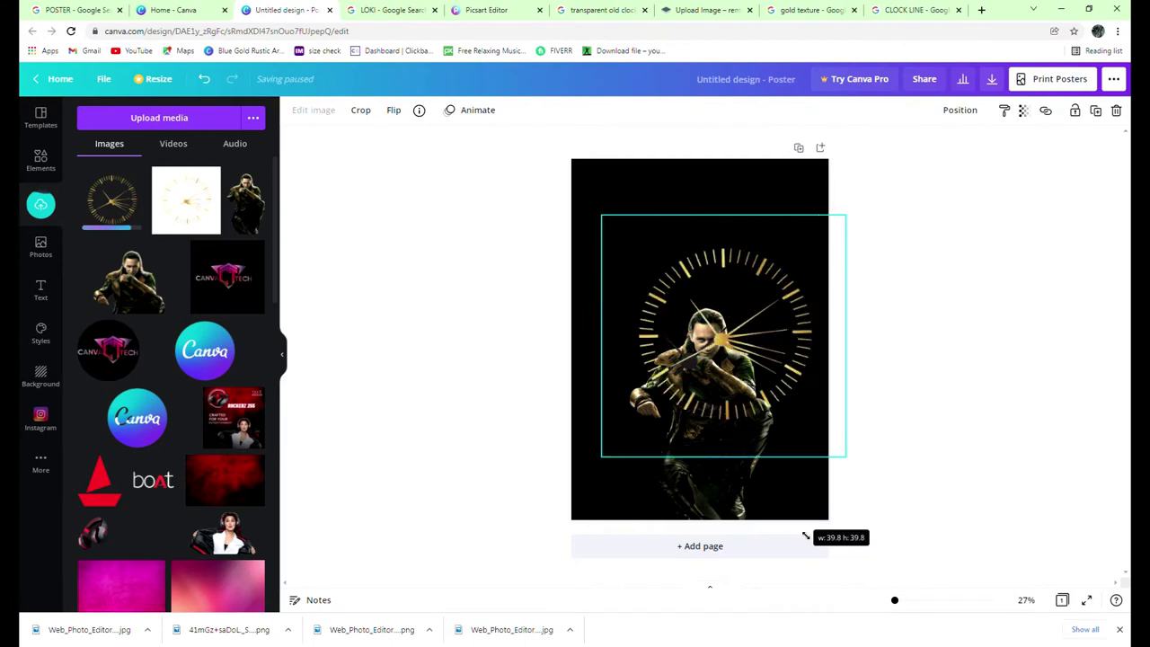
Position the enlarged gold clock centrally over the Loki figure and send it one layer backward behind him.
left_click_drag(792, 462, 755, 326)
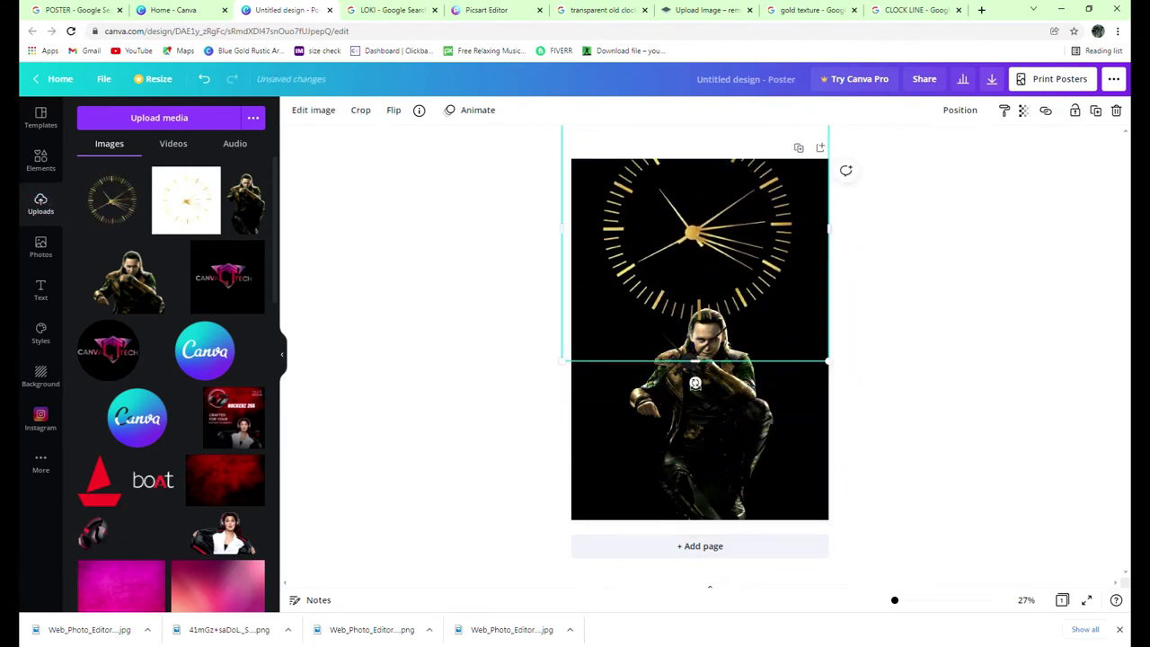
left_click(716, 389)
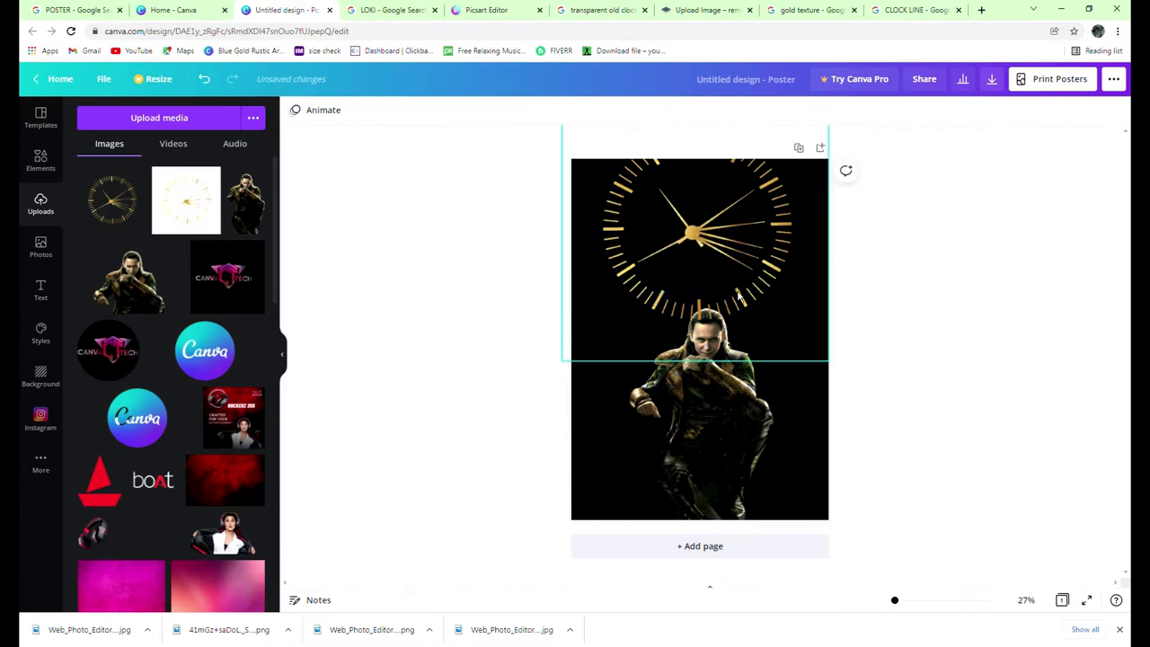
left_click_drag(739, 316, 742, 377)
left_click(960, 111)
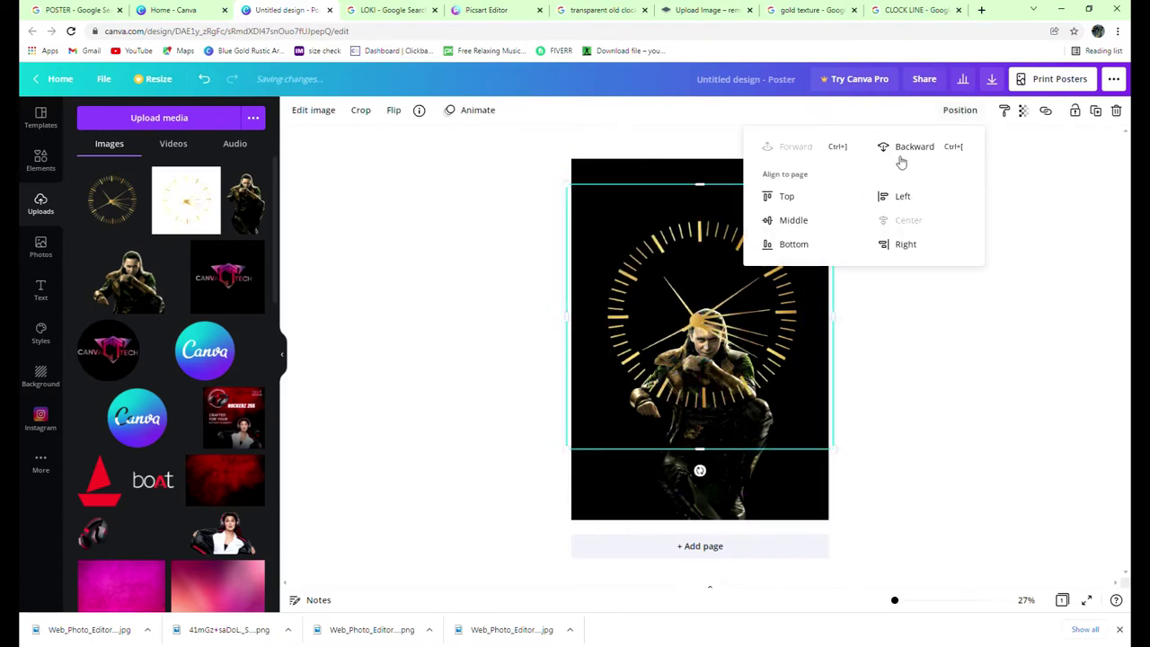
left_click(898, 149)
left_click(959, 325)
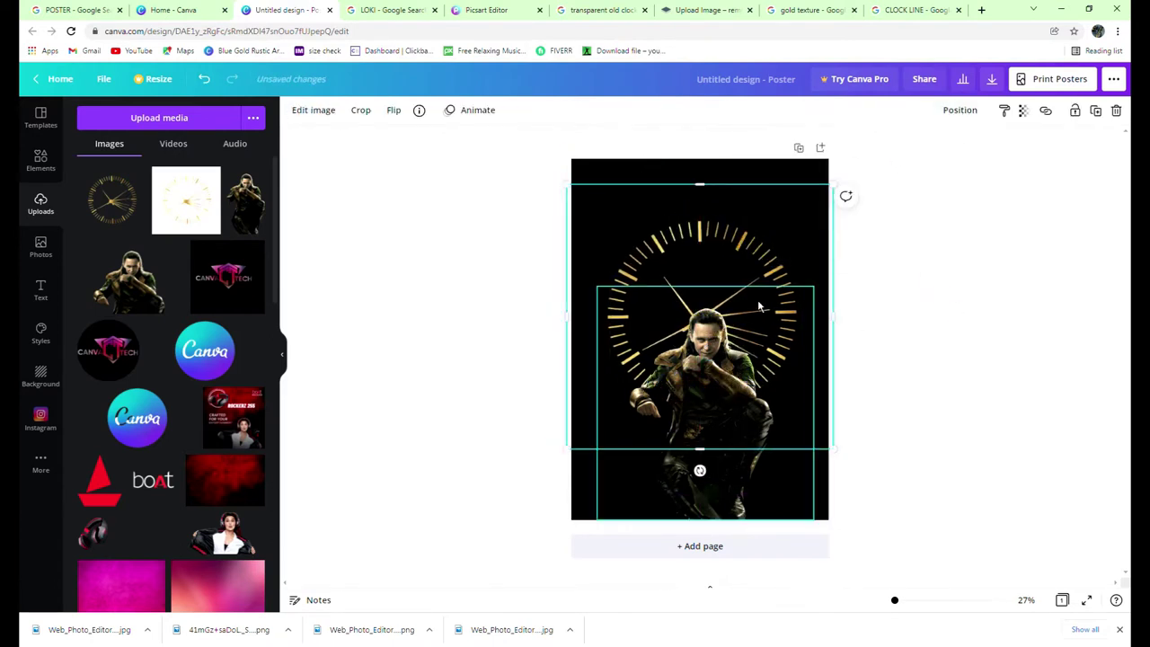
Enlarge the clock further and reposition it so the dial is centred behind Loki and nearly spans the page width.
left_click_drag(845, 195, 870, 171)
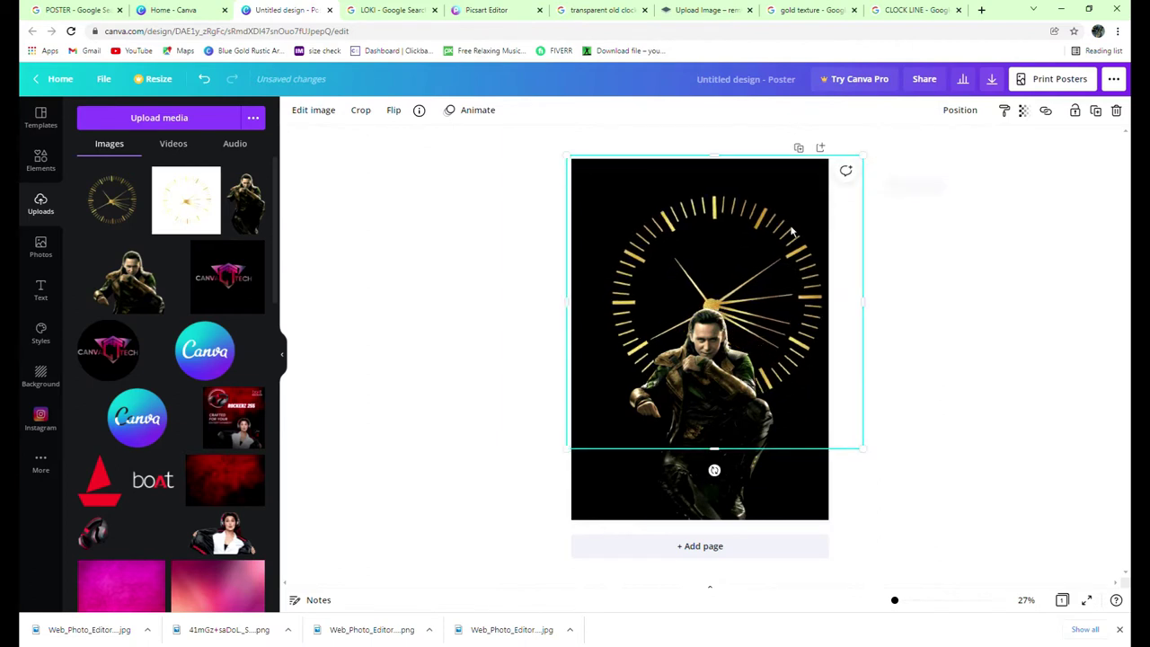
left_click_drag(757, 246, 746, 267)
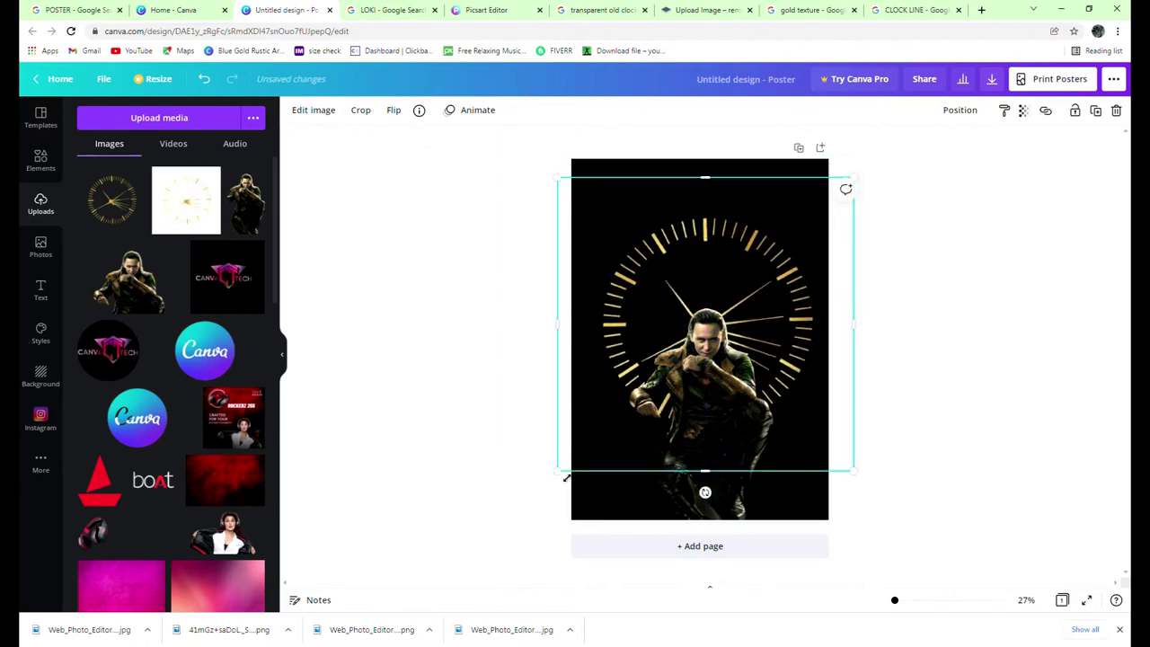
left_click_drag(564, 476, 543, 518)
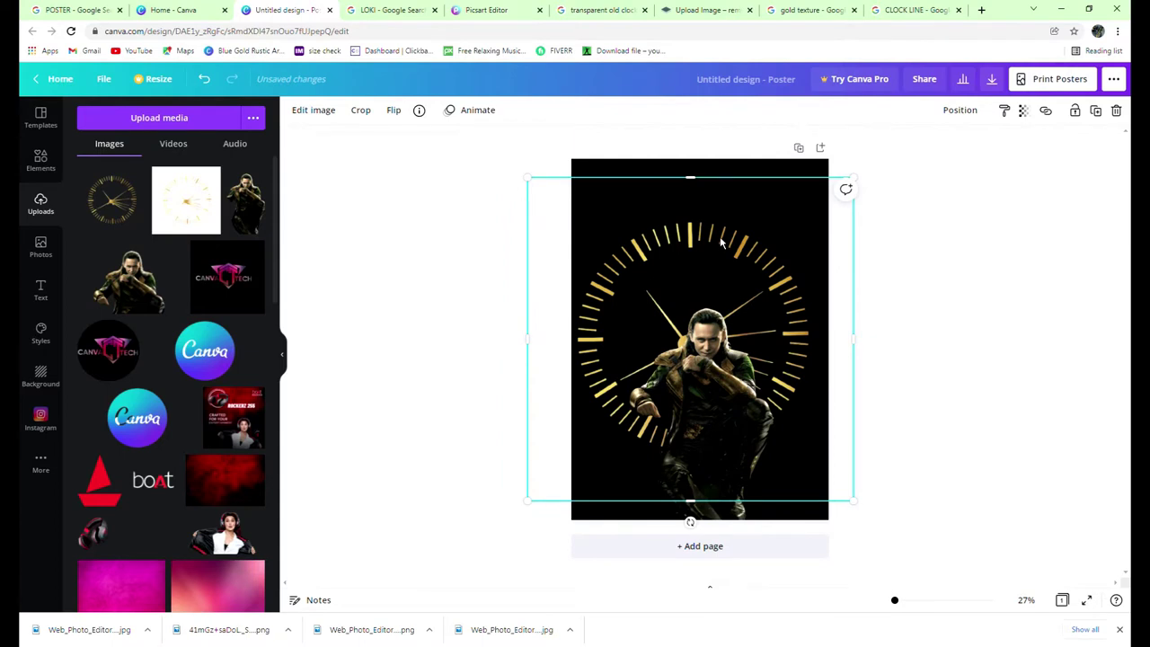
left_click_drag(721, 243, 738, 232)
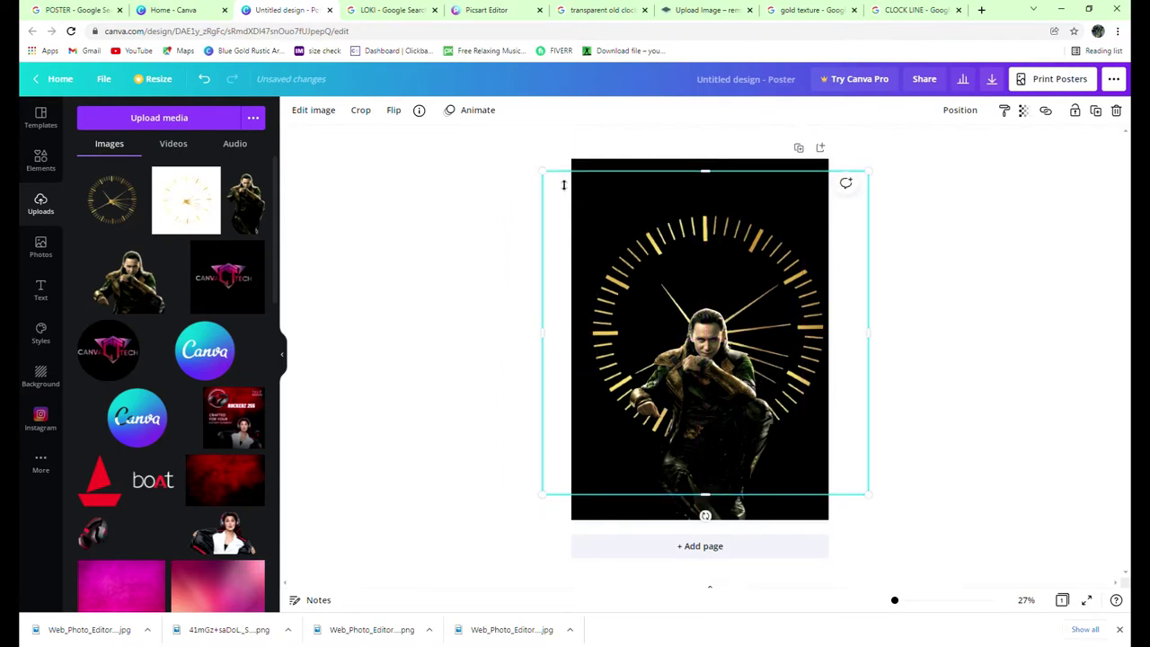
left_click_drag(551, 178, 535, 178)
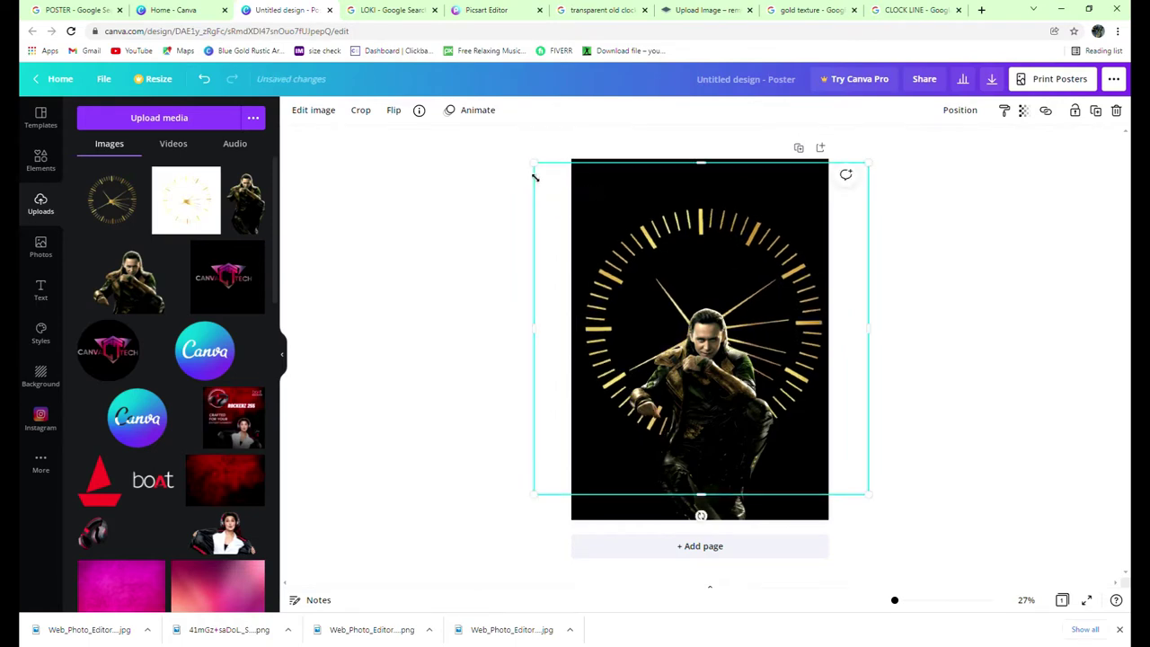
left_click(959, 297)
Adjust the clock image with contrast 49, warmth 13 and shadows 70.
left_click(776, 253)
left_click(329, 112)
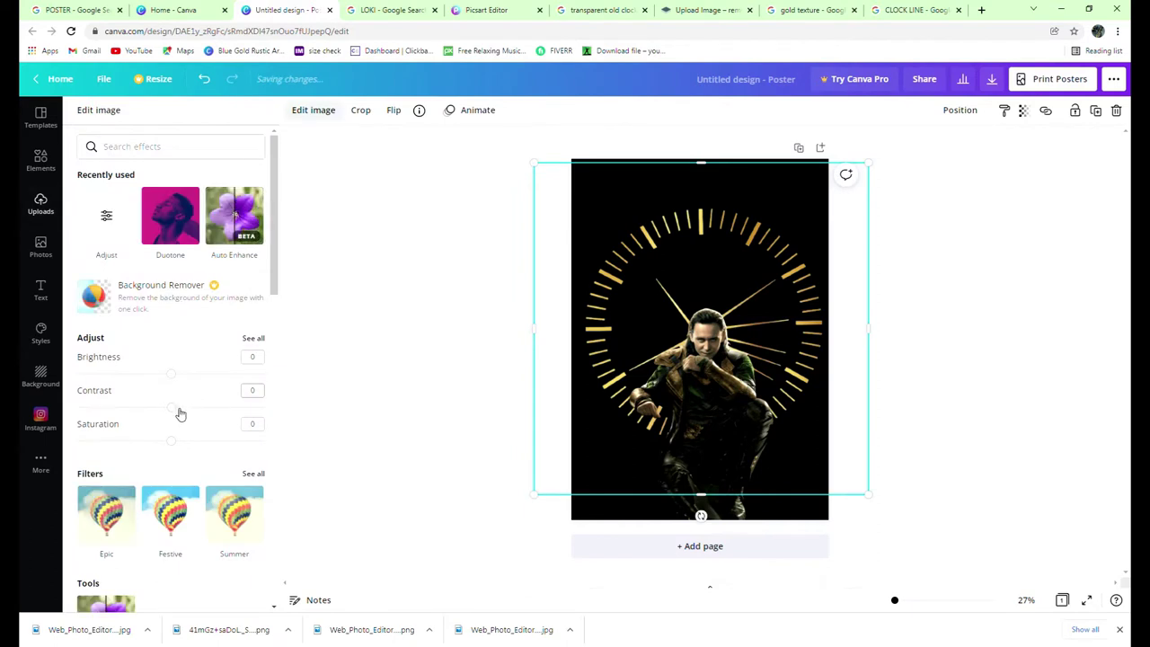
left_click_drag(175, 410, 222, 426)
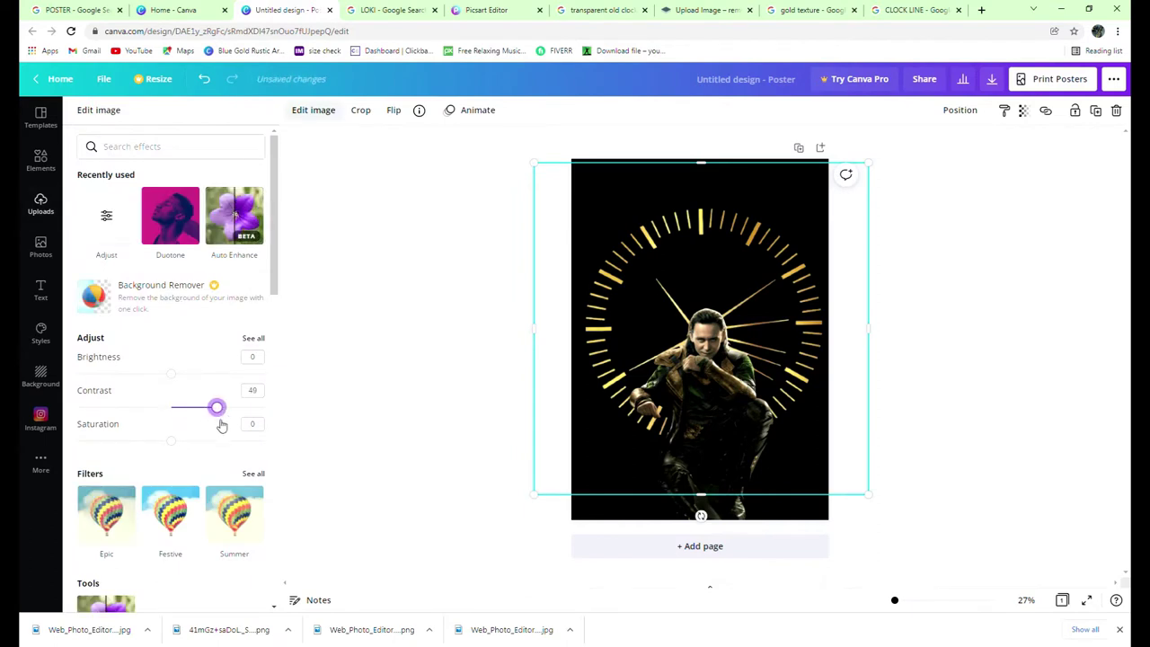
left_click(255, 339)
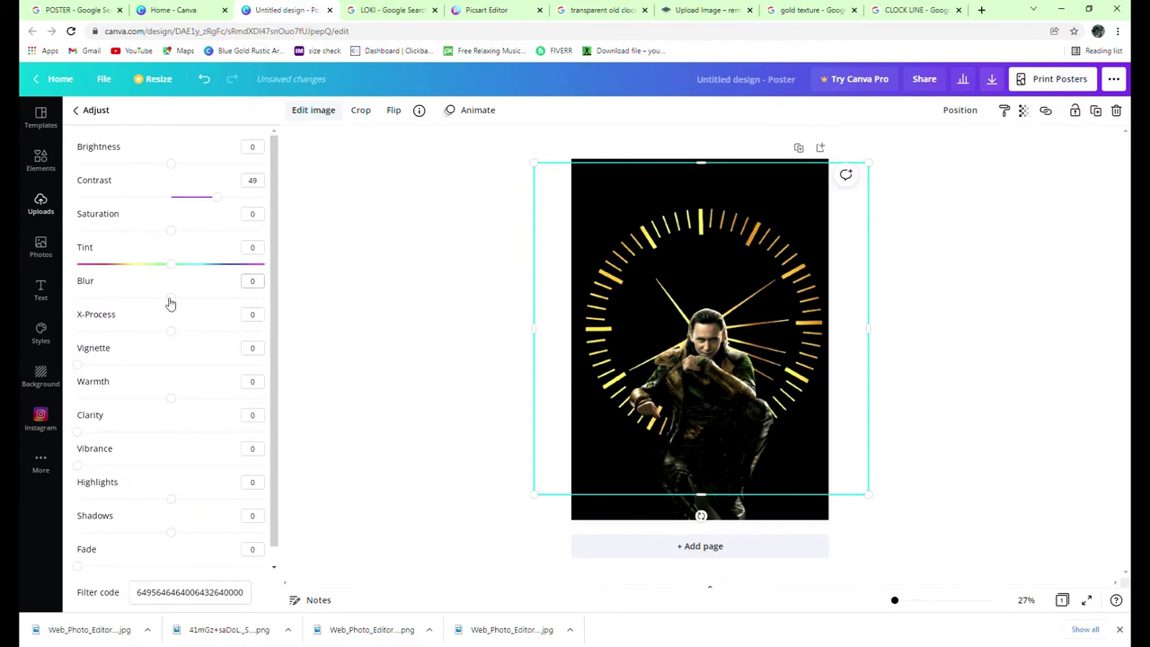
mouse_move(173, 334)
left_mouse_down()
mouse_move(105, 342)
mouse_move(239, 336)
mouse_move(171, 360)
mouse_move(189, 324)
left_mouse_up()
mouse_move(174, 405)
left_mouse_down()
mouse_move(221, 403)
mouse_move(138, 408)
mouse_move(187, 412)
left_mouse_up()
scroll(89, 386, "down", 1)
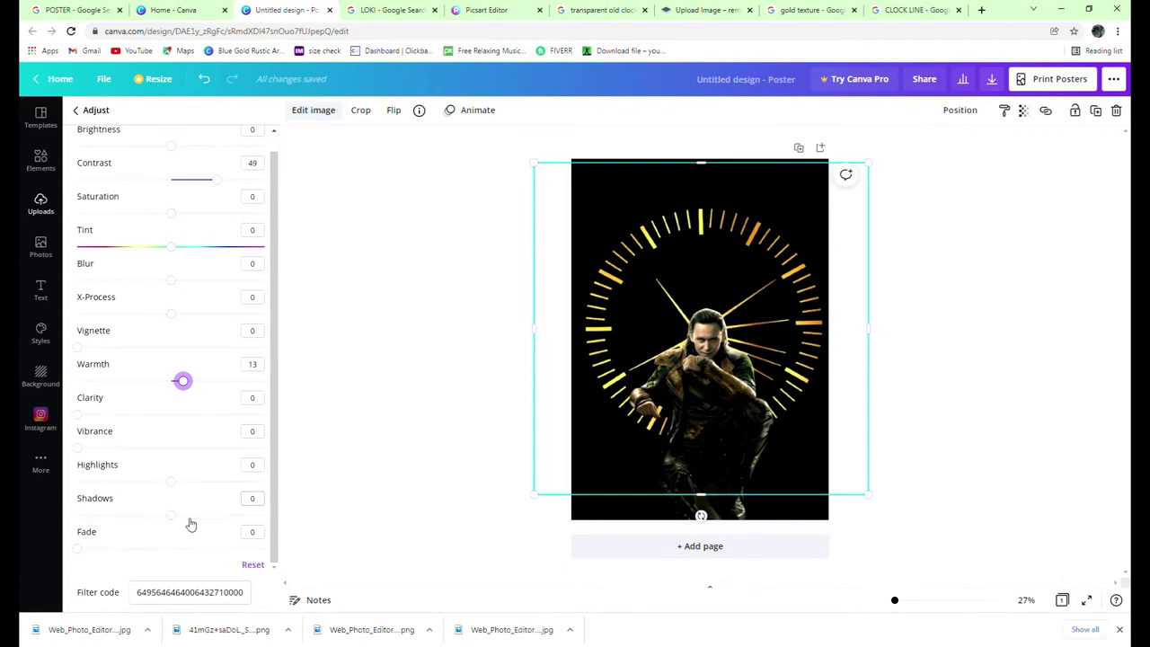
left_click_drag(171, 516, 237, 517)
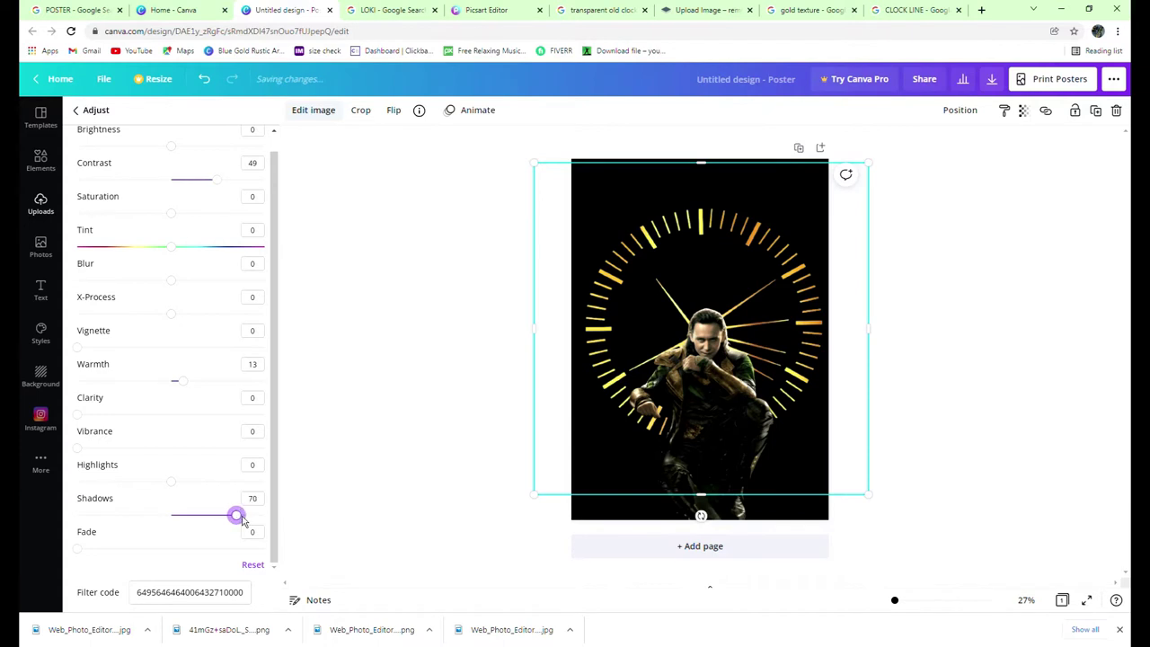
Fine-tune the clock image with saturation 1, X-Process 1 and tint -20.
scroll(101, 233, "up", 1)
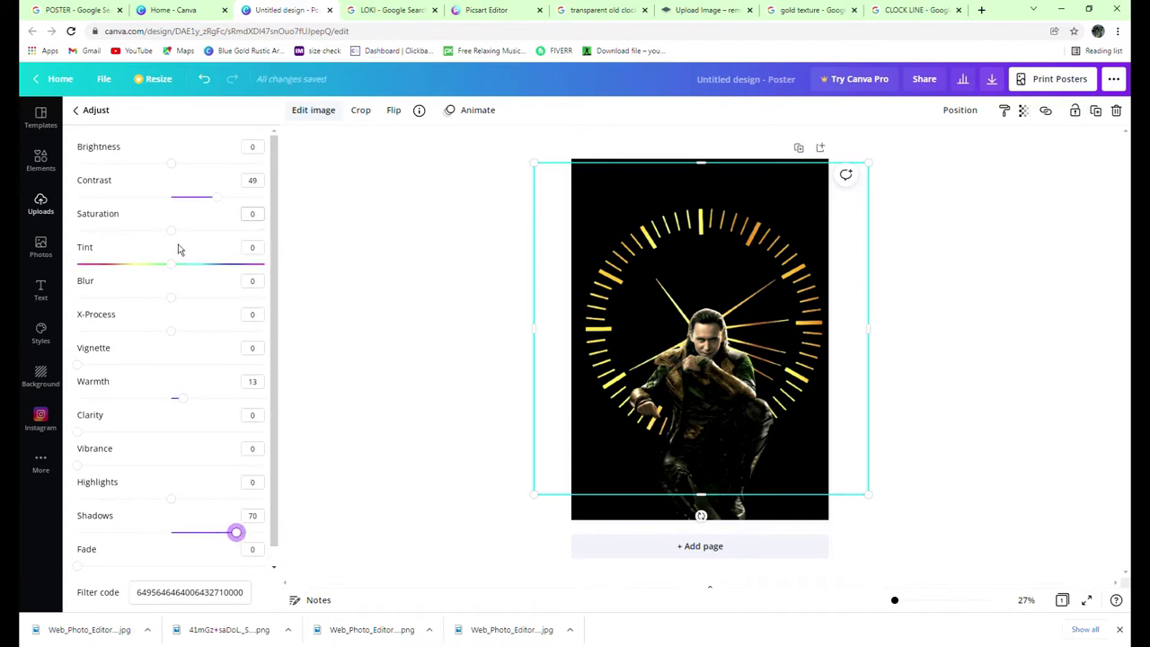
left_click_drag(171, 231, 177, 262)
mouse_move(176, 340)
left_mouse_down()
mouse_move(277, 339)
mouse_move(190, 334)
mouse_move(177, 347)
mouse_move(179, 319)
left_mouse_up()
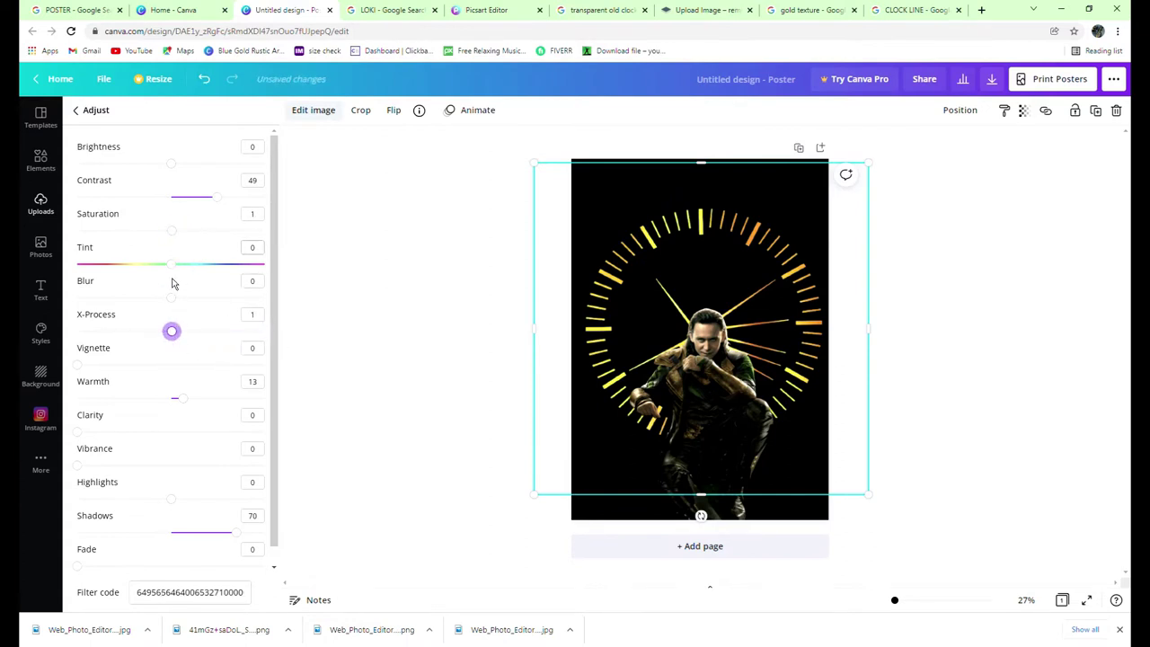
left_click_drag(178, 265, 156, 296)
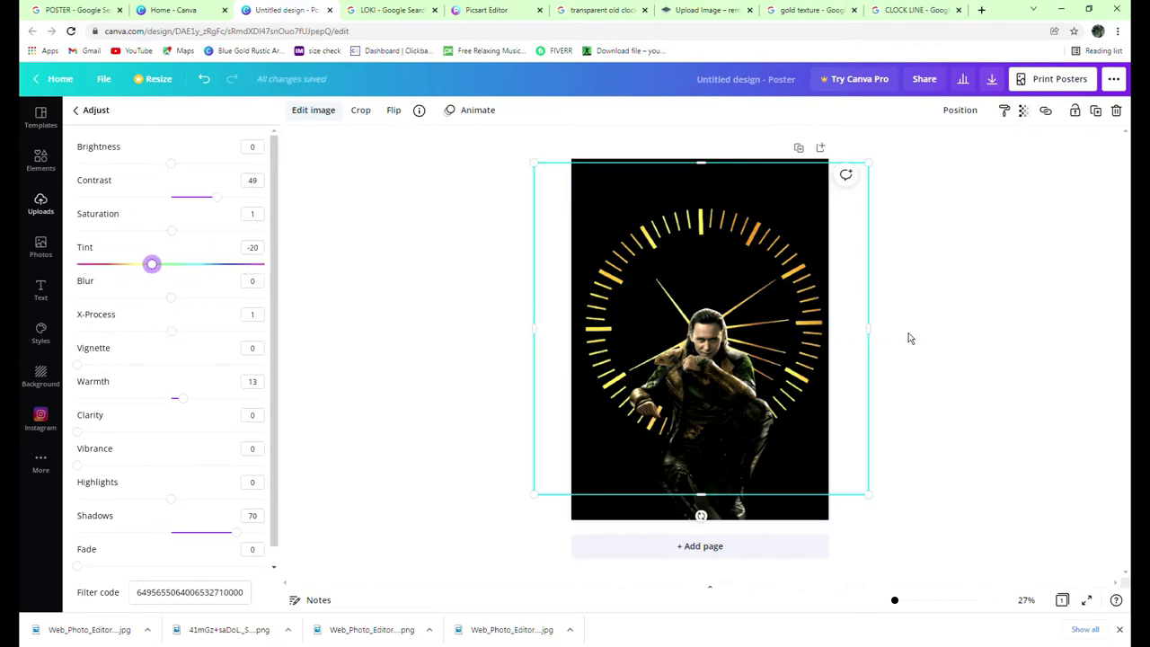
left_click(971, 338)
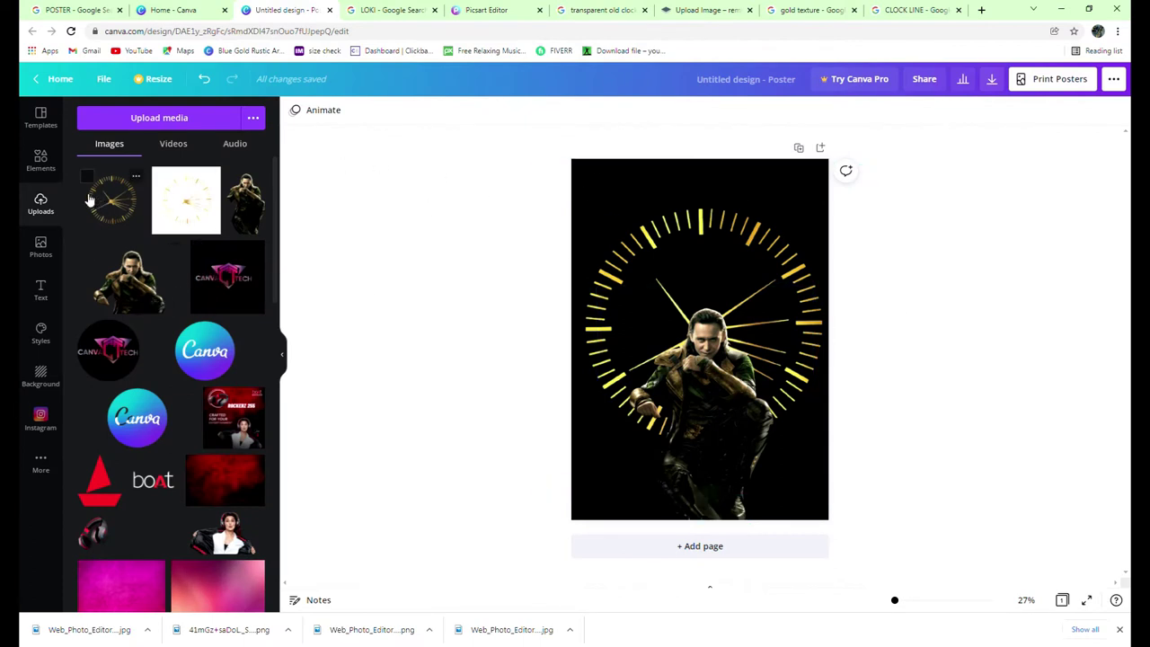
Show the design elements and replace the empty second page with a fresh blank page below the poster.
left_click(49, 168)
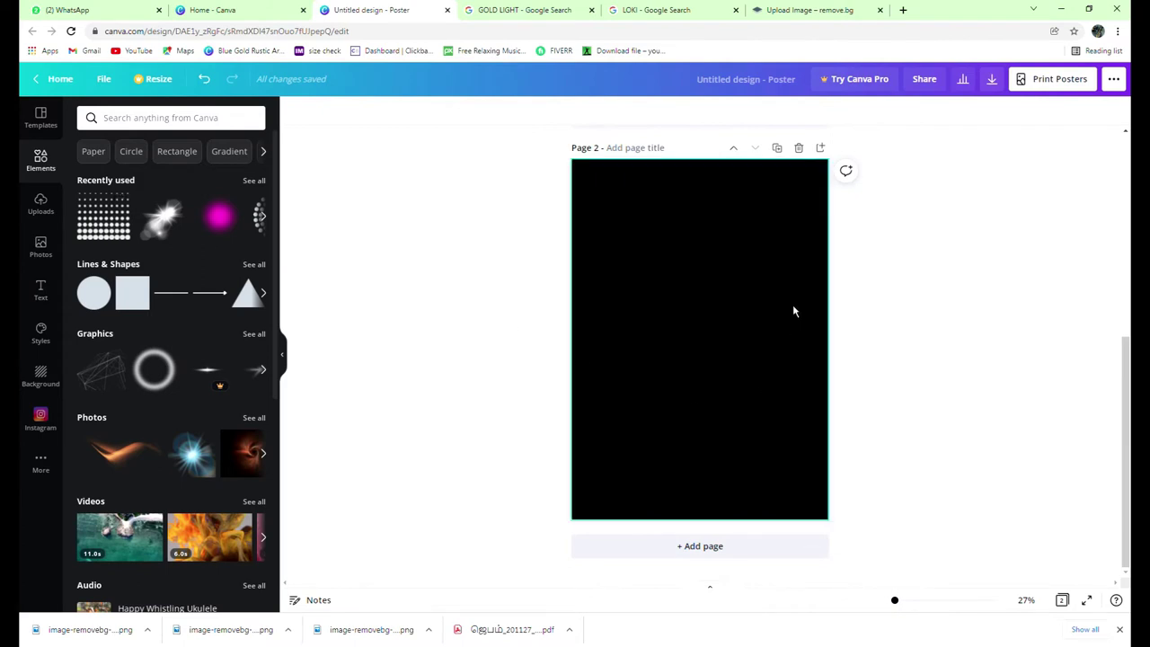
left_click(799, 147)
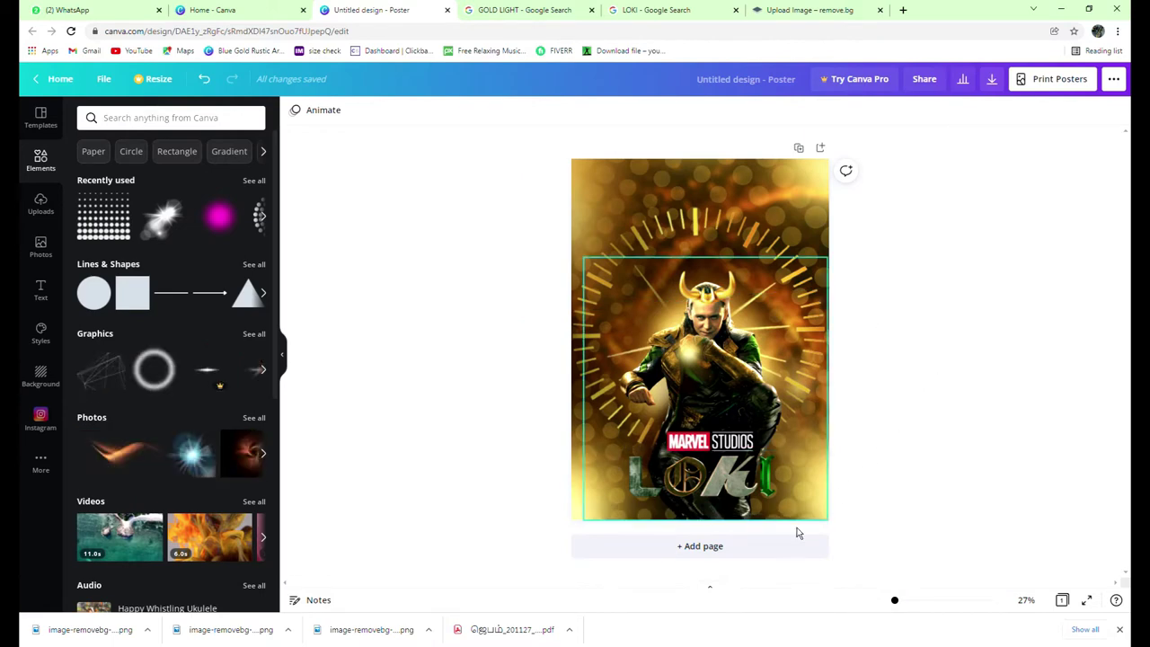
left_click(738, 545)
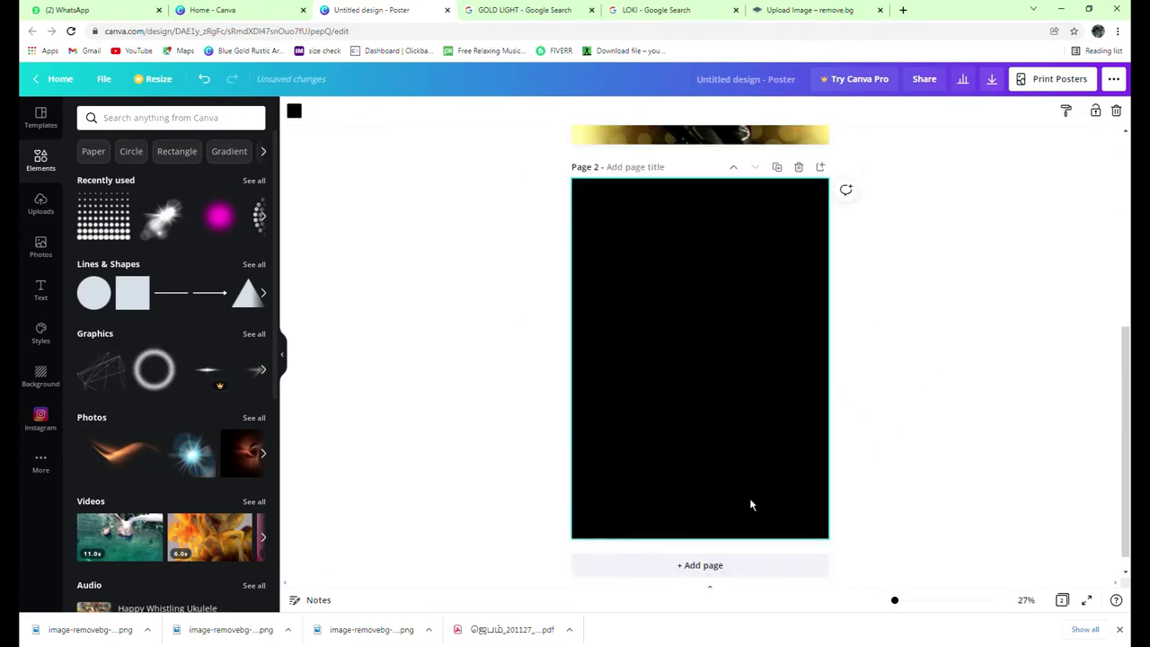
left_click(746, 568)
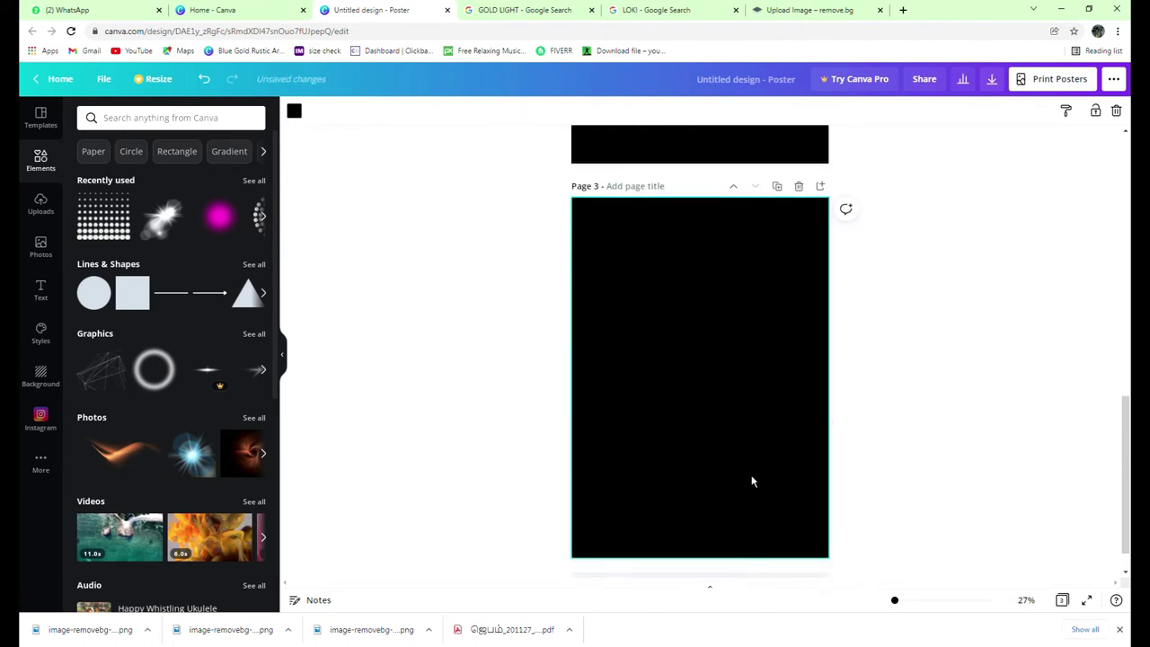
scroll(753, 482, "up", 6)
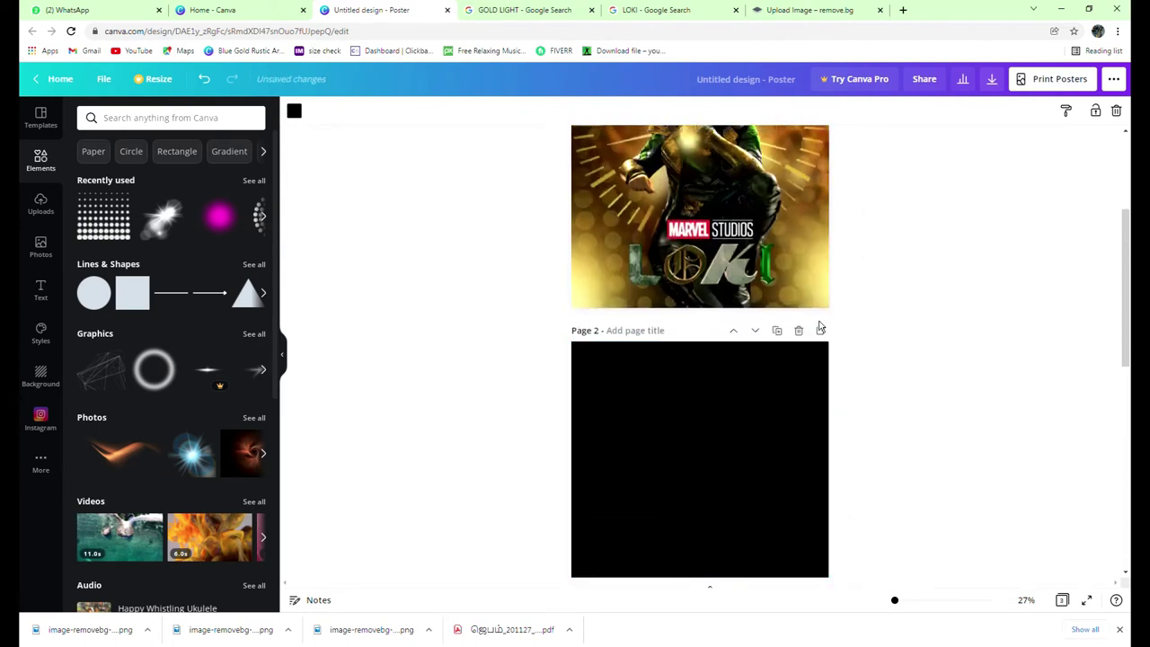
left_click(802, 330)
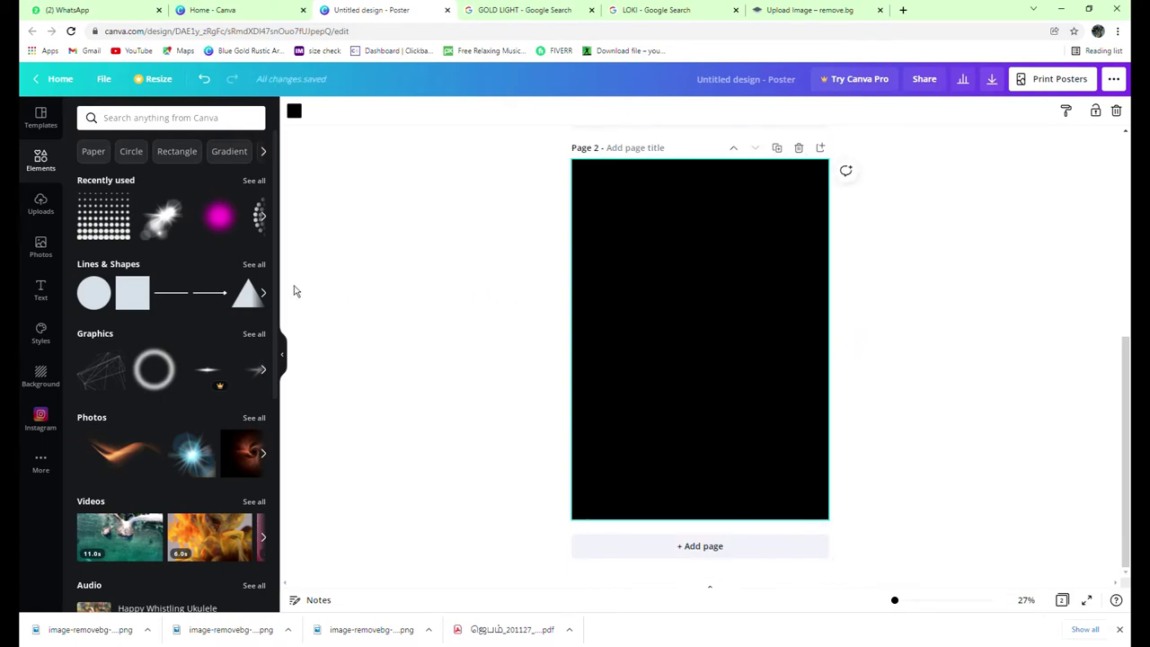
Add the recently used halftone dot graphic to the blank page and recolour it with the document's yellow.
left_click(87, 231)
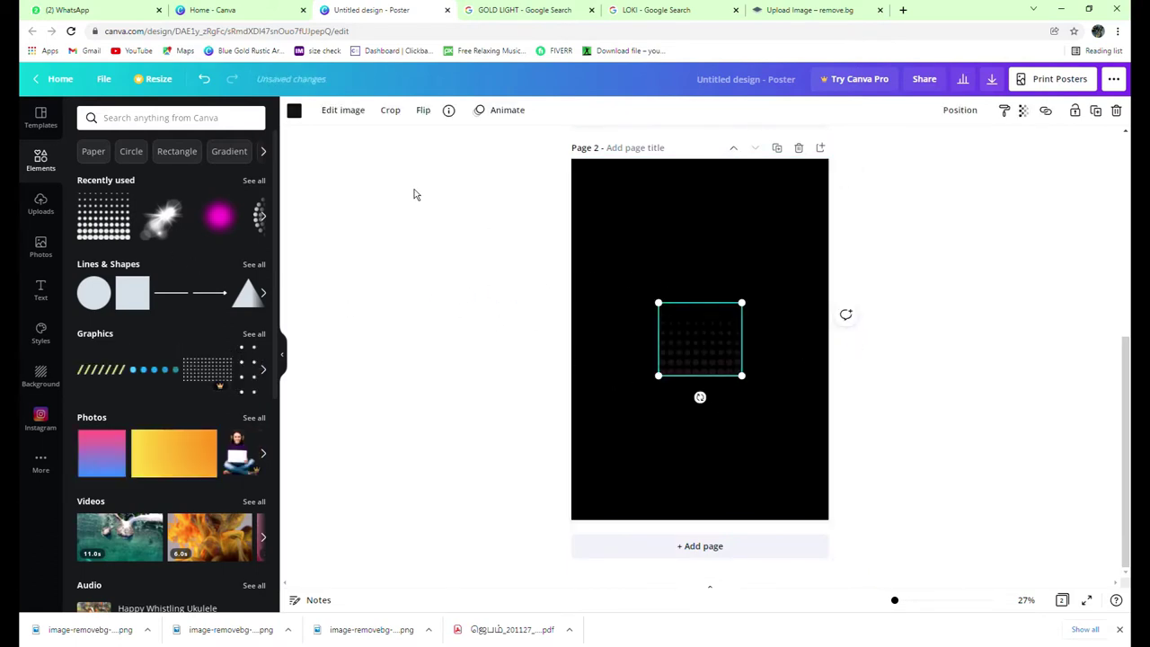
left_click(297, 114)
left_click(187, 175)
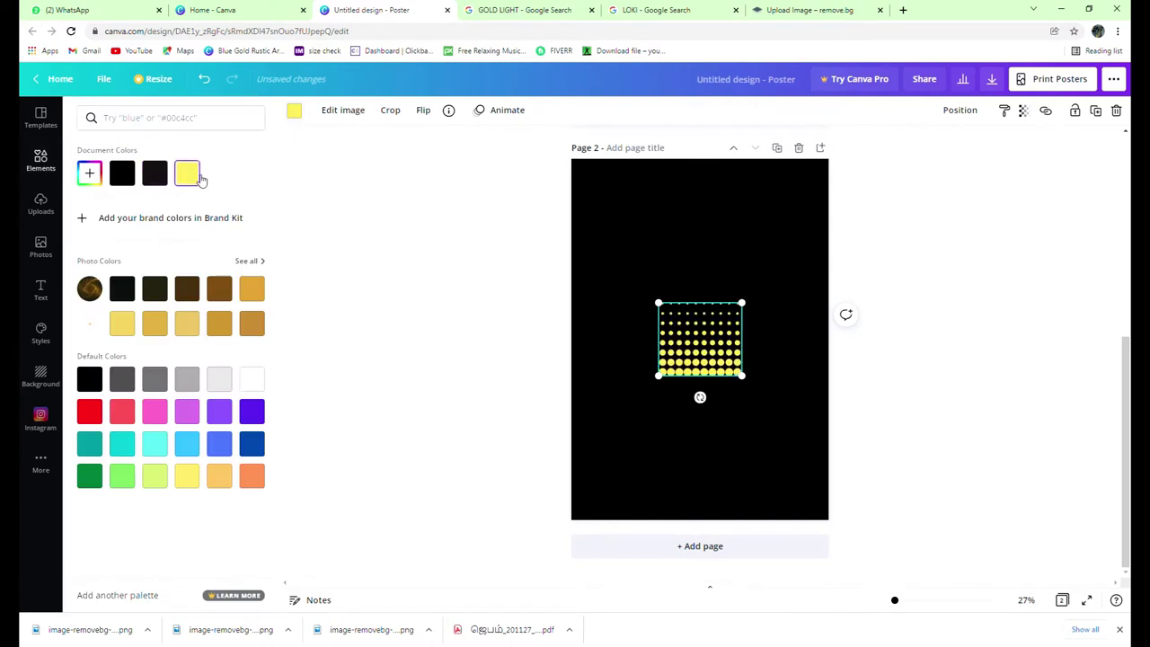
Set the yellow dot graphic's transparency to 20.
left_click(1024, 110)
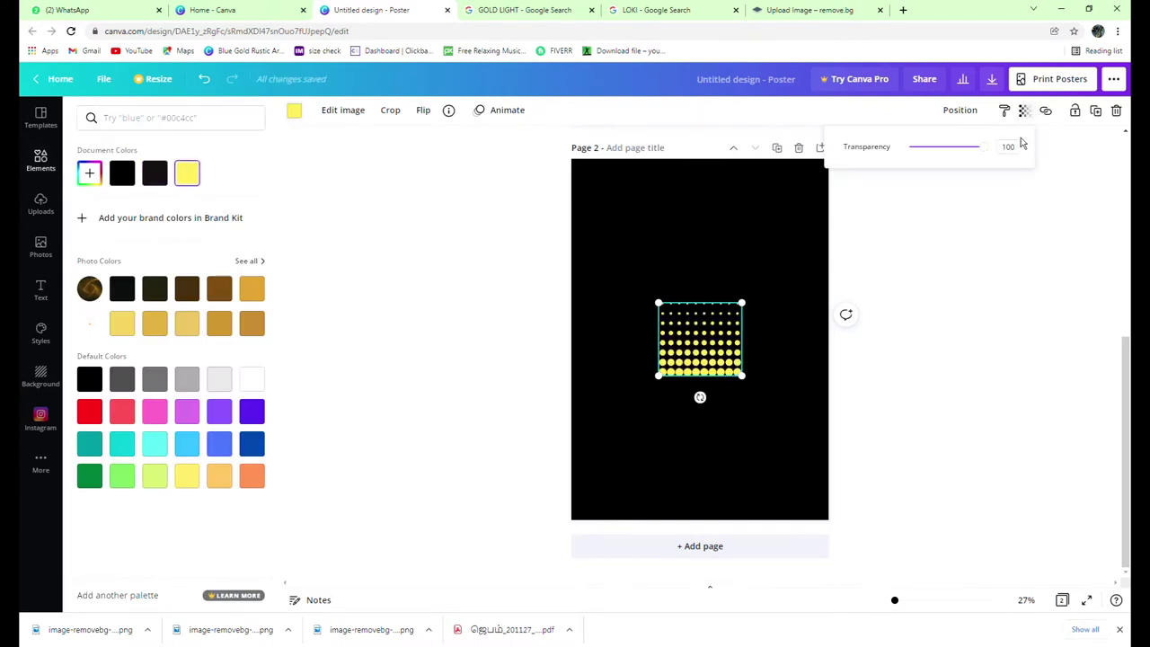
left_click(1019, 150)
type("20")
key("Return")
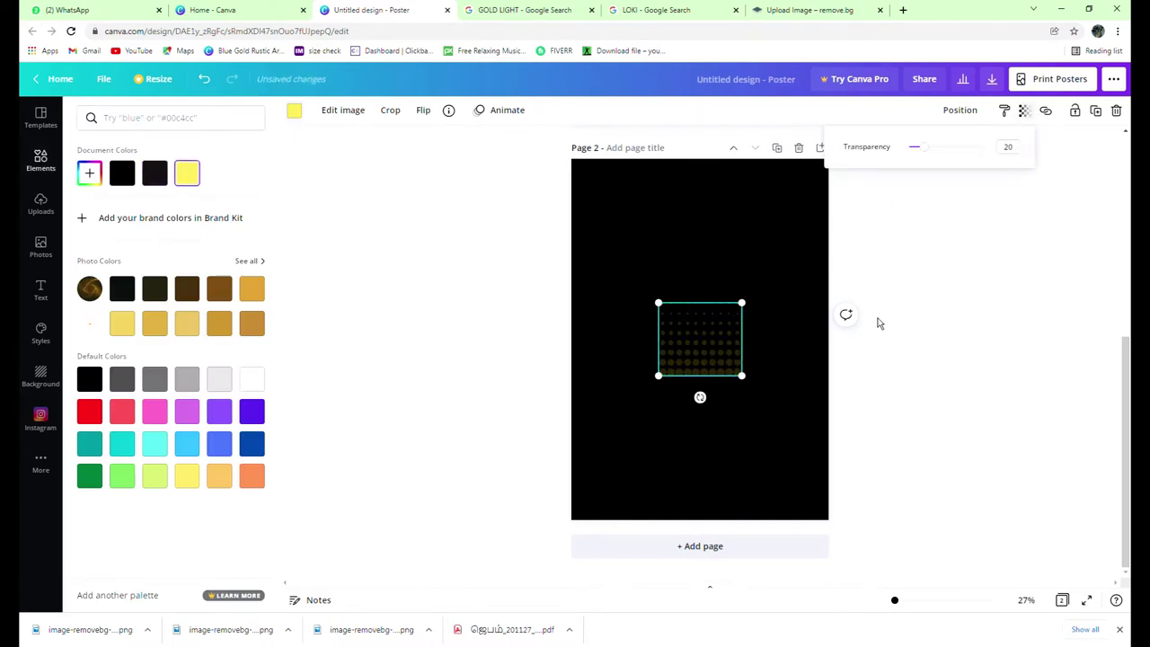
Enlarge and rotate the dot graphic, and place it over the page's upper-left corner with its large dots facing outward.
left_click_drag(700, 397, 665, 293)
left_click_drag(697, 398, 660, 531)
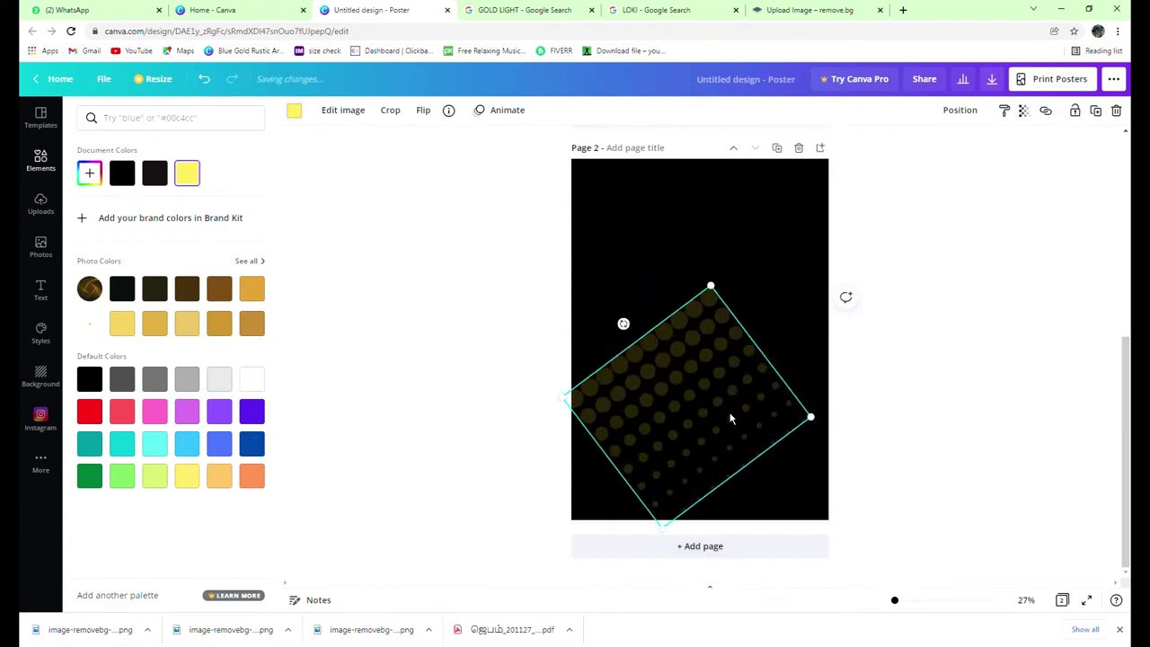
left_click_drag(732, 419, 688, 260)
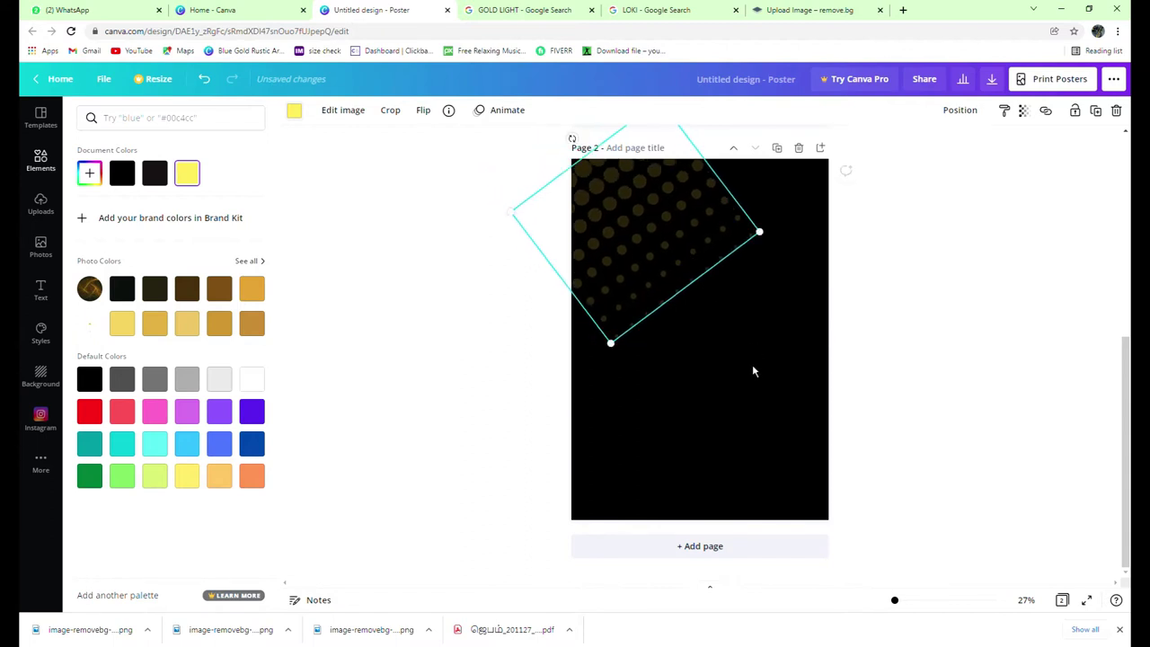
Duplicate the dot graphic, move the copy to the page's lower-left area and rotate it so its large dots run along the left edge.
right_click(662, 259)
left_click(729, 277)
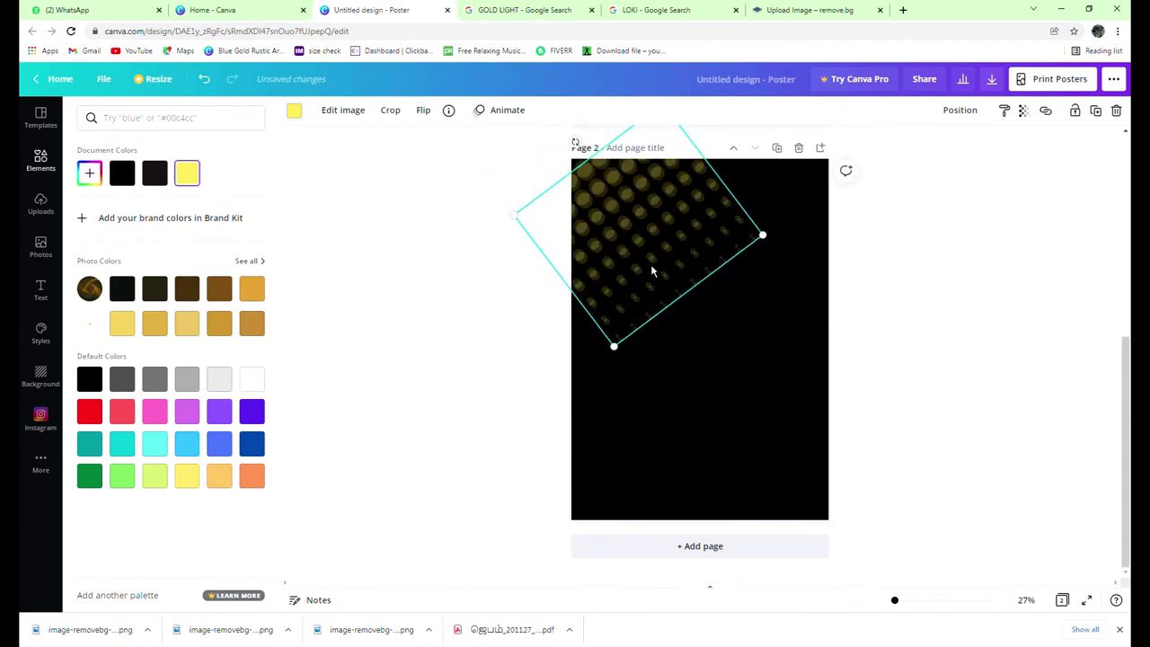
left_click_drag(651, 264, 665, 480)
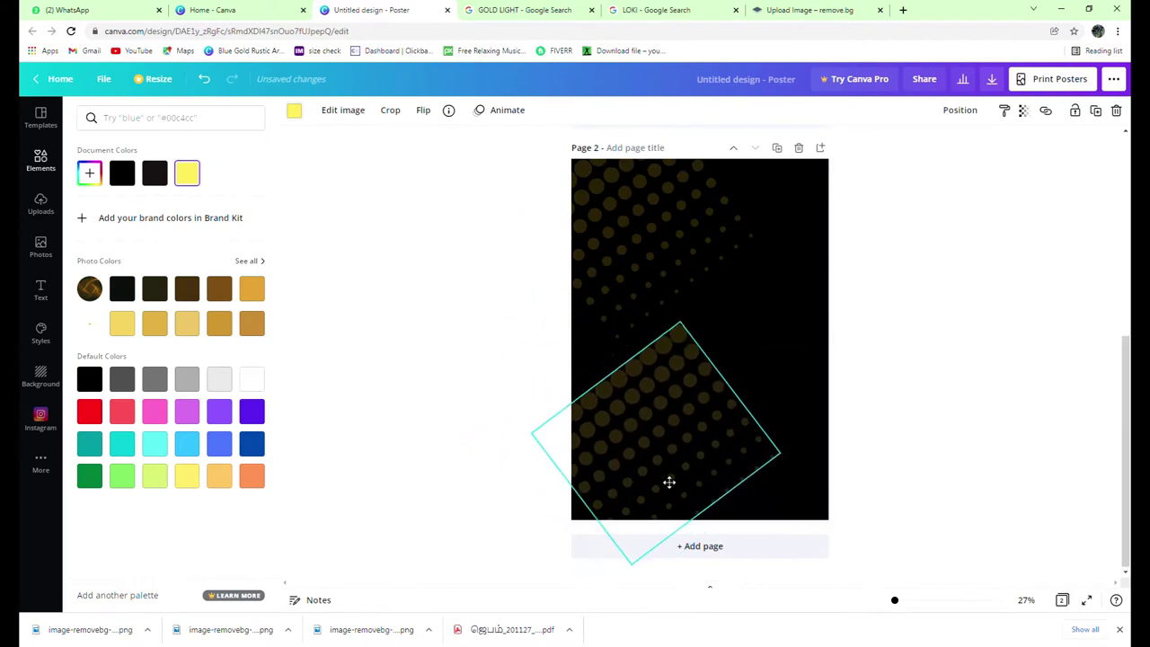
left_click_drag(593, 359, 550, 421)
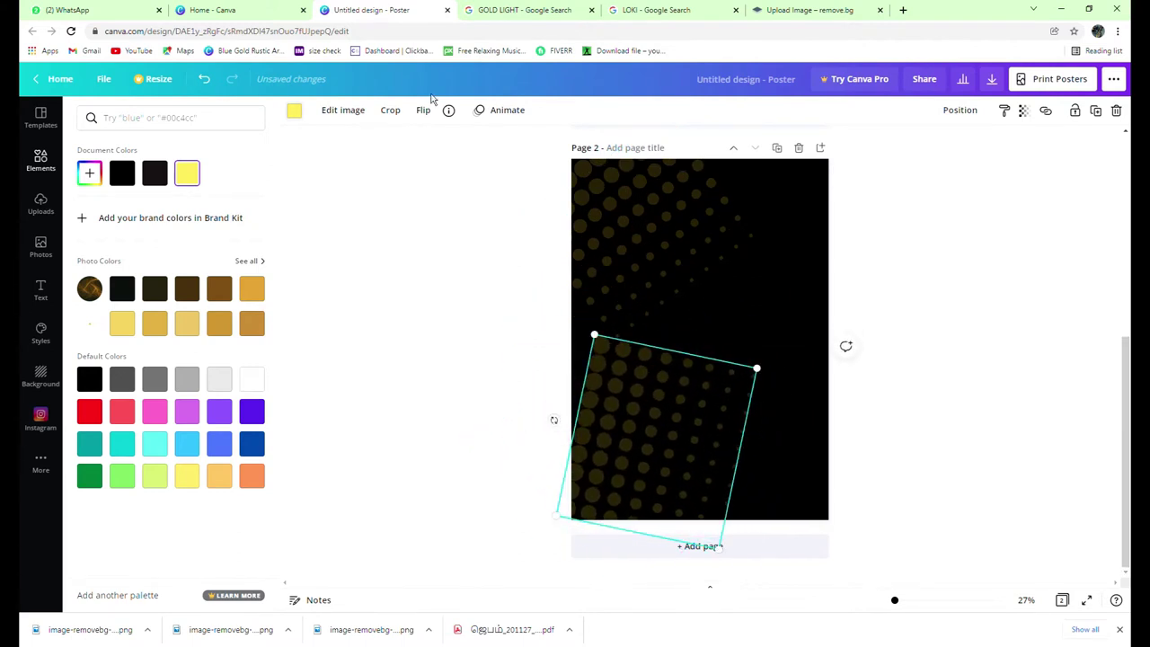
Crop the columns of smallest dots off the lower copy and shift it partly beyond the page's left edge.
left_click(390, 110)
left_click_drag(764, 376, 712, 357)
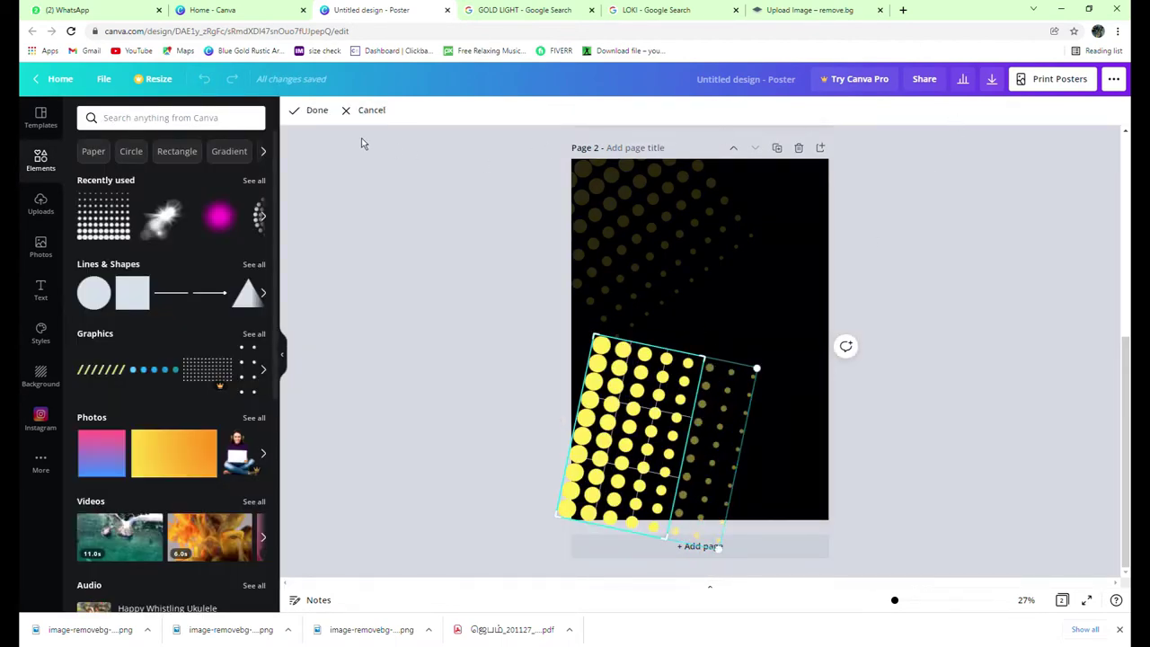
left_click(322, 114)
left_click_drag(581, 400, 566, 420)
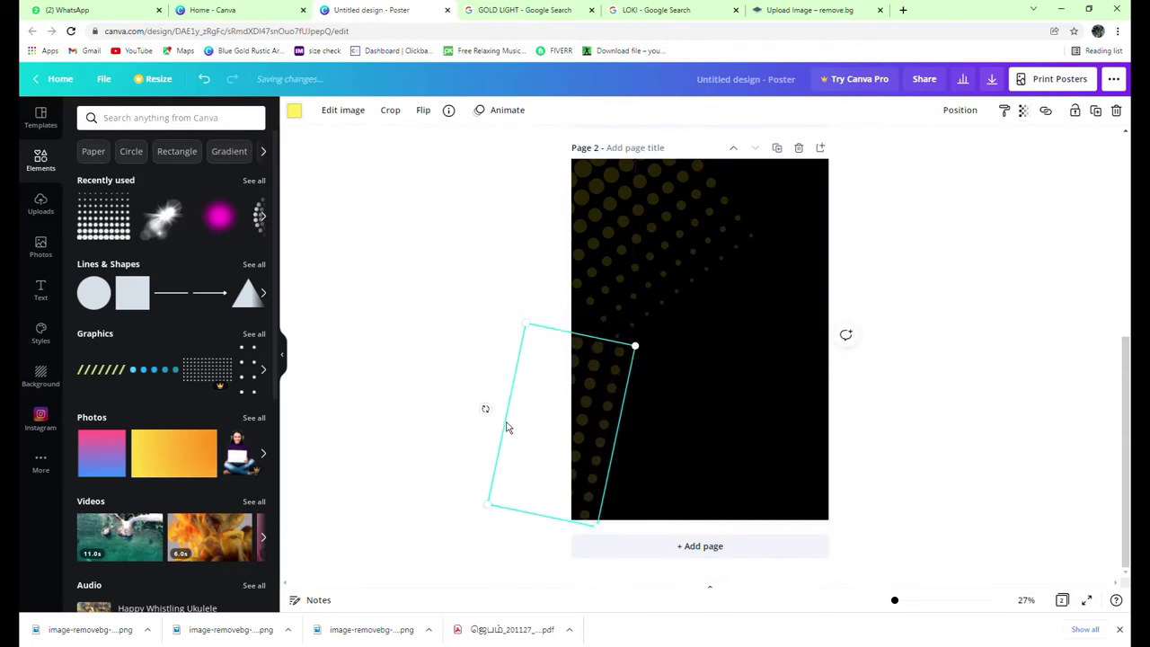
Rotate the lower-left dot copy to slant like the upper graphic, shift it past the left edge and widen its crop to reveal more small dots.
left_click_drag(485, 409, 512, 373)
left_click_drag(601, 330, 568, 314)
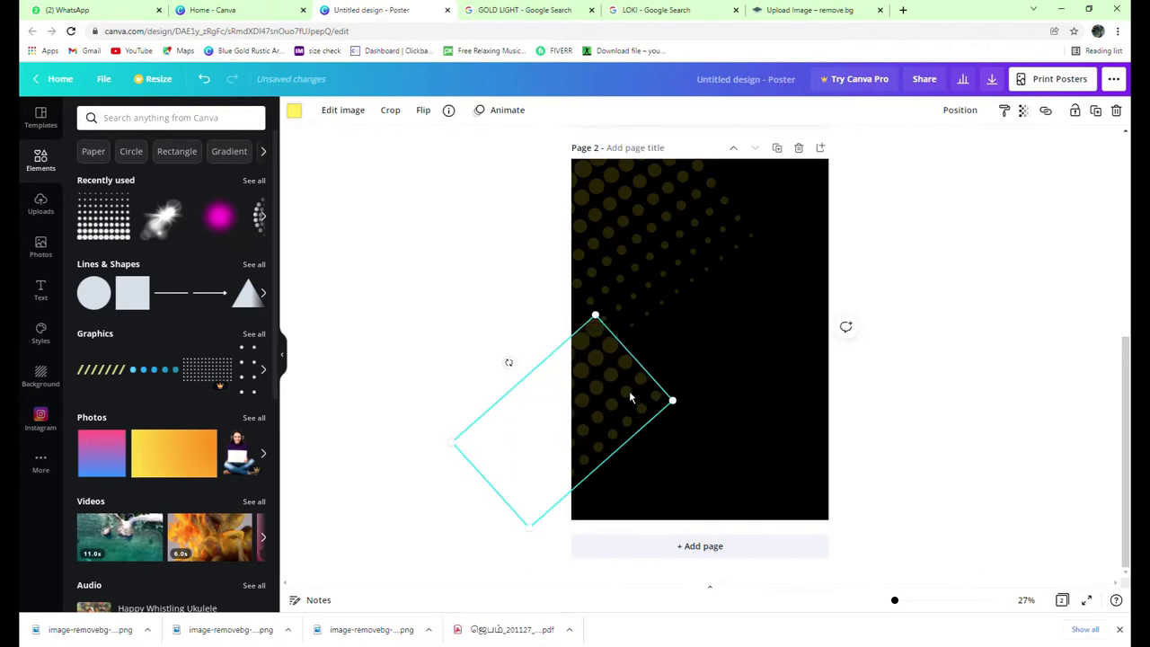
left_click_drag(609, 386, 601, 374)
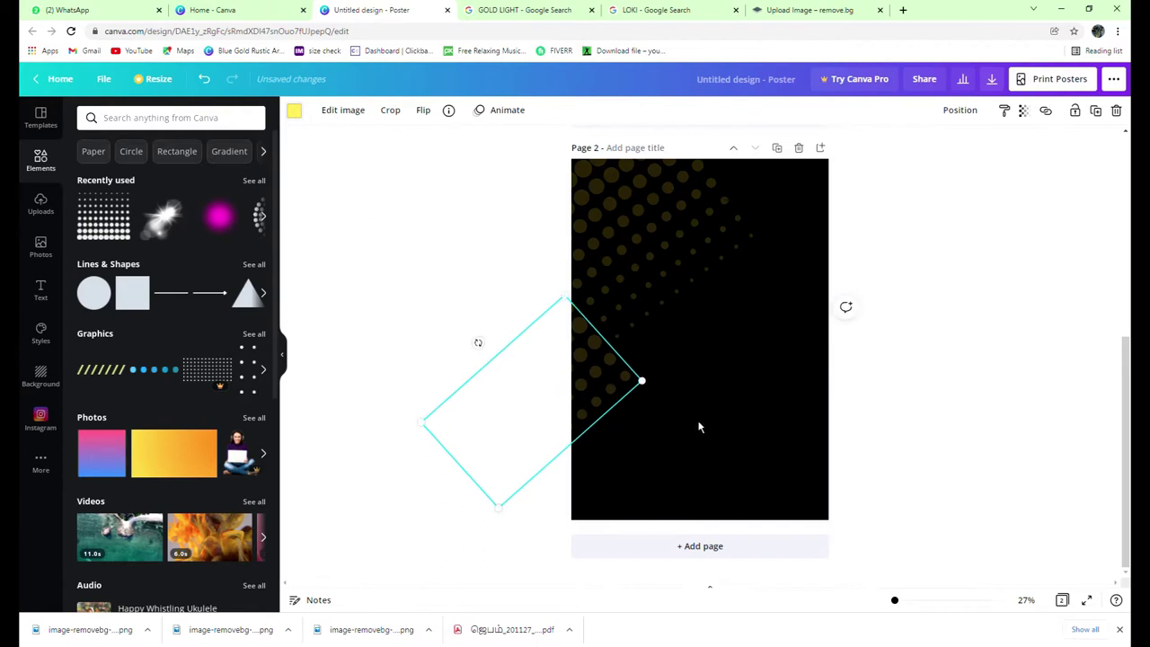
left_click(402, 114)
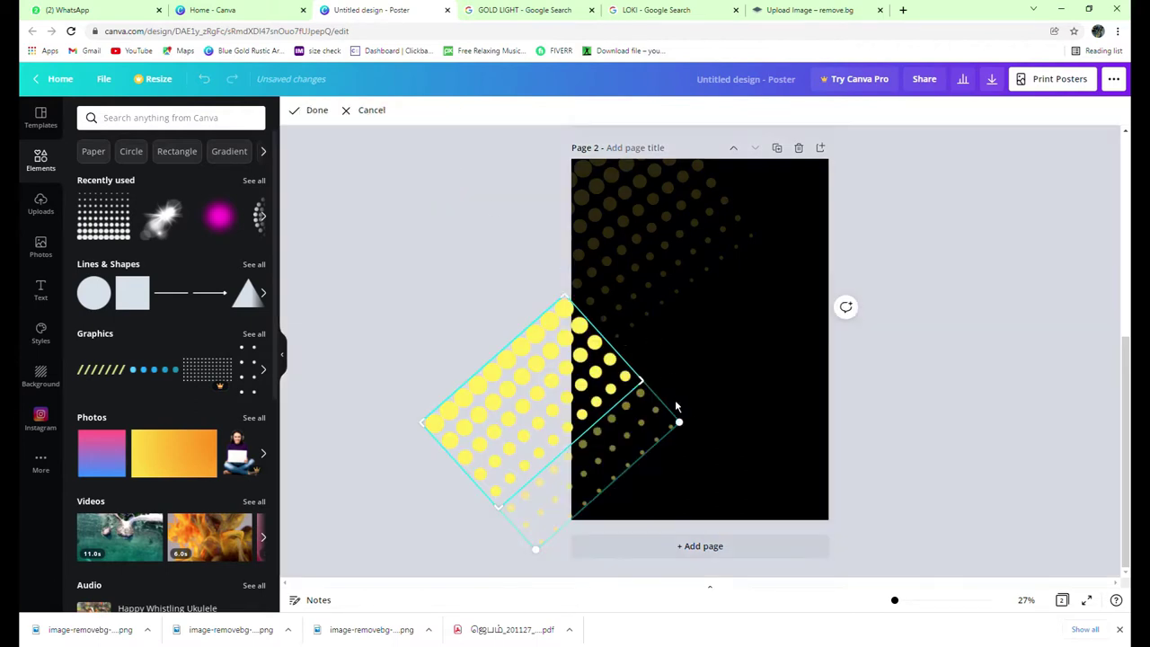
left_click_drag(652, 390, 683, 392)
left_click(765, 381)
Paste another dot graphic, flip it vertically over the page's lower-right corner, and enlarge it to about 34.6 by 30.9.
key("ctrl+v")
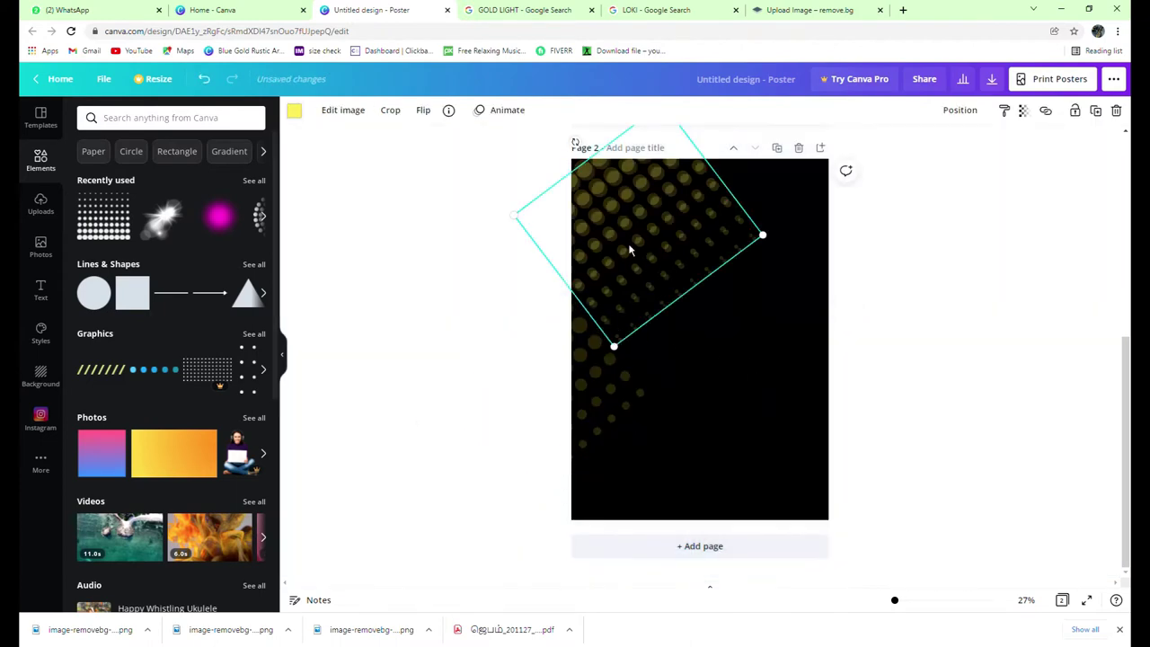
left_click_drag(737, 362, 760, 398)
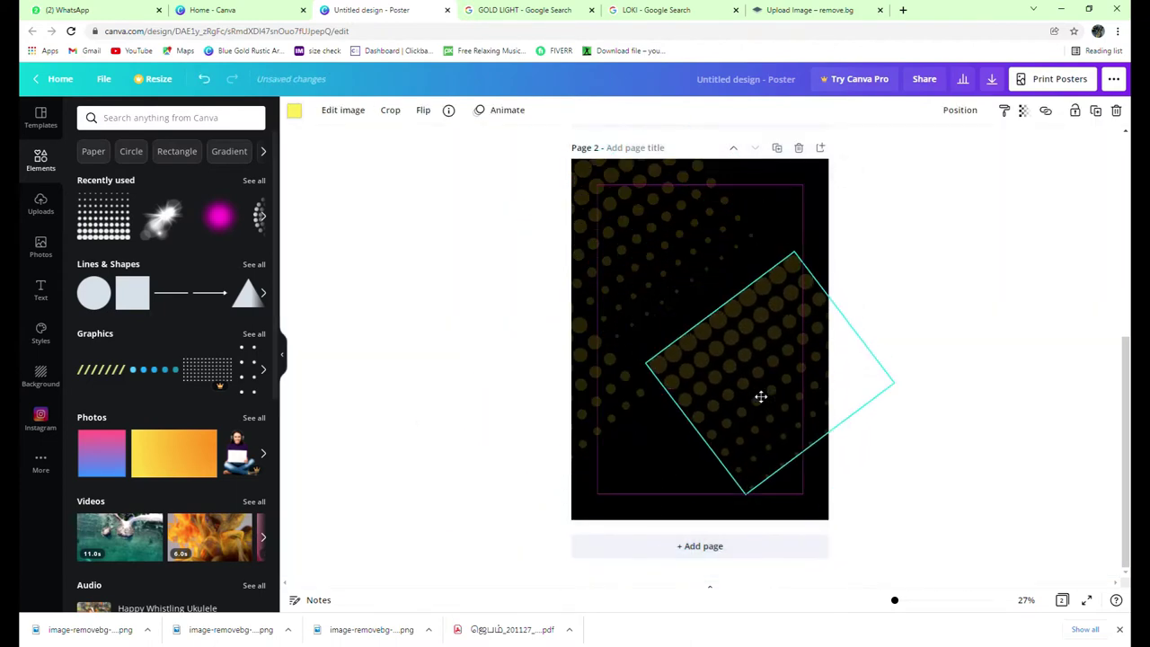
left_click(424, 111)
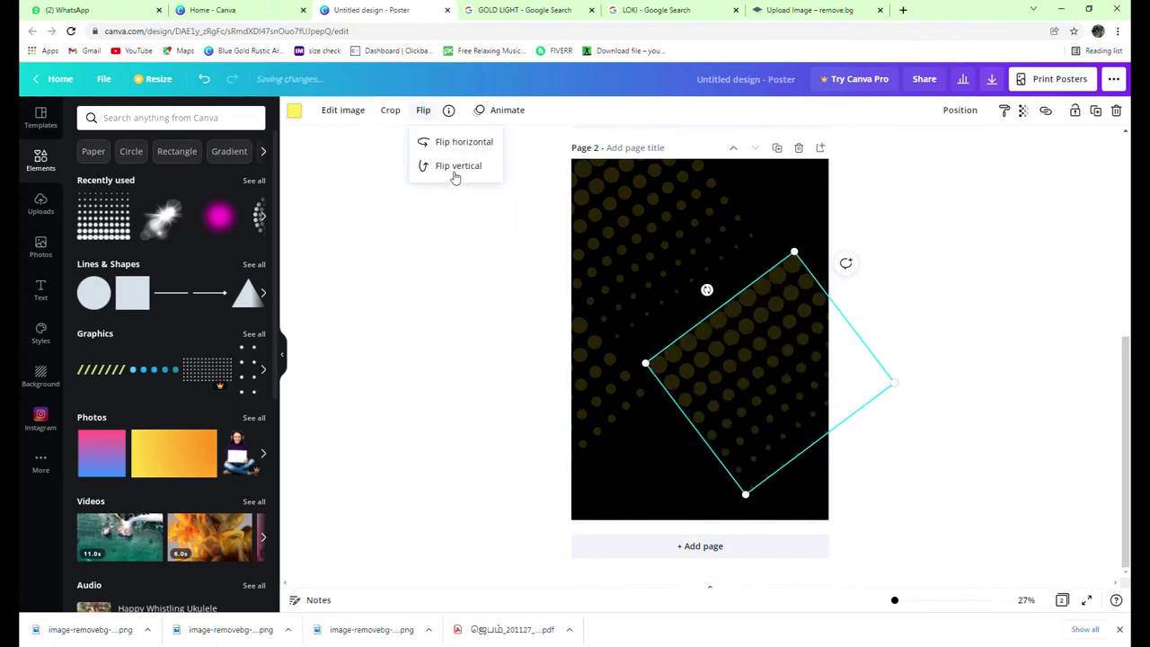
left_click(454, 169)
mouse_move(775, 417)
left_mouse_down()
mouse_move(803, 475)
mouse_move(776, 439)
left_mouse_up()
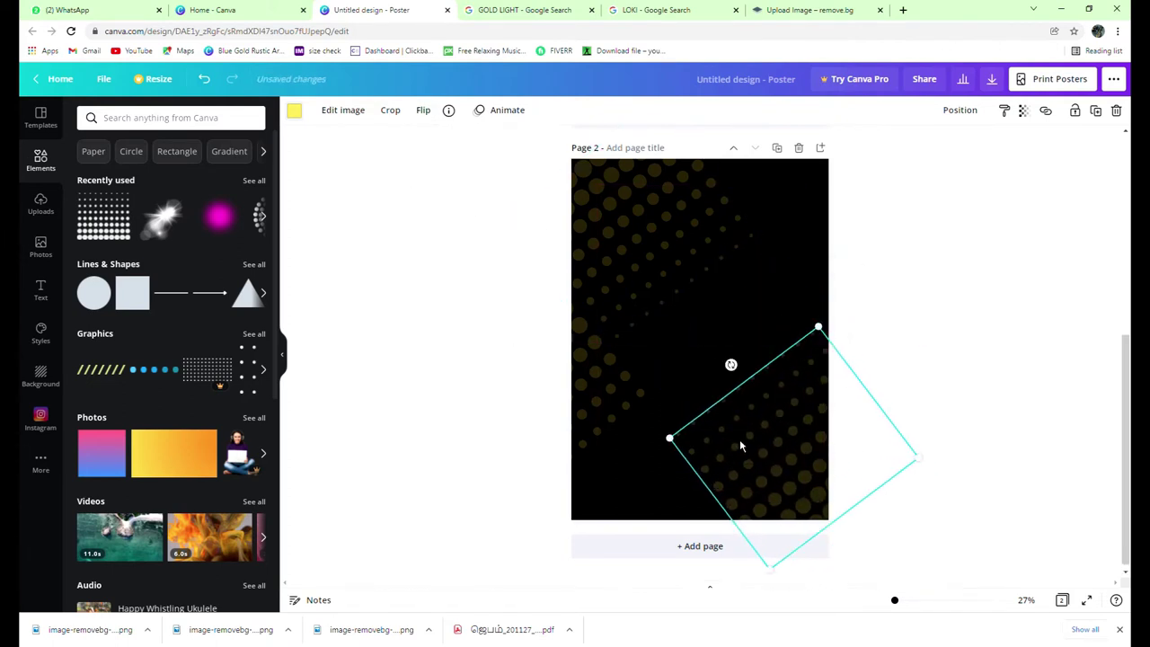
left_click_drag(680, 441, 636, 436)
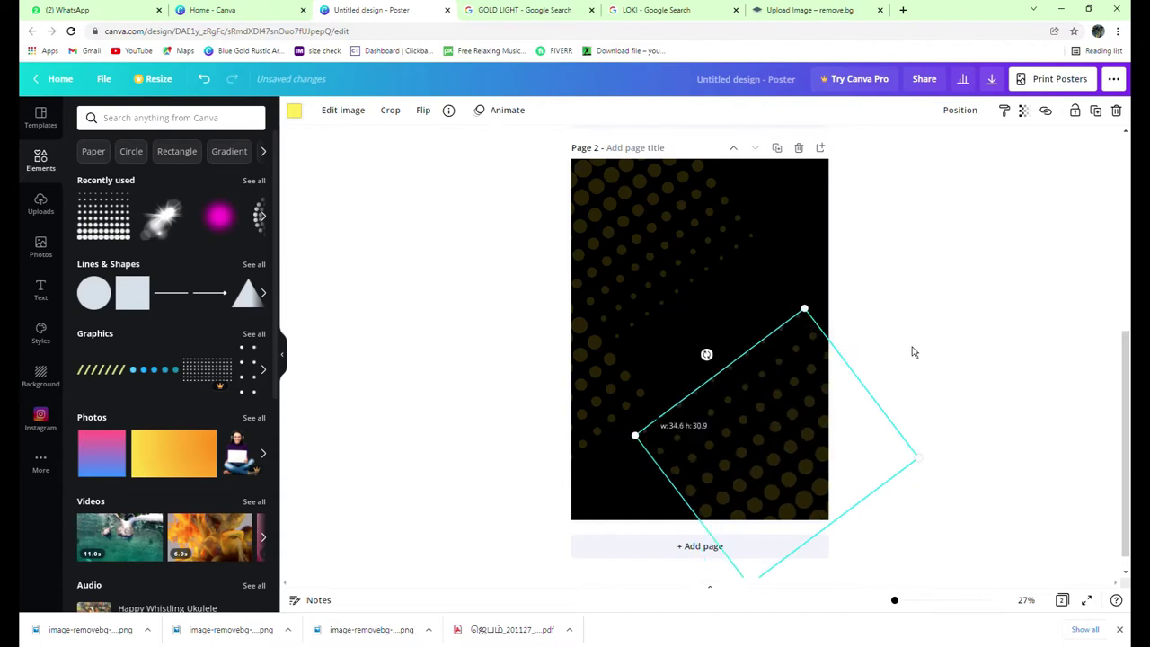
left_click(980, 315)
Paste another copy of the dot graphic and rotate it over the page's upper-right corner with its large dots facing outward.
key("ctrl+z")
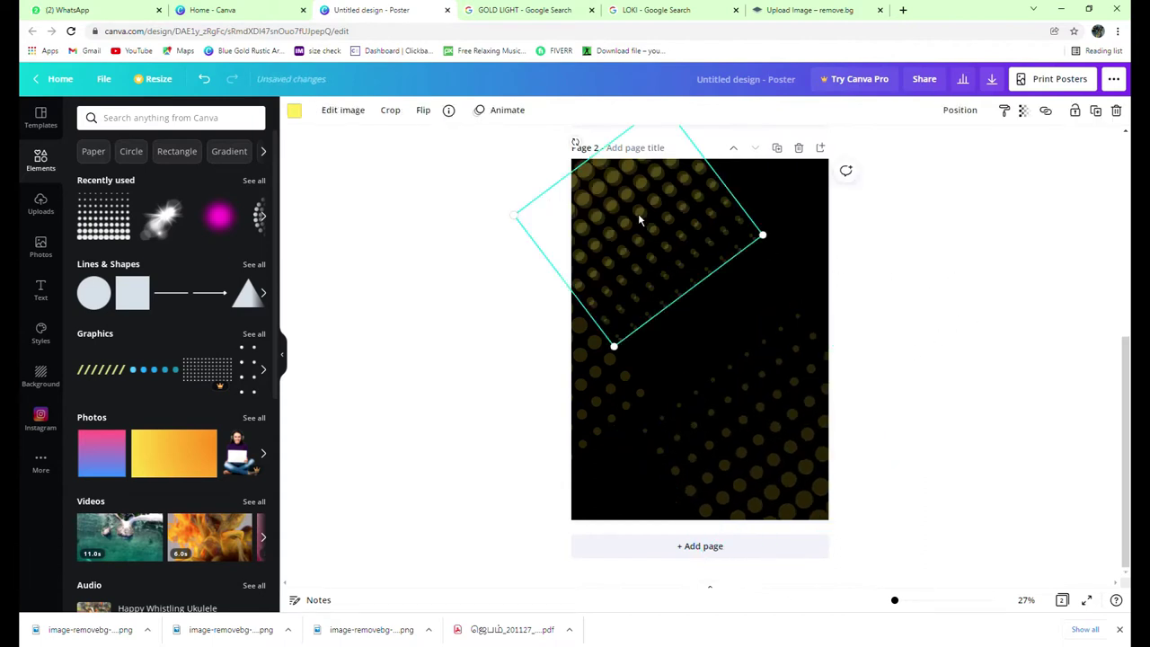
left_click_drag(624, 191, 748, 266)
left_click_drag(702, 216, 870, 221)
left_click_drag(833, 259, 829, 185)
mouse_move(896, 270)
left_mouse_down()
mouse_move(894, 292)
mouse_move(880, 278)
mouse_move(893, 279)
left_mouse_up()
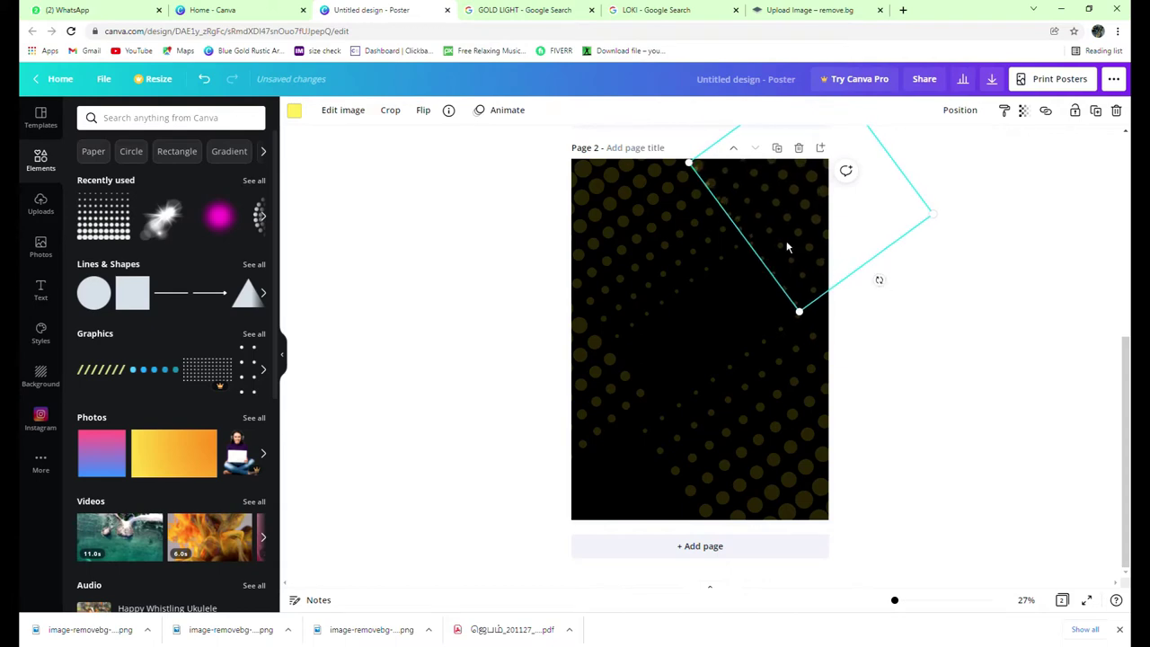
Crop the row of smallest dots off the upper-right dot graphic.
left_click(426, 111)
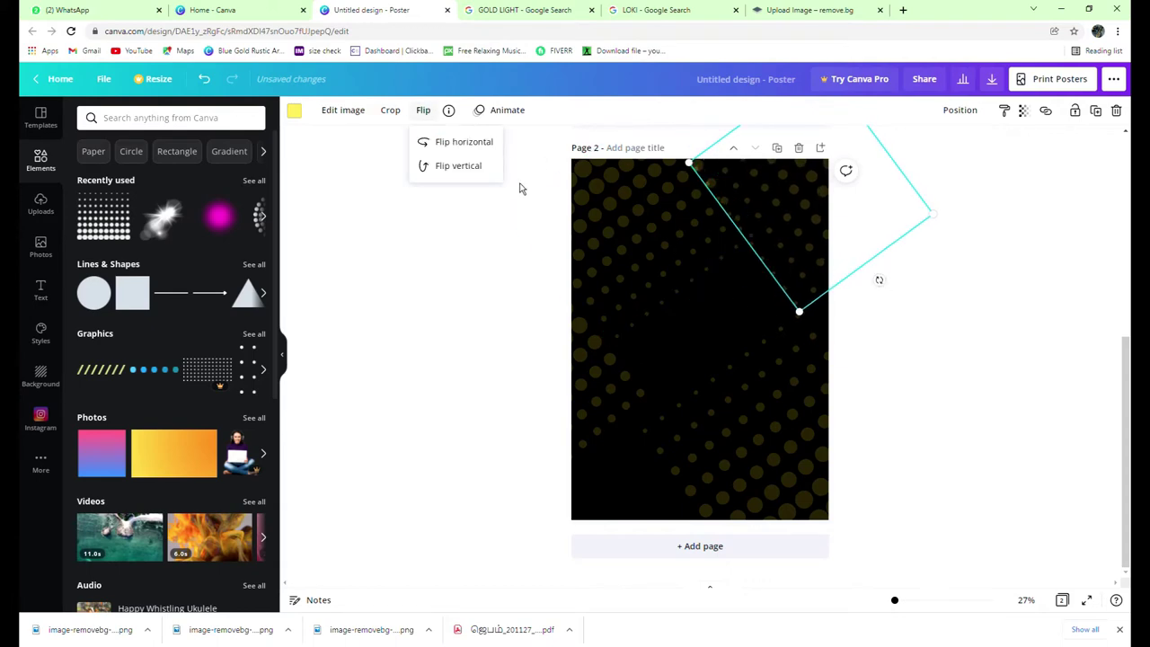
left_click(392, 110)
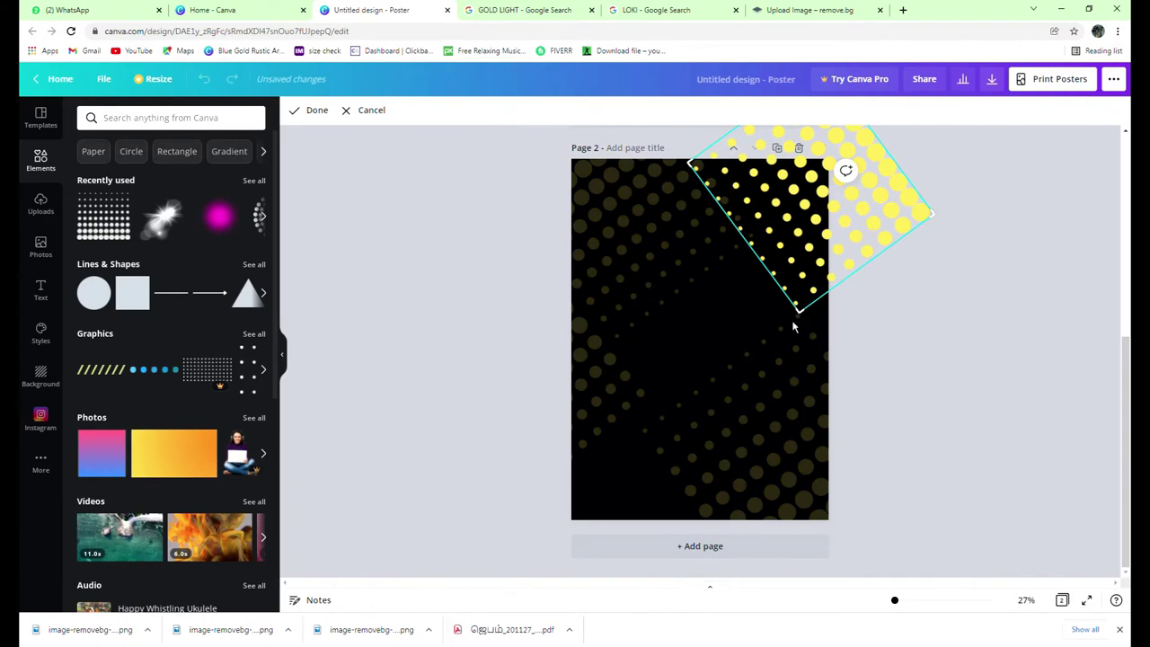
left_click_drag(806, 315, 814, 302)
left_click(321, 110)
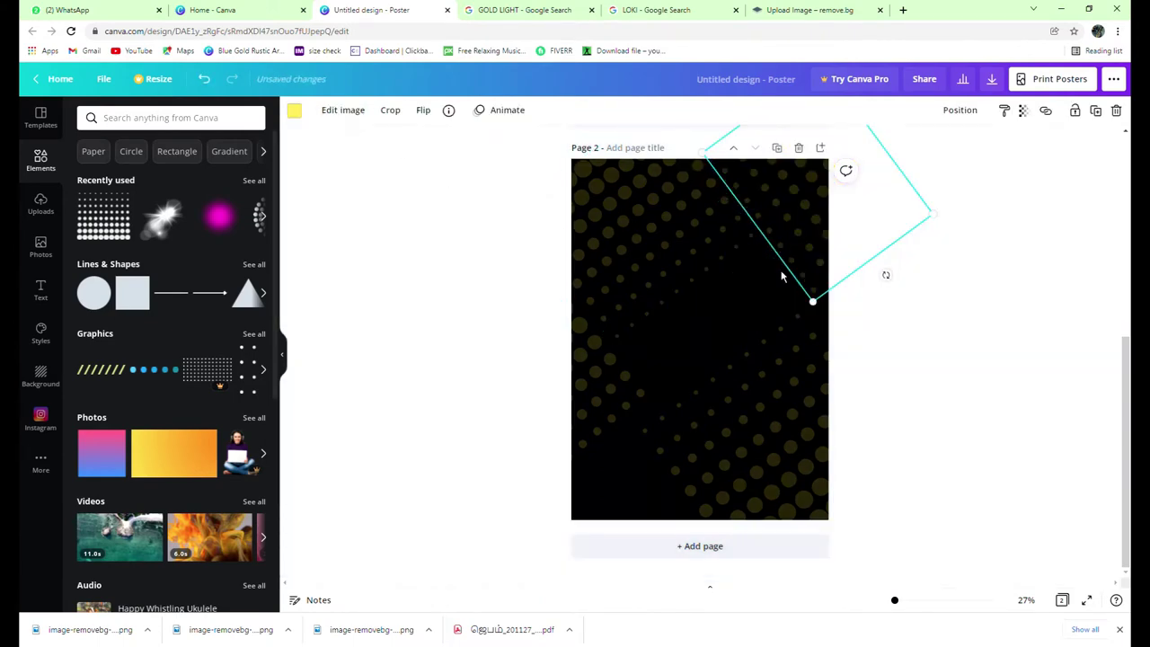
left_click(918, 315)
Paste another dot graphic, rotate it so its large dots face down and left, and move it over the page's lower-left corner.
key("ctrl+v")
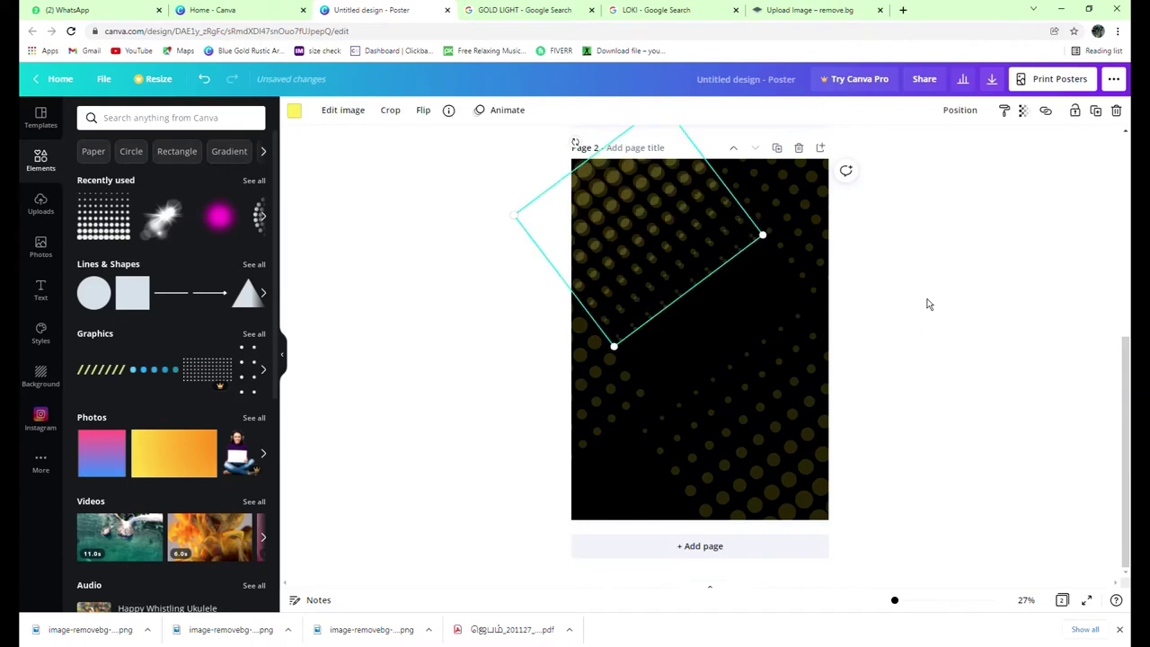
key("ctrl+z")
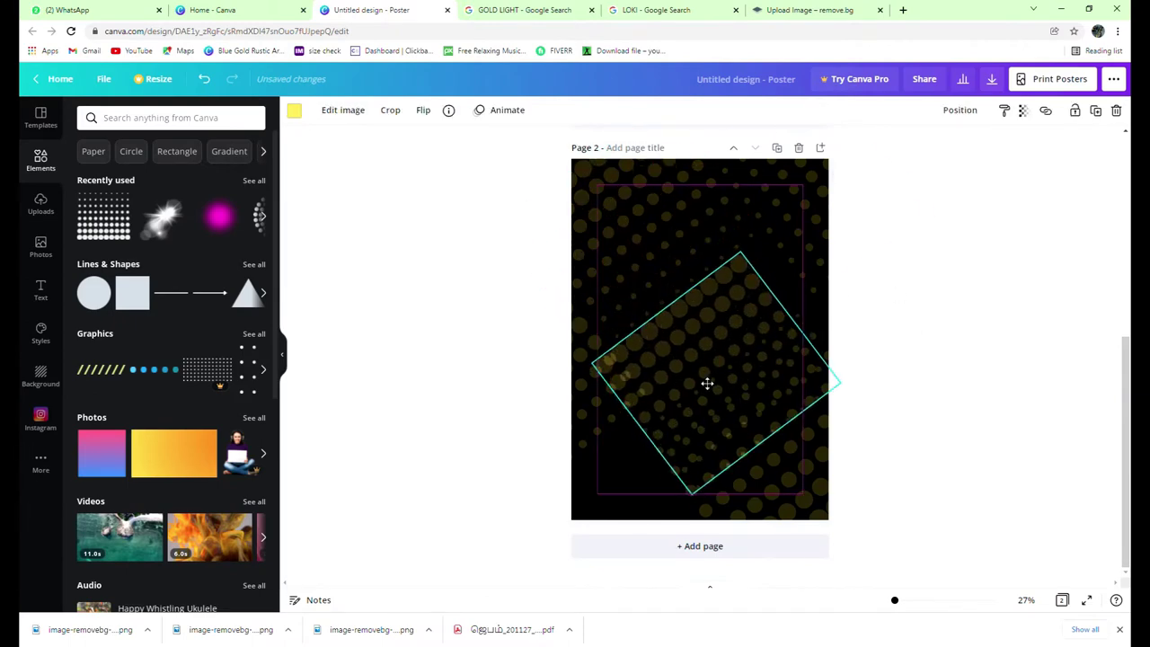
left_click_drag(654, 290, 643, 452)
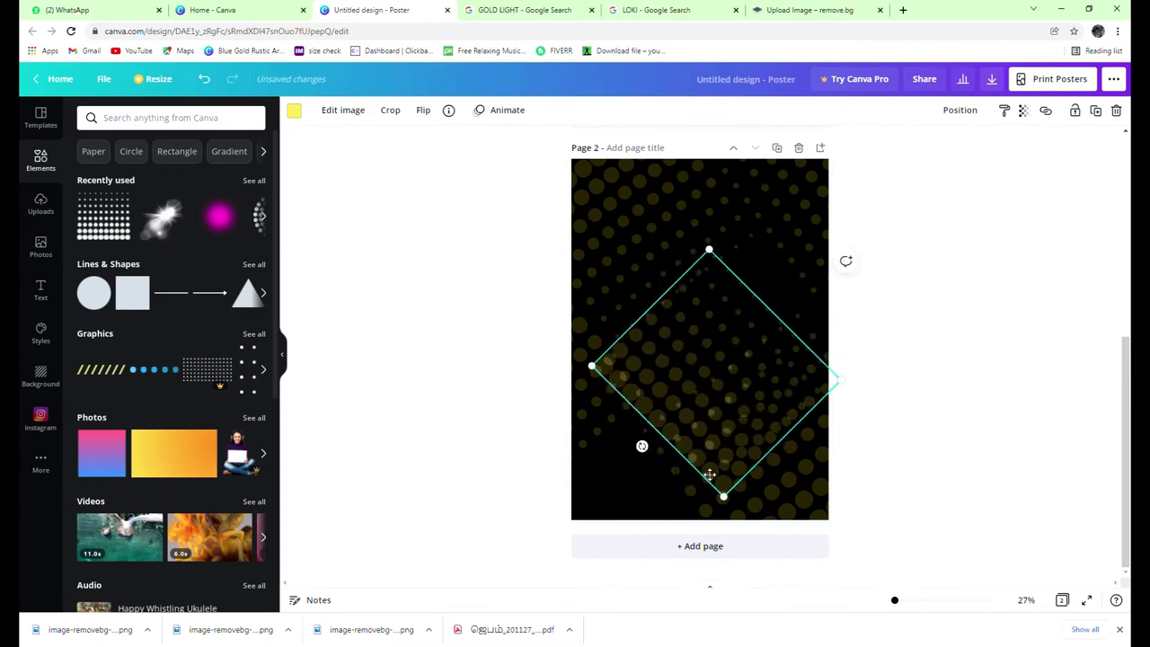
left_click_drag(711, 475, 666, 566)
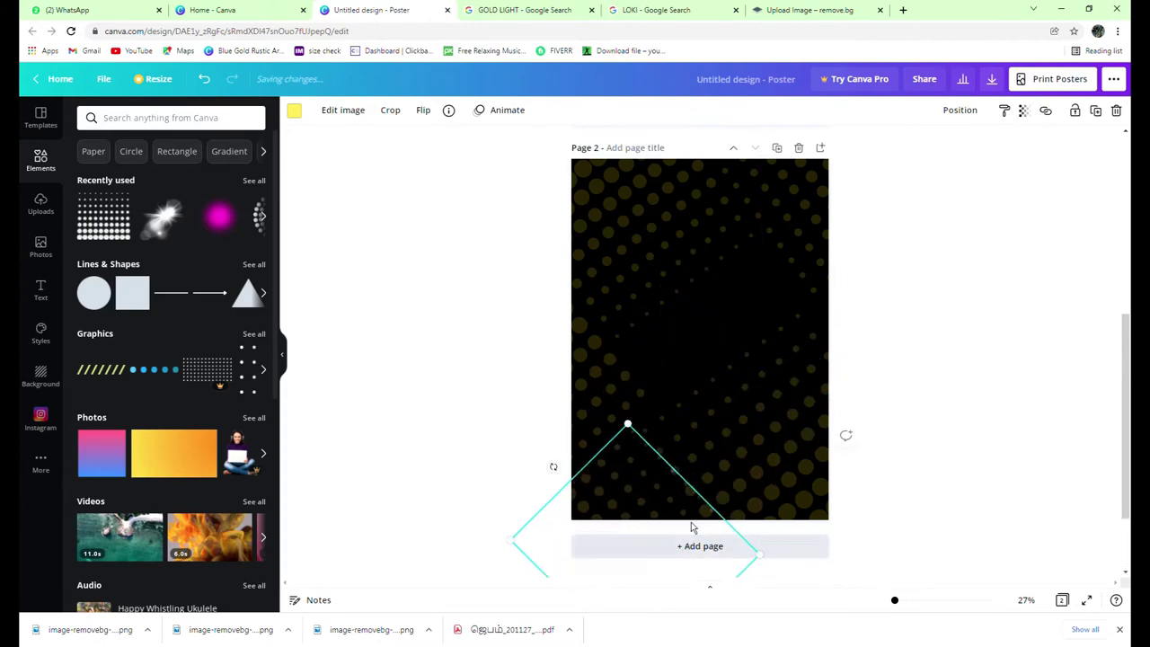
Fine-tune the rotation of the bottom-left dot copy and nudge it slightly left so it fills the corner beside the neighbouring dots.
mouse_move(556, 469)
left_mouse_down()
mouse_move(572, 458)
mouse_move(558, 464)
left_mouse_up()
key("Left")
key("Left")
key("Left")
key("Left")
key("Left")
key("Left")
key("Left")
key("Left")
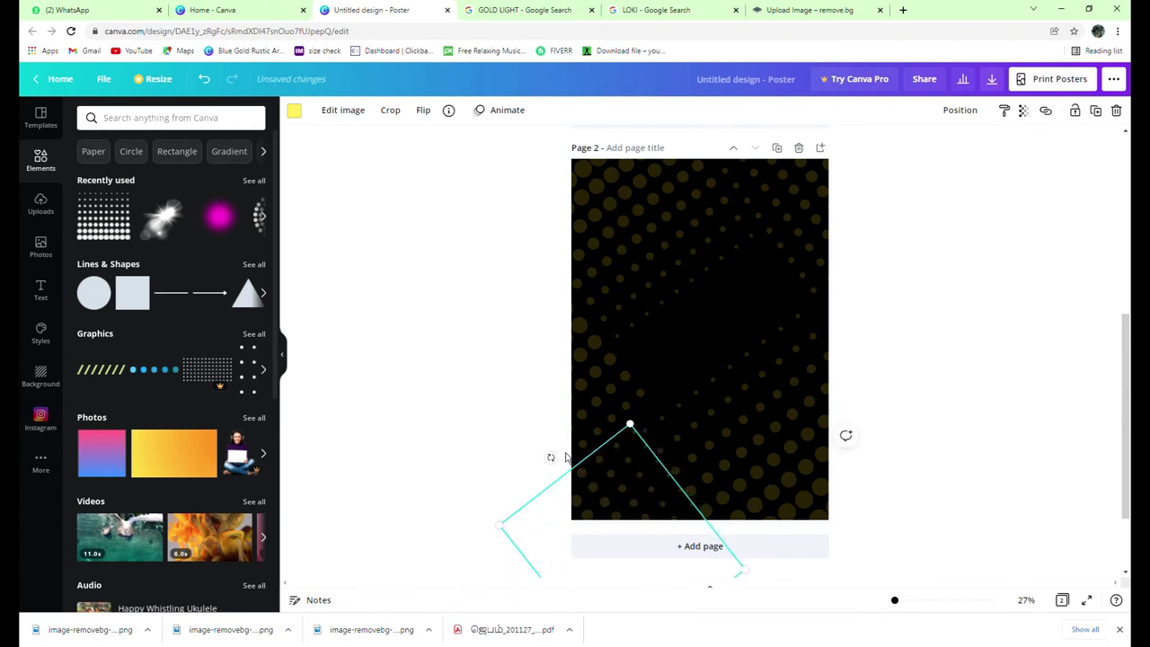
key("Down")
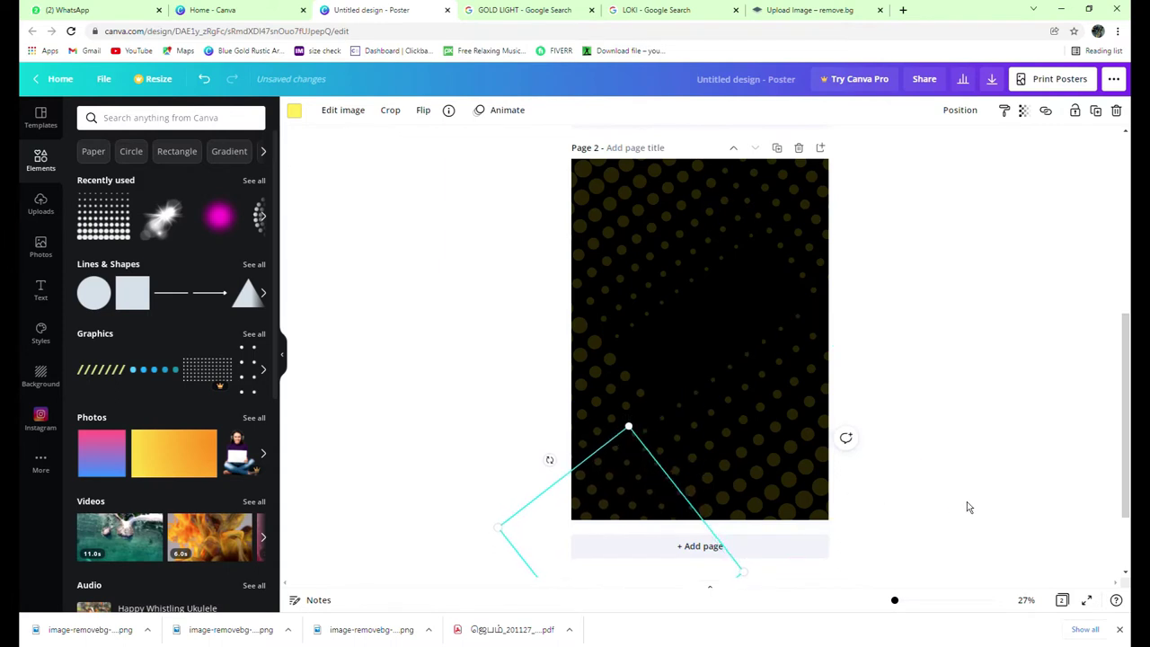
key("Delete")
left_click_drag(707, 518, 622, 506)
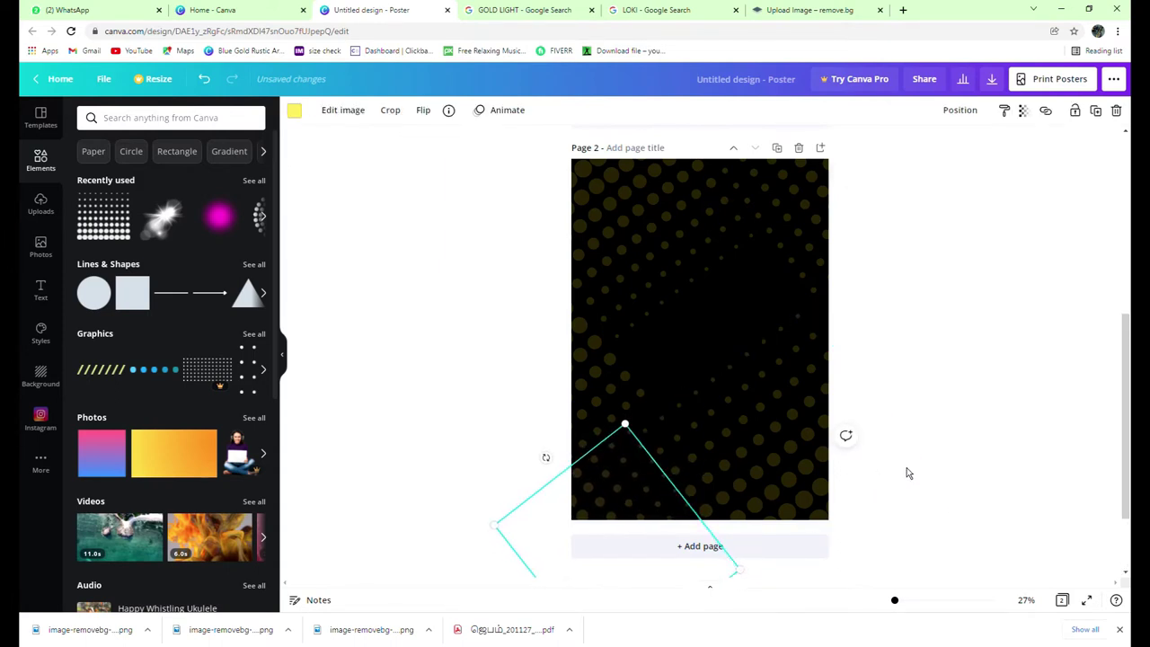
left_click(945, 468)
Enlarge the lower-right dot graphic slightly towards the middle of the page.
left_click(716, 431)
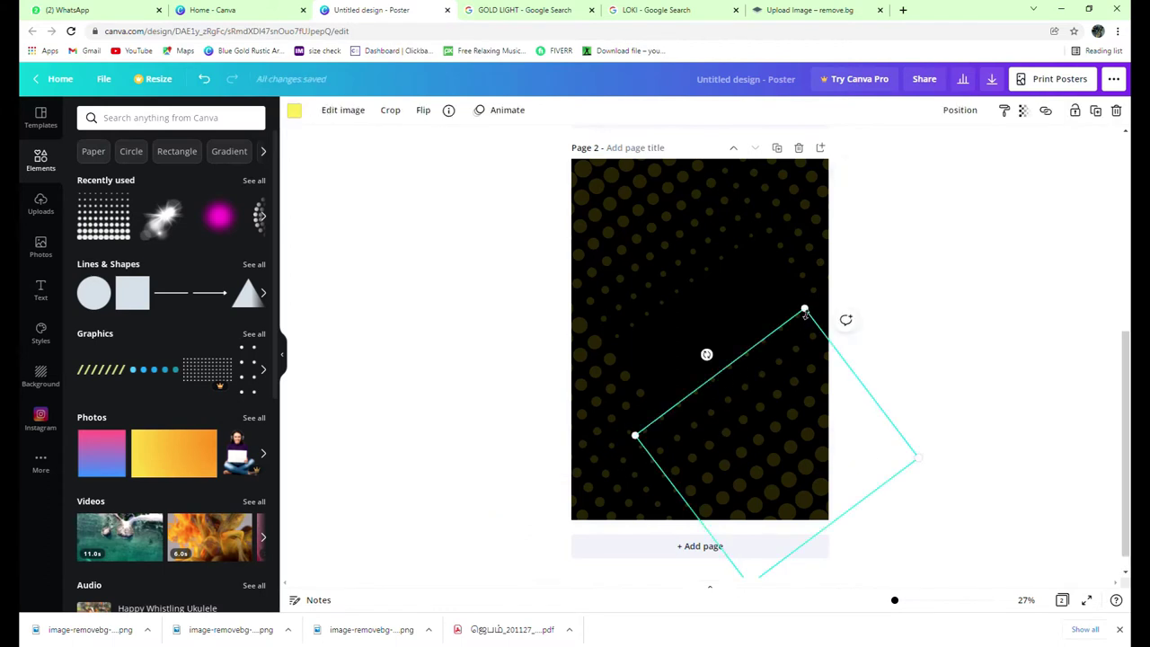
left_click_drag(805, 313, 808, 288)
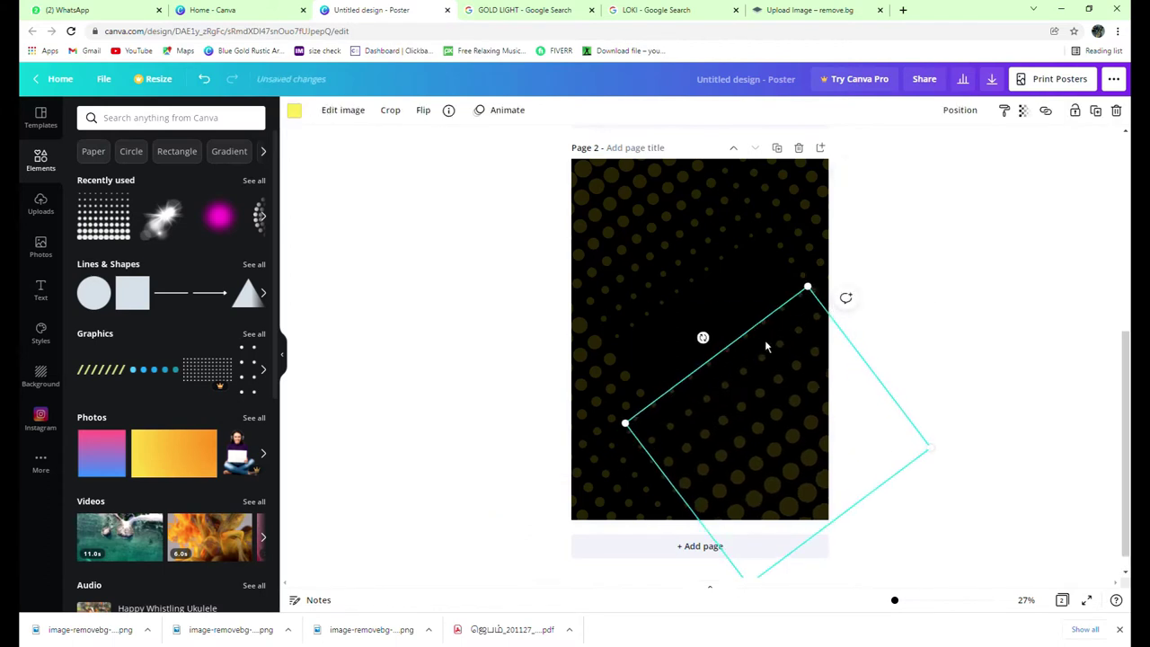
left_click(1034, 397)
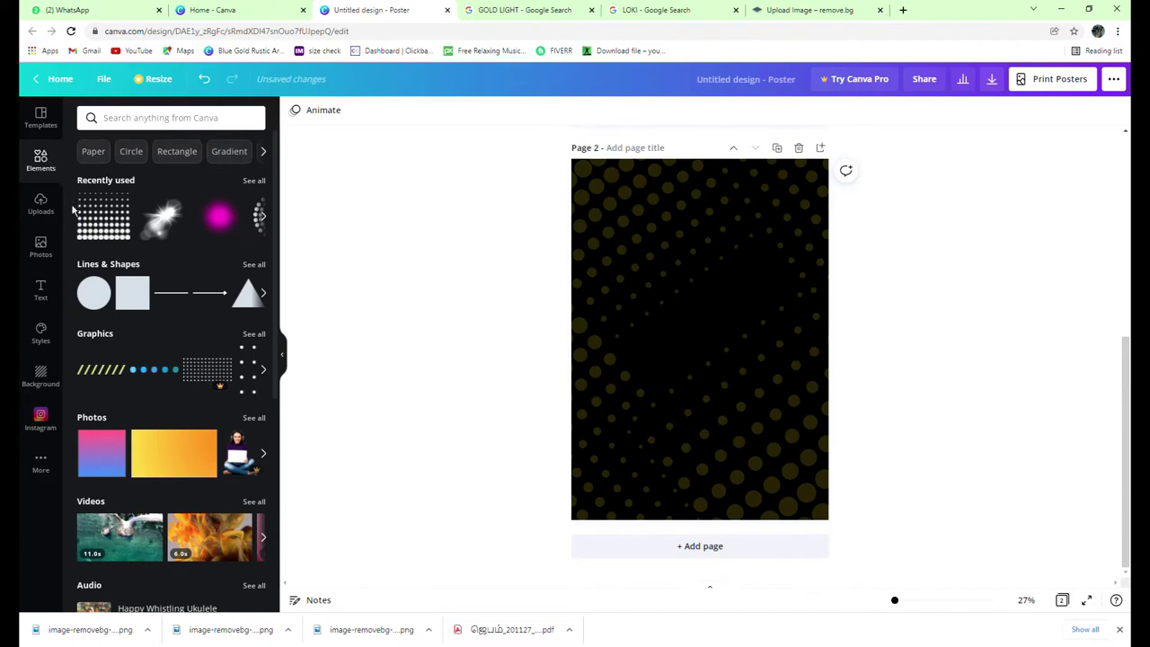
Add the uploaded gold particle swirl image to the page and enlarge it to cover the whole page.
left_click(42, 205)
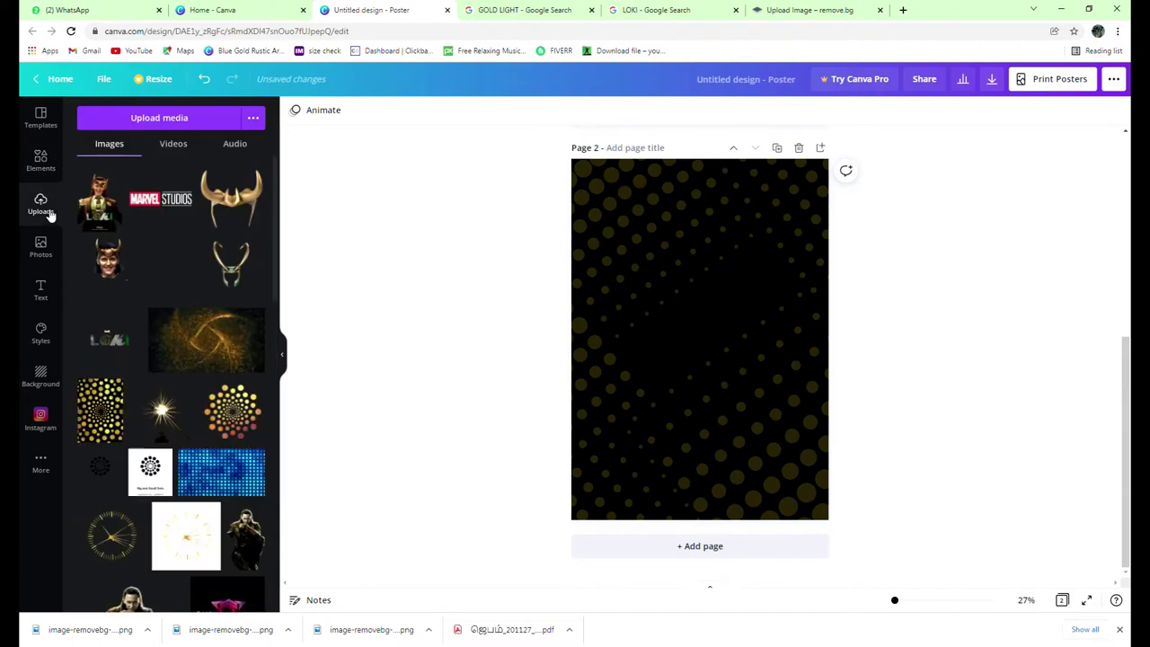
left_click(199, 340)
left_click_drag(690, 351, 649, 361)
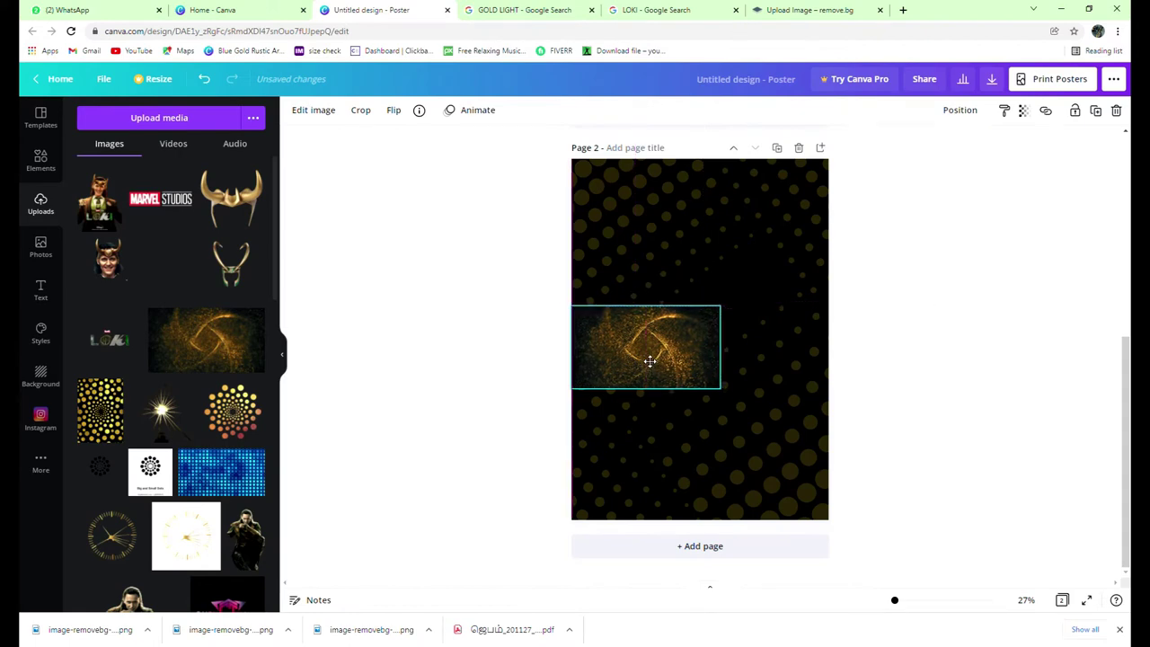
left_click_drag(750, 312, 875, 309)
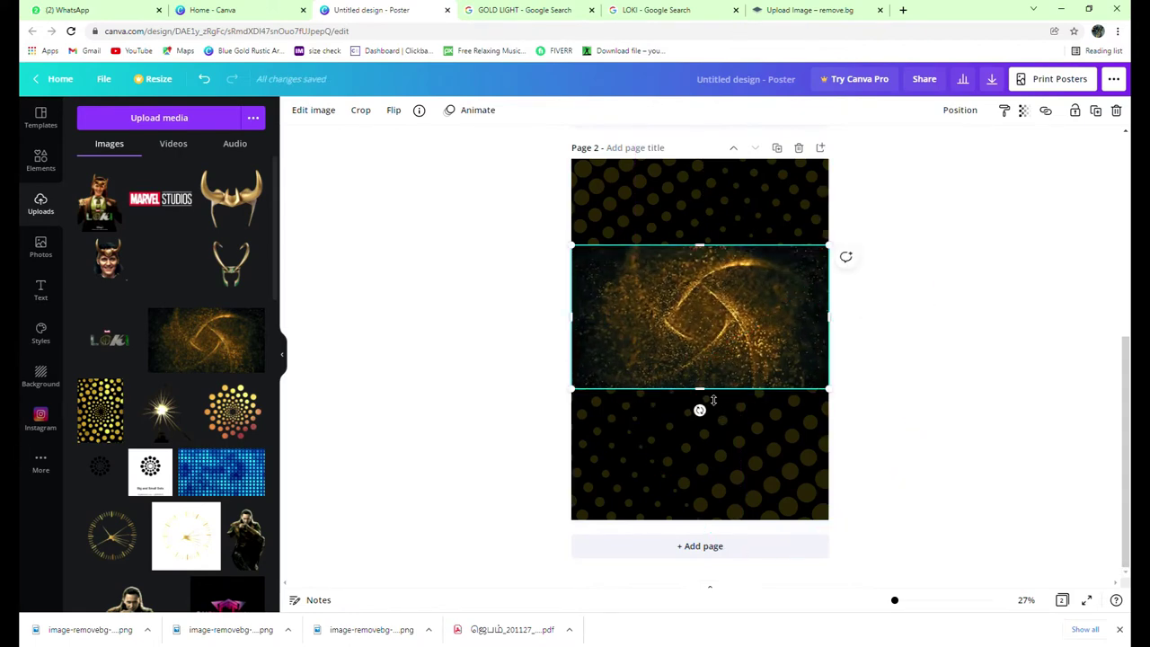
left_click_drag(710, 390, 711, 527)
left_click_drag(707, 257, 711, 168)
Send the gold particle image behind all the dot graphics and set its transparency to 69.
left_click(955, 114)
left_click(908, 148)
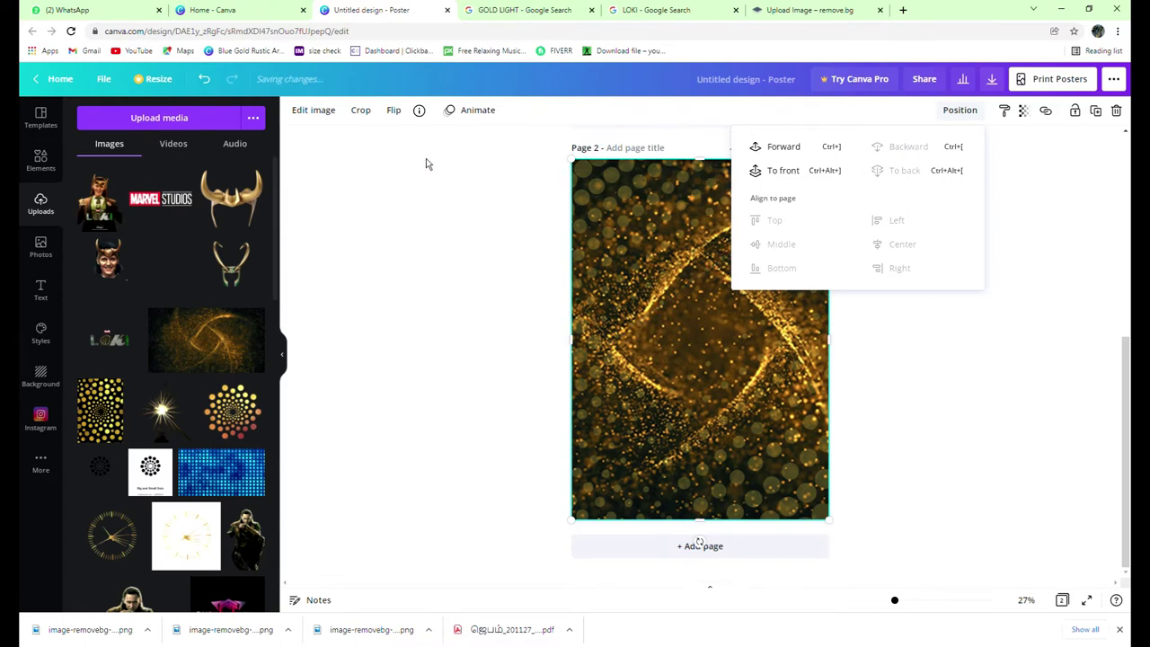
left_click(310, 110)
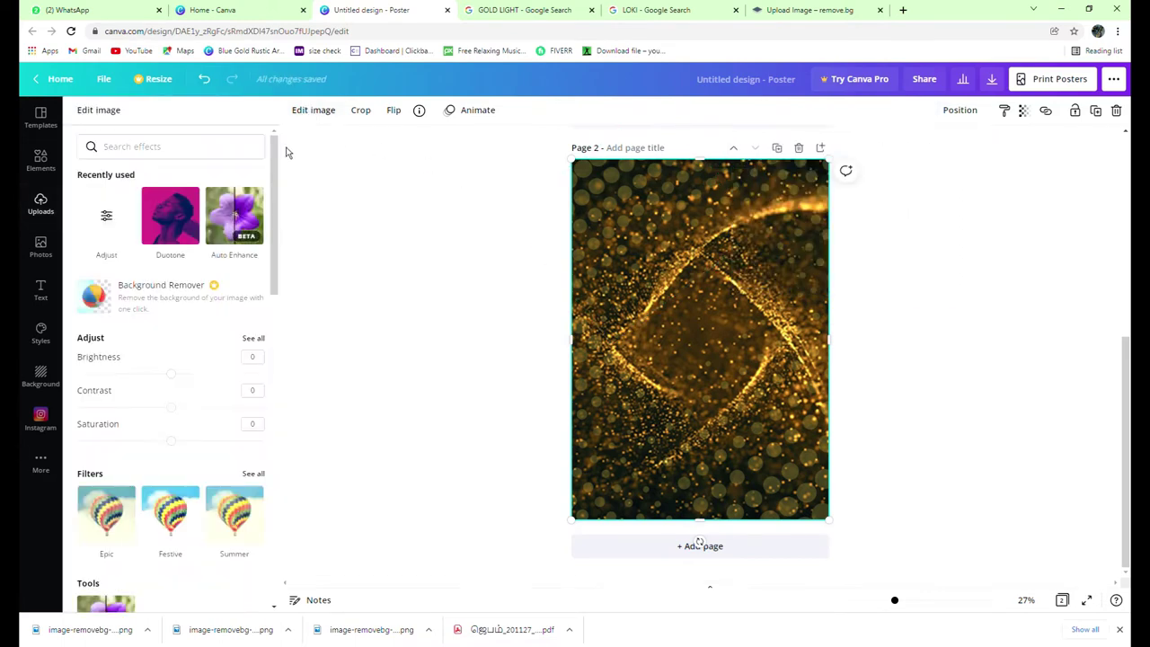
left_click(1023, 110)
left_click_drag(980, 147, 968, 195)
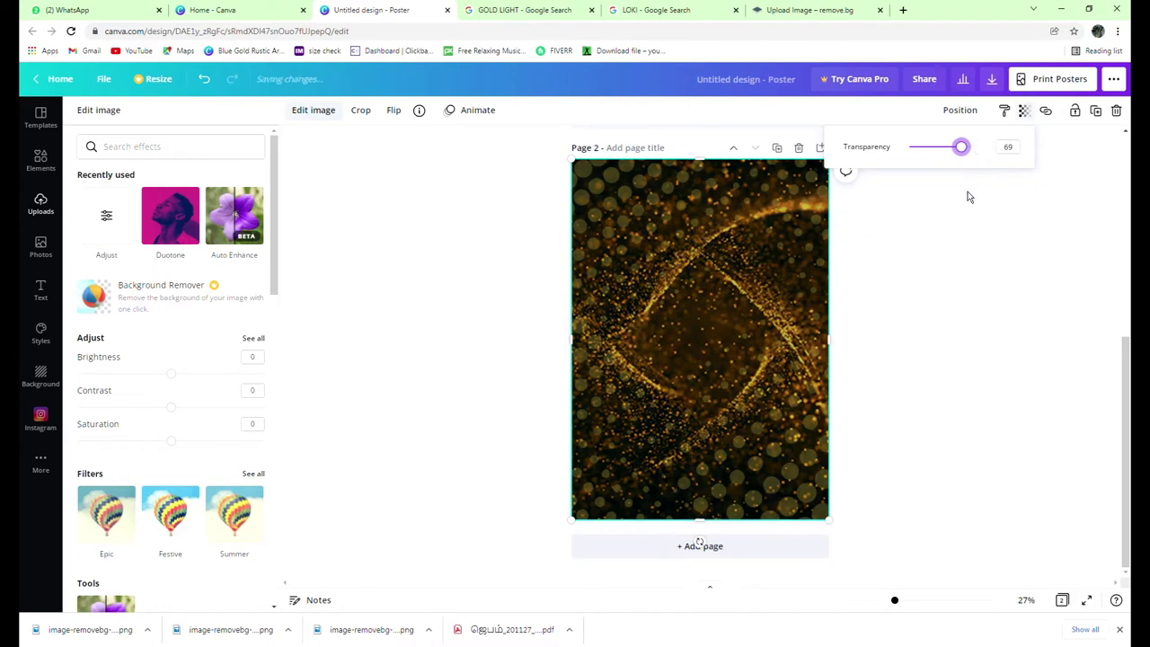
Adjust the gold particle image to blur 9, contrast 48 and saturation 22, keeping X-Process at 0.
left_click(254, 338)
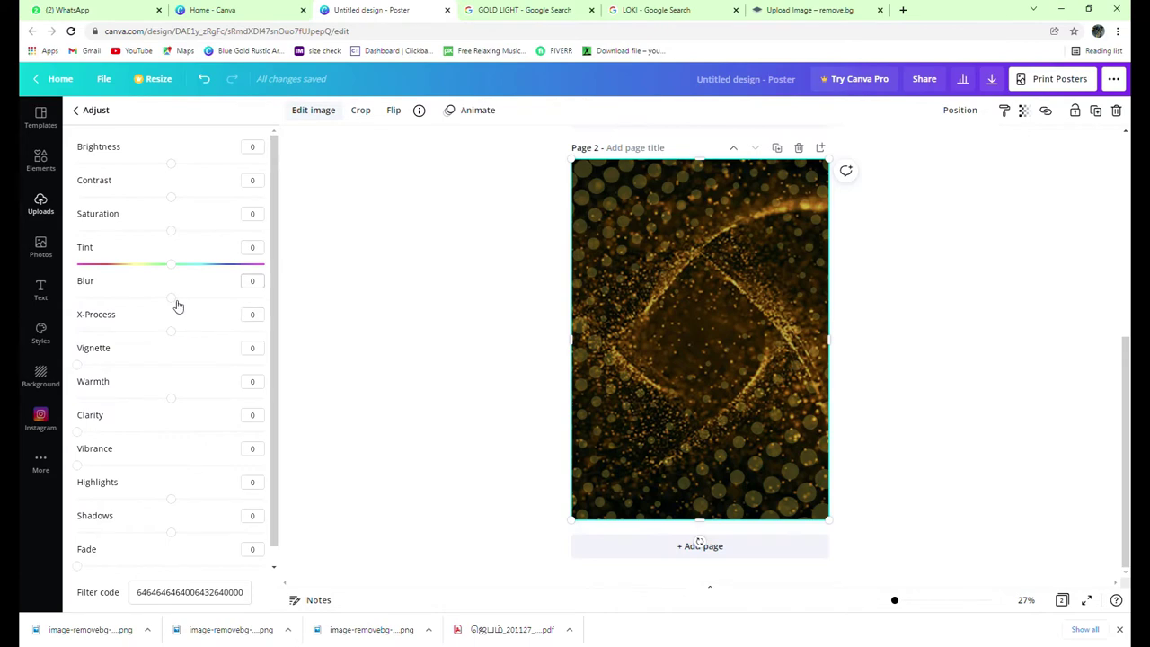
left_click_drag(173, 300, 182, 302)
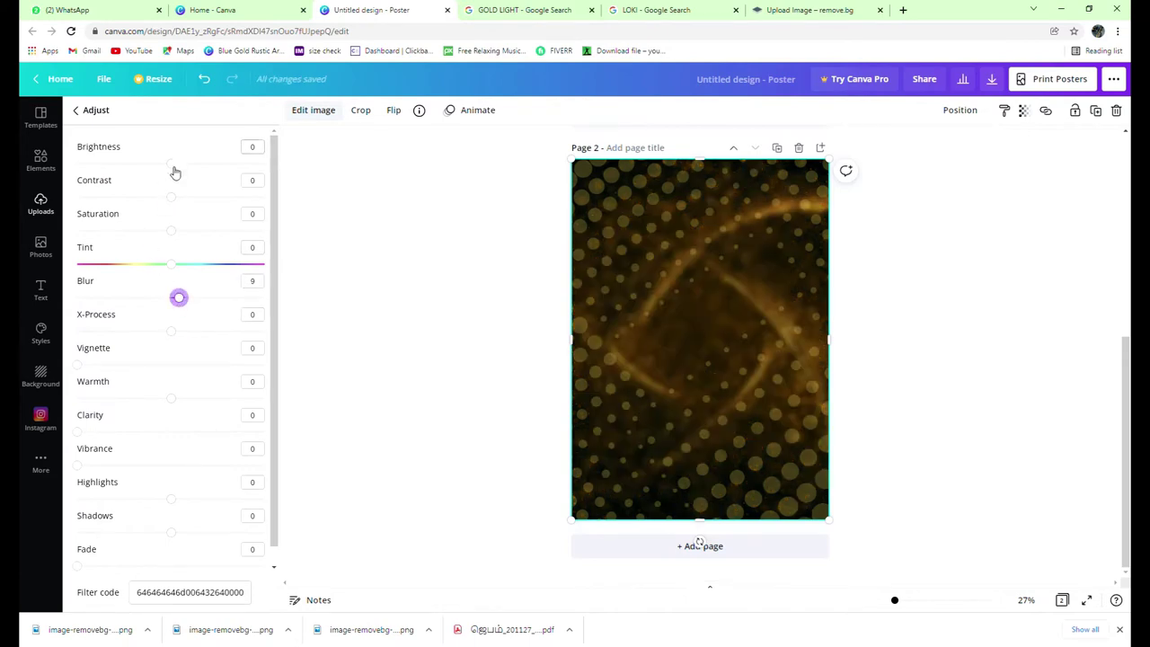
left_click_drag(177, 204, 221, 213)
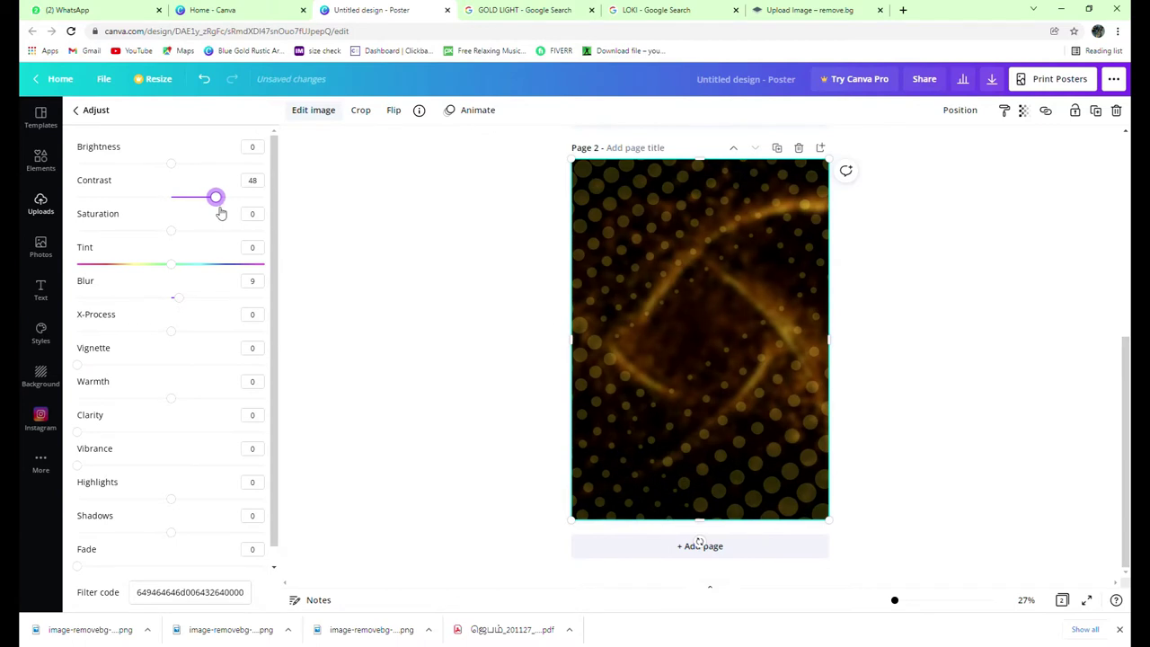
left_click_drag(171, 234, 197, 250)
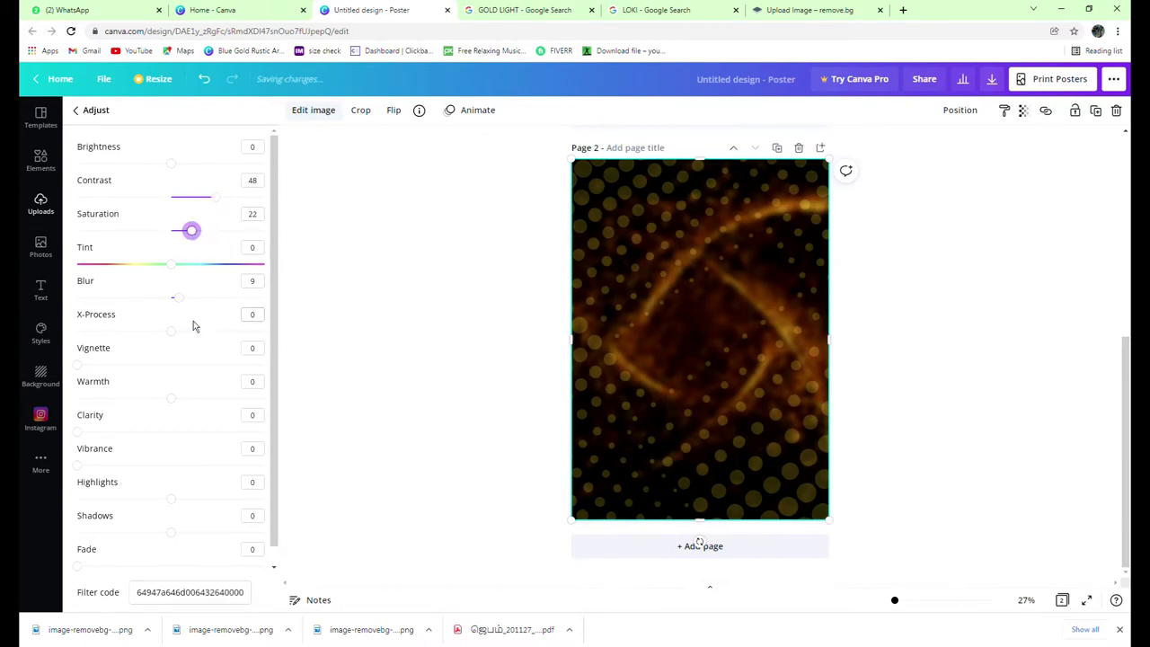
mouse_move(177, 337)
left_mouse_down()
mouse_move(103, 331)
mouse_move(173, 332)
left_mouse_up()
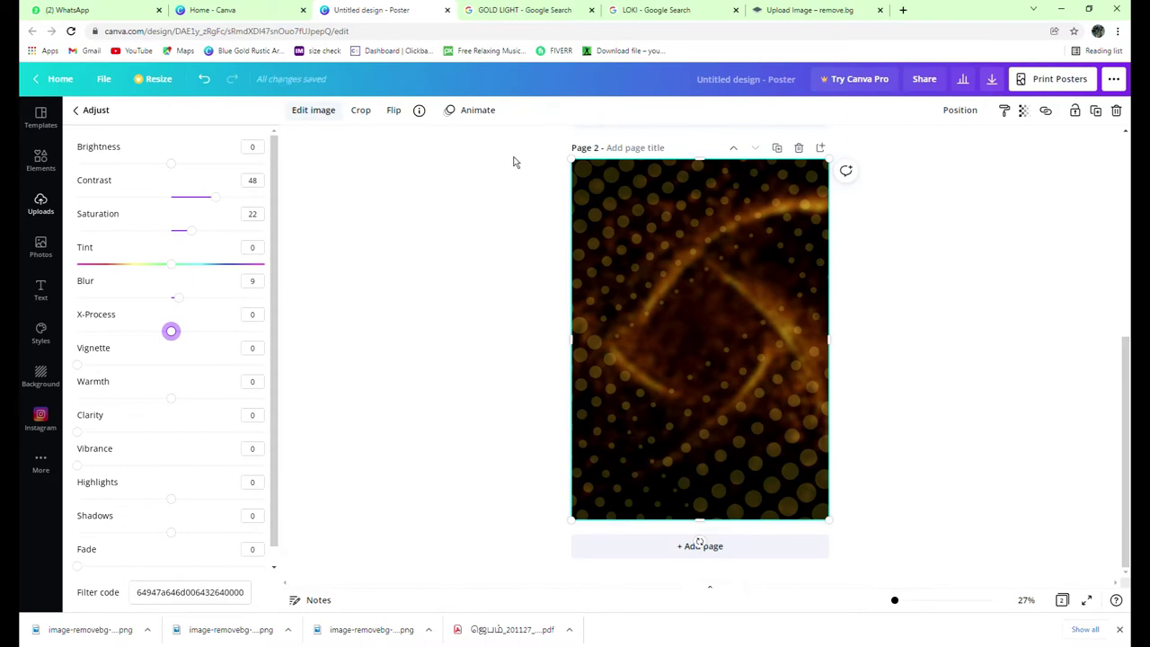
Group all the background images and dot graphics on page 2 and copy the group.
left_click_drag(513, 162, 918, 530)
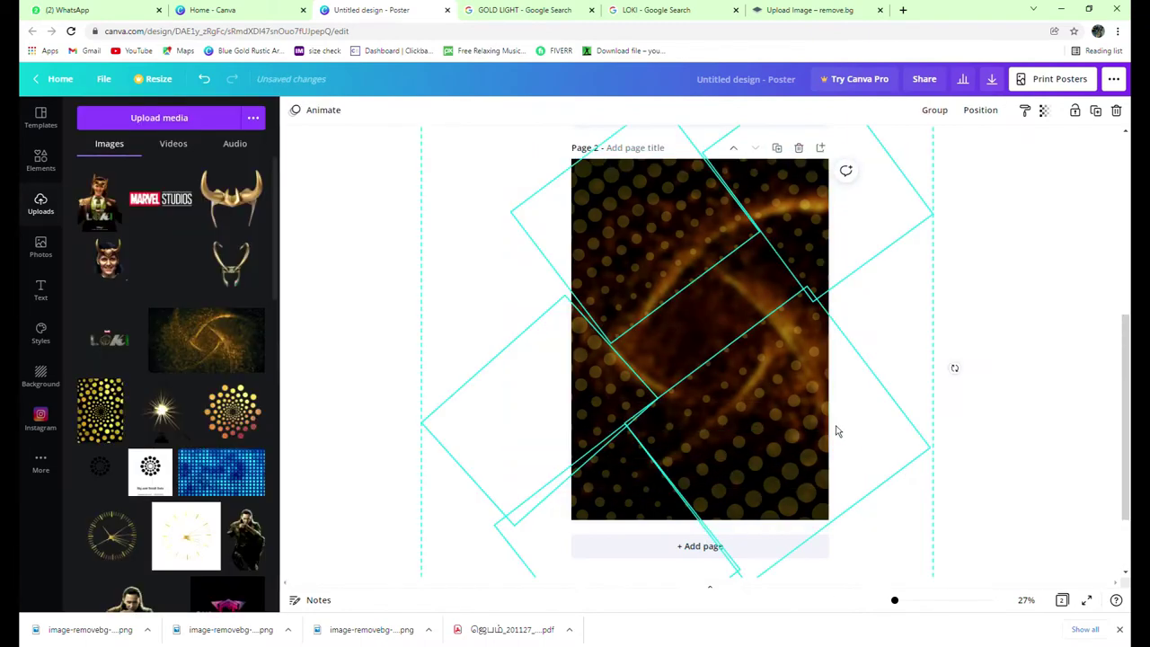
left_click(937, 113)
right_click(724, 286)
left_click(757, 300)
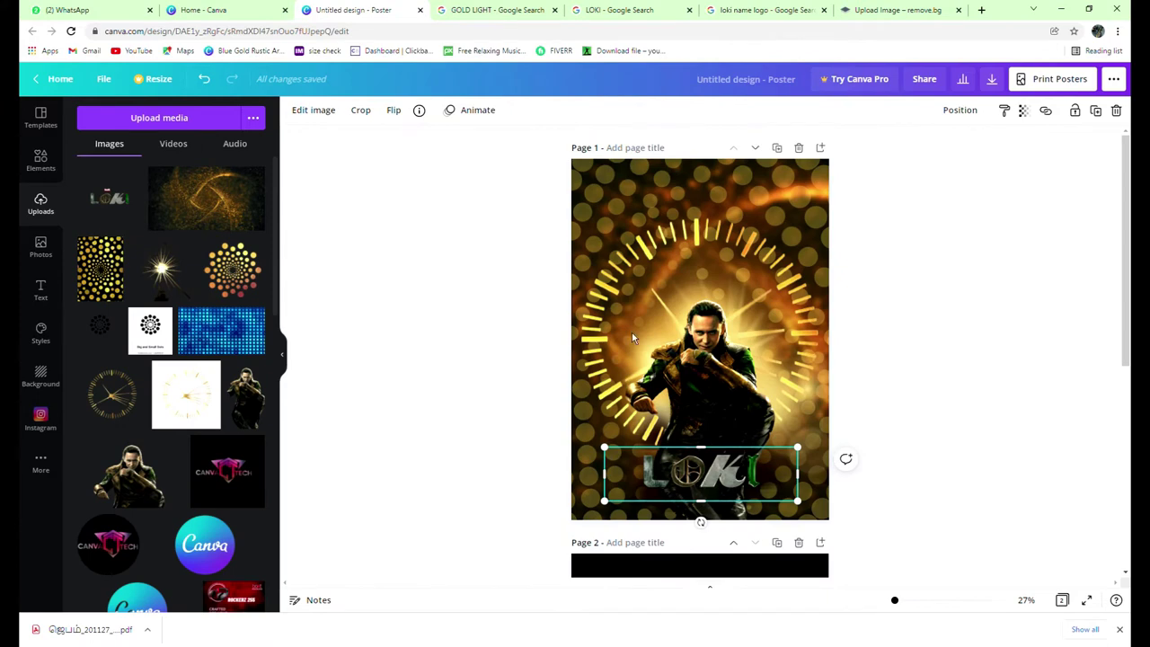
Adjust the LOKI logo image to saturation 56 and warmth 16, keeping contrast and vignette at 0.
left_click(331, 113)
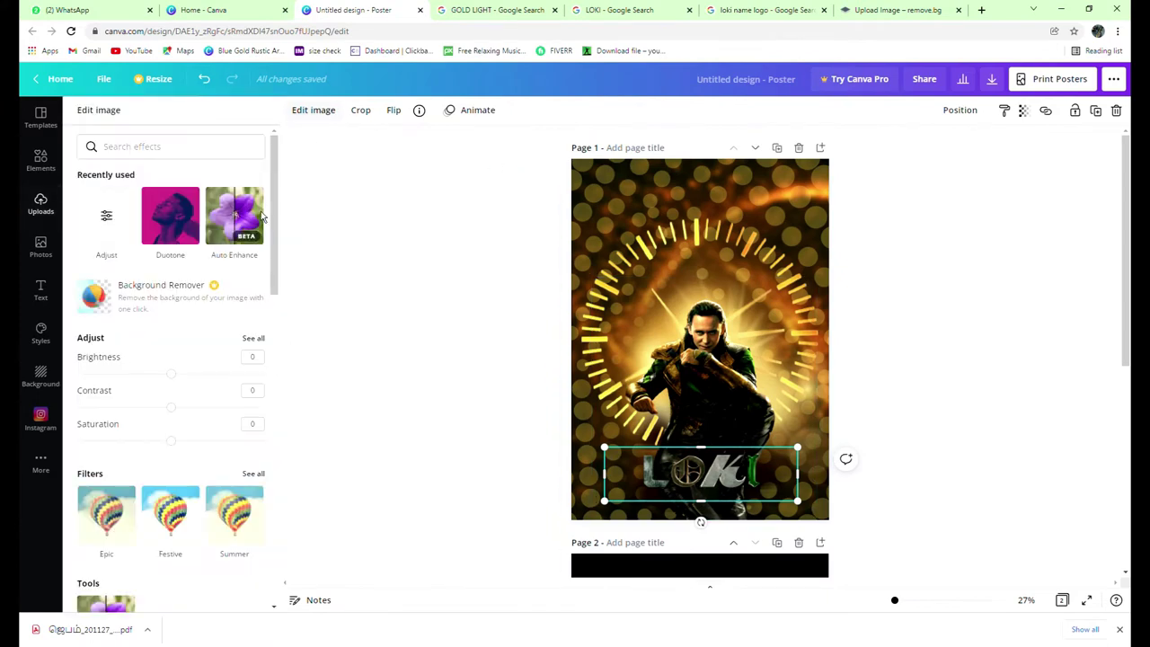
left_click(253, 338)
left_click_drag(171, 197, 154, 221)
left_click(263, 183)
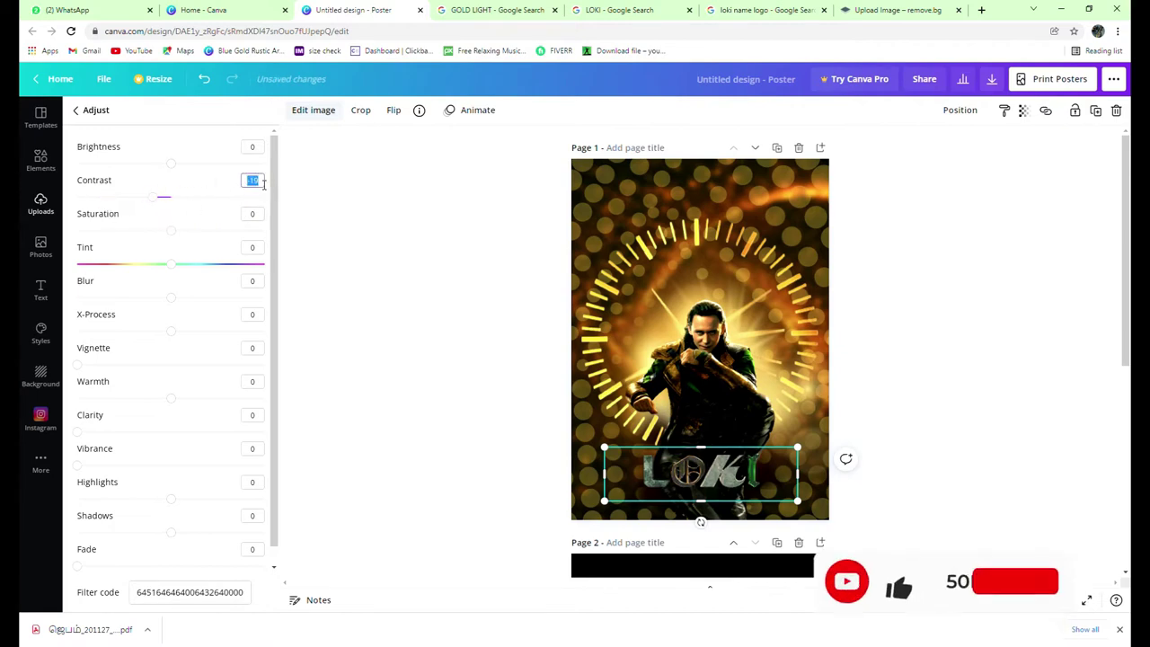
key("BackSpace")
type("0")
key("Return")
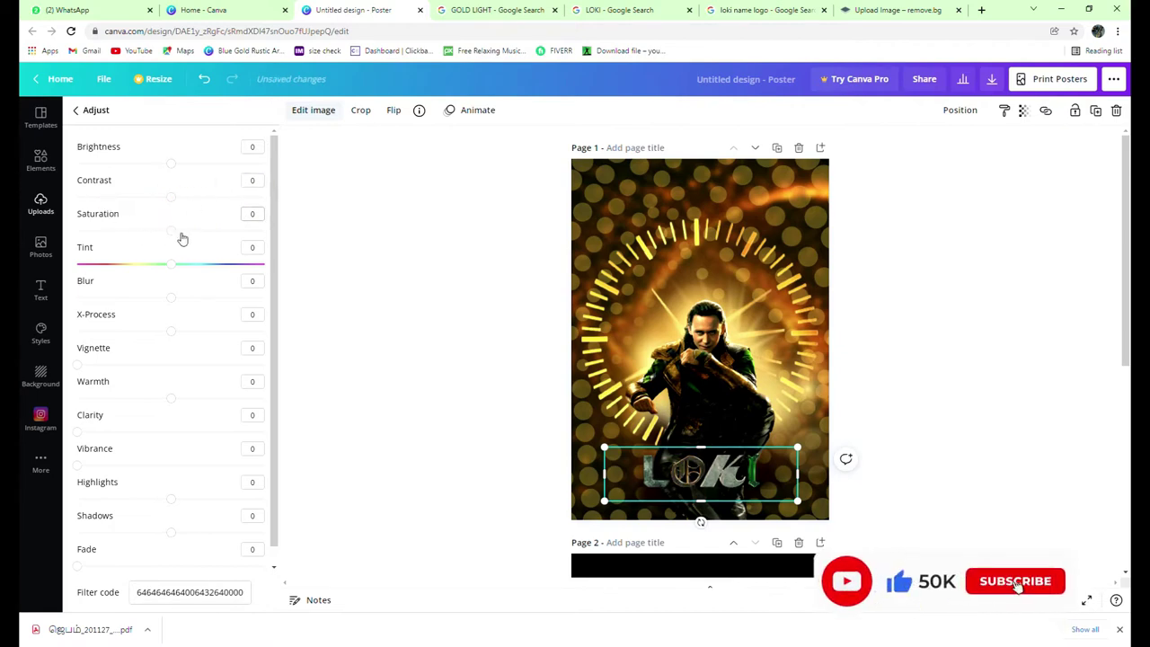
left_click_drag(173, 231, 223, 232)
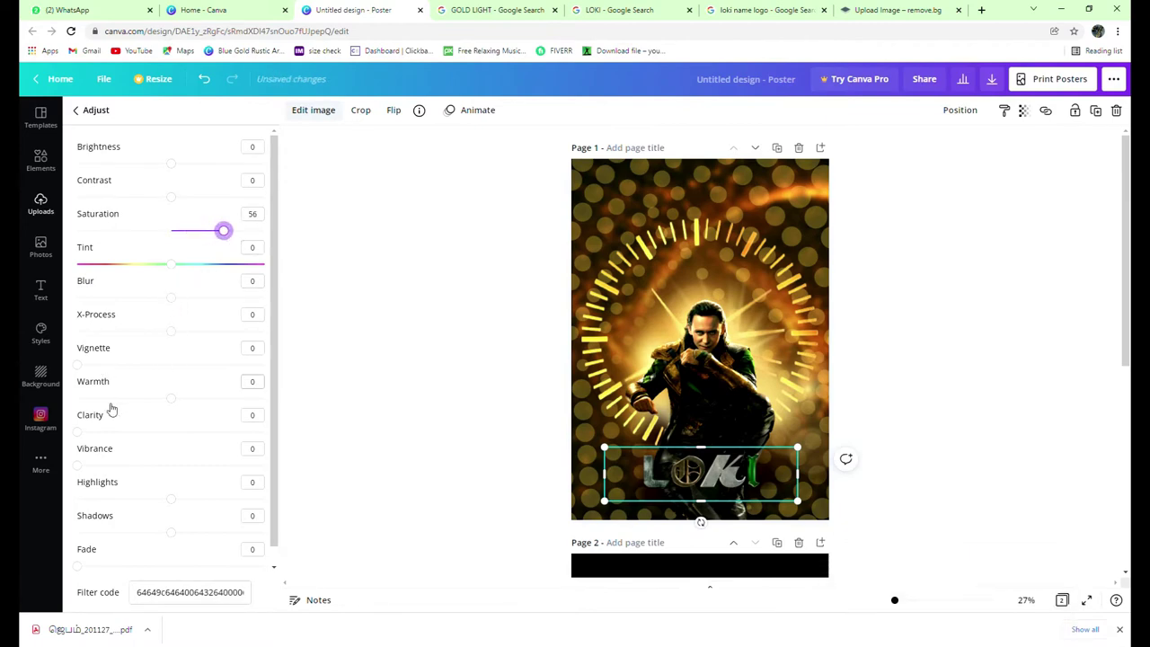
mouse_move(170, 399)
left_mouse_down()
mouse_move(116, 398)
mouse_move(185, 398)
left_mouse_up()
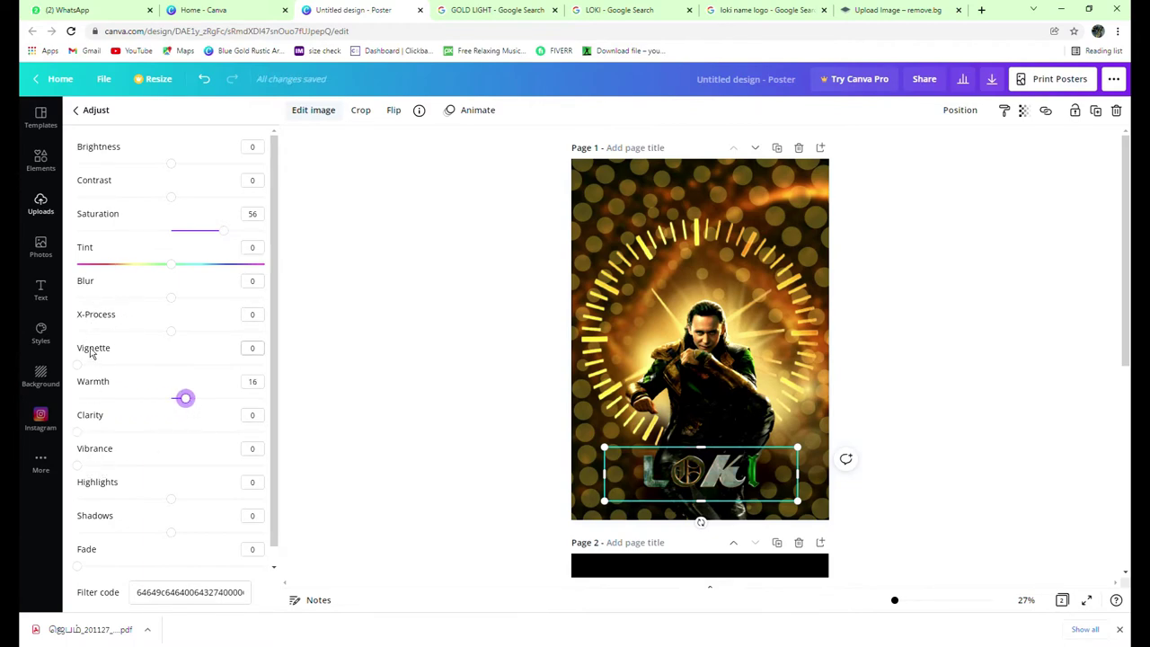
left_click_drag(81, 366, 24, 387)
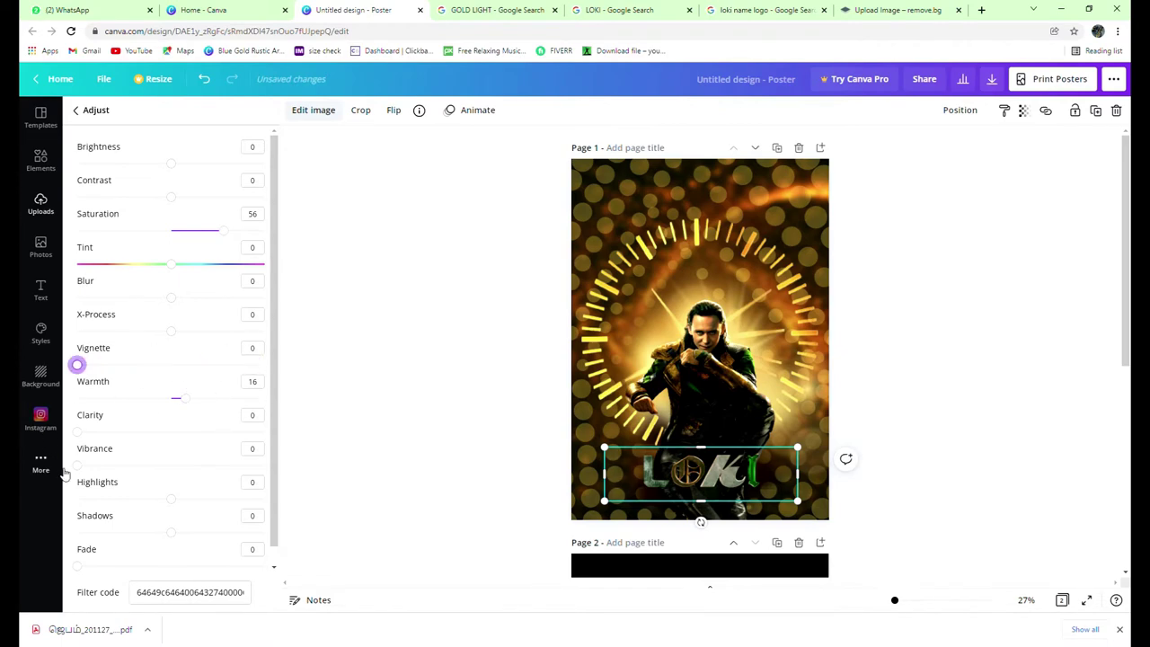
left_click(993, 466)
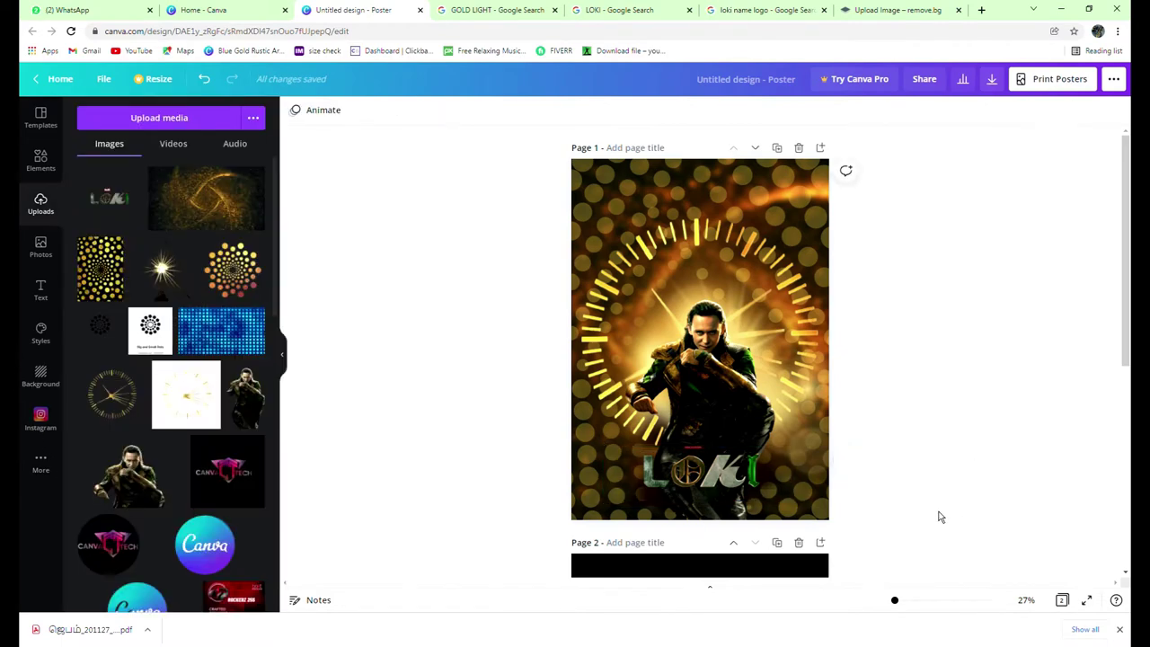
Crop the top edge of the LOKI logo to make it about 31.5 wide and 8.3 high.
left_click(716, 483)
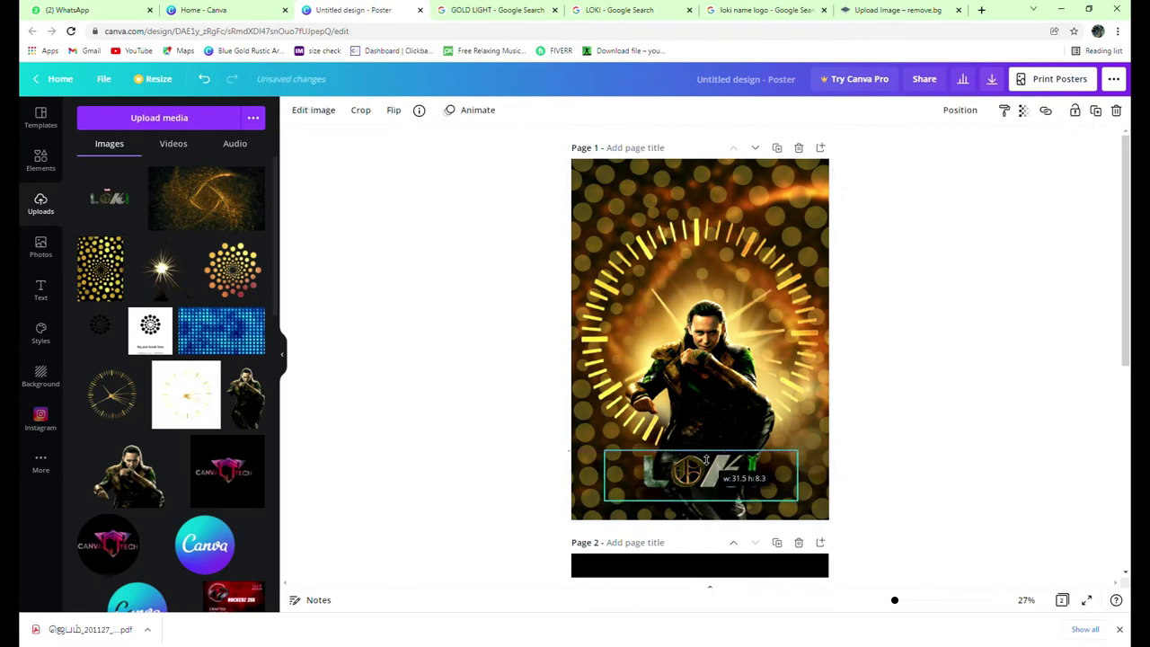
left_click(941, 506)
left_click(737, 481)
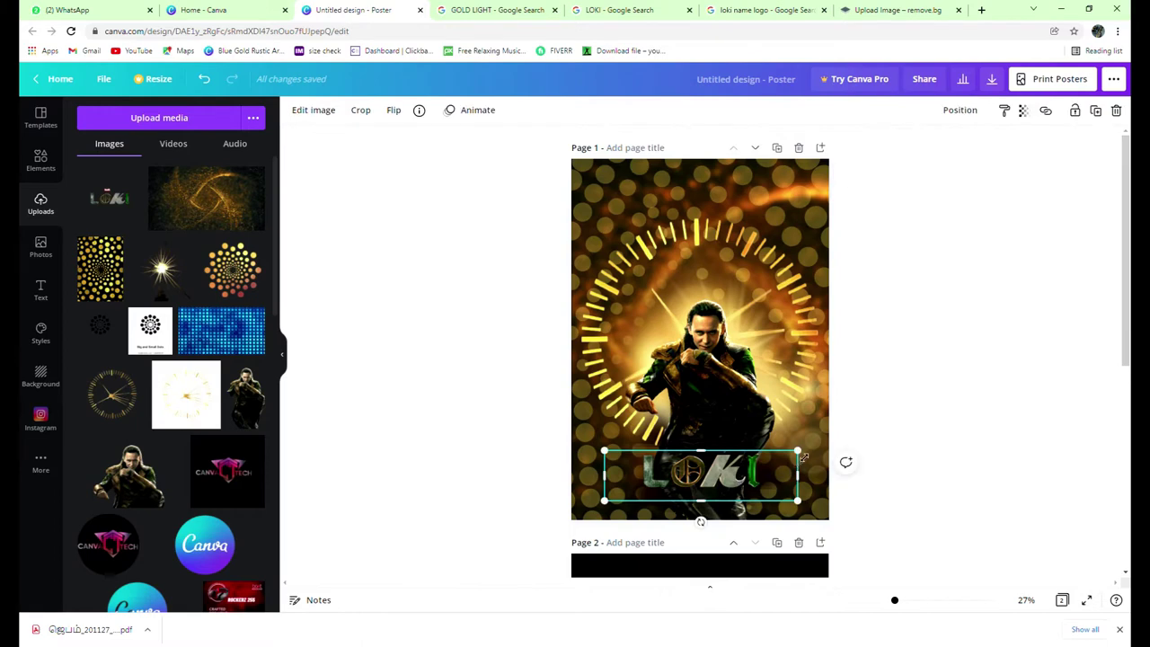
Enlarge the LOKI logo to nearly the page width and centre it near the poster's lower edge.
left_click_drag(797, 452, 848, 438)
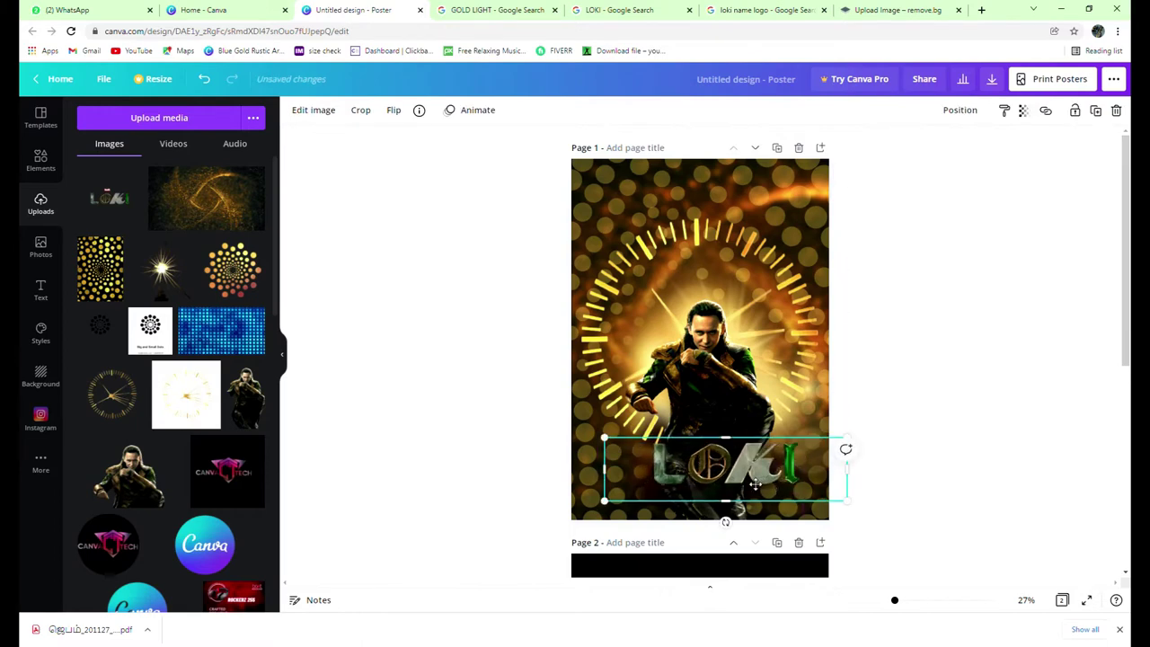
mouse_move(756, 484)
left_mouse_down()
mouse_move(740, 493)
mouse_move(761, 466)
left_mouse_up()
left_click(959, 491)
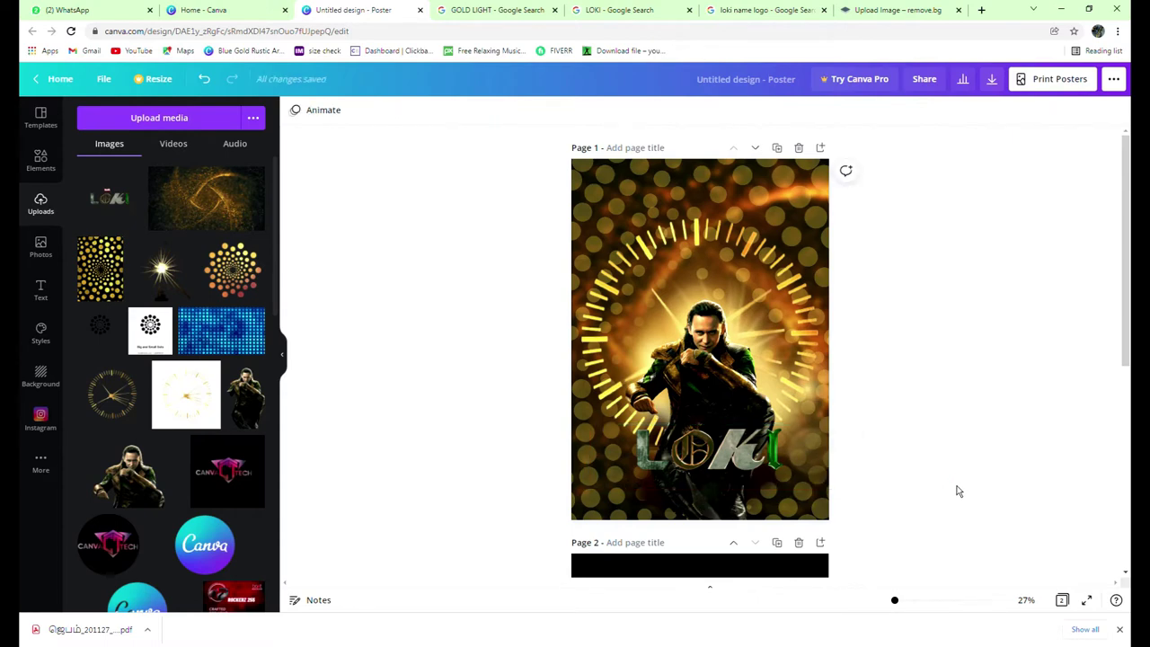
left_click(727, 478)
left_click_drag(722, 483, 722, 481)
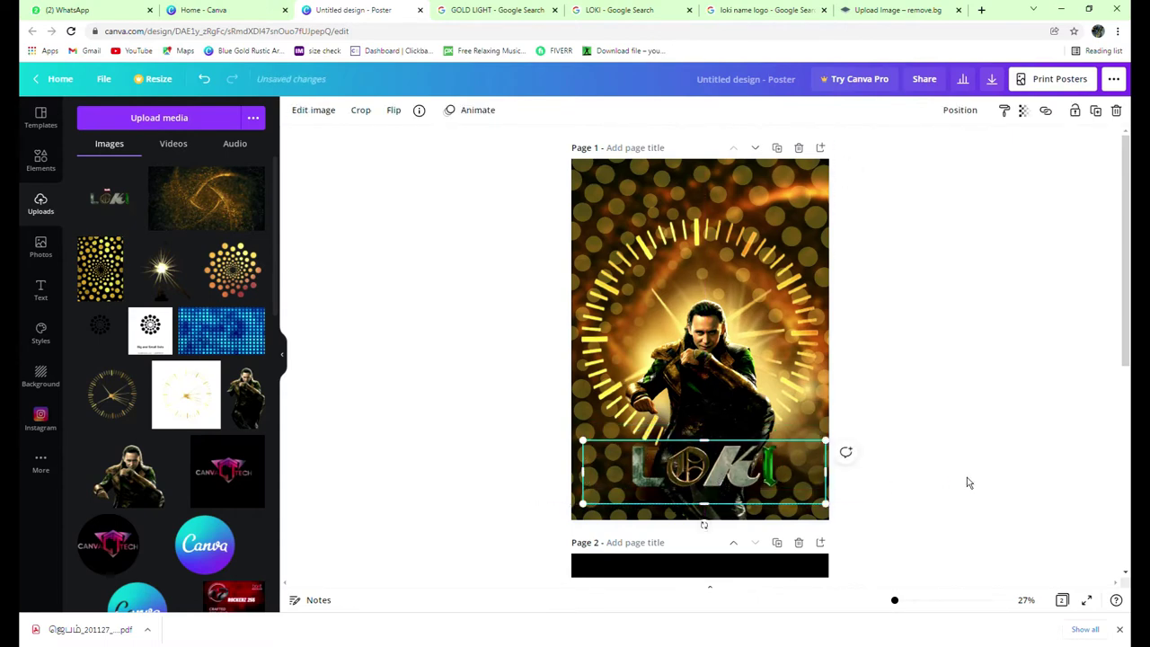
left_click(968, 480)
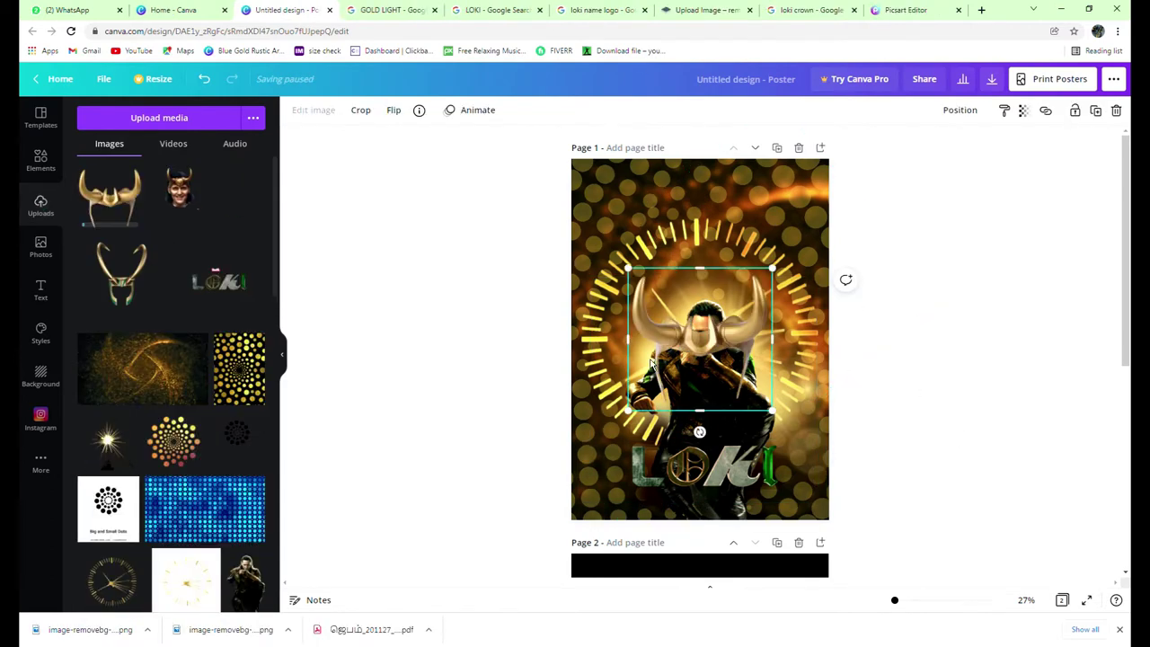
Shrink the golden horned crown image and place it on top of the character's head.
left_click_drag(637, 273, 737, 341)
left_click_drag(755, 393, 742, 294)
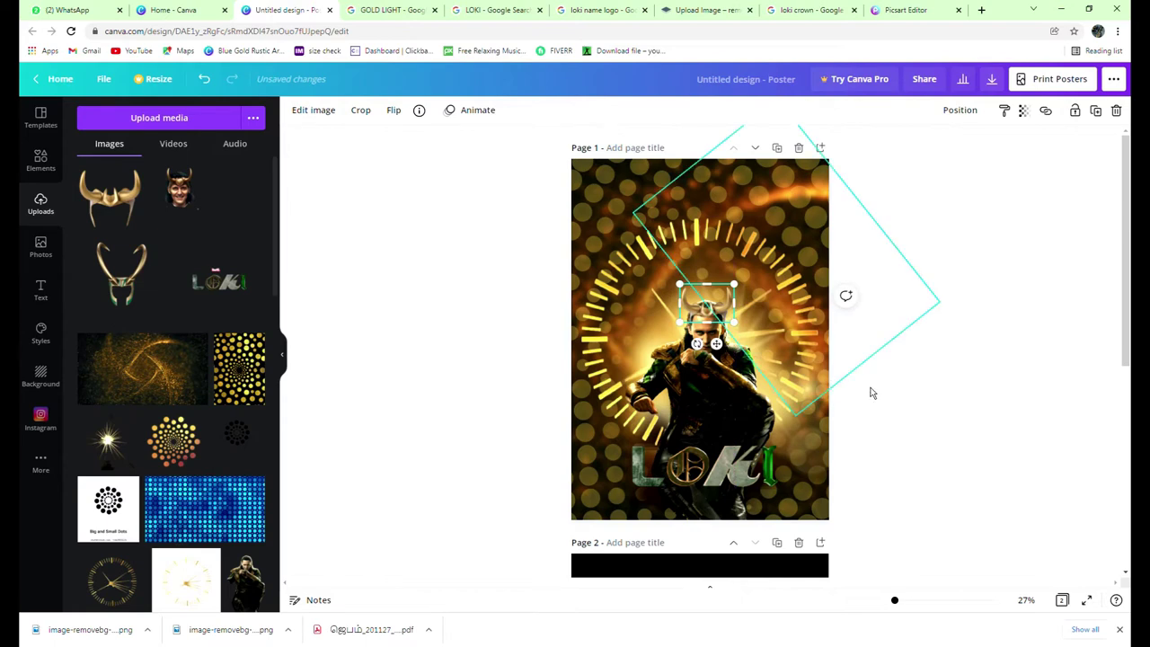
left_click(921, 401)
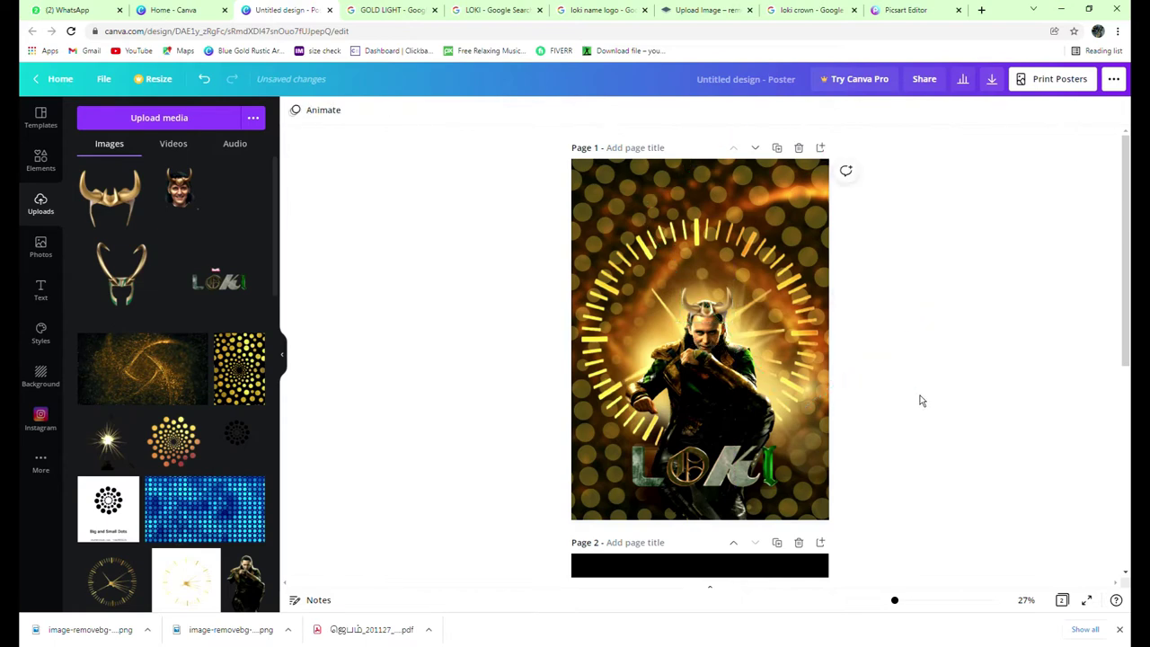
Set the horned crown's contrast to 43 and nudge it slightly to the left on the head.
left_click(706, 317)
left_click(316, 112)
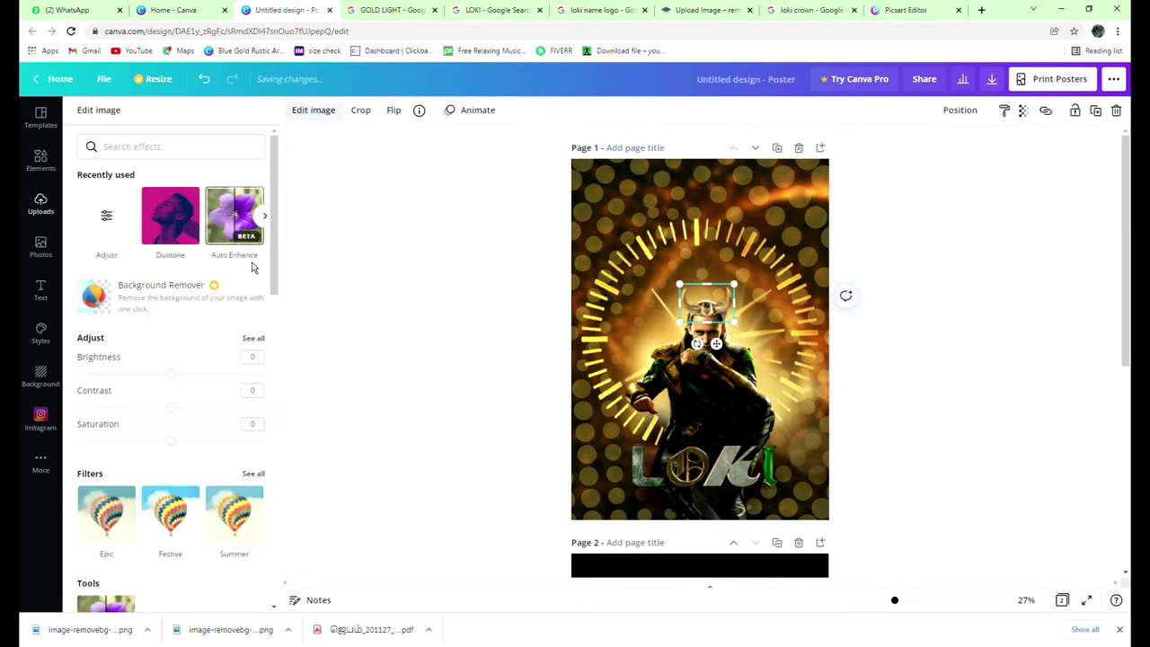
left_click(251, 336)
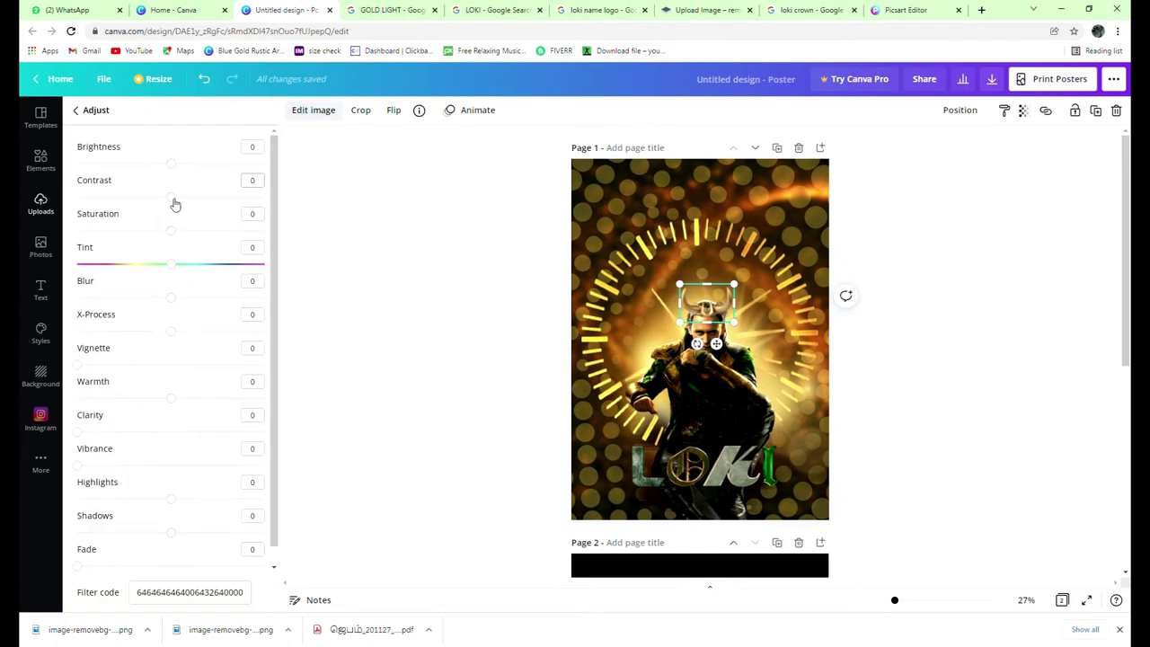
left_click_drag(171, 197, 216, 208)
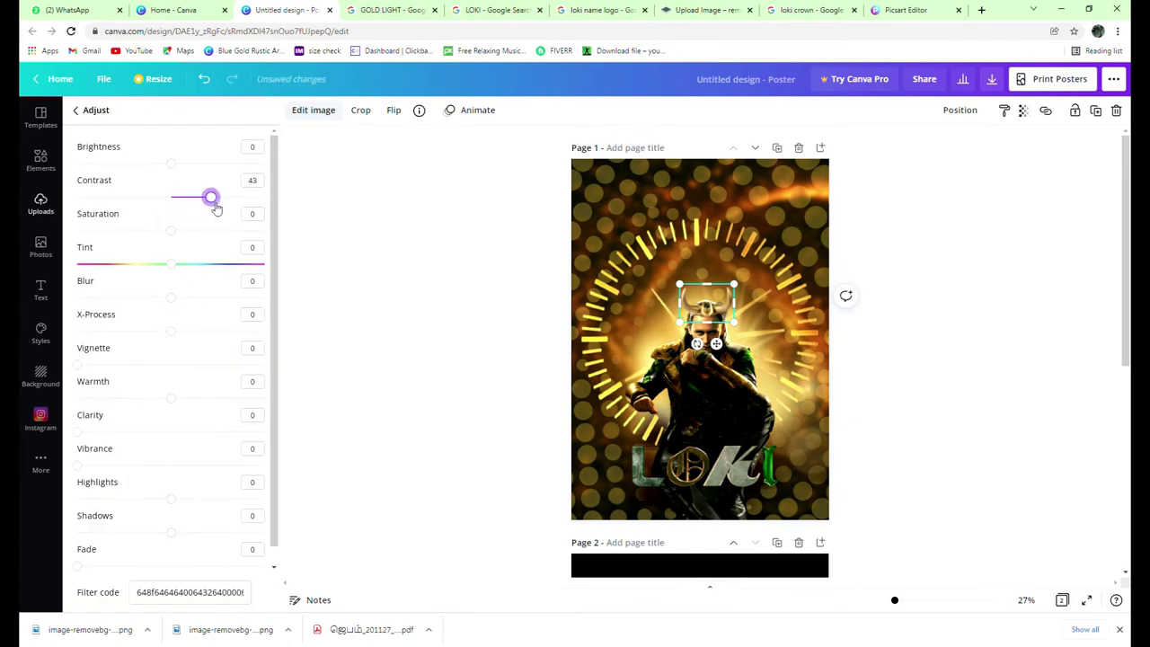
left_click(1031, 429)
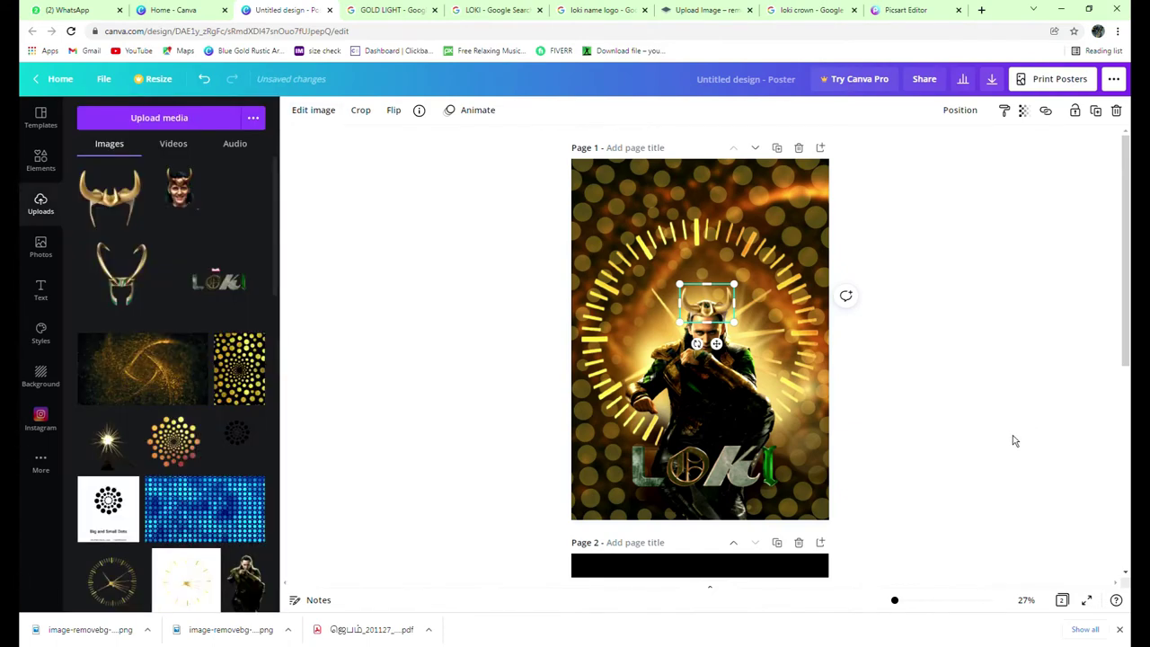
left_click(711, 314)
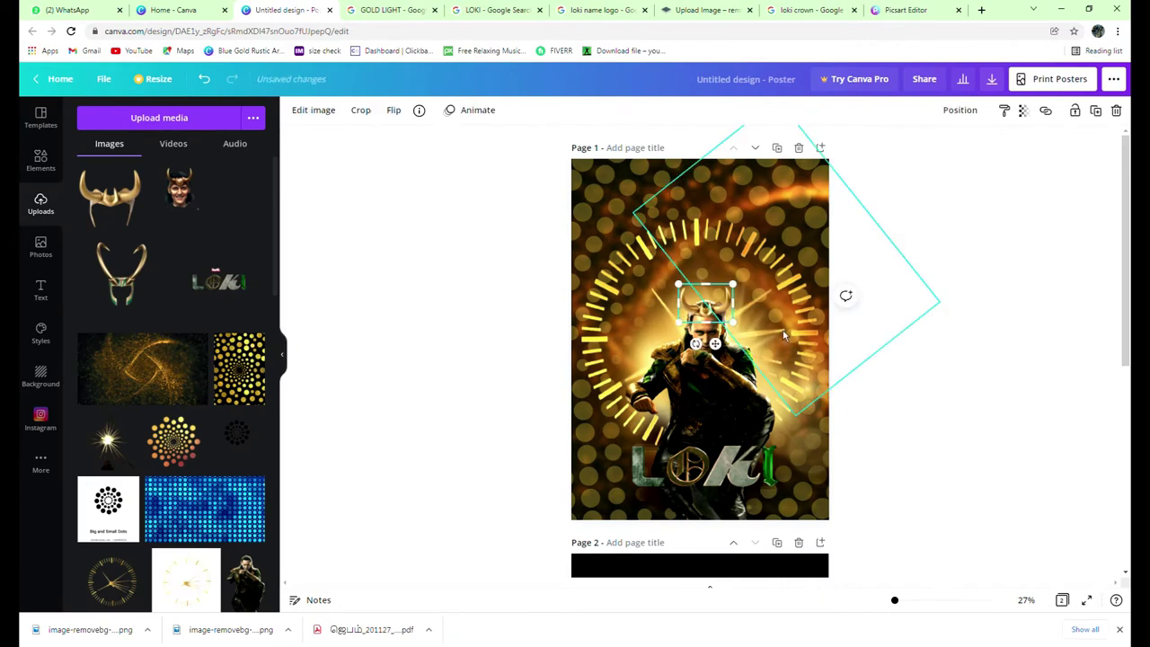
left_click(911, 356)
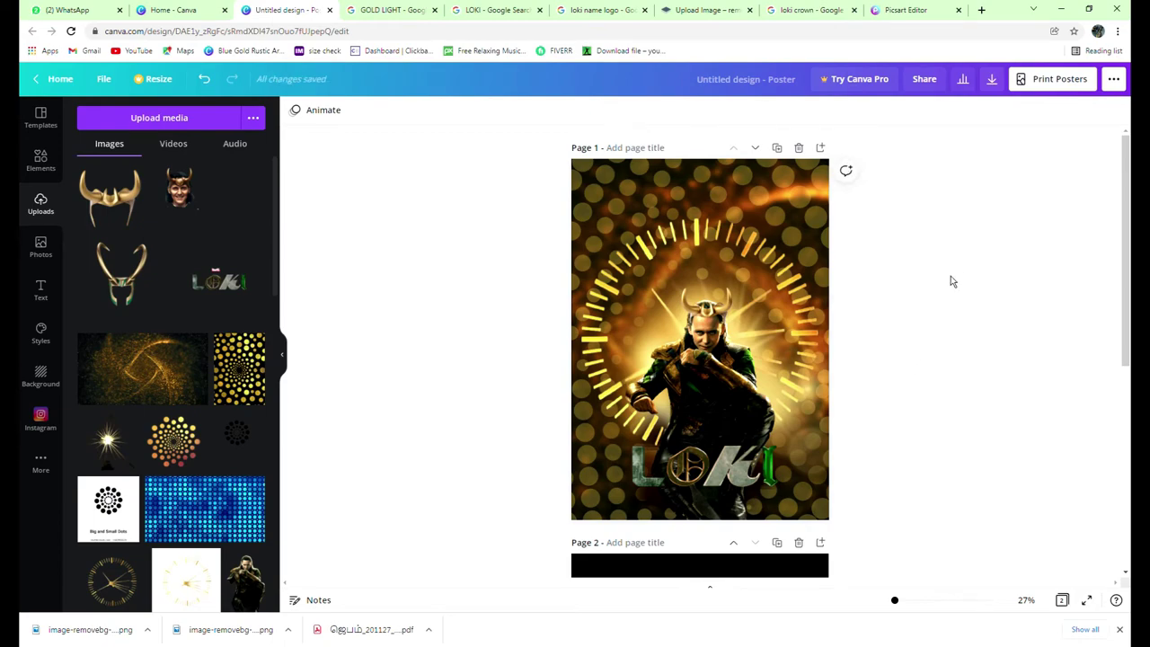
left_click(388, 10)
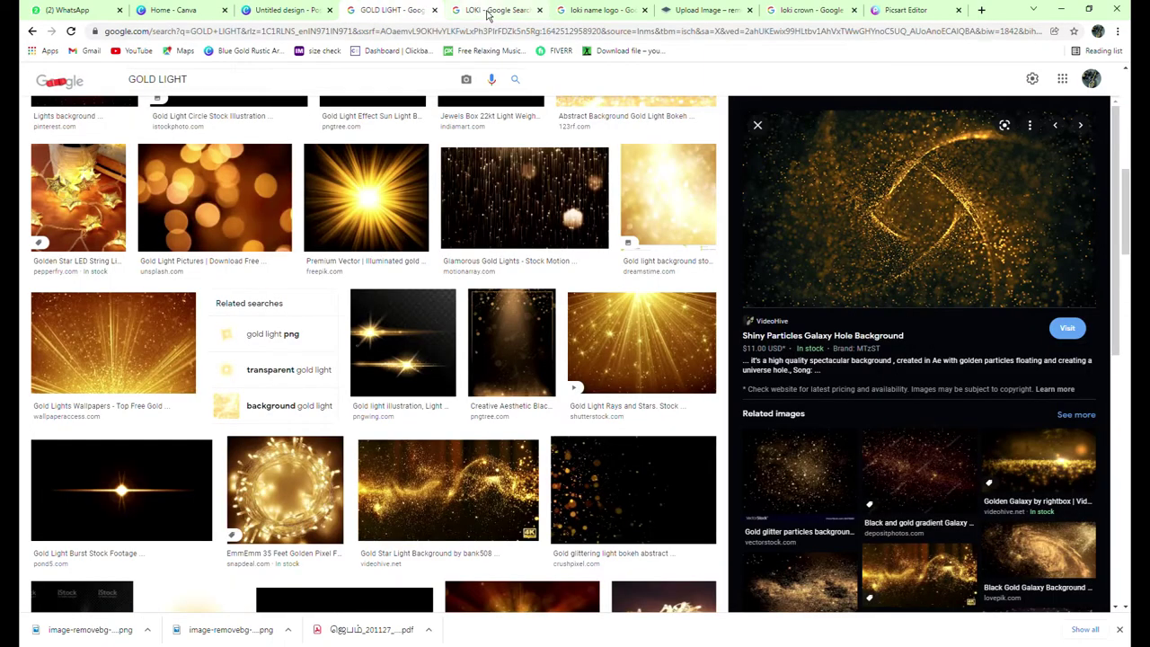
left_click(497, 11)
left_click(406, 10)
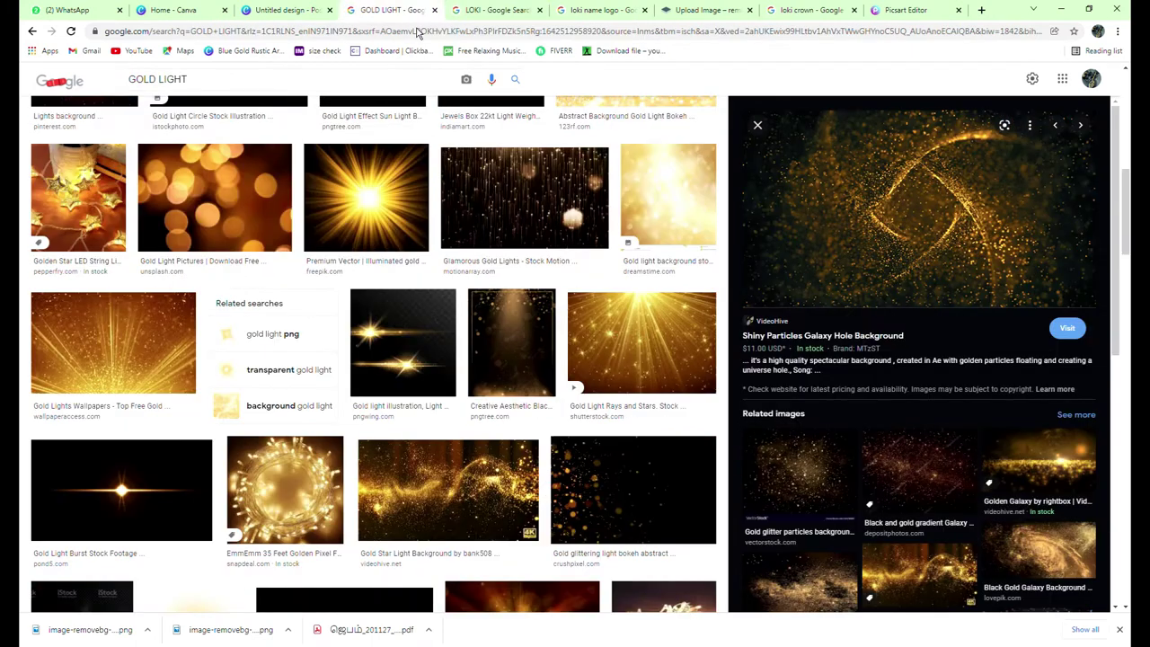
left_click(286, 13)
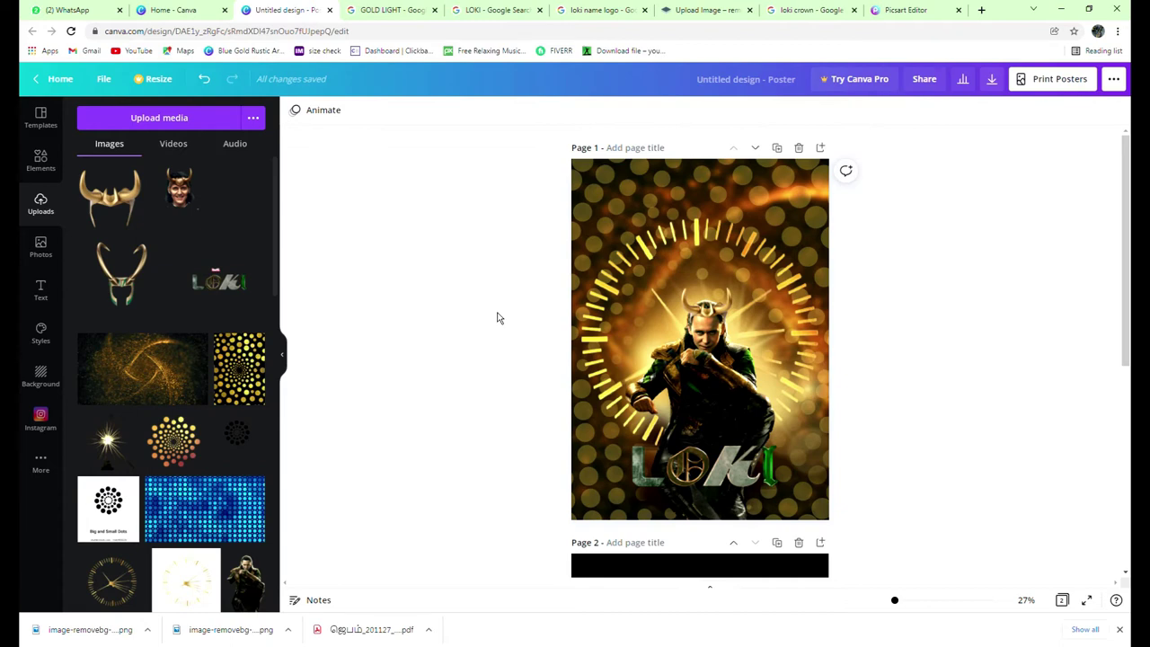
Enlarge the front gold clock image on page 1 and shift it left to centre it around the character.
left_click(637, 282)
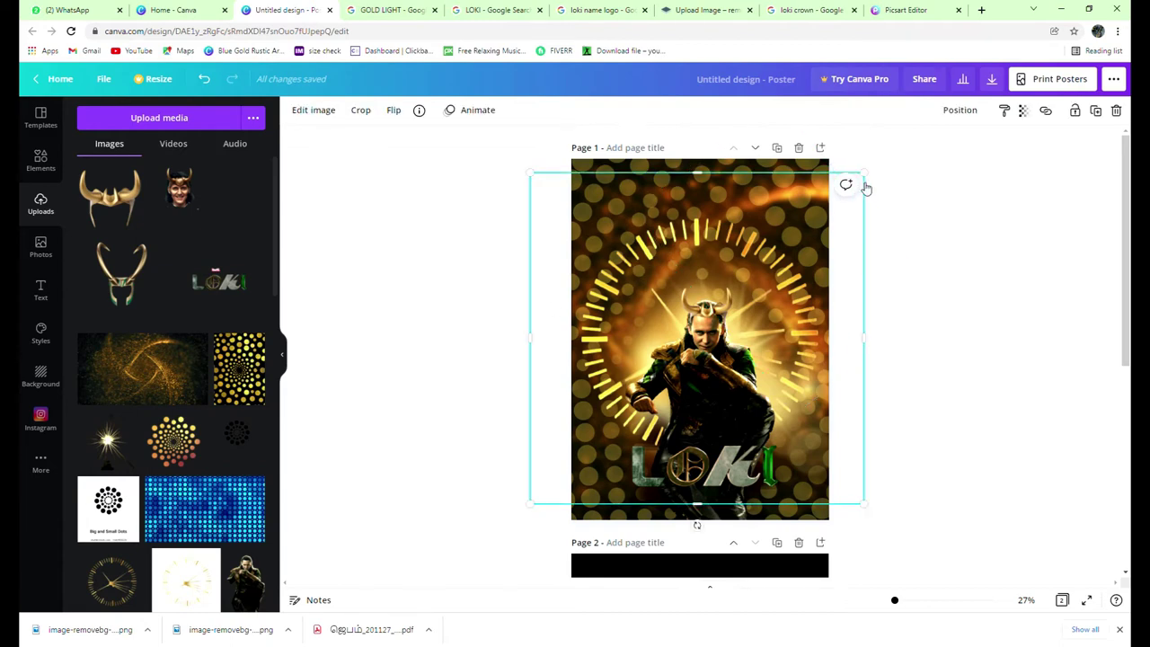
left_click_drag(874, 179, 894, 159)
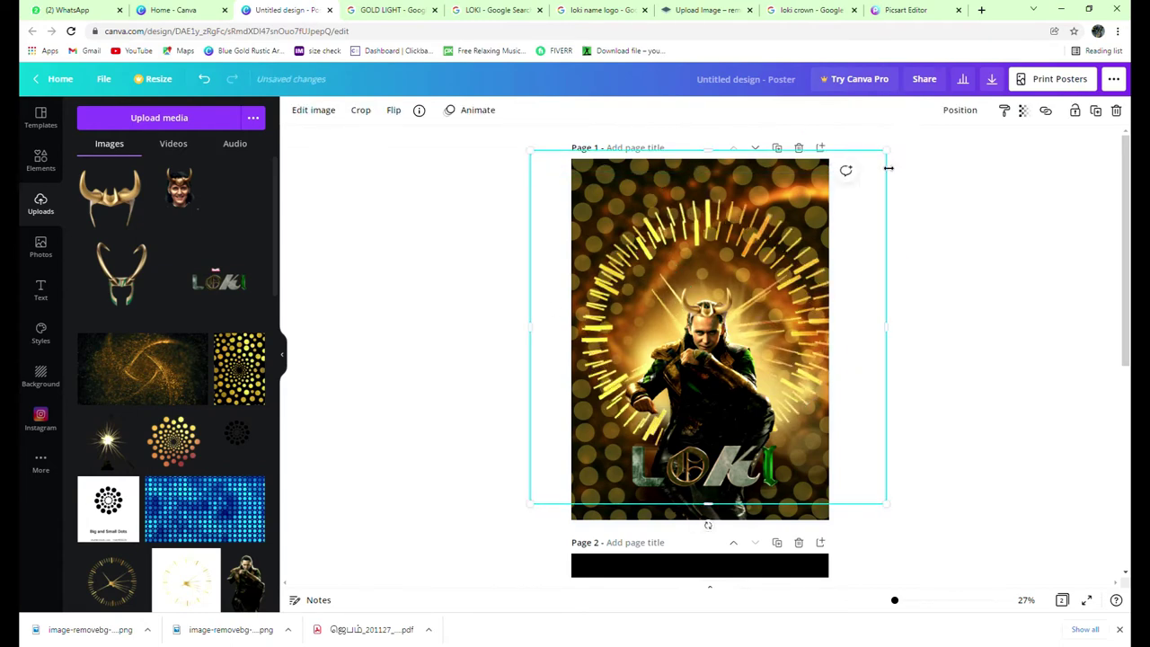
key("Left")
key("Left")
key("Left")
key("Left")
key("Left")
key("Left")
key("Left")
key("Left")
key("Left")
key("Left")
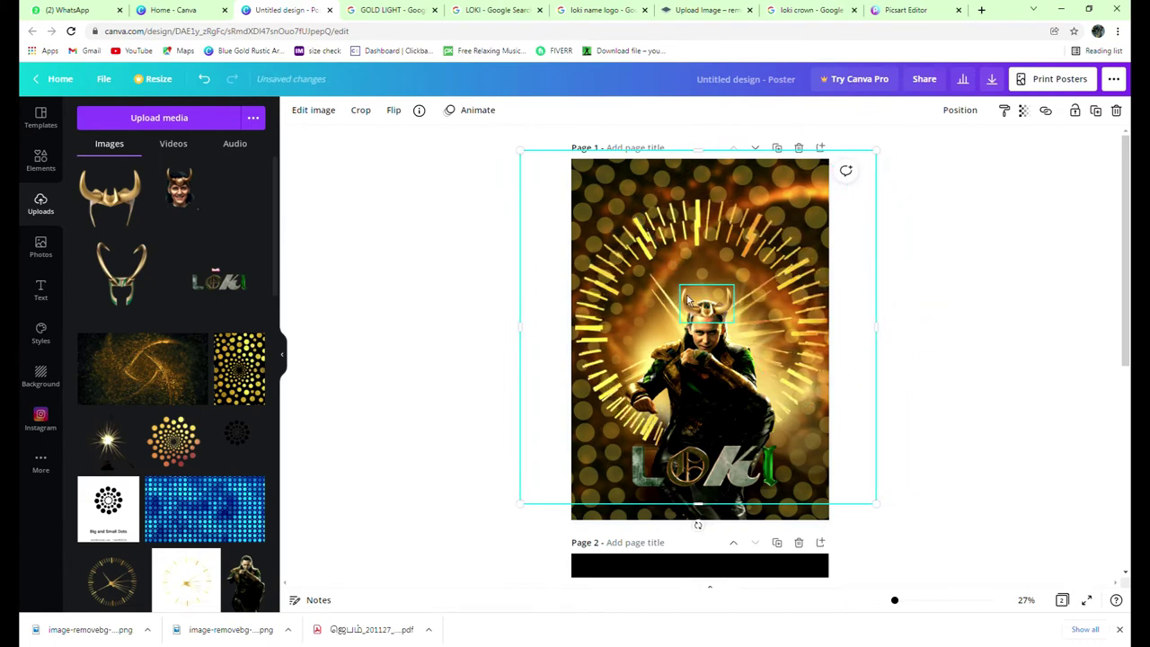
Replace both gold clocks on page 1 with a single pasted copy of the enlarged clock, centred around the character.
right_click(621, 234)
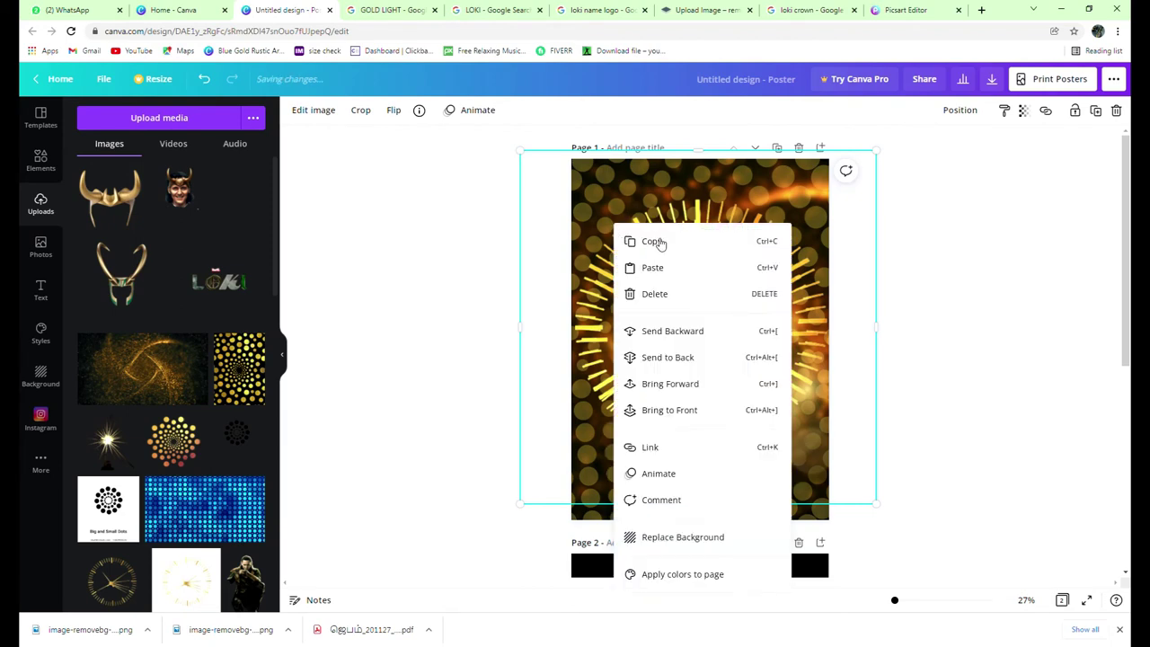
left_click(665, 248)
key("Delete")
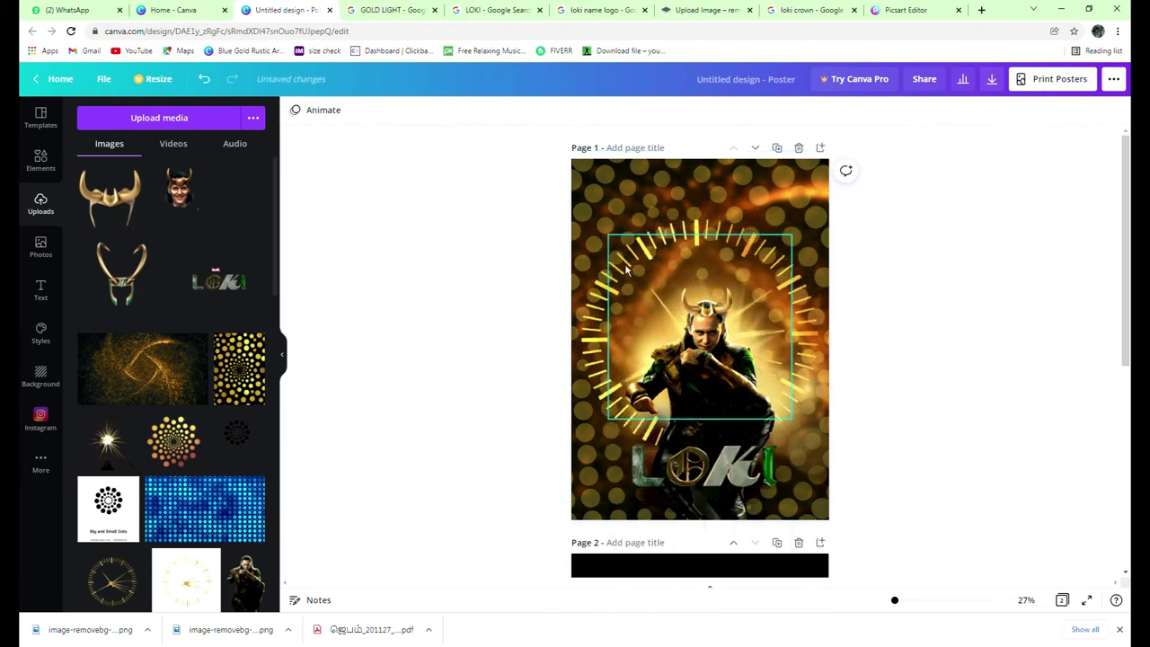
left_click(602, 283)
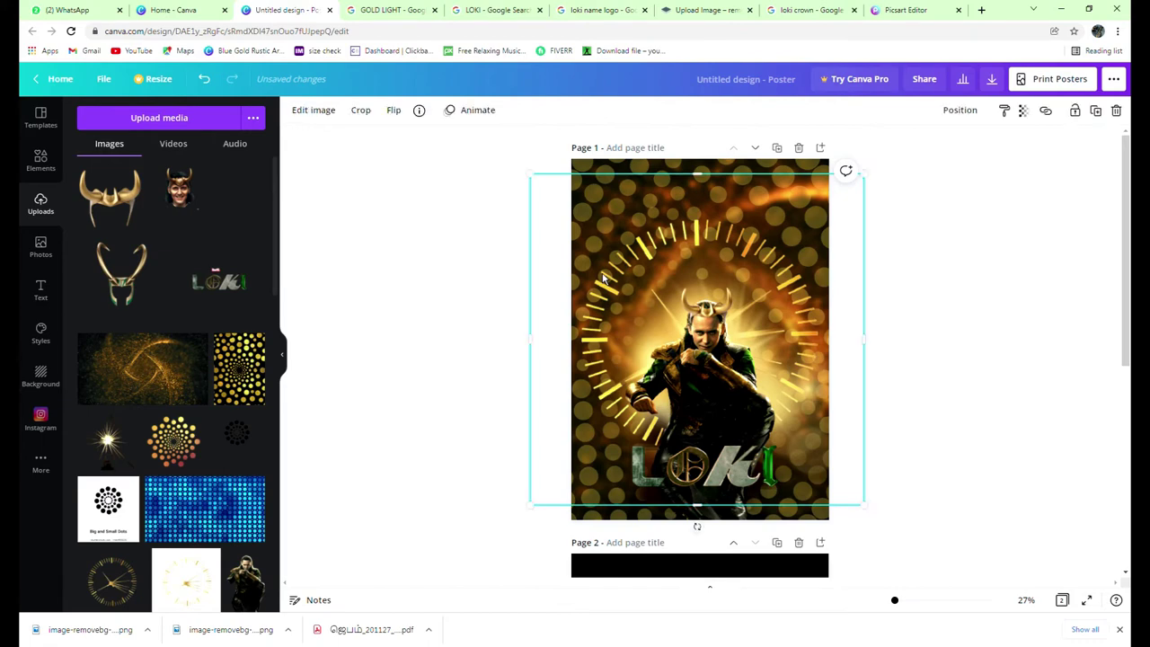
key("Delete")
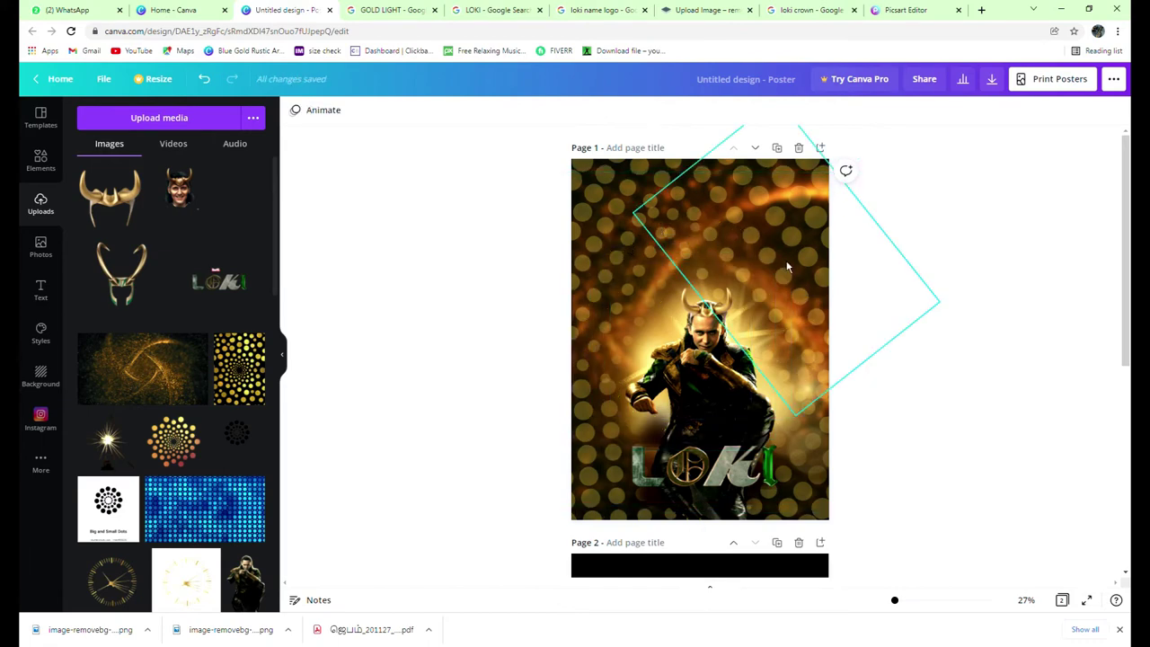
key("ctrl+z")
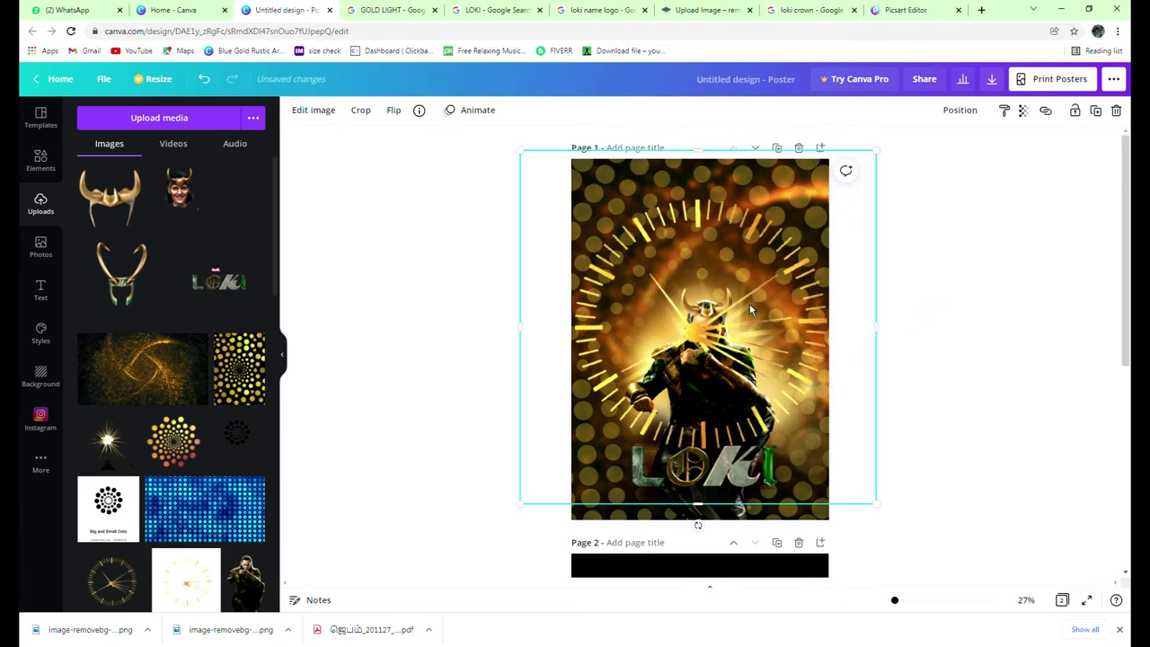
left_click_drag(711, 327, 709, 333)
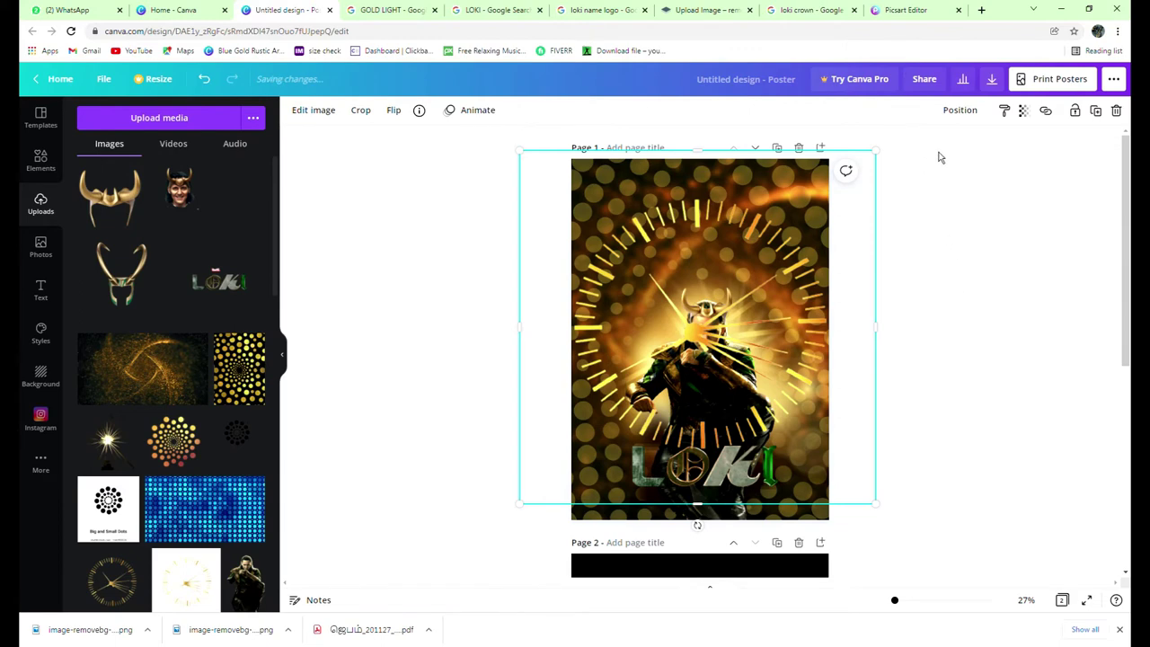
Send the gold clock on page 1 backward so it sits behind the character.
left_click(972, 115)
left_click(909, 146)
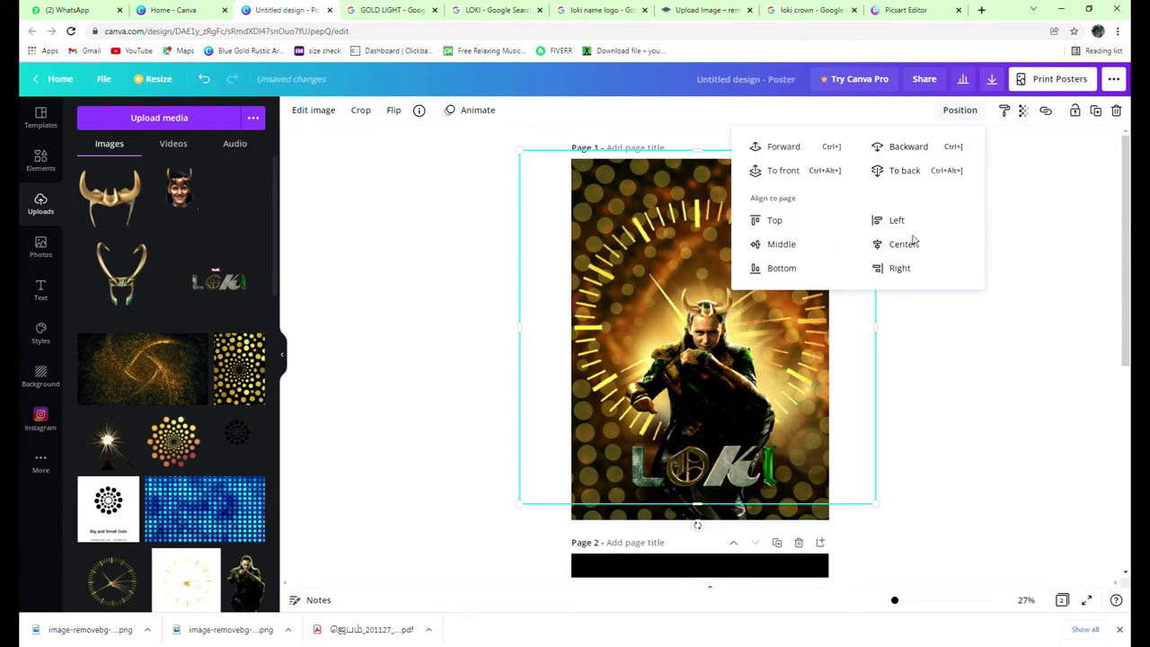
left_click(914, 404)
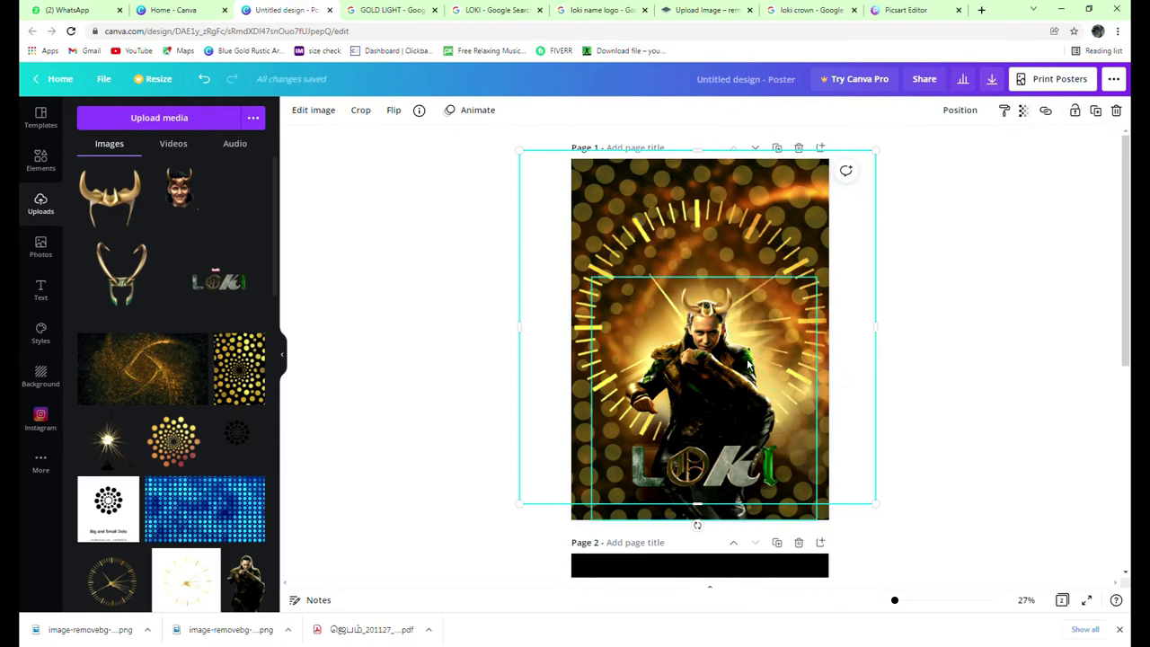
left_click(777, 323)
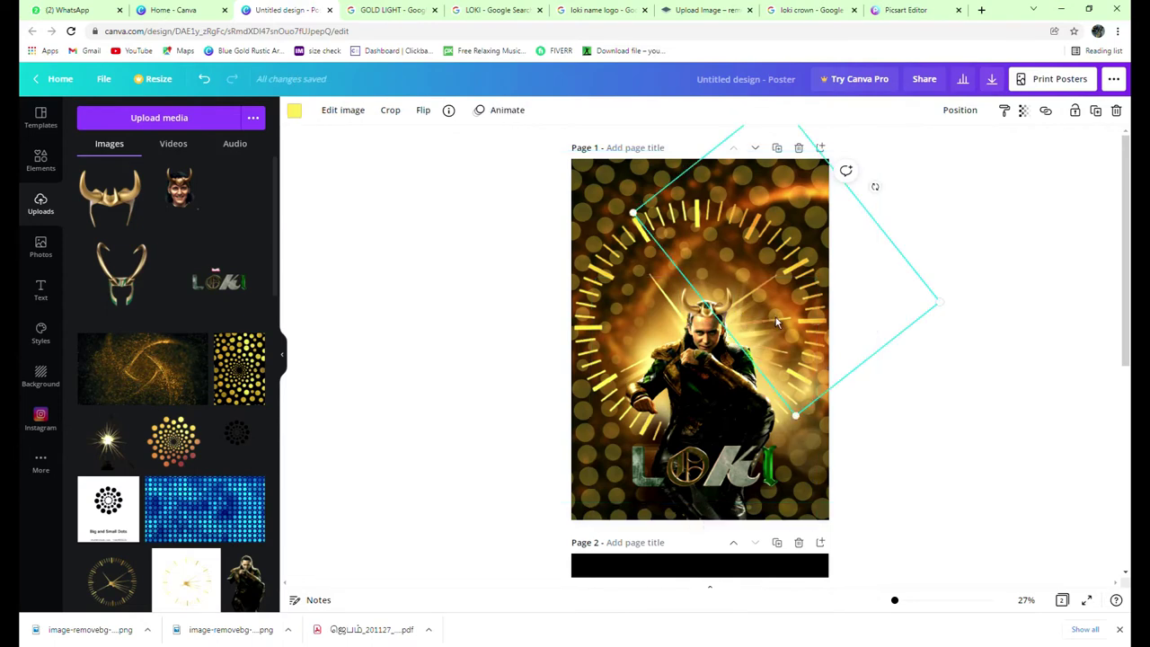
left_click(962, 111)
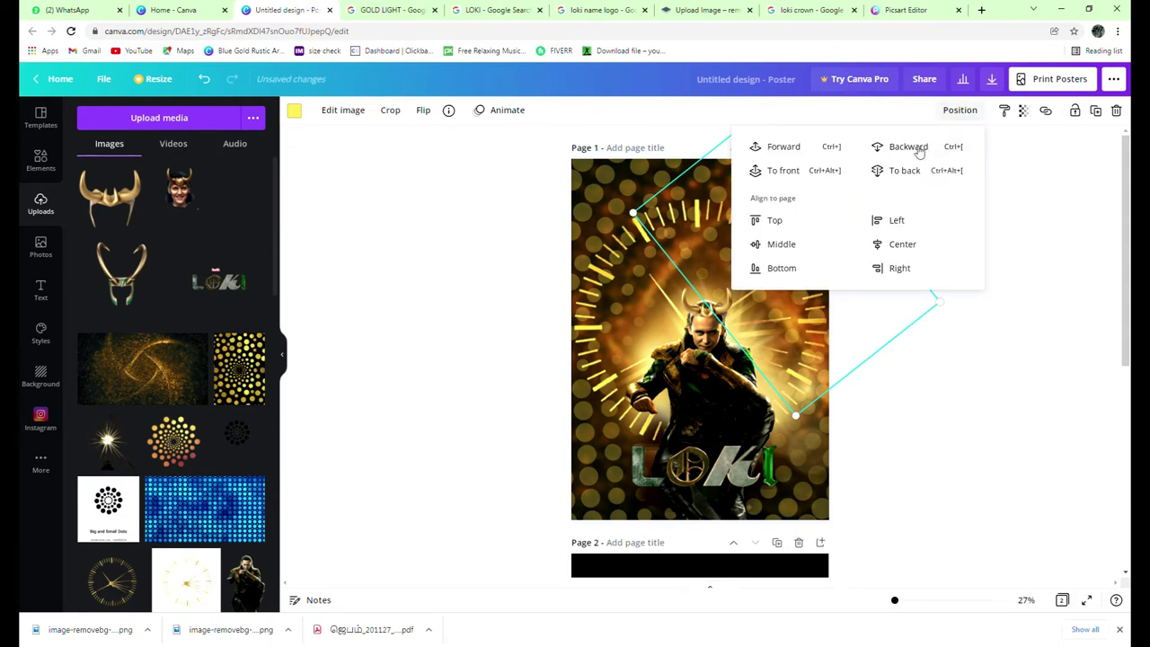
left_click(917, 148)
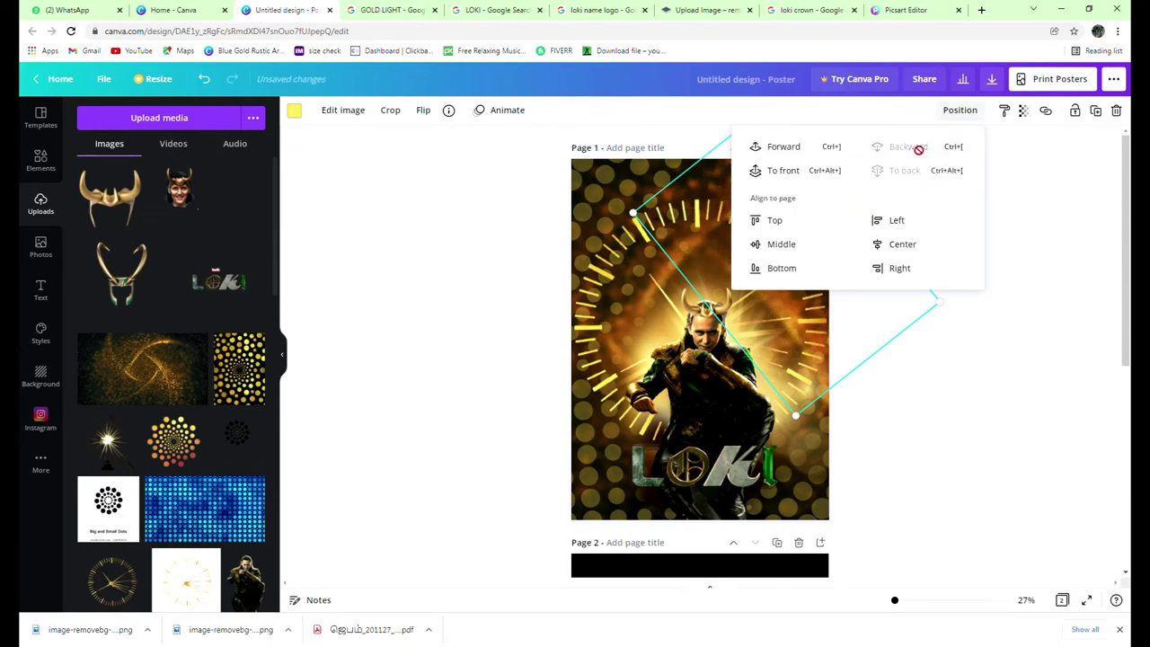
left_click(801, 149)
left_click(995, 437)
left_click(994, 437)
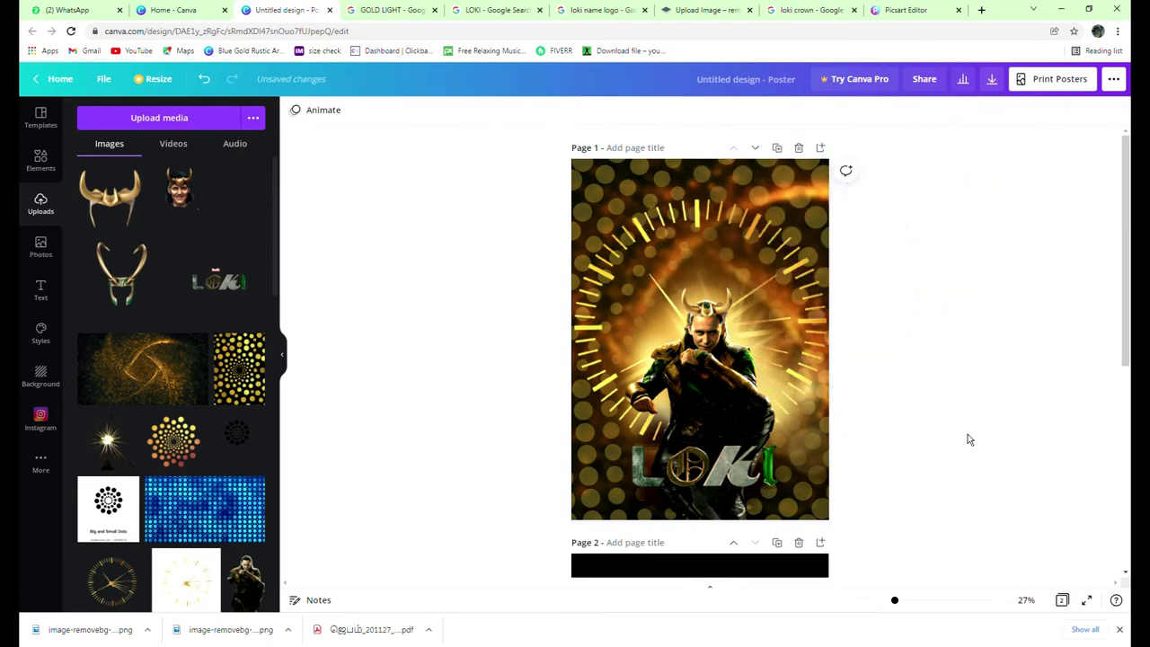
Remove the light glow group from behind the character on page 1 and shift the LOKI logo slightly lower.
left_click(750, 314)
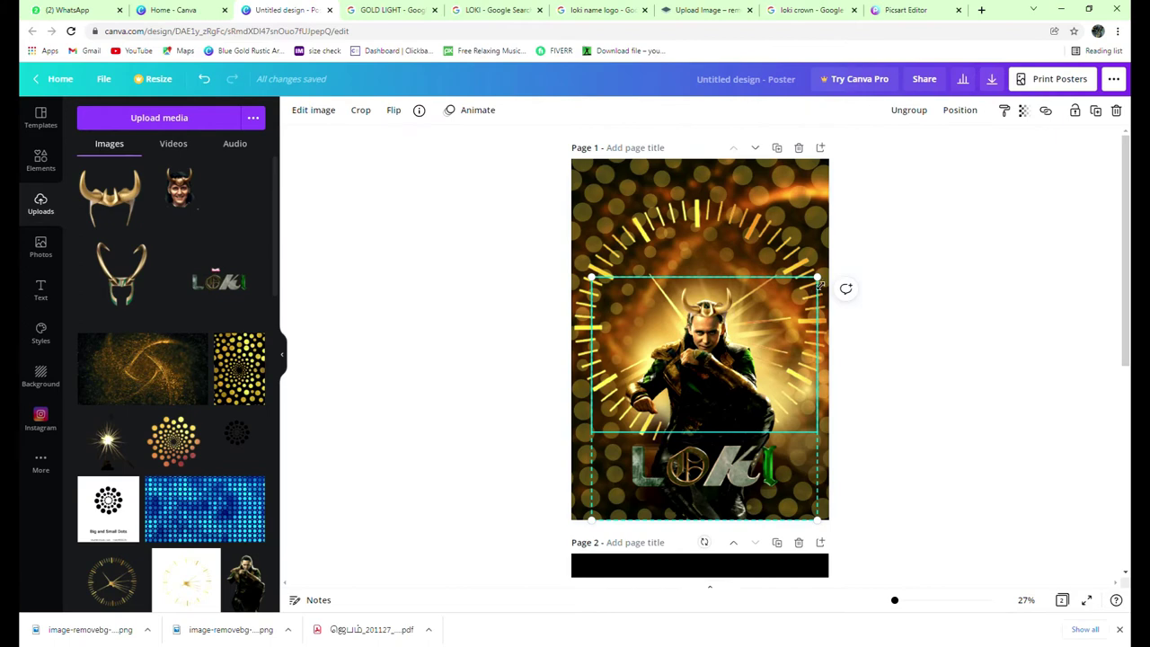
right_click(683, 375)
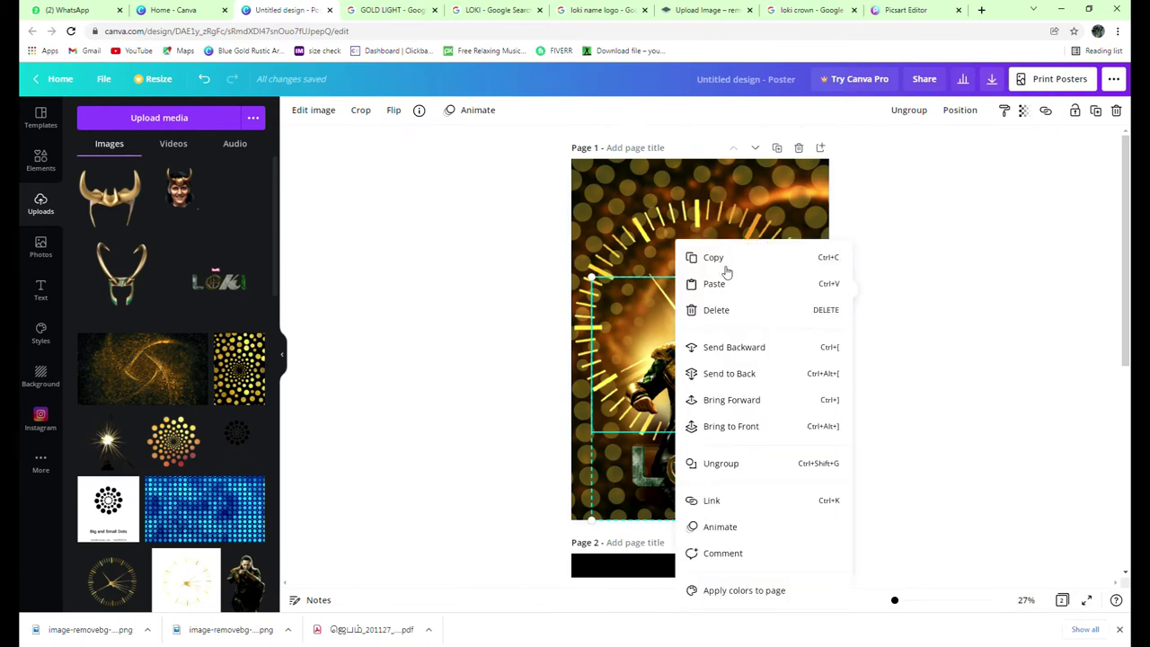
left_click(724, 270)
left_click_drag(755, 492, 752, 490)
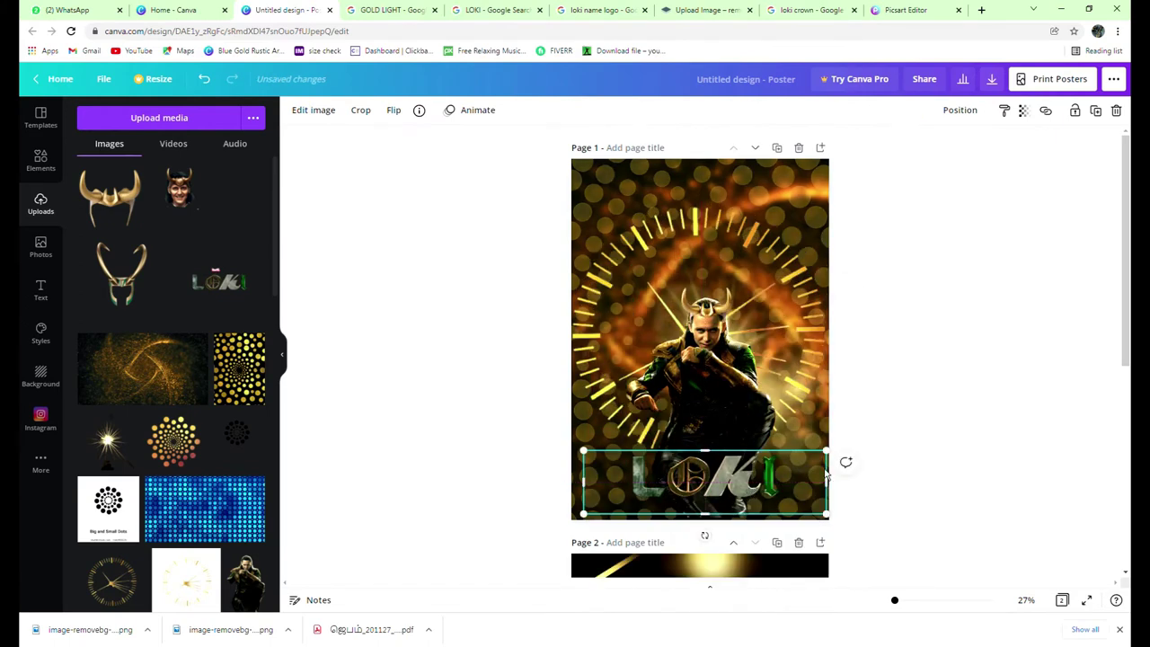
Copy the light glow group from page 2, paste it onto page 1 and place it over the character's head.
left_click(931, 451)
scroll(931, 446, "down", 3)
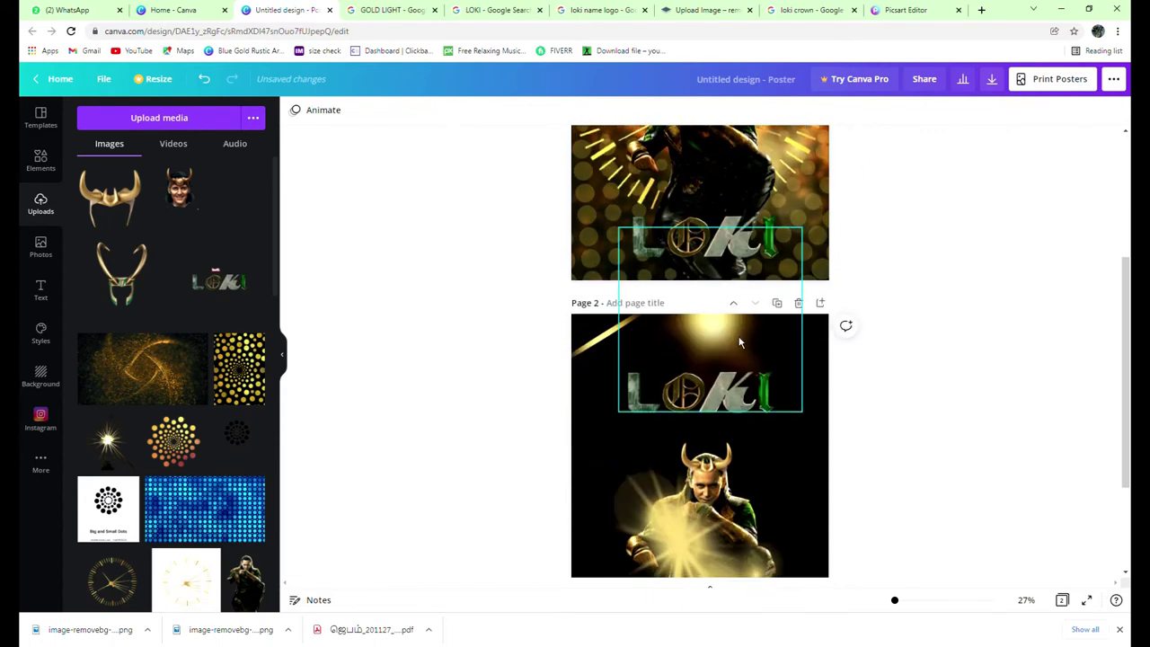
right_click(738, 337)
left_click(794, 352)
scroll(802, 362, "up", 3)
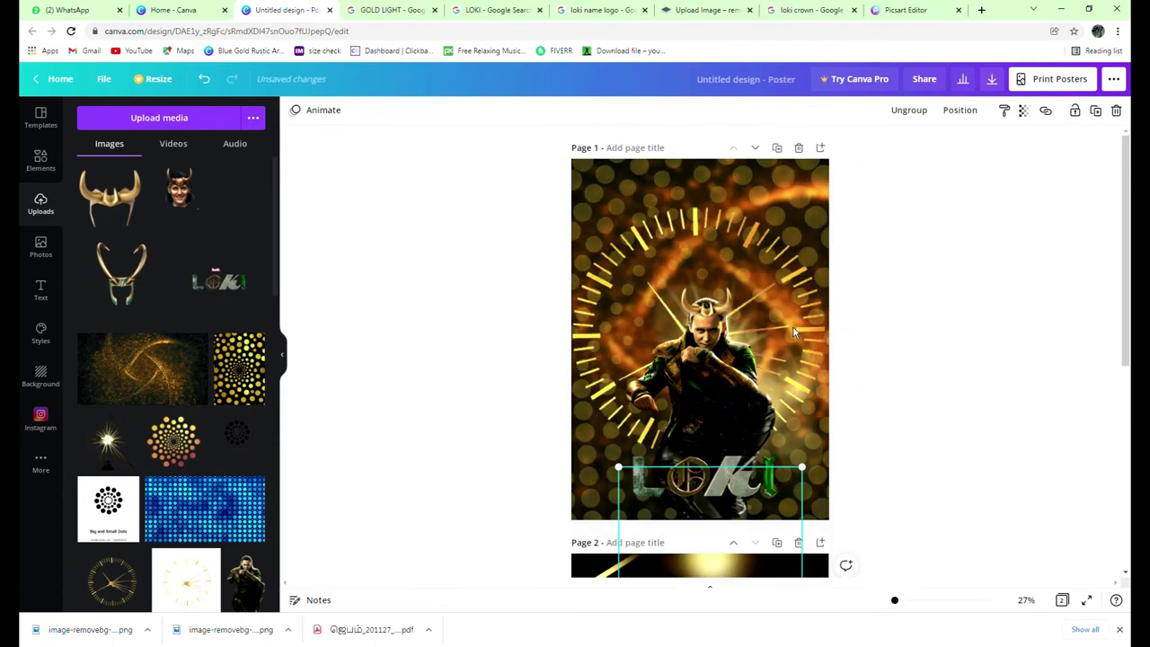
left_click(762, 244)
key("ctrl+v")
left_click_drag(740, 196, 734, 359)
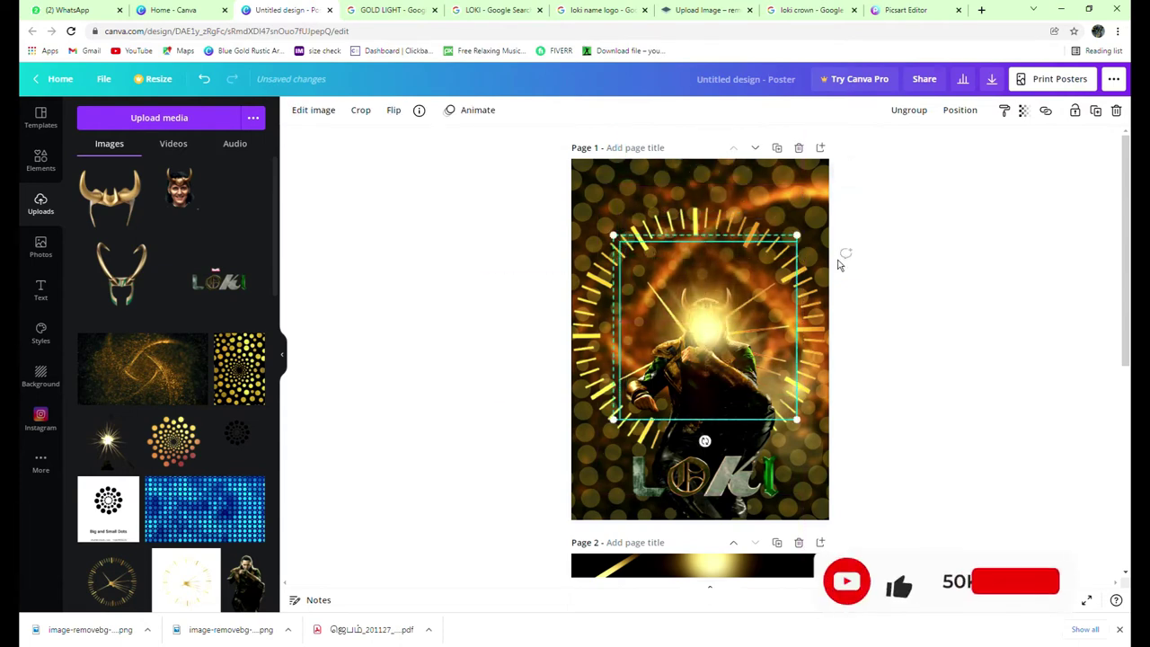
Ungroup and regroup the pasted light glow, and send it backward behind the character.
left_click(917, 111)
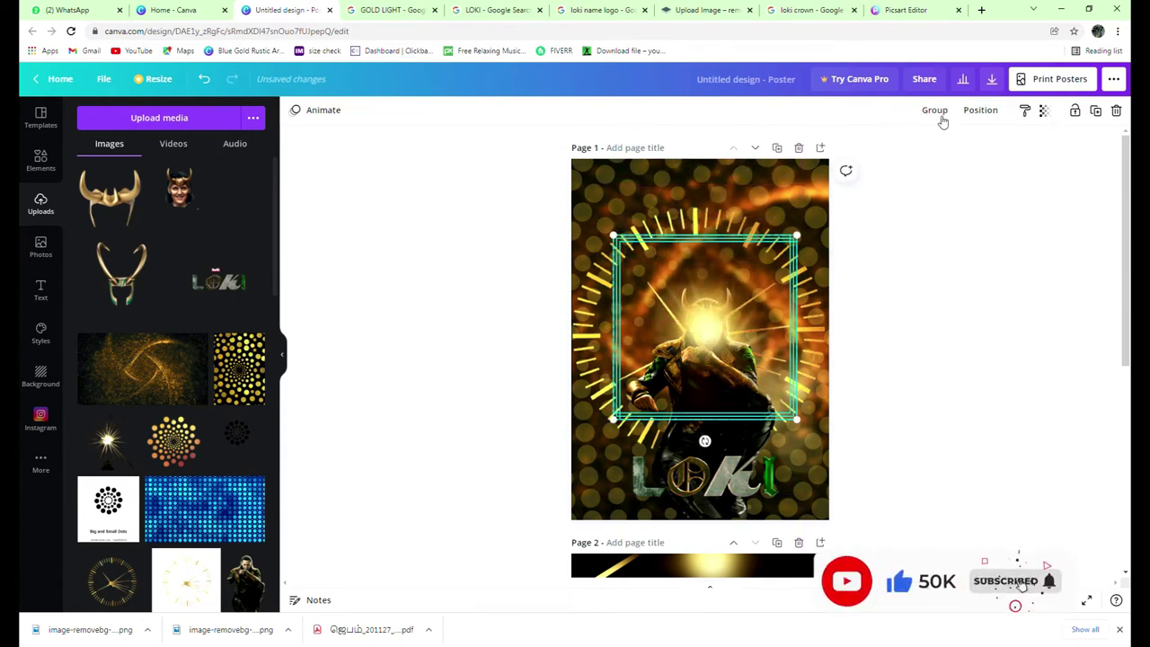
left_click(936, 114)
left_click(957, 114)
left_click(930, 147)
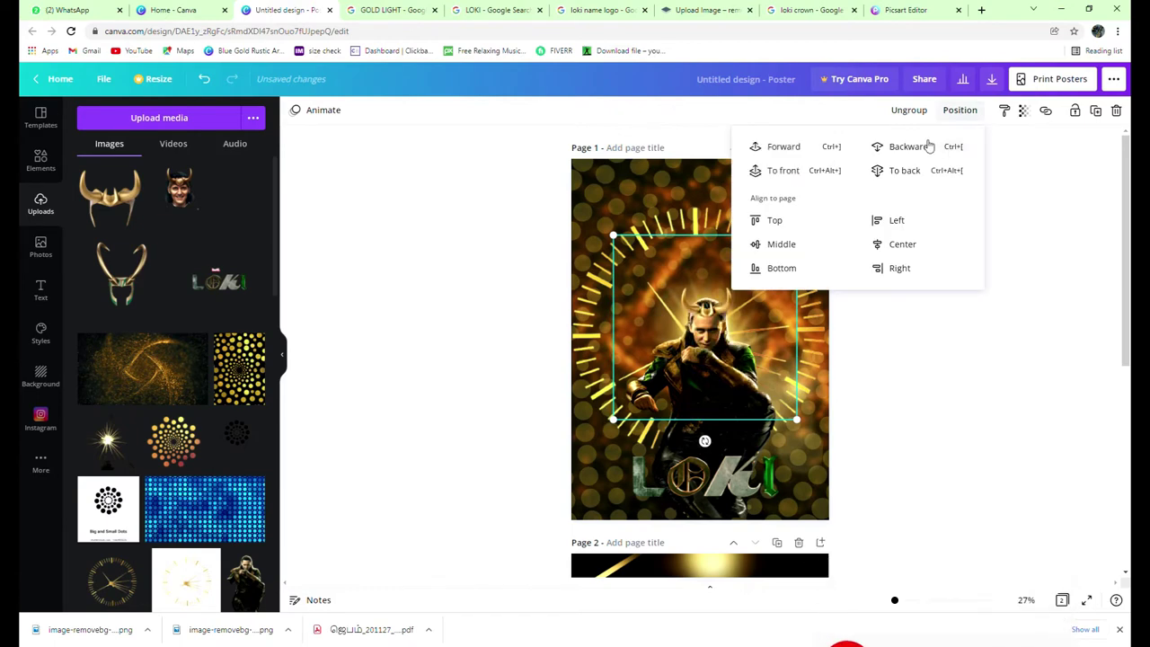
Paste another light glow on page 1, place it just left of the face and send it behind the character.
key("ctrl+z")
left_click_drag(688, 200, 692, 357)
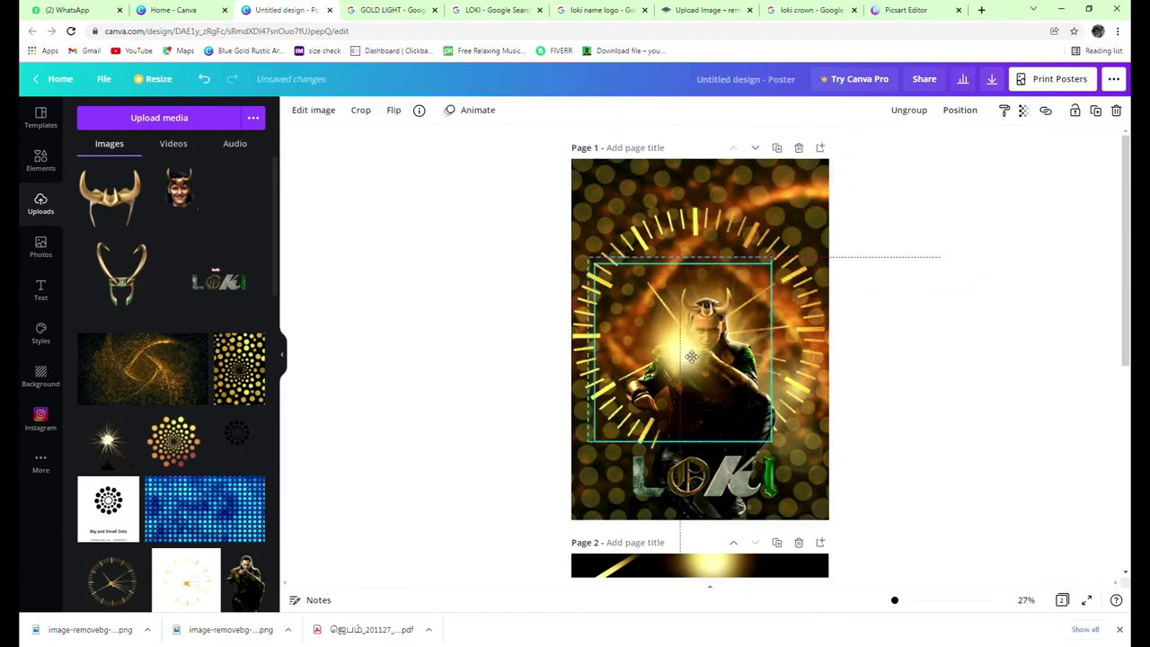
left_click(958, 112)
left_click(915, 148)
Paste a further light glow, place it to the right of the face and send it behind the character.
key("ctrl+z")
key("ctrl+z")
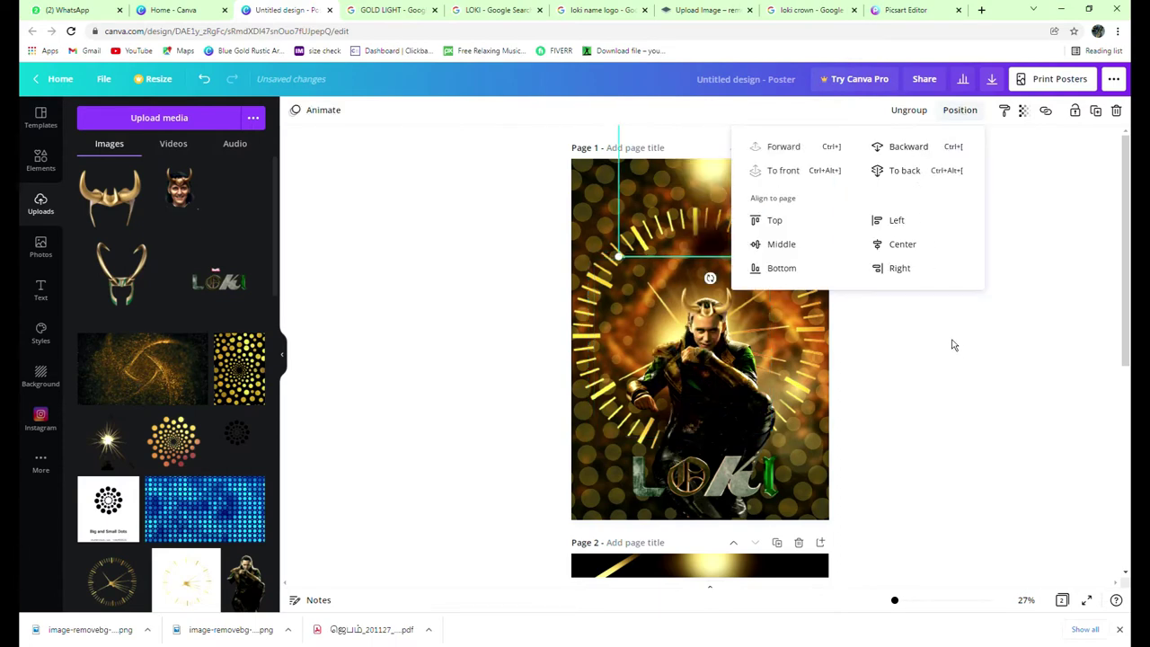
left_click_drag(723, 193, 755, 438)
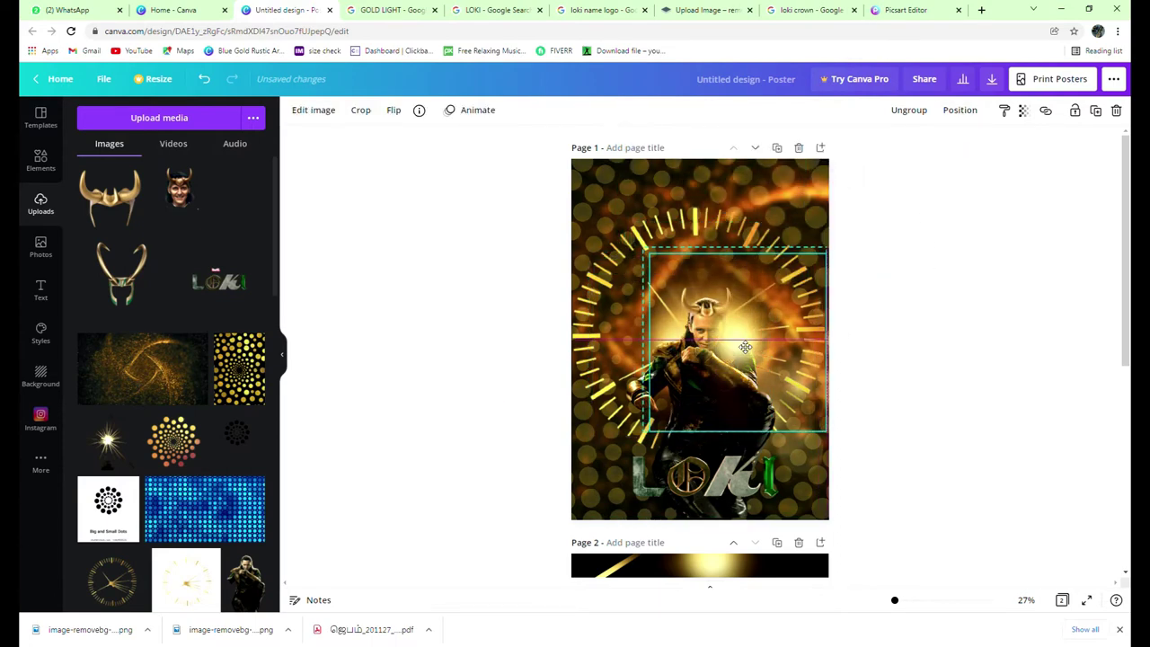
left_click(958, 111)
left_click(942, 147)
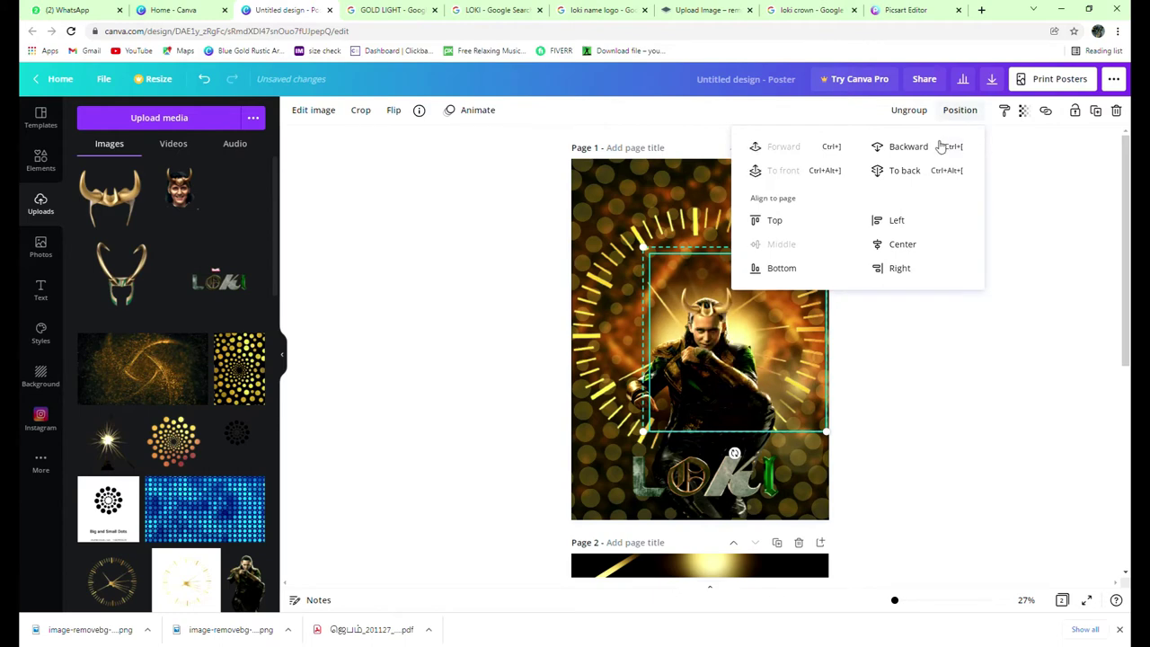
Add one more light glow at the character's lower left, beside the outstretched hand, and send it behind the figure.
key("ctrl+z")
key("ctrl+z")
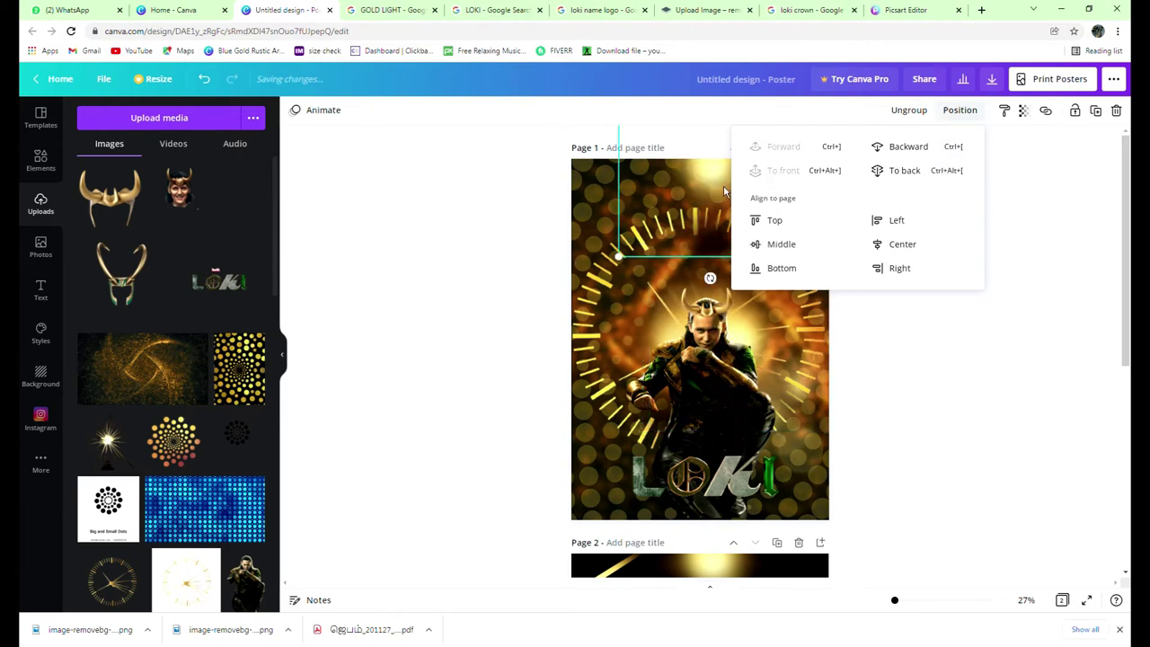
left_click_drag(726, 190, 675, 408)
left_click(978, 115)
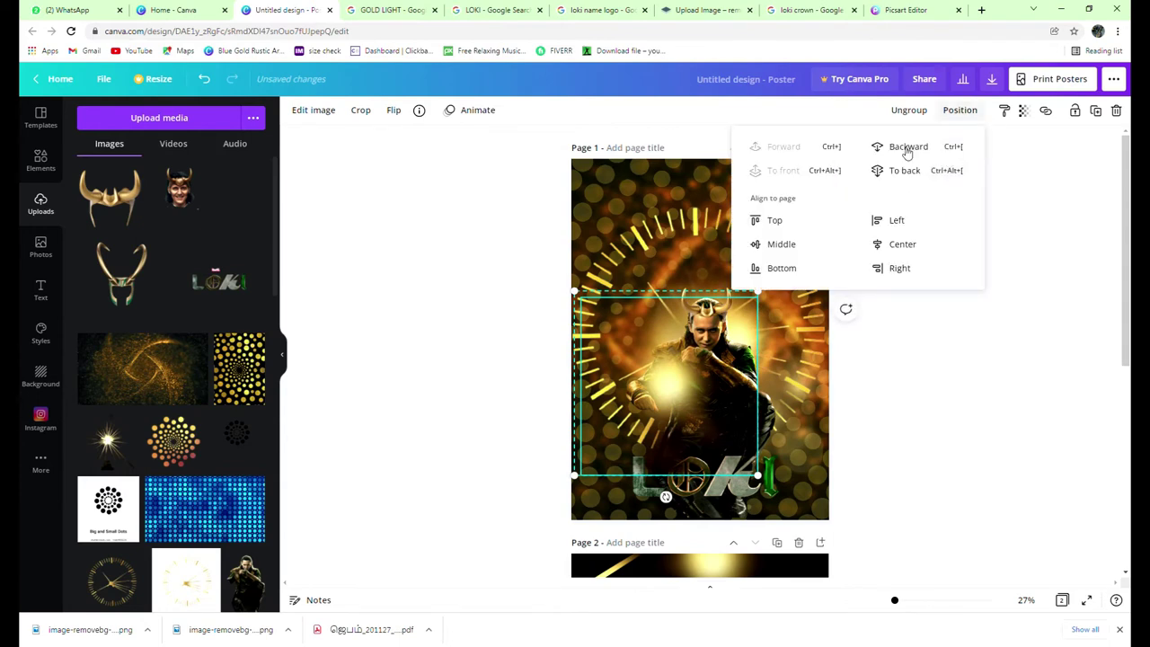
left_click(923, 145)
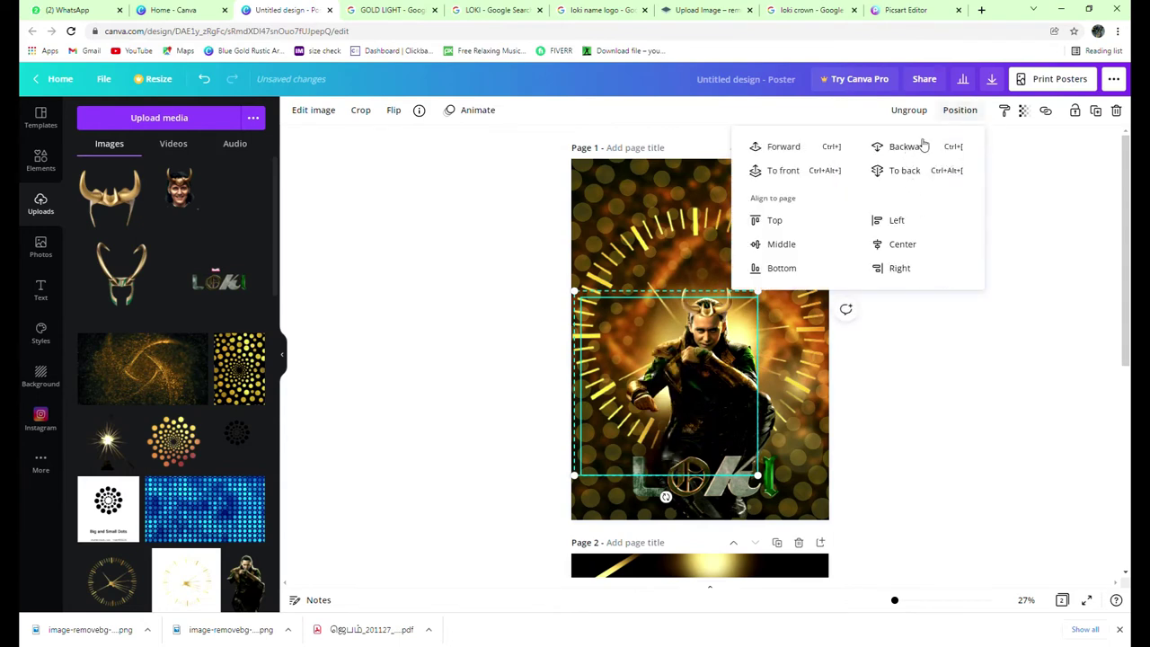
left_click(933, 348)
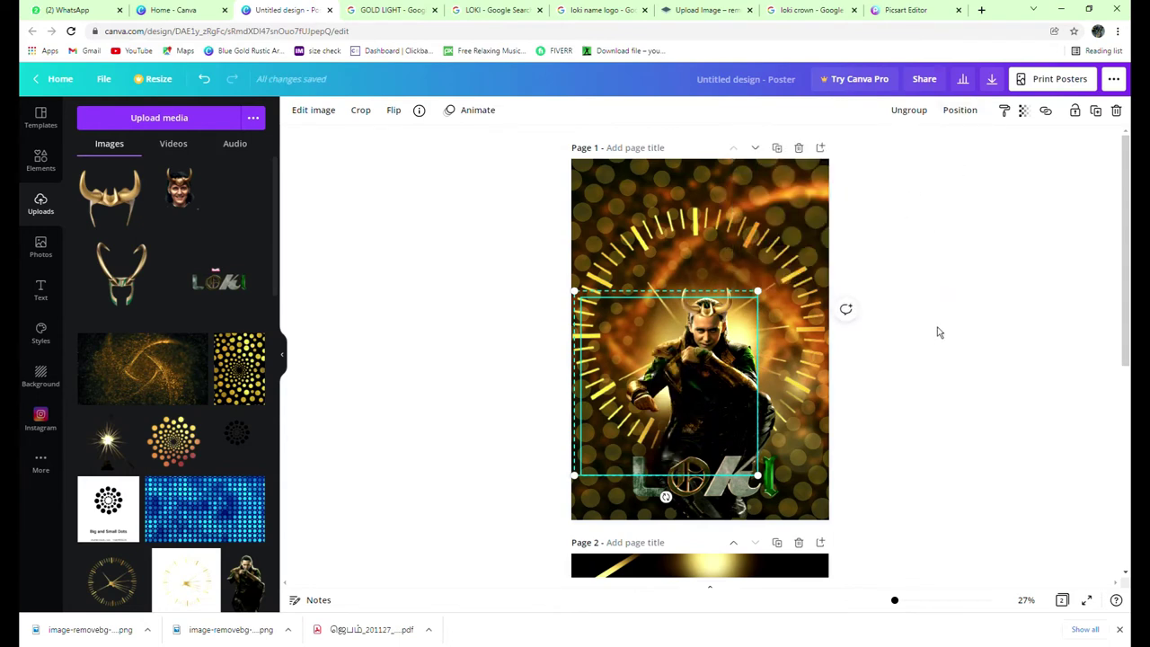
Paste a light glow, place it left of the face at mid-page height and send it backward behind the character.
key("ctrl+z")
left_click_drag(728, 175, 697, 350)
left_click(956, 111)
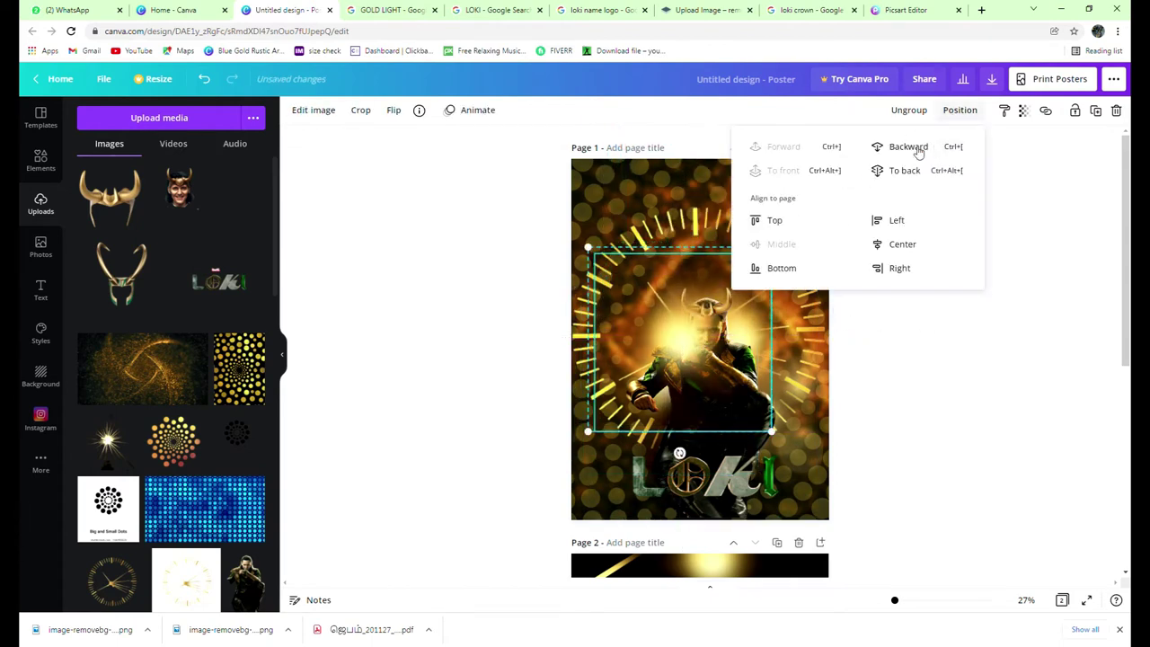
left_click(915, 149)
left_click(992, 359)
Move a light glow behind the character to the right side of the torso and send it further backward.
left_click_drag(696, 430, 762, 380)
left_click(960, 110)
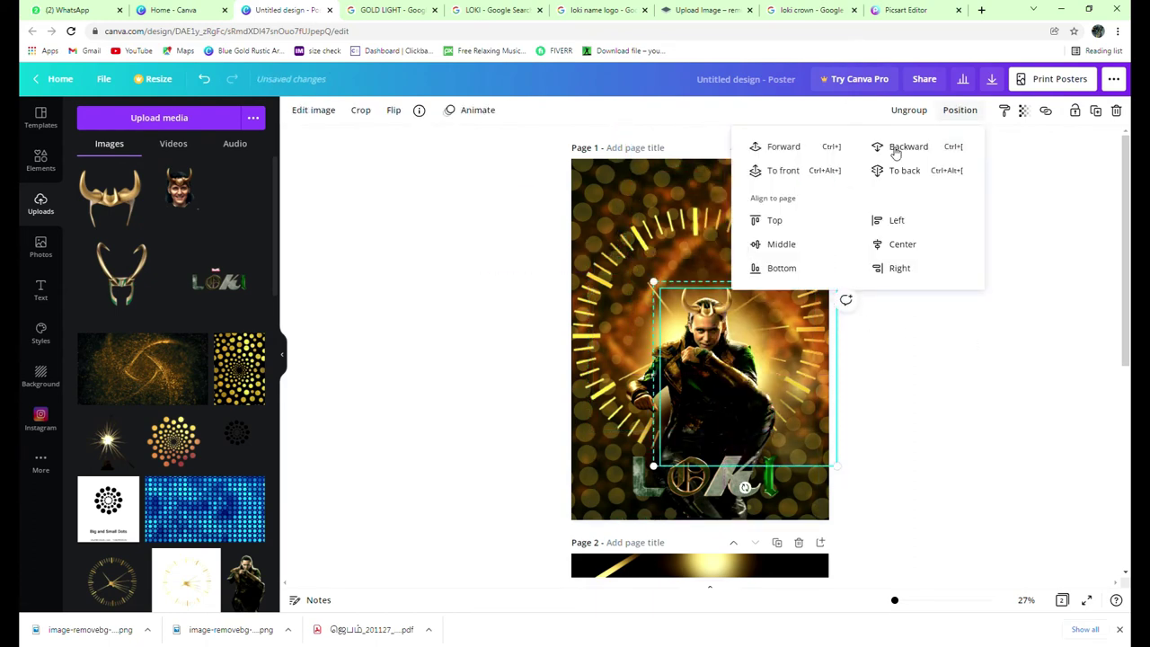
left_click(895, 150)
left_click(986, 347)
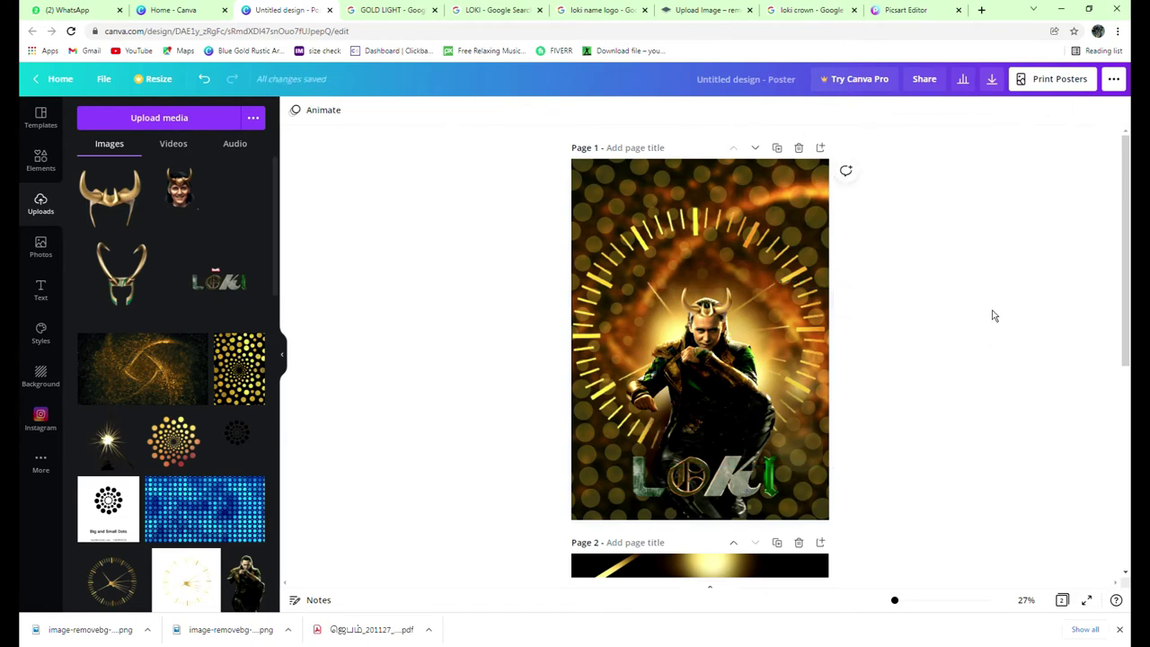
Paste another light glow, place it over the outstretched hand at the lower left and send it behind the character.
key("ctrl+v")
left_click_drag(738, 175, 692, 393)
left_click(960, 110)
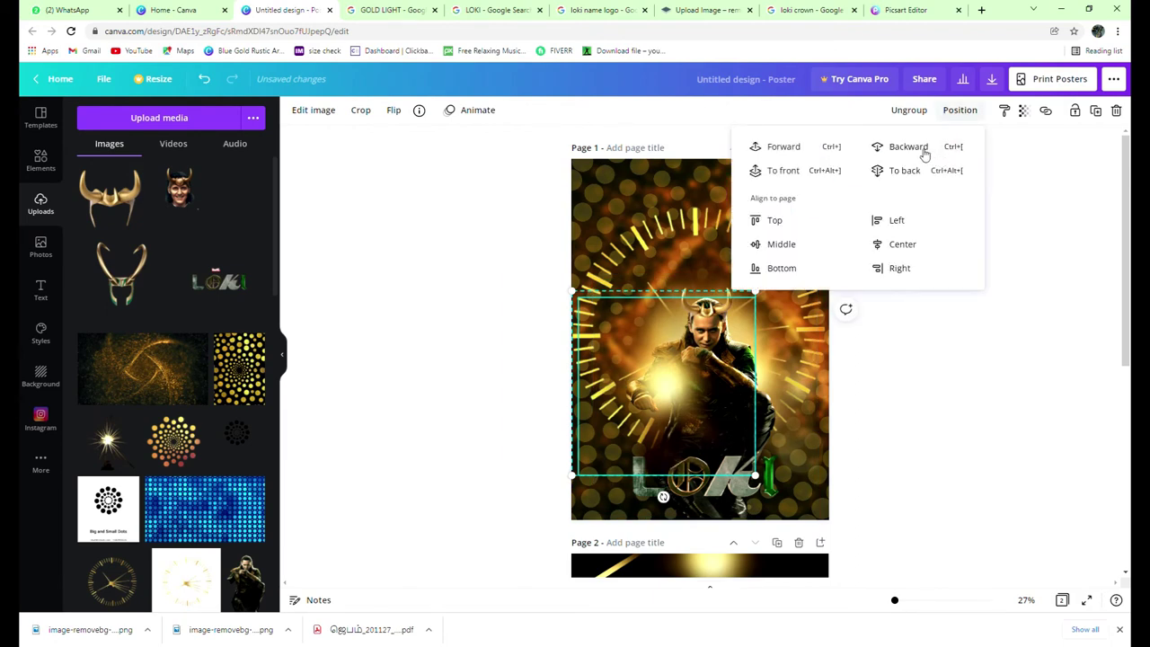
left_click(926, 154)
left_click(1000, 358)
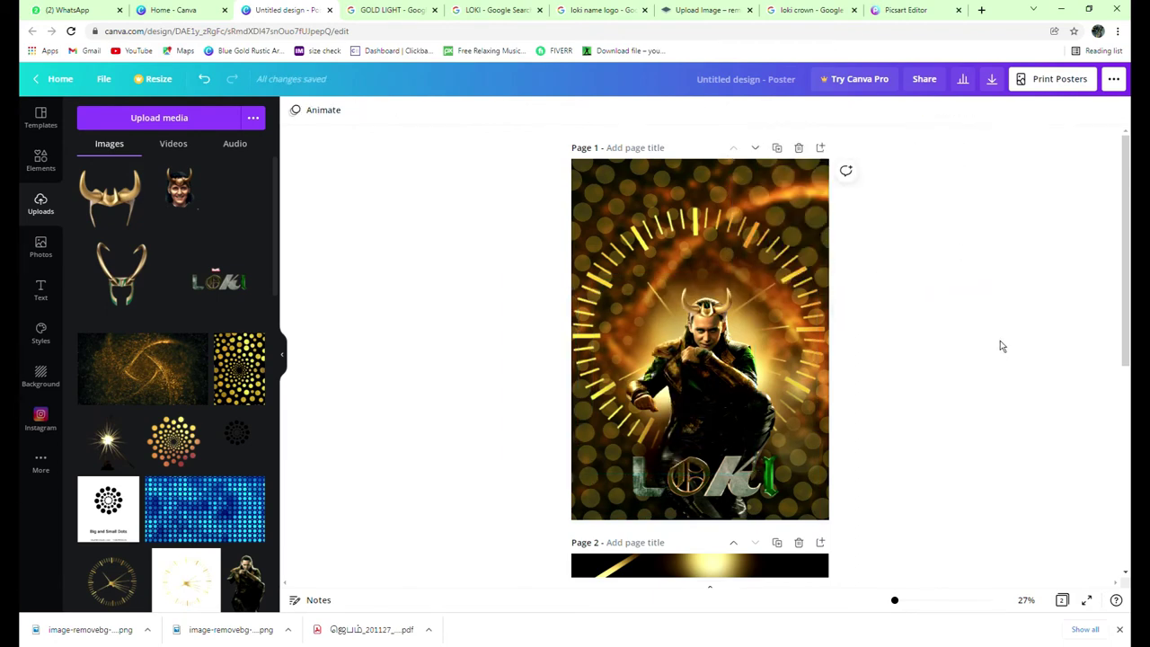
Place a further copy of the light glow centred on the character's head and send it behind the character.
left_click_drag(727, 178, 721, 334)
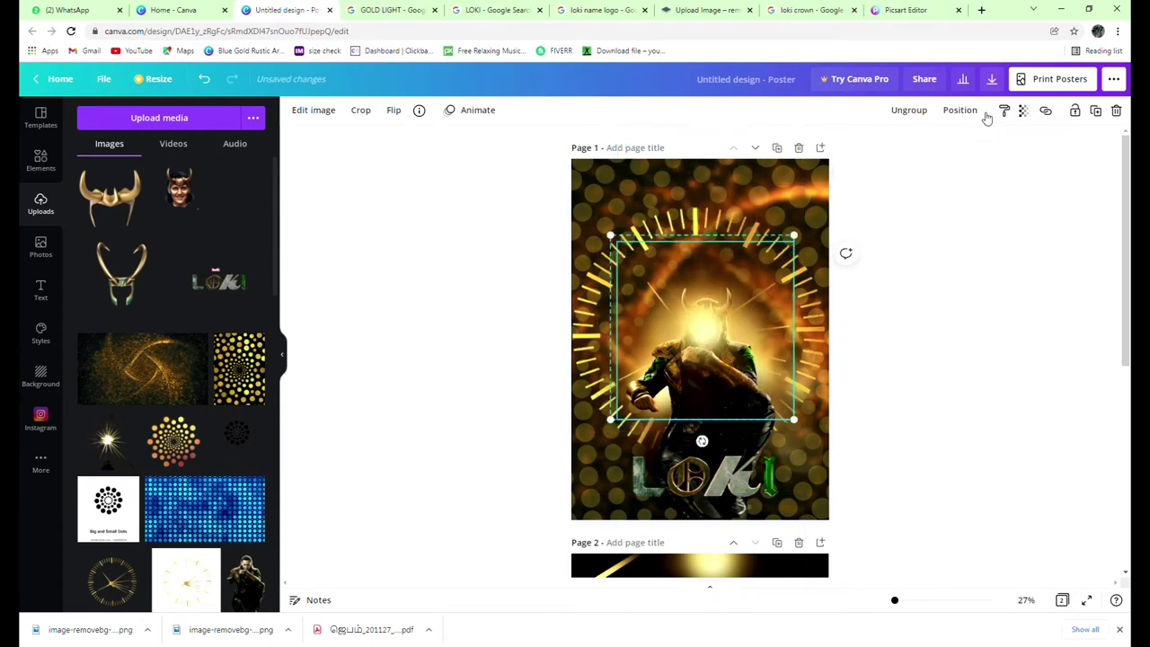
left_click(960, 110)
left_click(924, 146)
left_click(1043, 369)
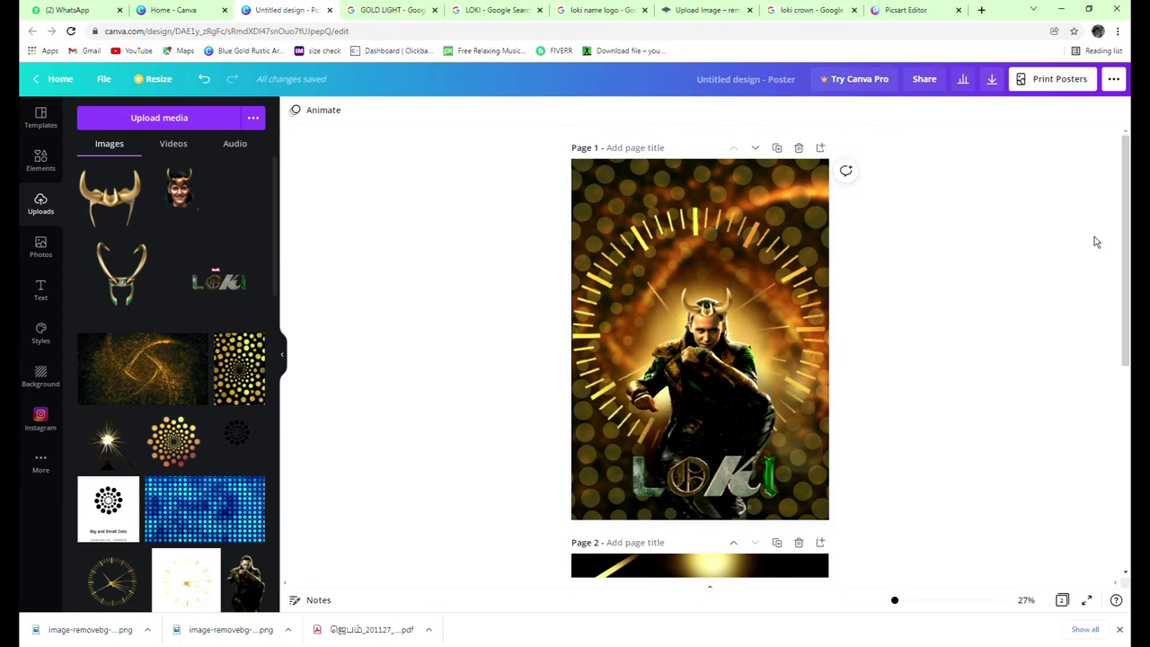
scroll(126, 193, "down", 3)
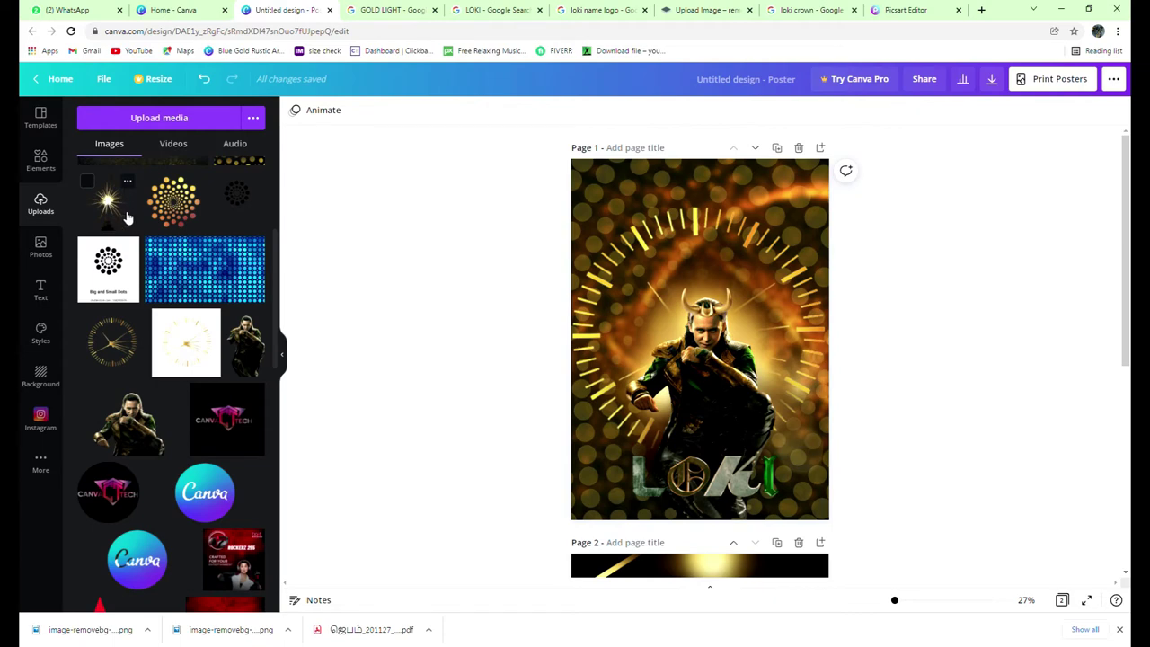
left_click(115, 348)
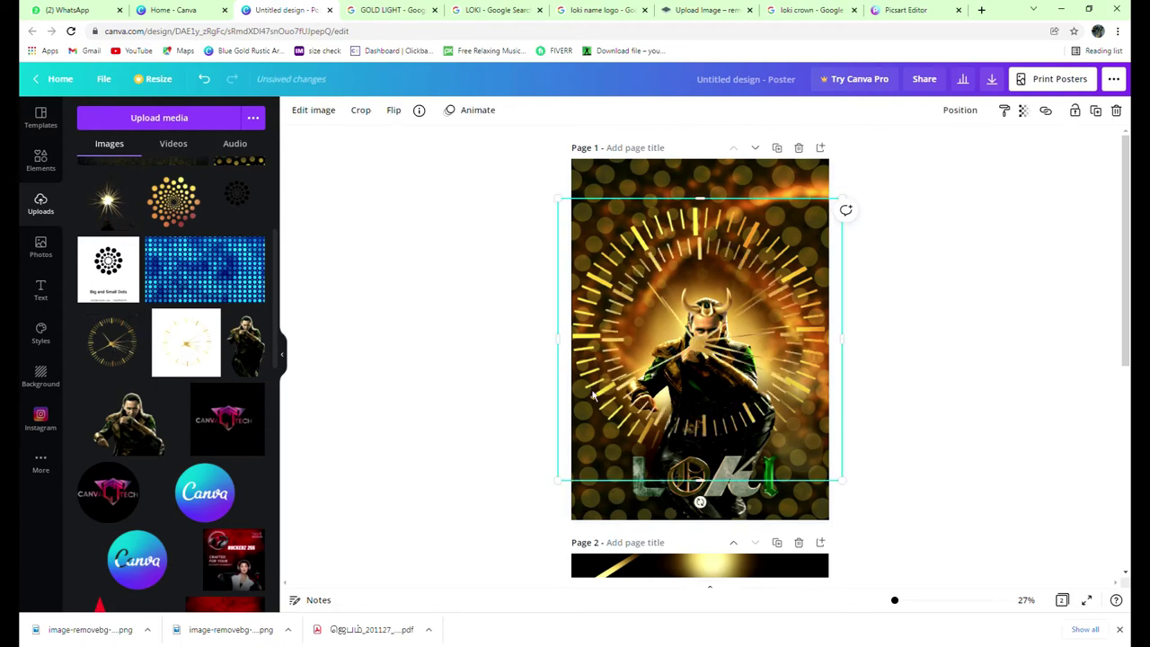
left_click_drag(568, 349, 654, 369)
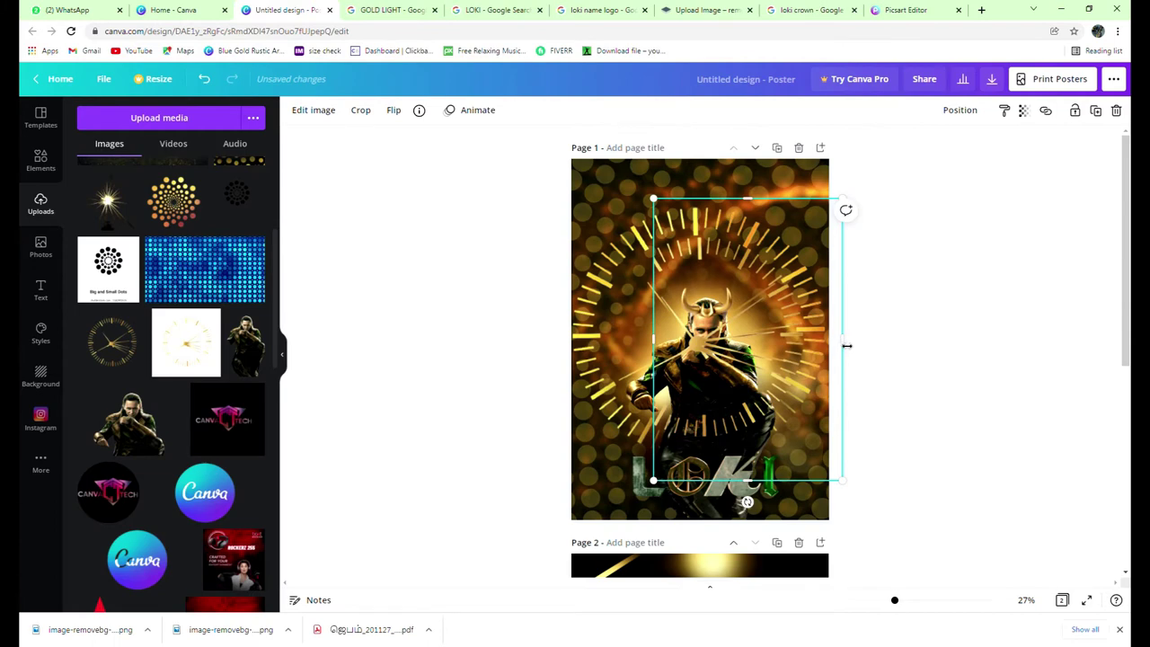
left_click_drag(847, 345, 700, 370)
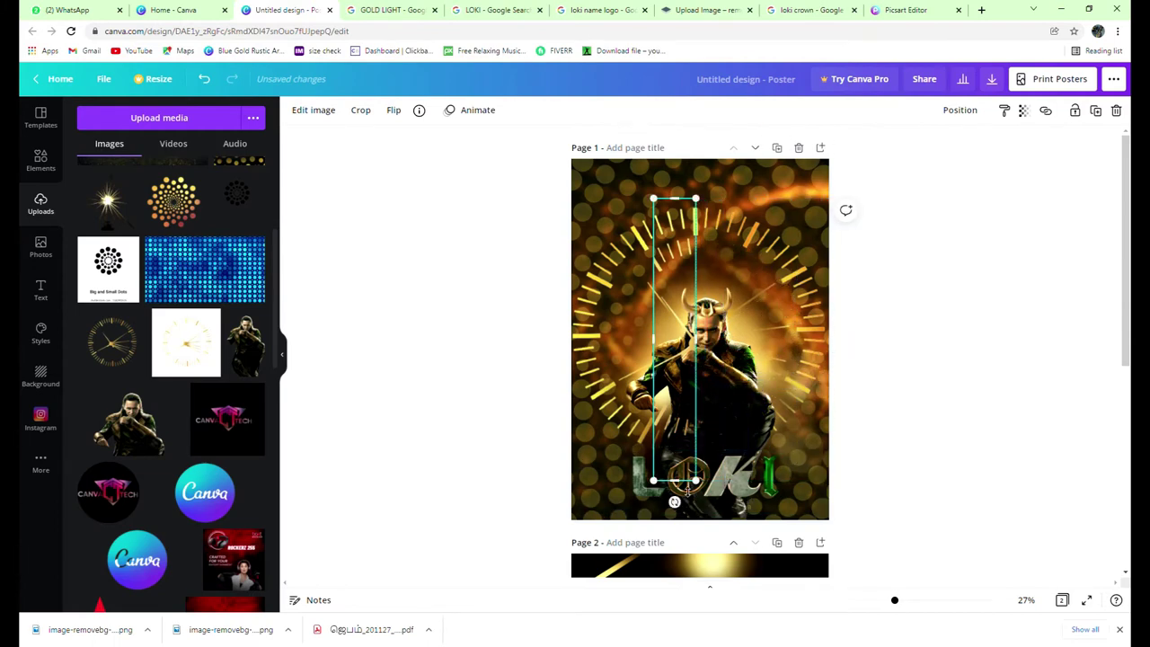
left_click_drag(674, 481, 689, 345)
left_click(963, 353)
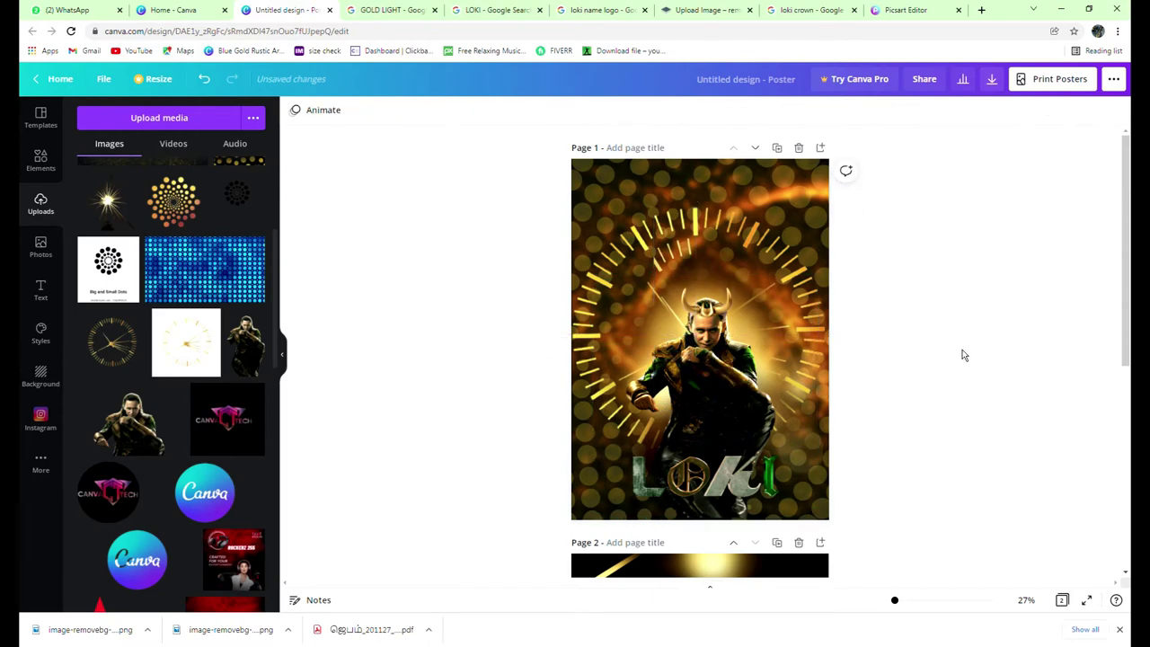
left_click_drag(686, 223, 651, 272)
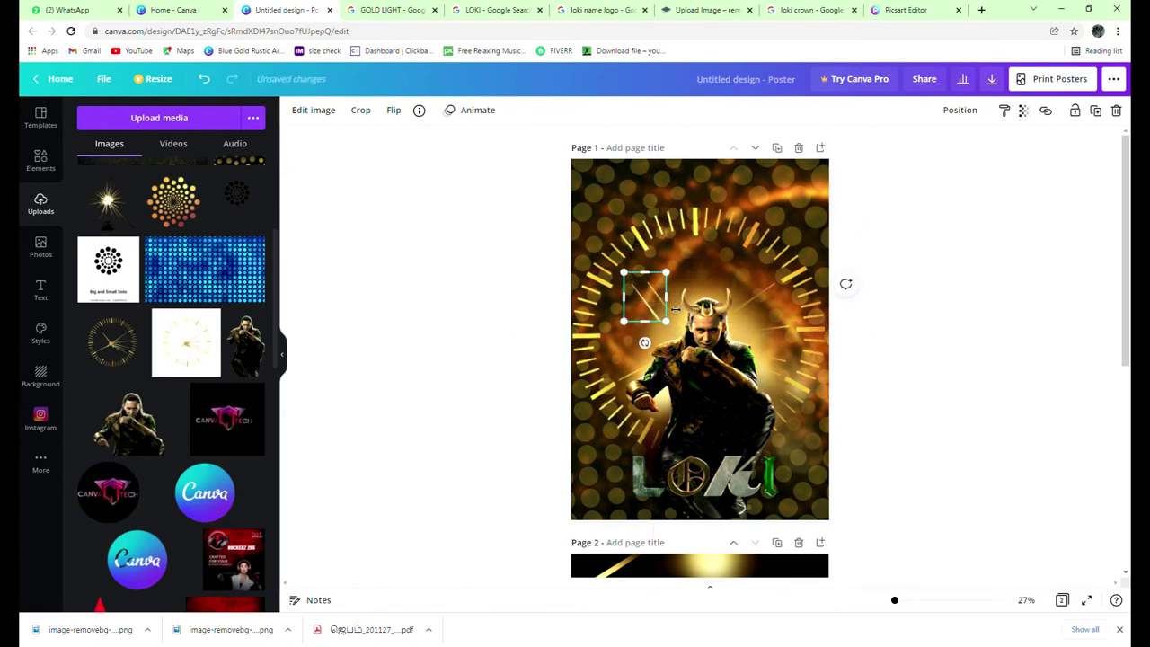
left_click_drag(667, 320, 671, 321)
key("Delete")
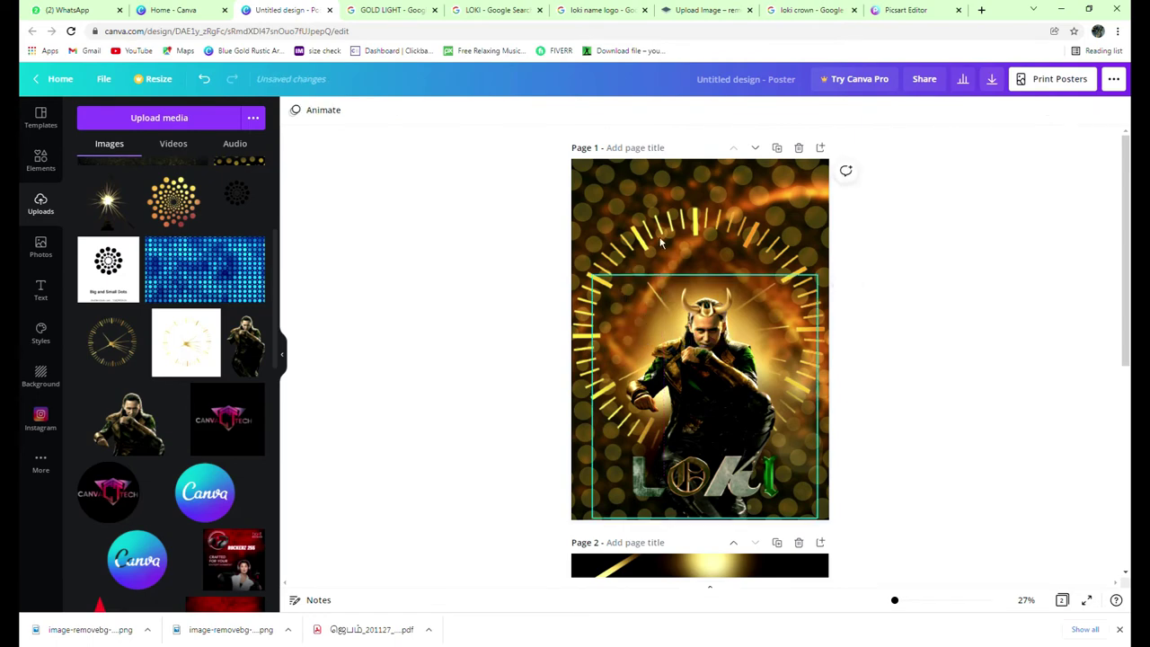
Duplicate the large gold clock and crop the copy down to its upper-left hand.
left_click(667, 215)
right_click(666, 217)
left_click(701, 231)
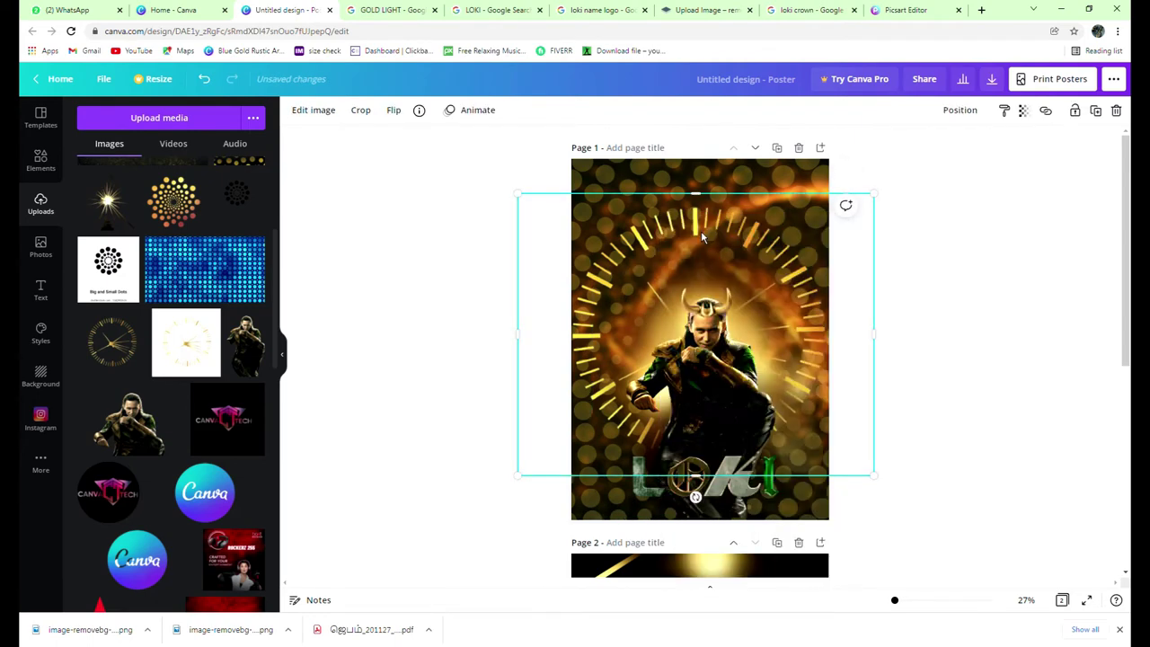
key("ctrl+v")
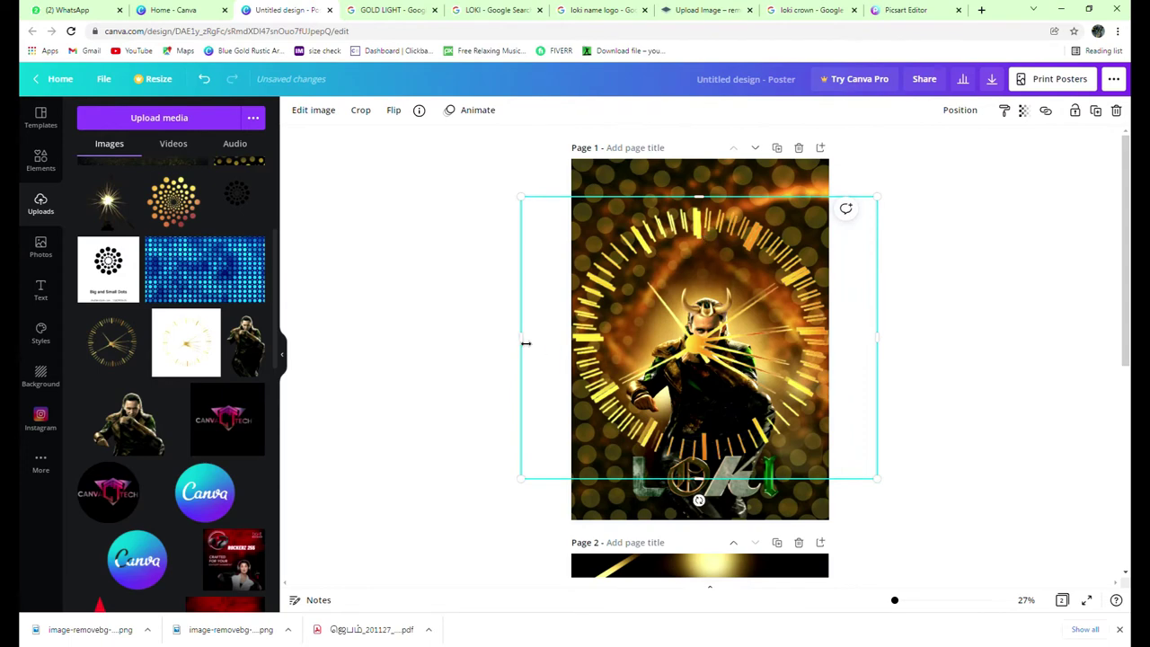
left_click_drag(526, 342, 638, 364)
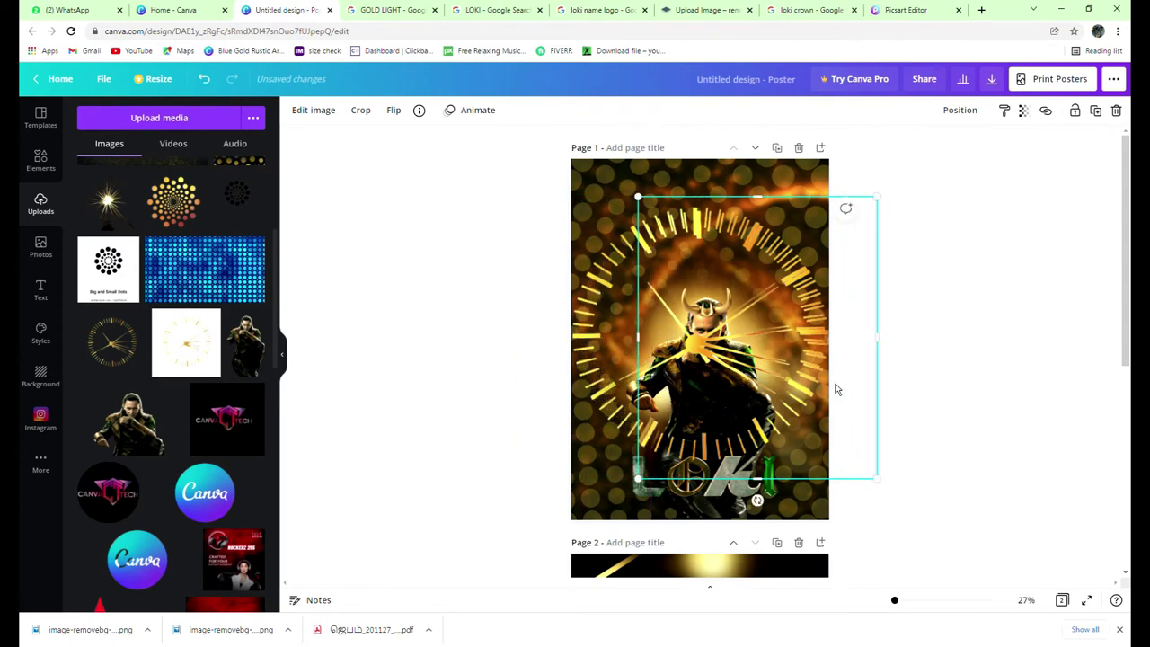
left_click_drag(879, 351, 690, 370)
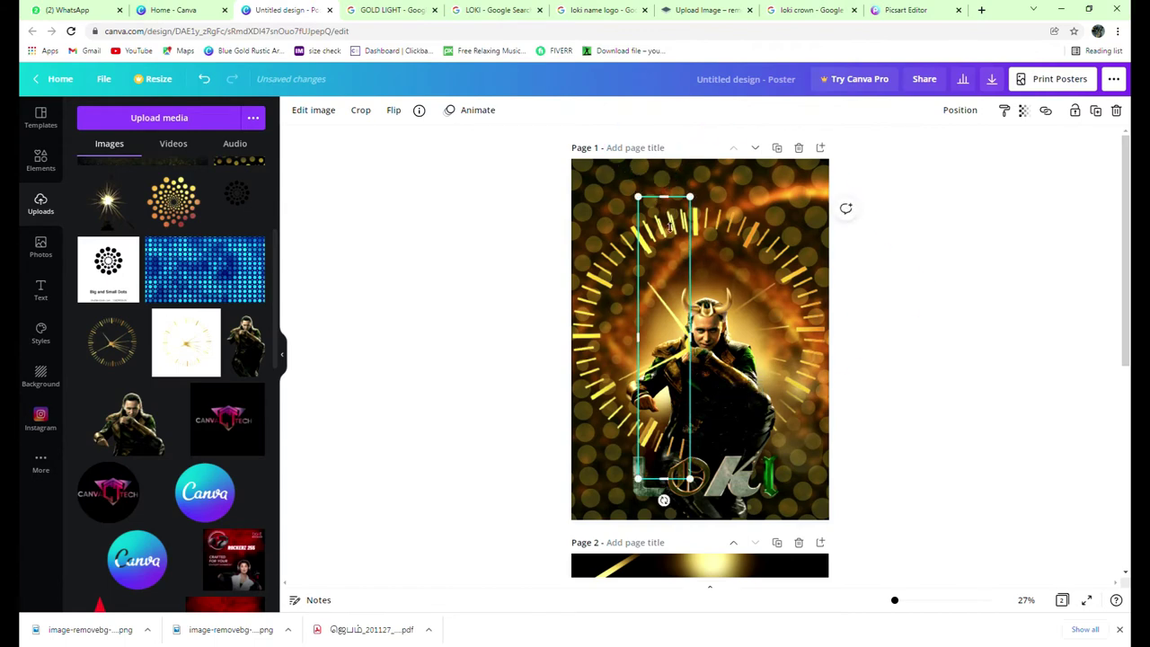
left_click_drag(664, 197, 664, 282)
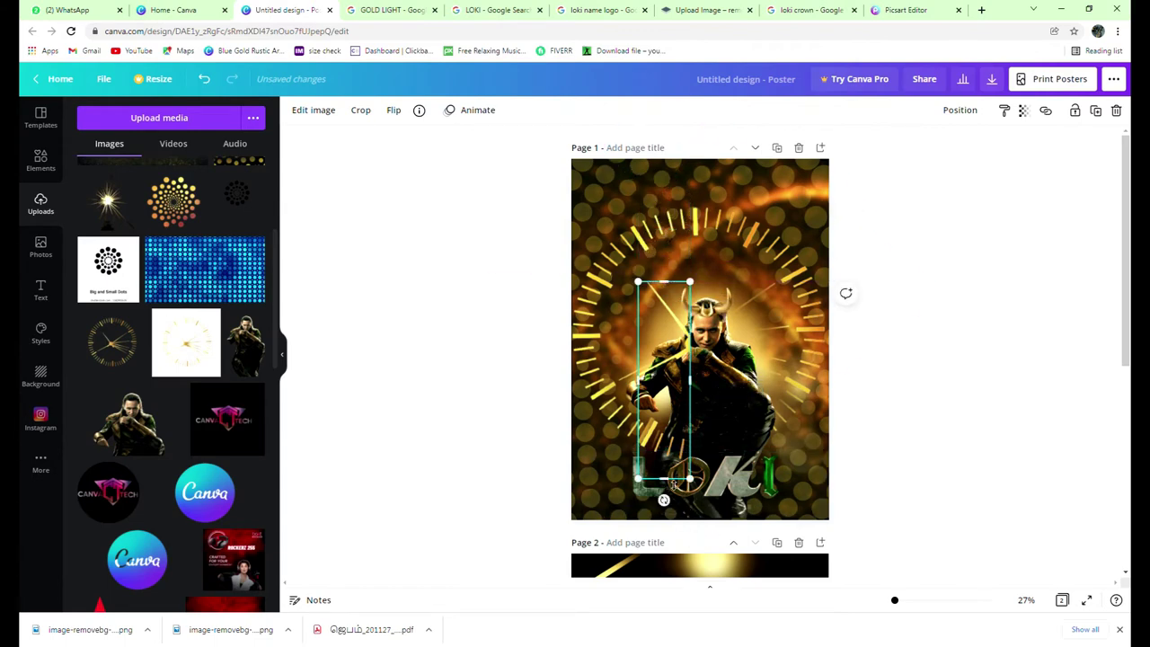
left_click_drag(674, 483, 659, 313)
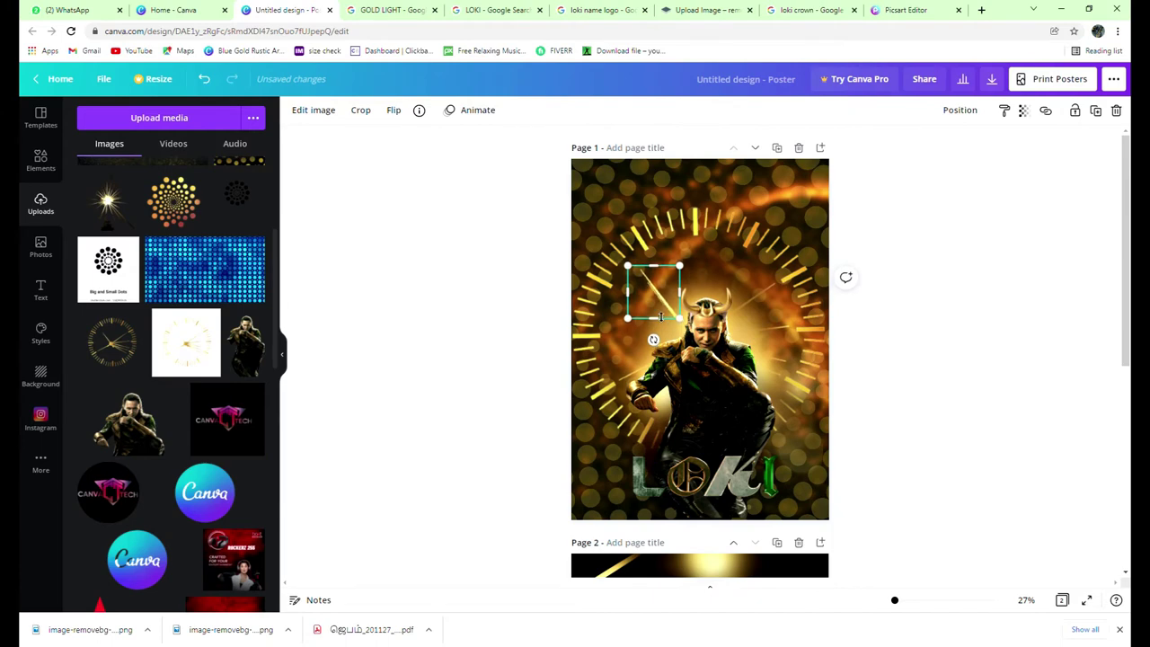
Nudge the cropped clock hand up and left so it sits to the upper left of the crown, and send it backward.
key("Left")
key("Left")
key("Left")
key("Left")
key("Up")
key("Up")
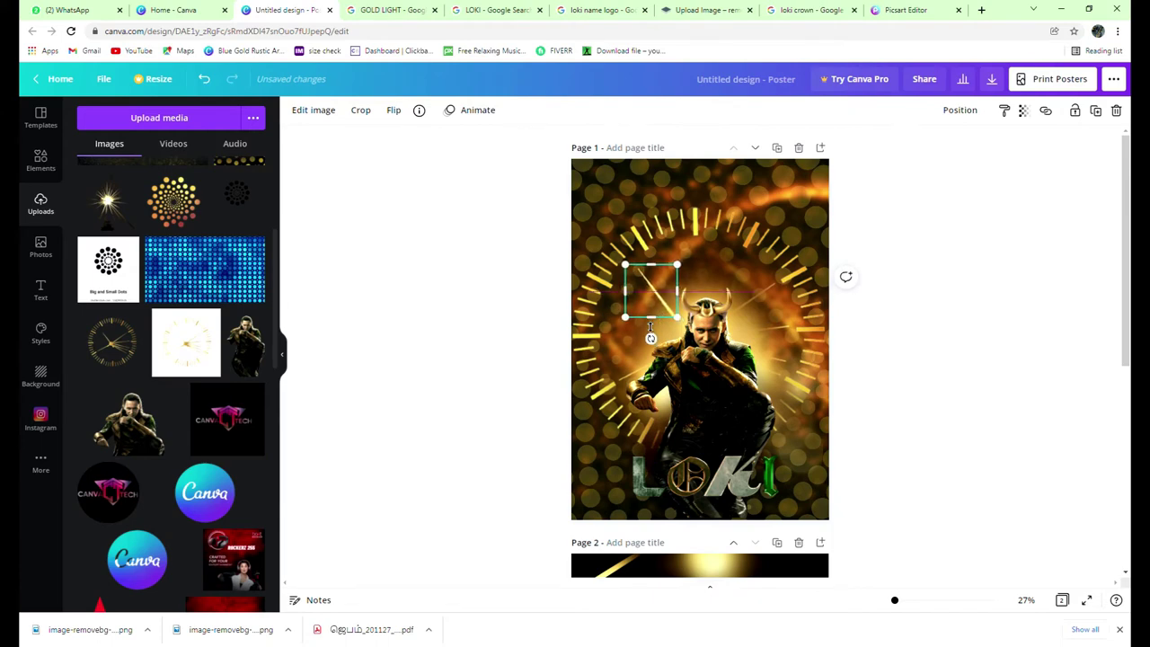
key("Up")
key("Up")
key("Up")
key("Left")
key("Left")
key("Left")
key("Left")
key("Left")
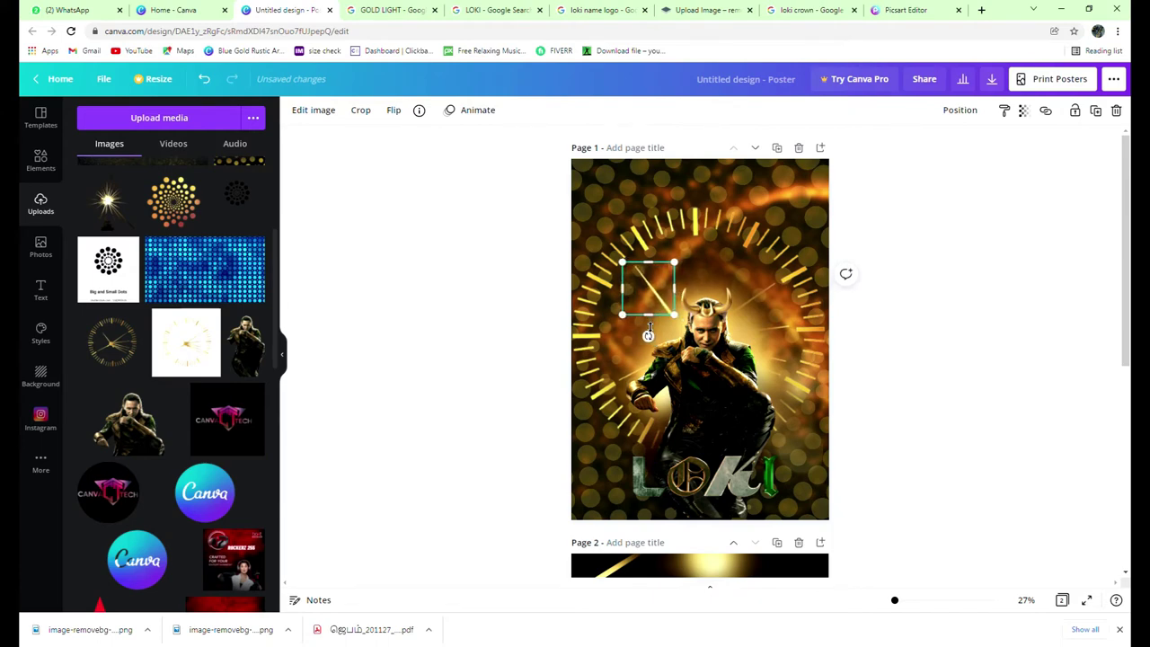
key("Up")
key("Left")
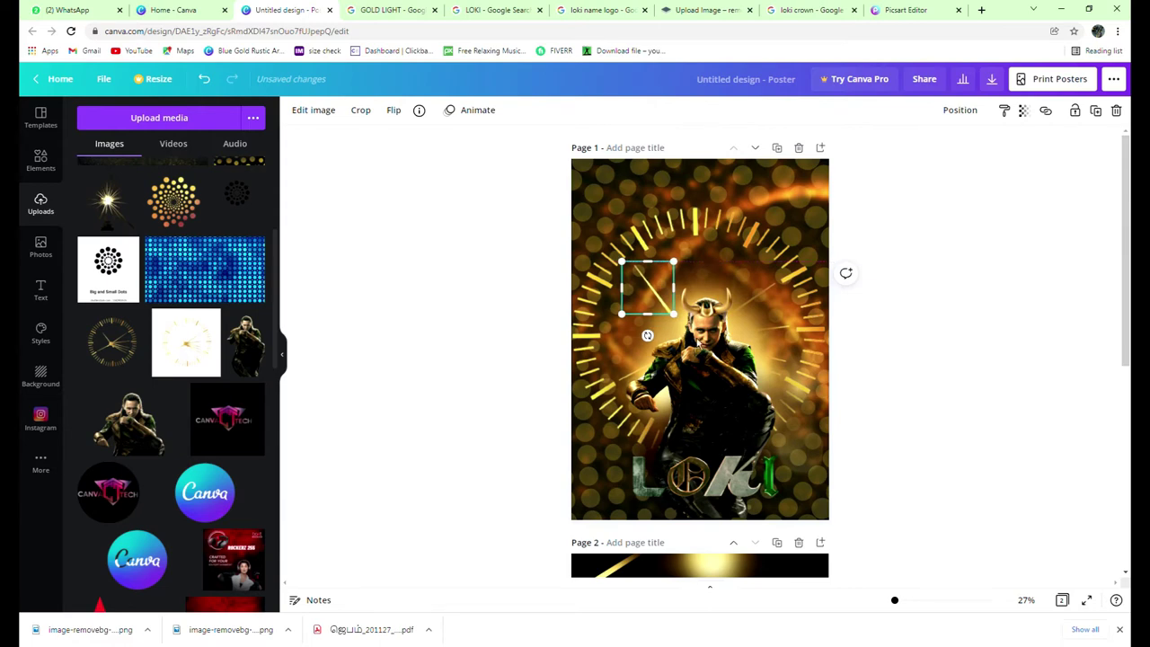
left_click(967, 365)
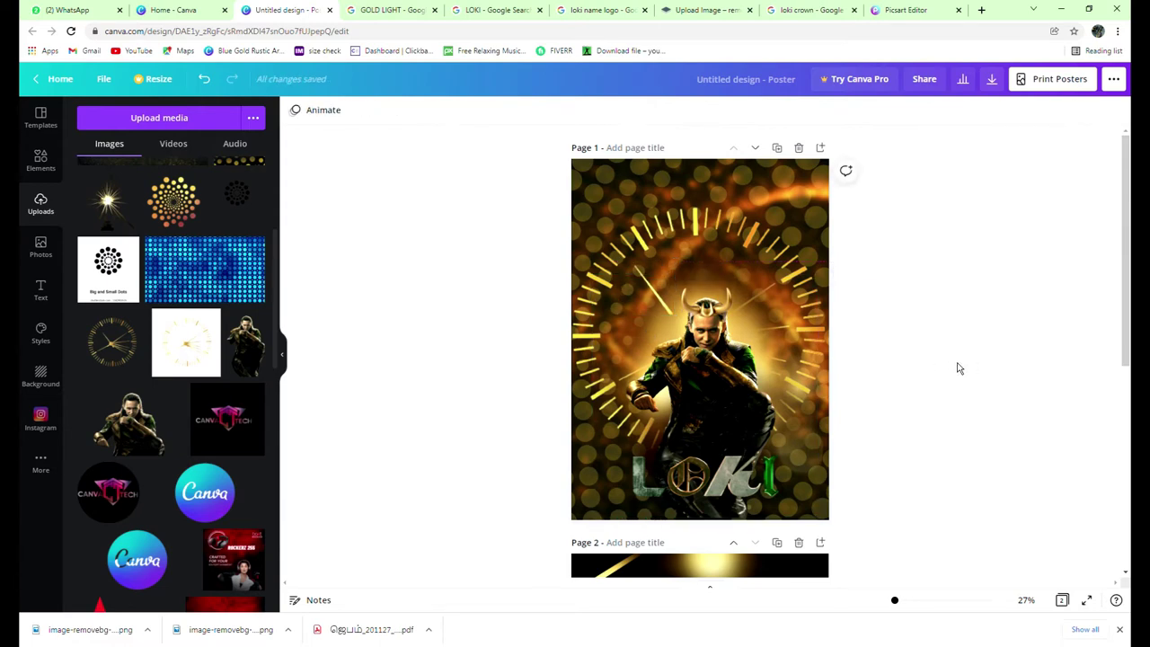
left_click(670, 315)
left_click(967, 117)
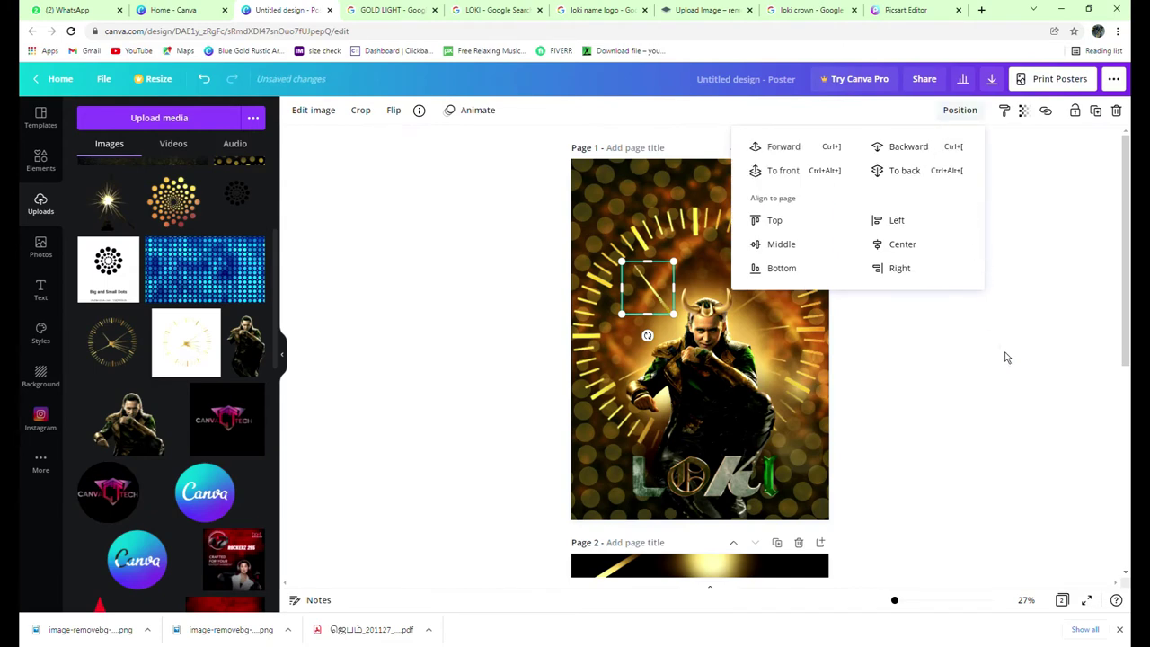
left_click(1019, 415)
left_click(1019, 415)
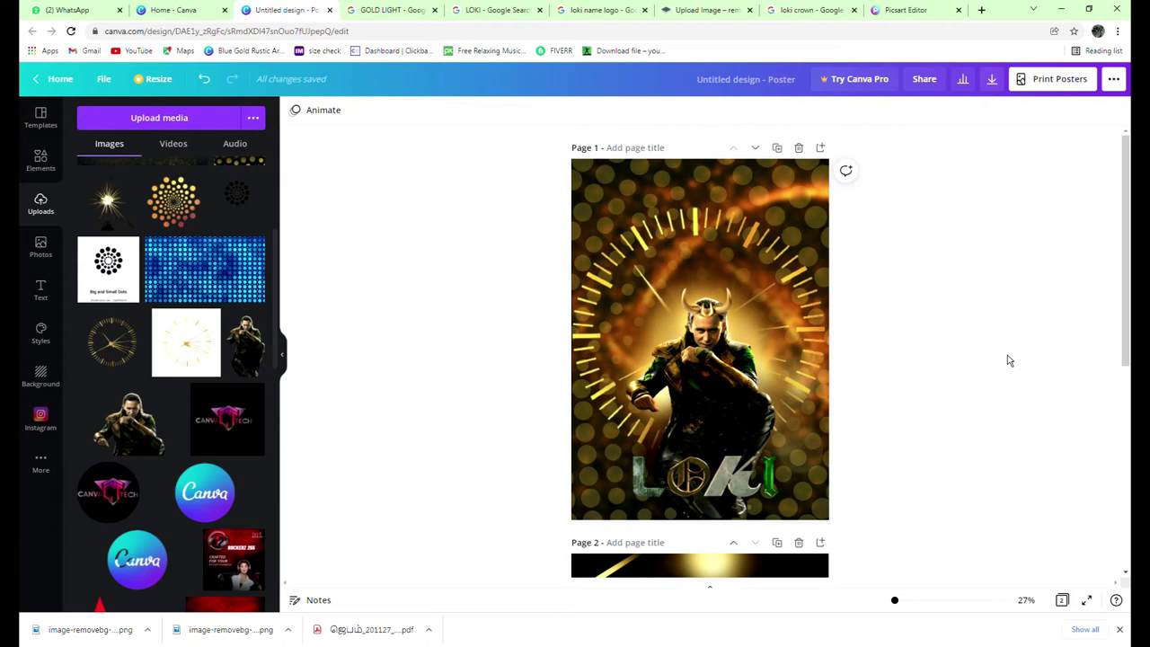
Paste another gold clock, crop it to its upper-left hand, shift it left of the crown and copy the cropped piece.
key("ctrl+v")
left_click_drag(528, 343, 634, 345)
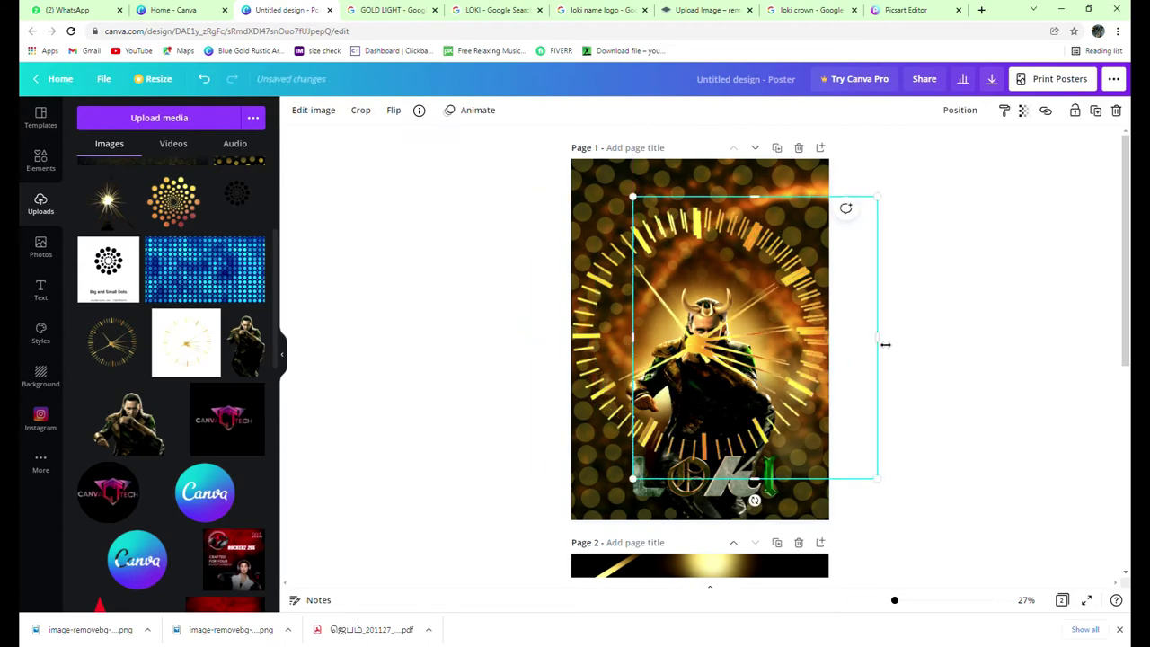
left_click_drag(885, 344, 691, 401)
left_click_drag(663, 490, 709, 344)
left_click_drag(662, 197, 641, 319)
left_click_drag(637, 272, 628, 313)
right_click(640, 317)
left_click(678, 316)
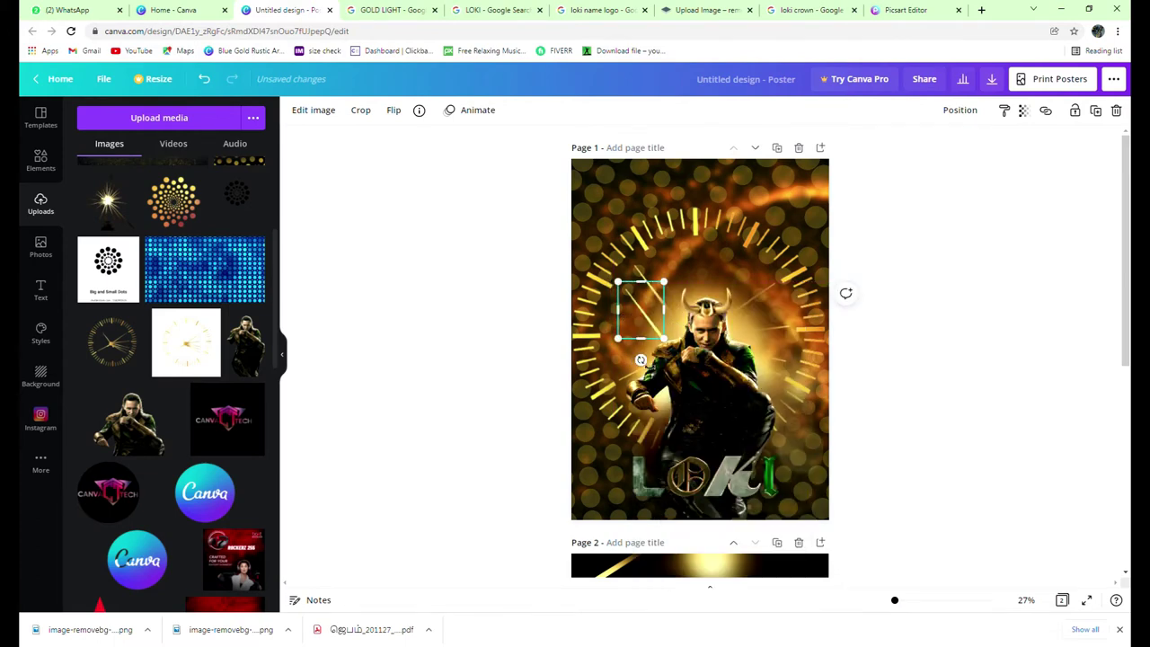
Rotate the cropped clock hand to point up and right, place it to the right of the crown and send it backward.
left_click_drag(641, 360, 515, 308)
left_click_drag(757, 321, 744, 330)
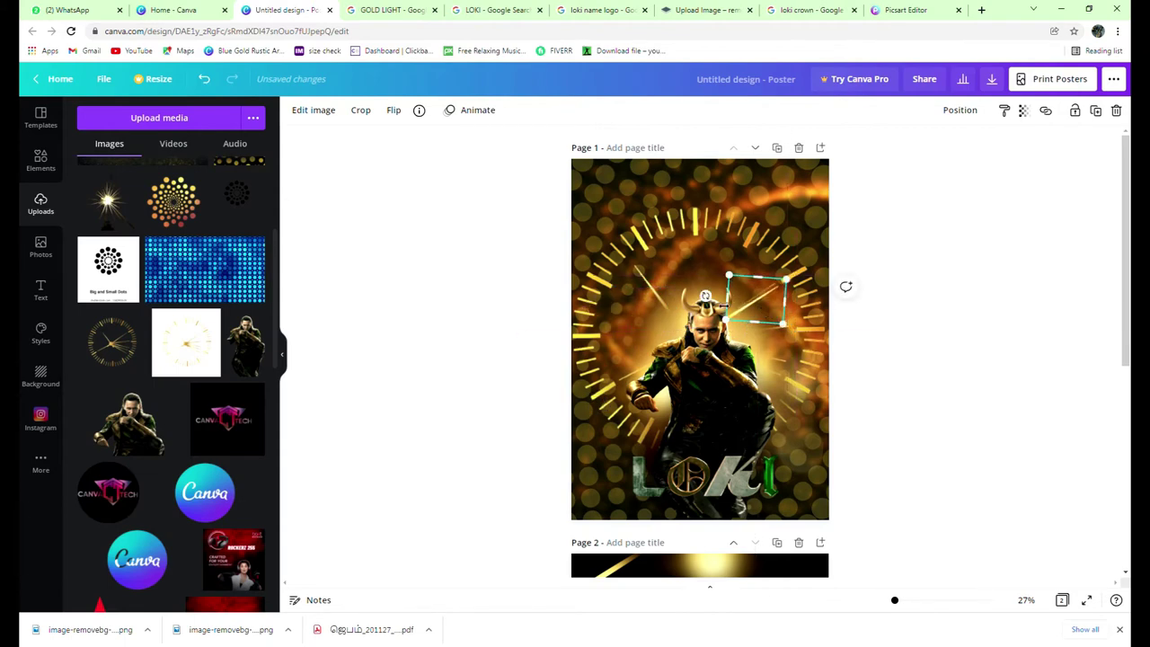
left_click_drag(706, 296, 706, 310)
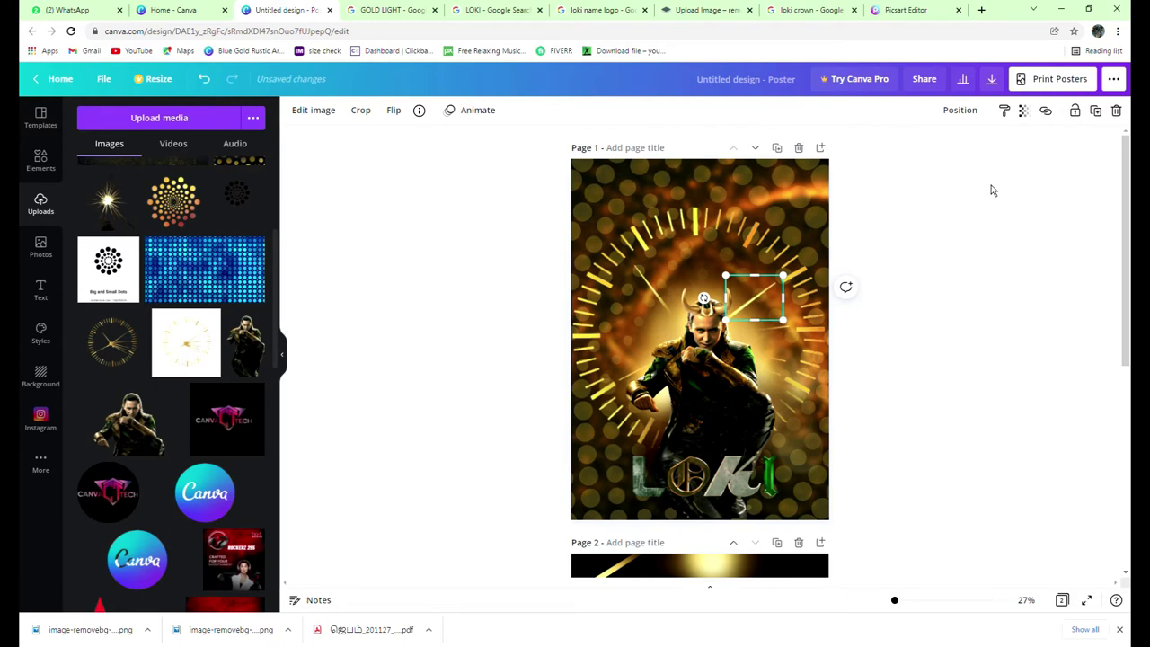
left_click(959, 109)
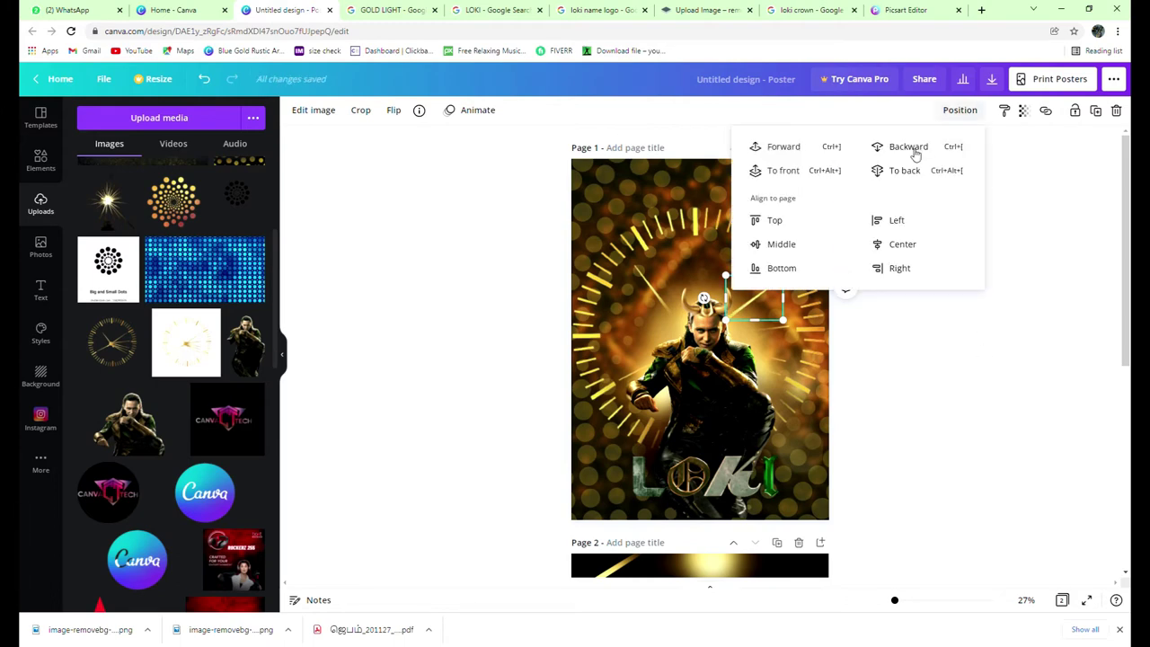
left_click(909, 148)
left_click(1027, 340)
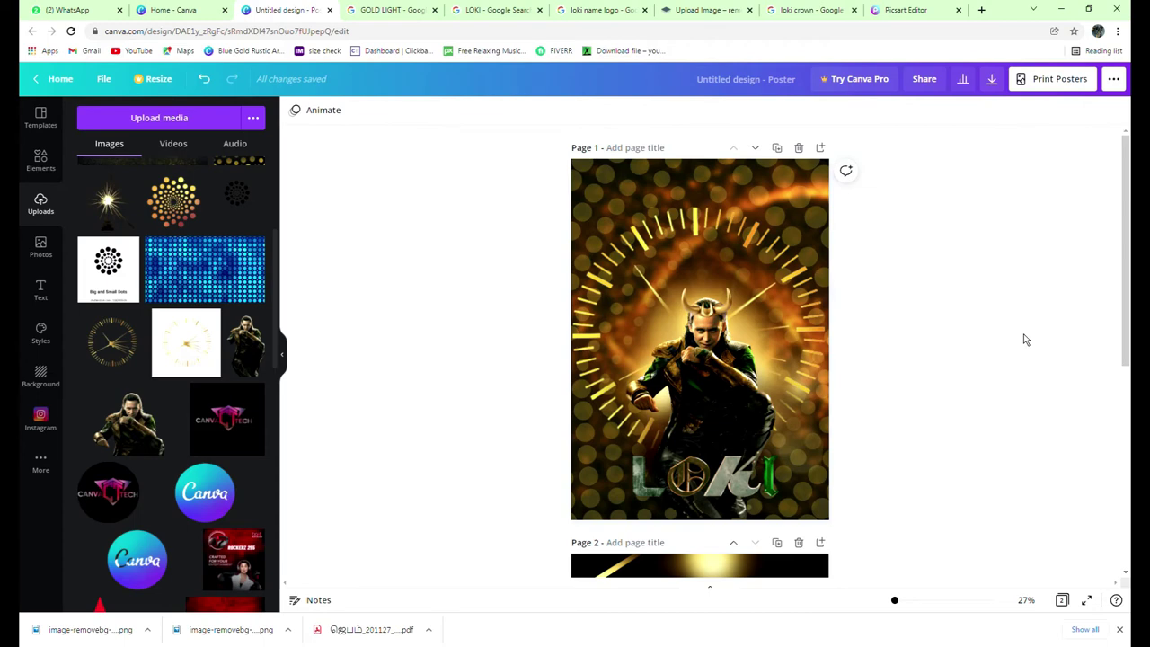
Paste another cropped clock hand, rotate it nearly horizontal, place it to the right of the face and send it backward.
key("ctrl+v")
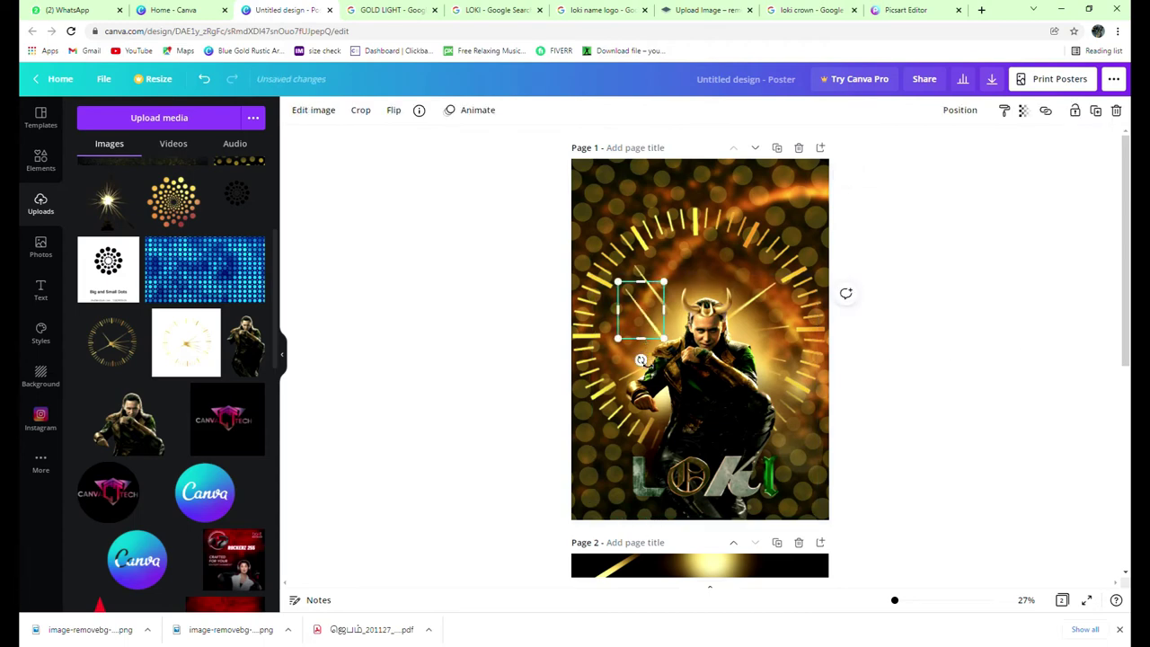
mouse_move(641, 359)
left_mouse_down()
mouse_move(629, 386)
mouse_move(560, 347)
mouse_move(553, 272)
left_mouse_up()
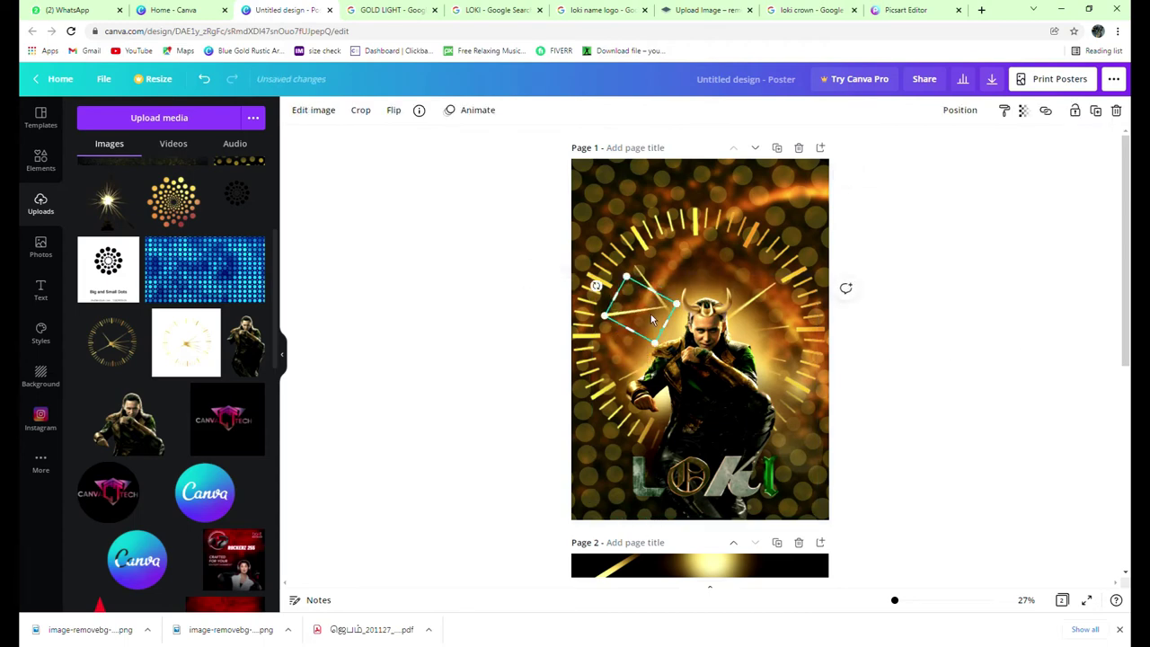
left_click_drag(682, 328, 769, 332)
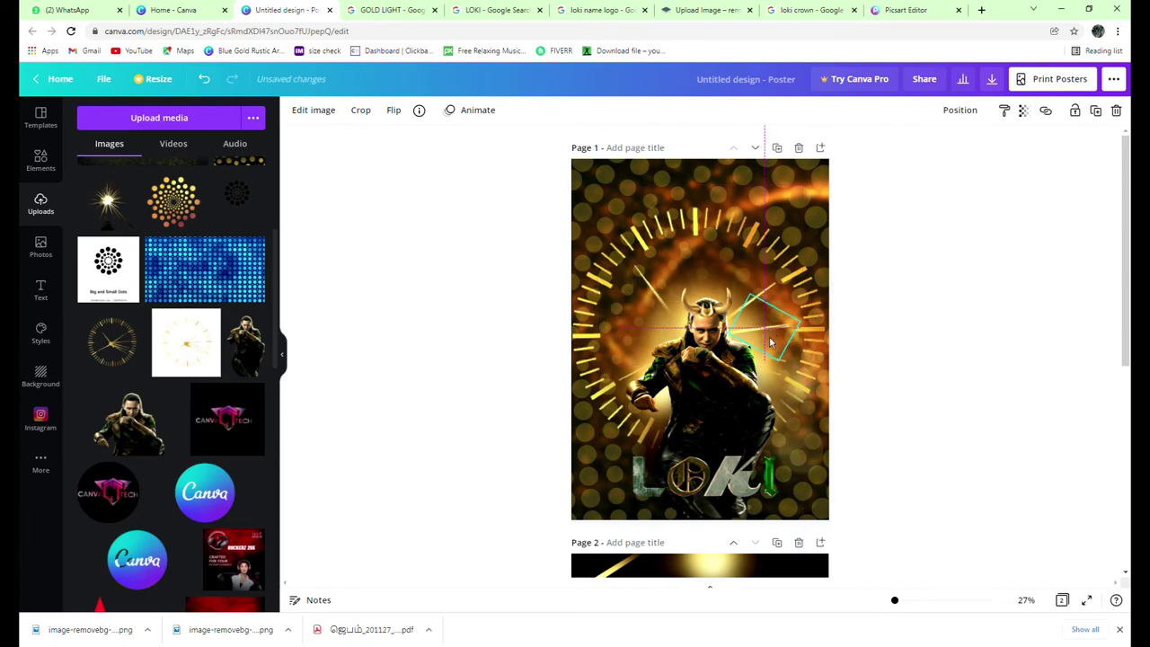
left_click_drag(720, 304, 725, 306)
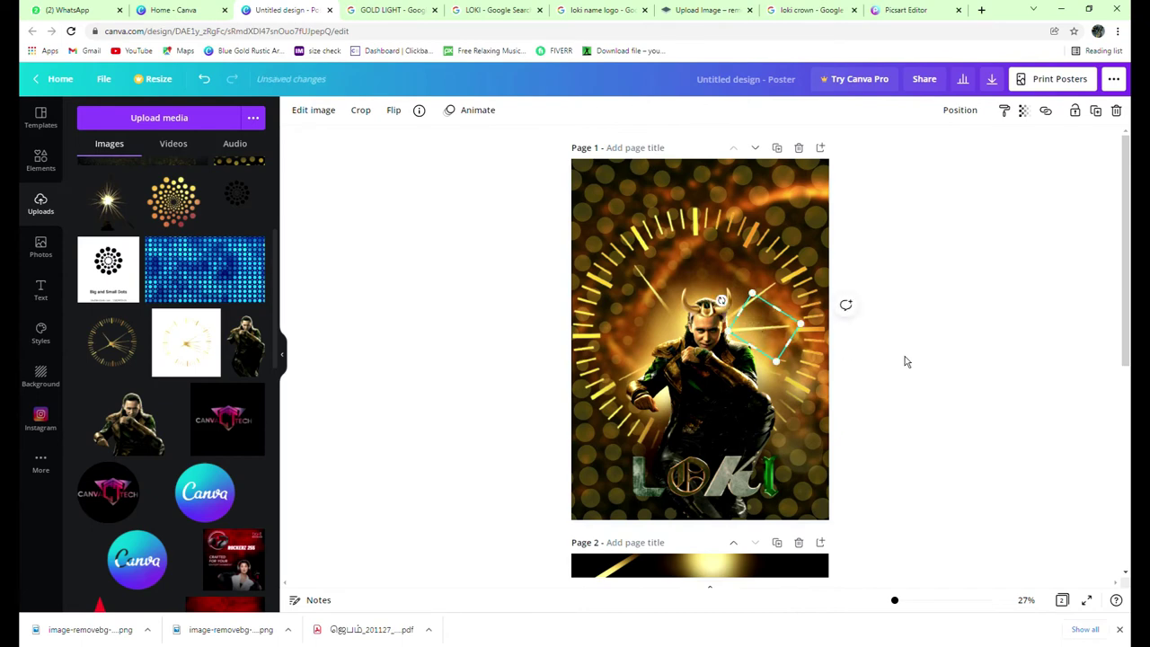
left_click(960, 110)
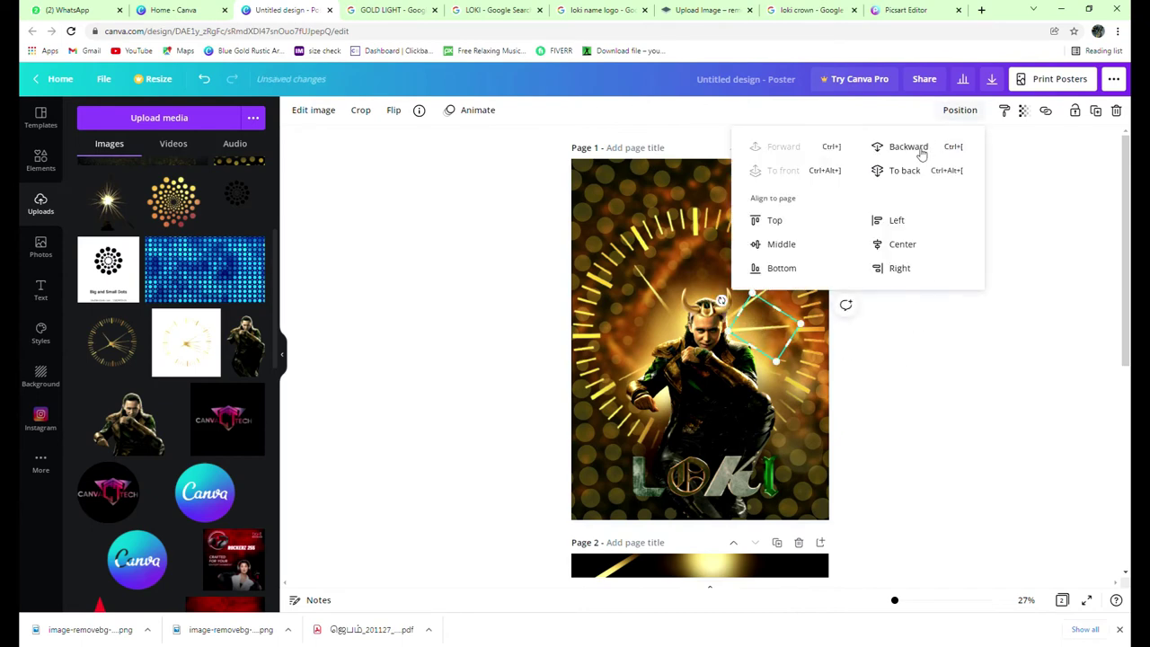
left_click(952, 368)
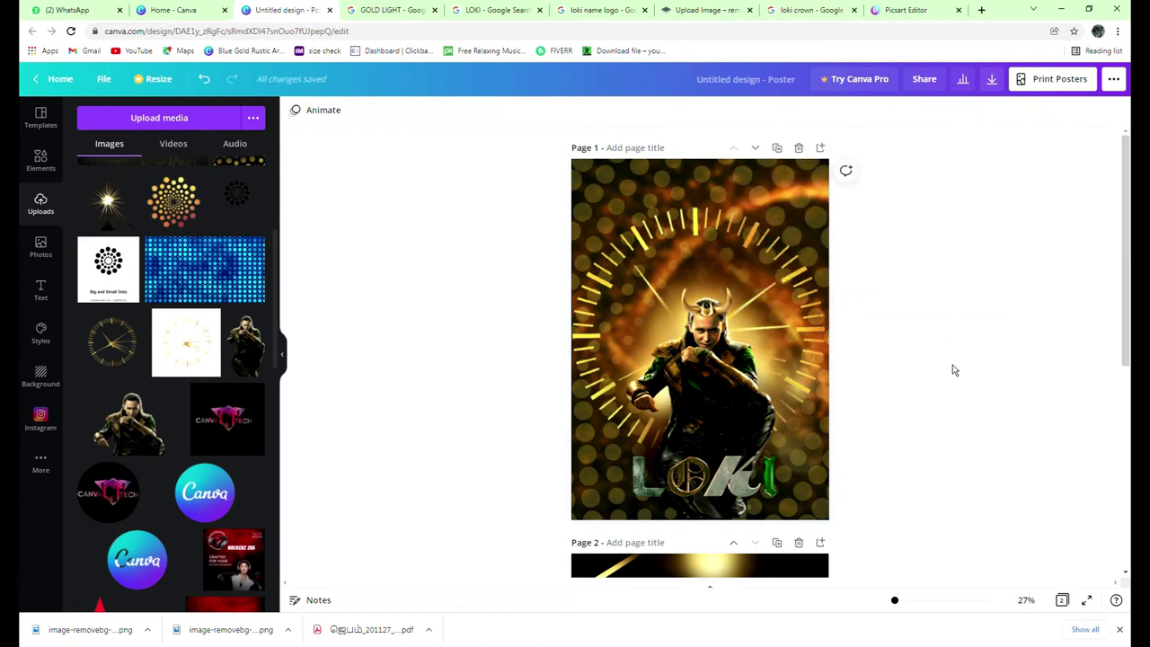
Paste a further cropped clock hand, rotate it, place it at the character's shoulder below the nearly horizontal hand and send it backward.
key("ctrl+v")
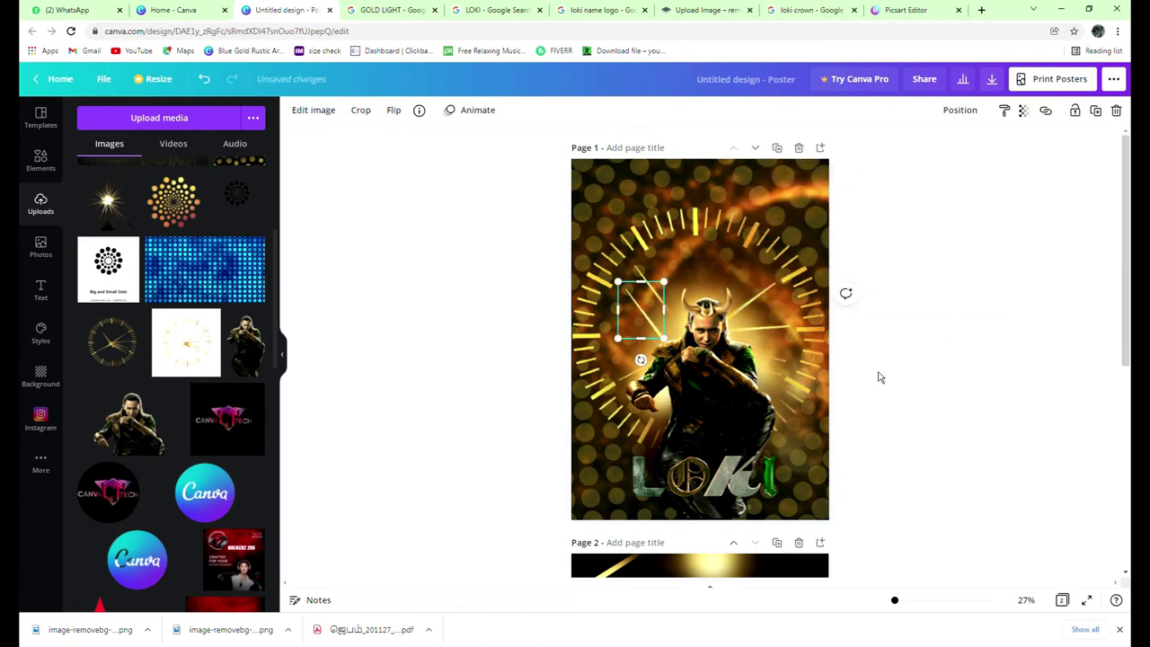
mouse_move(641, 362)
left_mouse_down()
mouse_move(619, 372)
mouse_move(568, 325)
mouse_move(583, 288)
mouse_move(628, 245)
mouse_move(616, 266)
left_mouse_up()
mouse_move(639, 313)
left_mouse_down()
mouse_move(779, 360)
mouse_move(763, 359)
left_mouse_up()
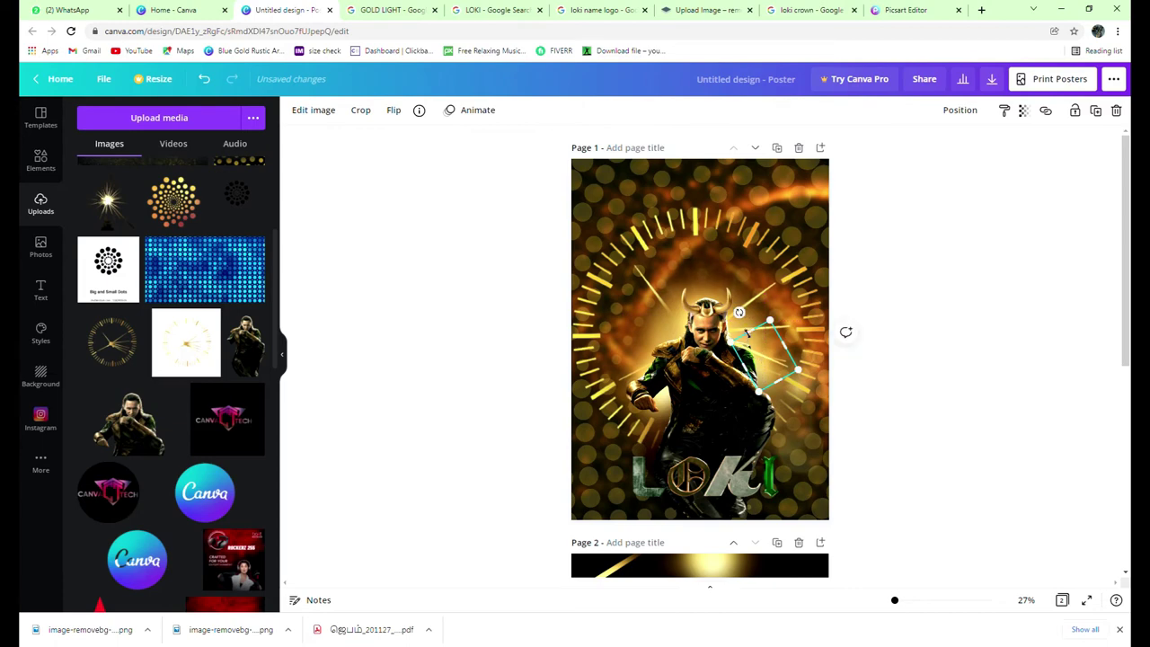
left_click_drag(739, 313, 737, 322)
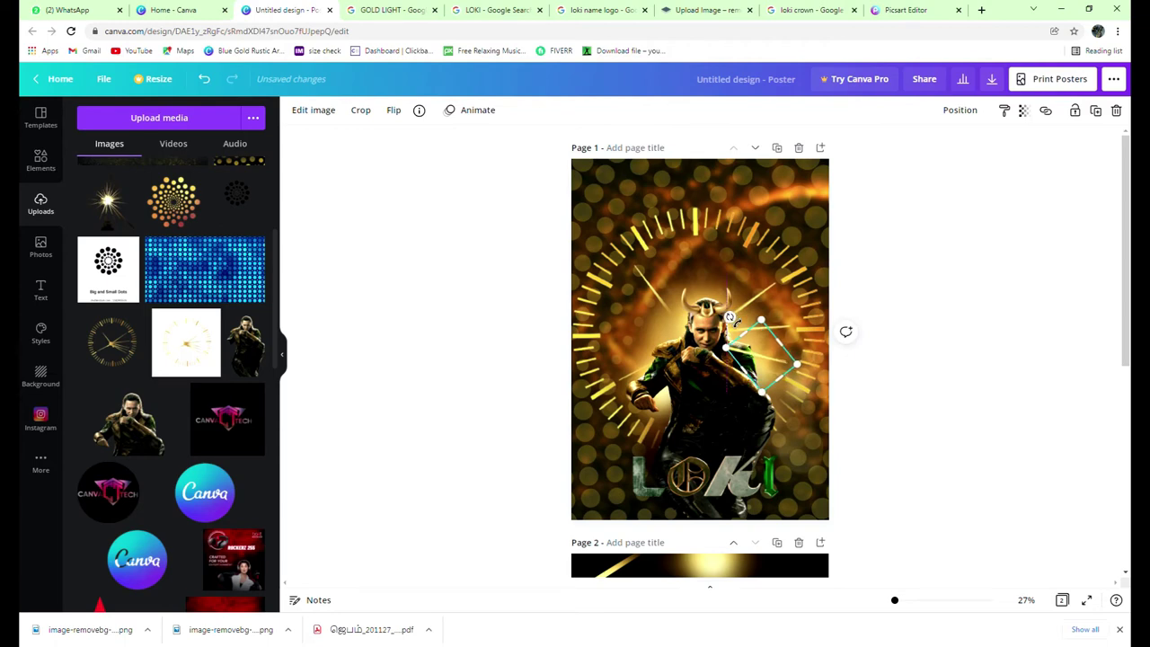
left_click(971, 116)
left_click(925, 148)
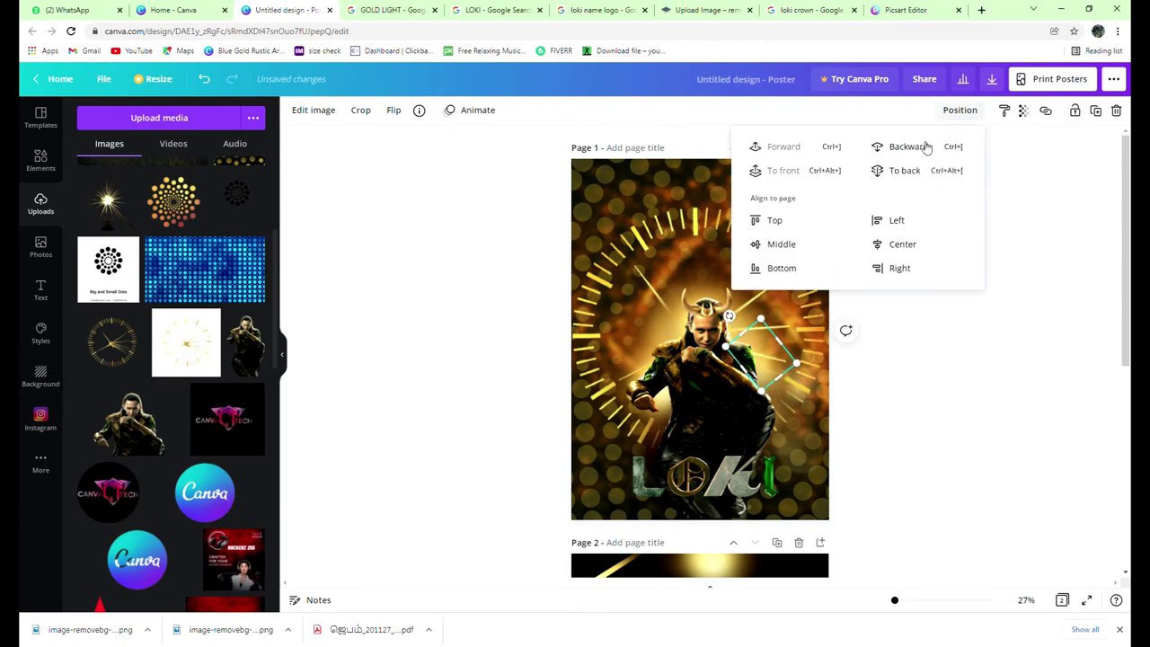
Paste another cropped clock hand, rotate it steeper, place it at the character's shoulder beneath the previous hand and send it backward.
left_click(949, 405)
left_click(641, 310)
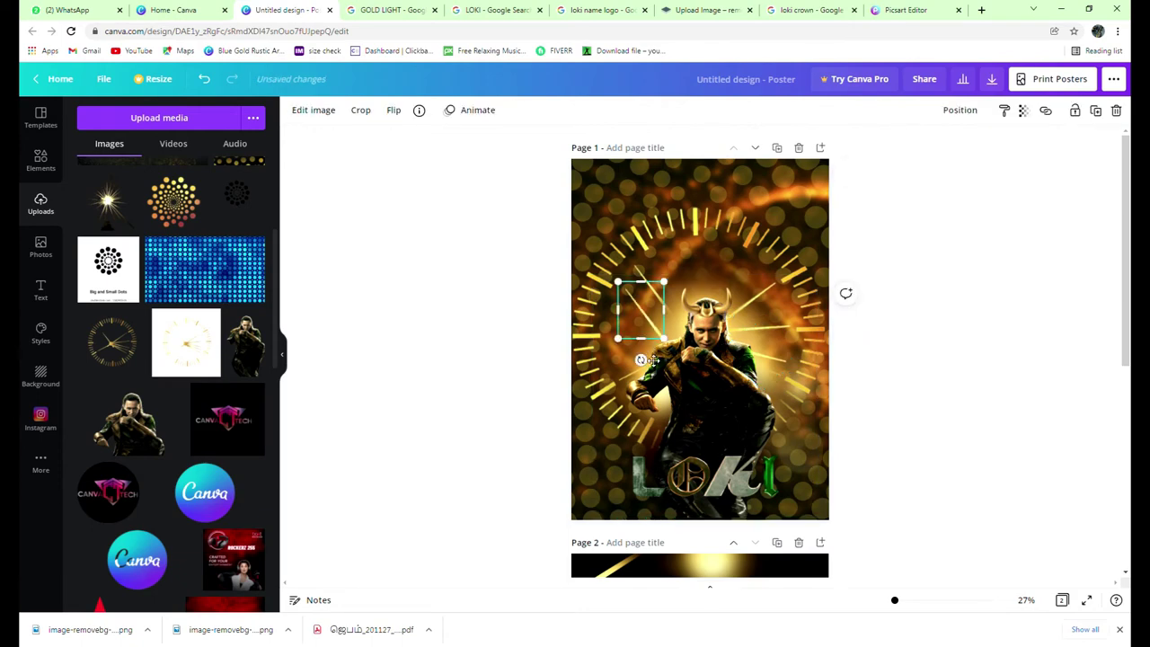
mouse_move(641, 359)
left_mouse_down()
mouse_move(590, 334)
mouse_move(592, 271)
mouse_move(636, 252)
left_mouse_up()
mouse_move(648, 320)
left_mouse_down()
mouse_move(773, 369)
mouse_move(766, 360)
left_mouse_up()
left_click_drag(764, 320, 739, 333)
key("Left")
key("Left")
key("Left")
key("Left")
key("Left")
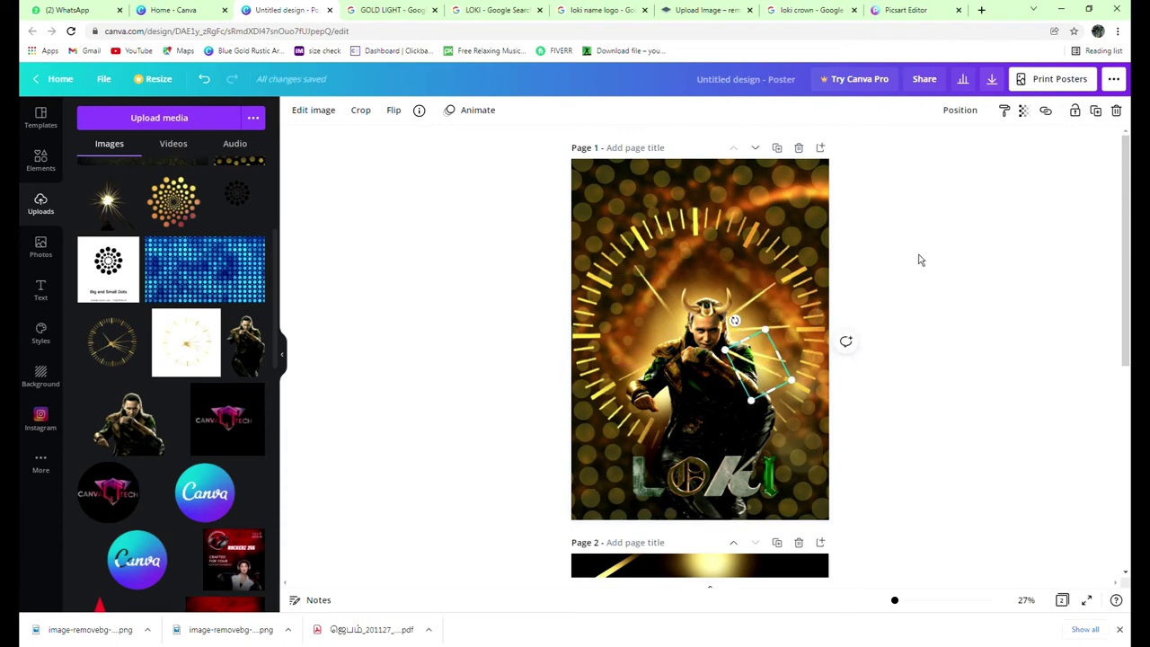
left_click(960, 110)
left_click(926, 148)
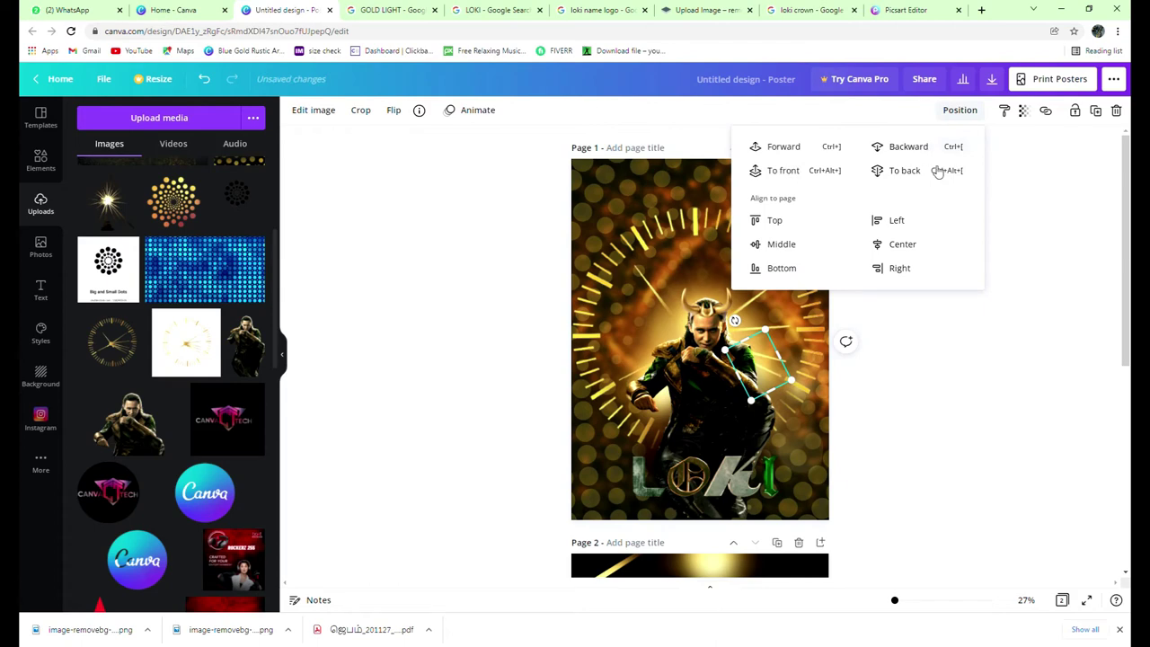
left_click(992, 428)
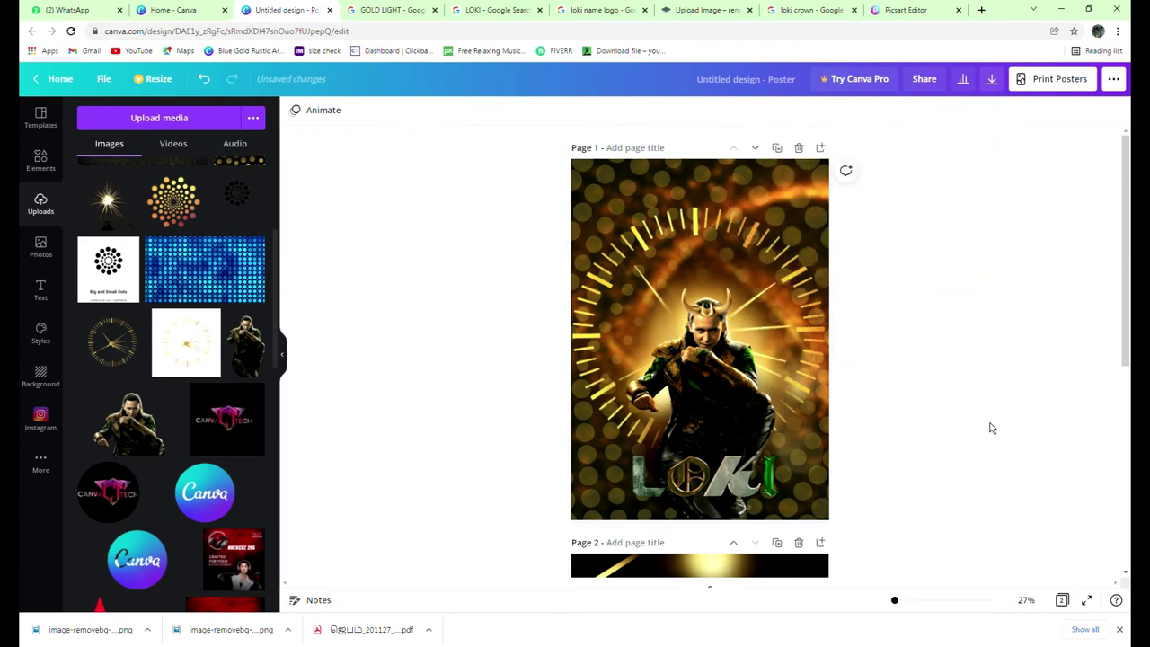
Paste another cropped clock hand, rotate it to about 169°, place it over the character's upper arm and send it backward.
key("ctrl+v")
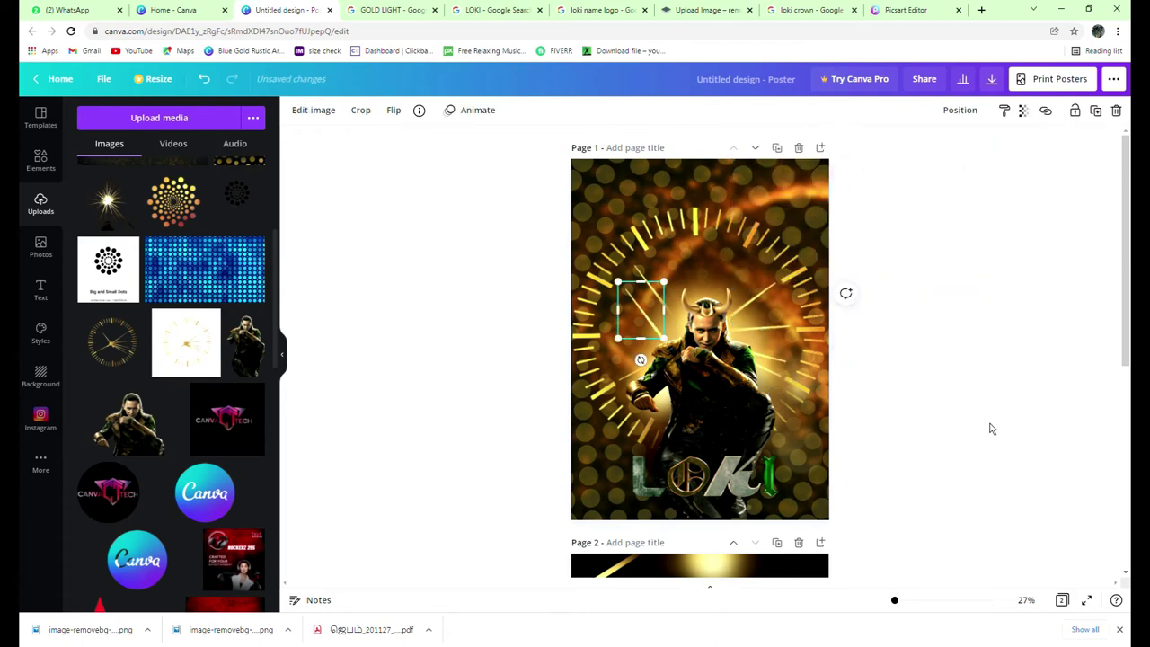
left_click_drag(627, 368, 633, 256)
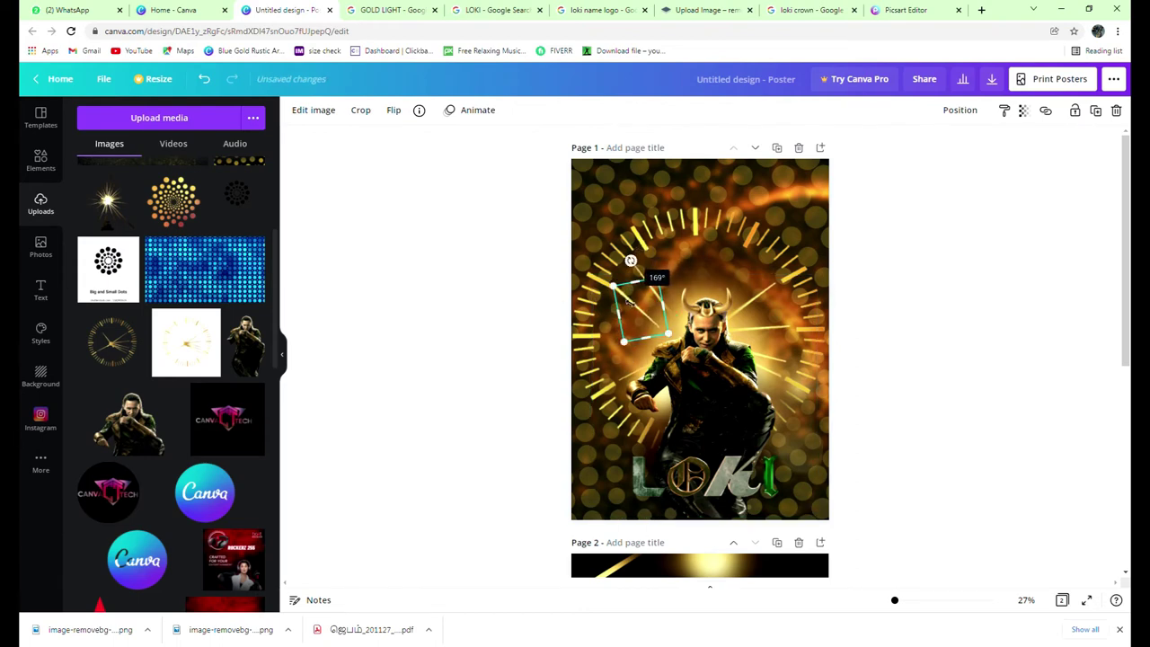
left_click_drag(651, 319, 771, 381)
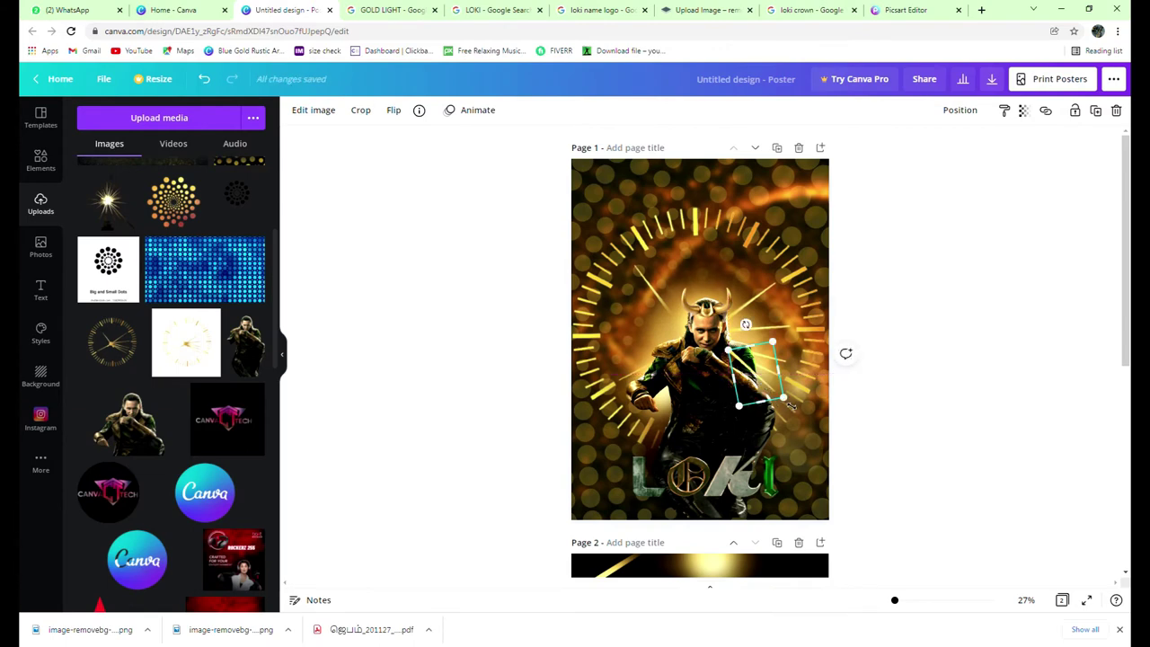
left_click(957, 112)
left_click(1007, 415)
left_click(1007, 415)
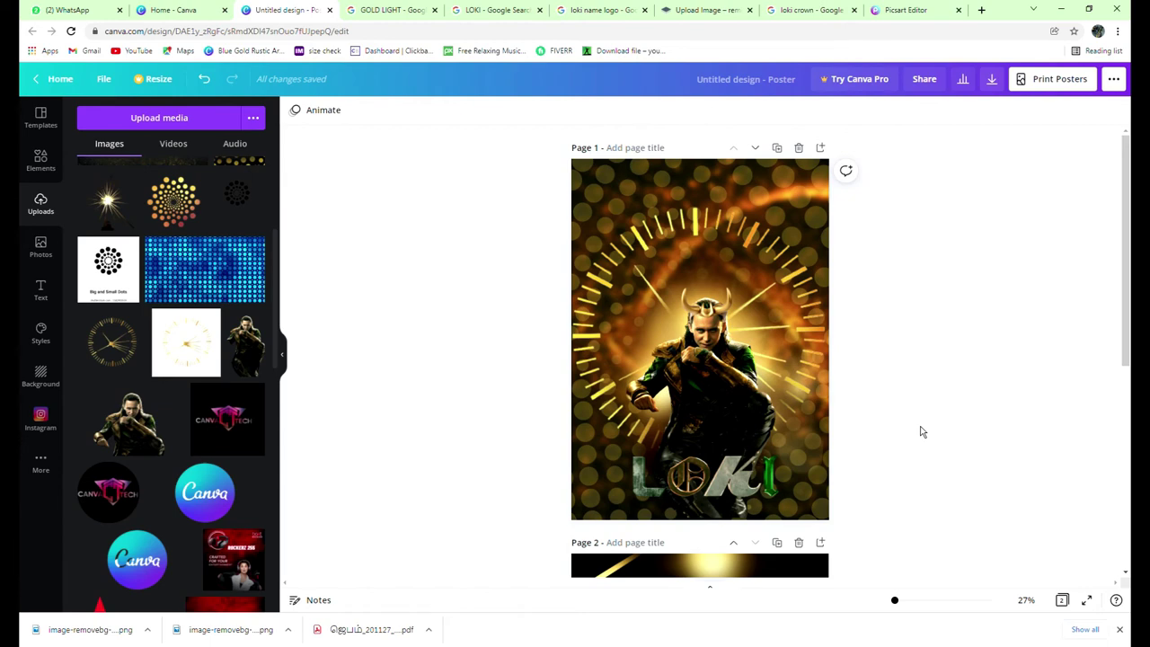
Undo the last change to the upper-arm clock hand, nudge it slightly up and left, and send it backward.
key("ctrl+z")
left_click(750, 375)
left_click_drag(751, 381, 750, 380)
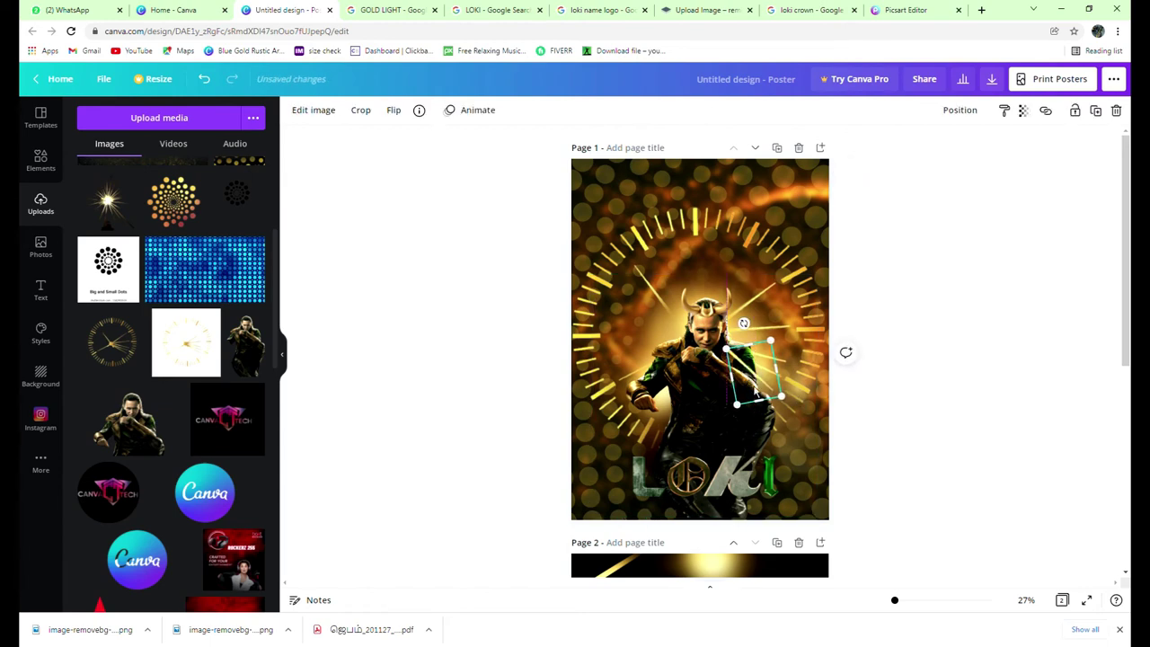
left_click(960, 110)
left_click(911, 147)
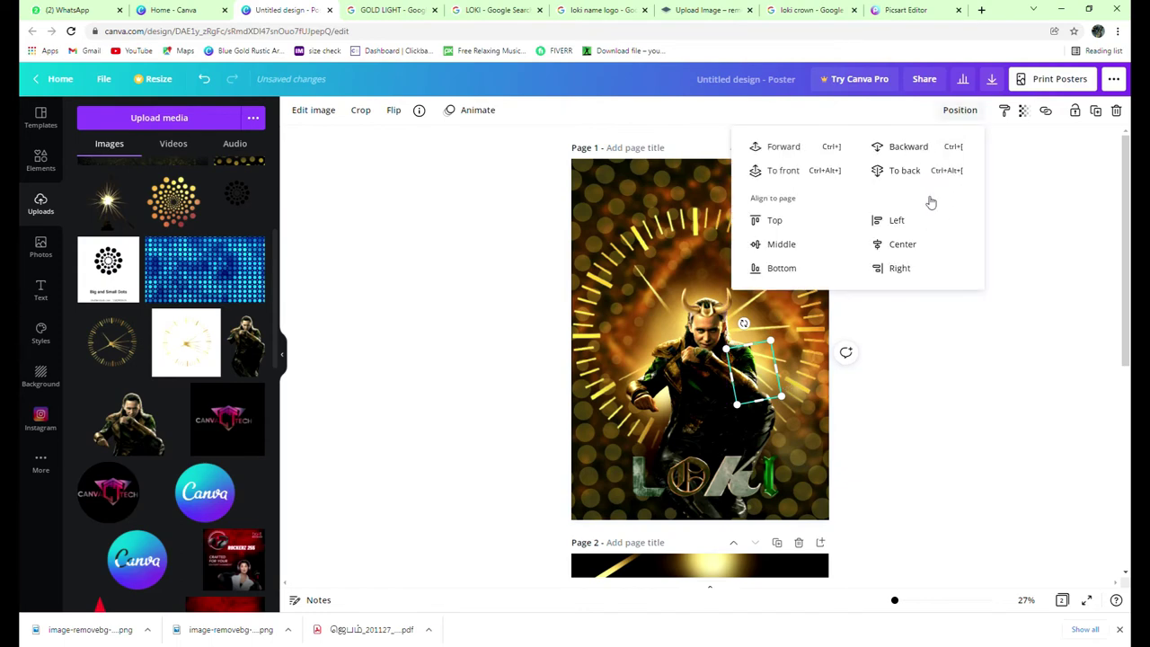
left_click(1027, 462)
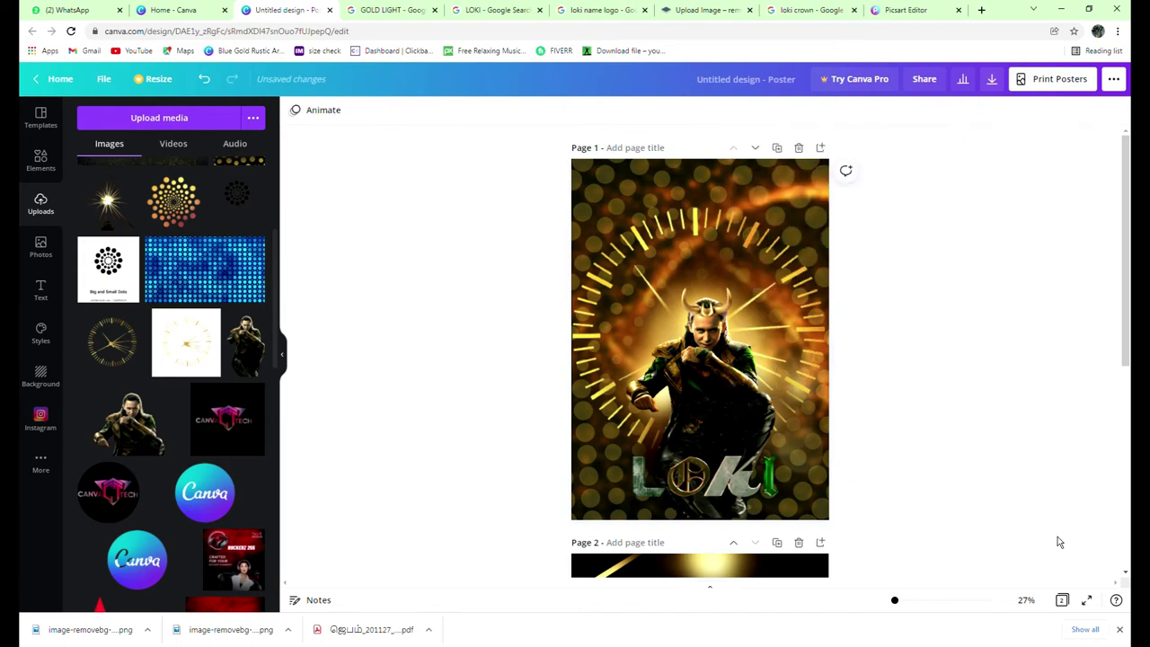
Paste one more cropped clock hand, rotate it to slope the other way, place it by the character's raised forearm and send it backward.
left_click(641, 310)
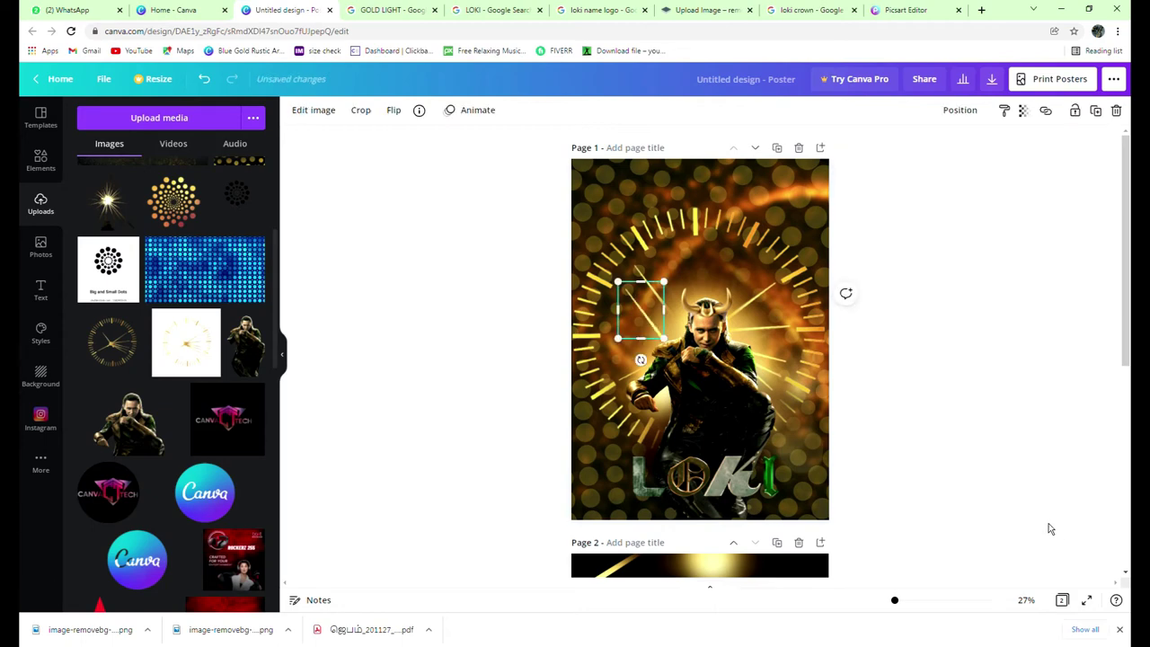
left_click_drag(641, 359, 759, 340)
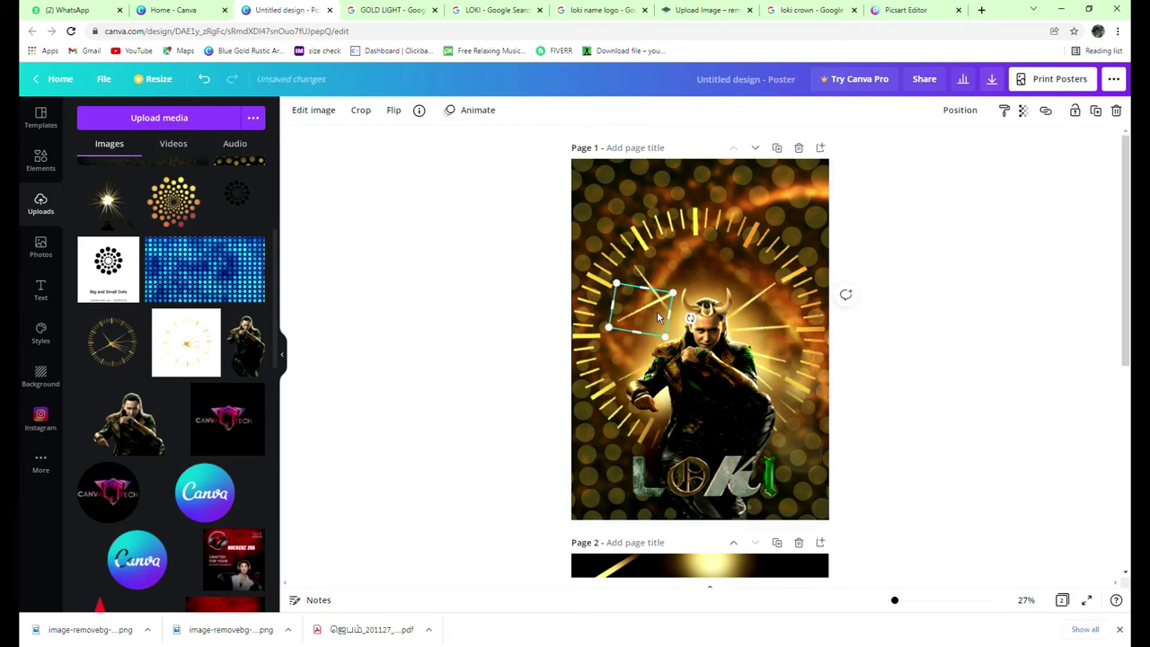
left_click_drag(661, 333, 656, 377)
left_click(961, 111)
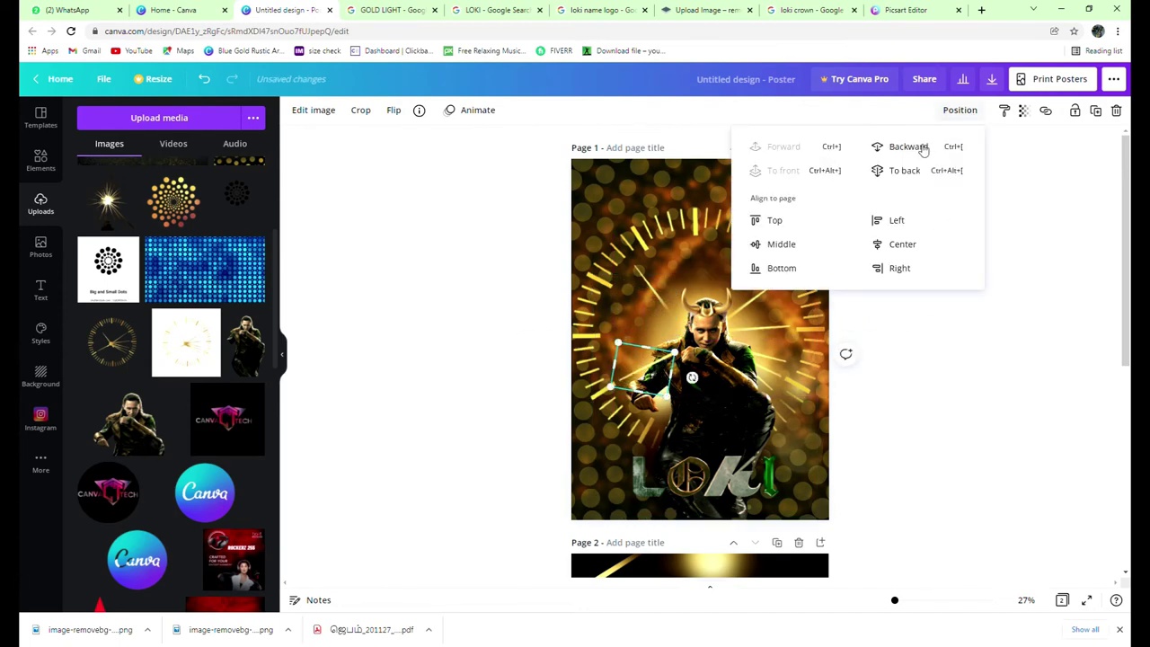
left_click(986, 462)
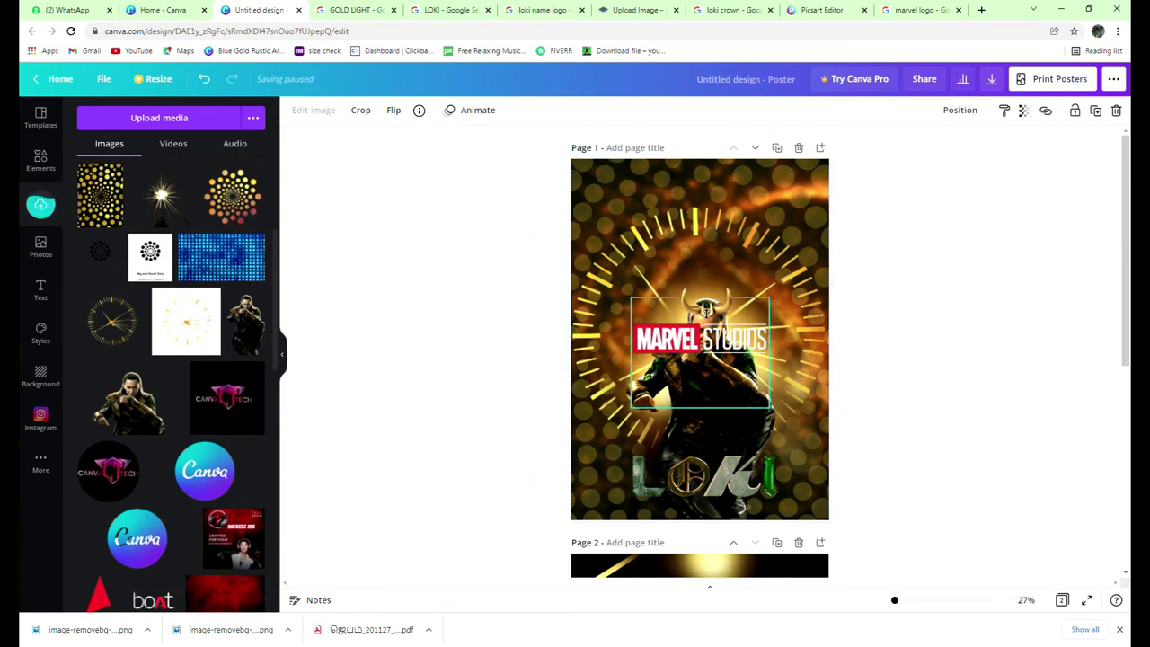
Crop the empty space above and below the MARVEL STUDIOS logo, shrink it and place it just above the LOKI logo.
left_click_drag(701, 270, 709, 333)
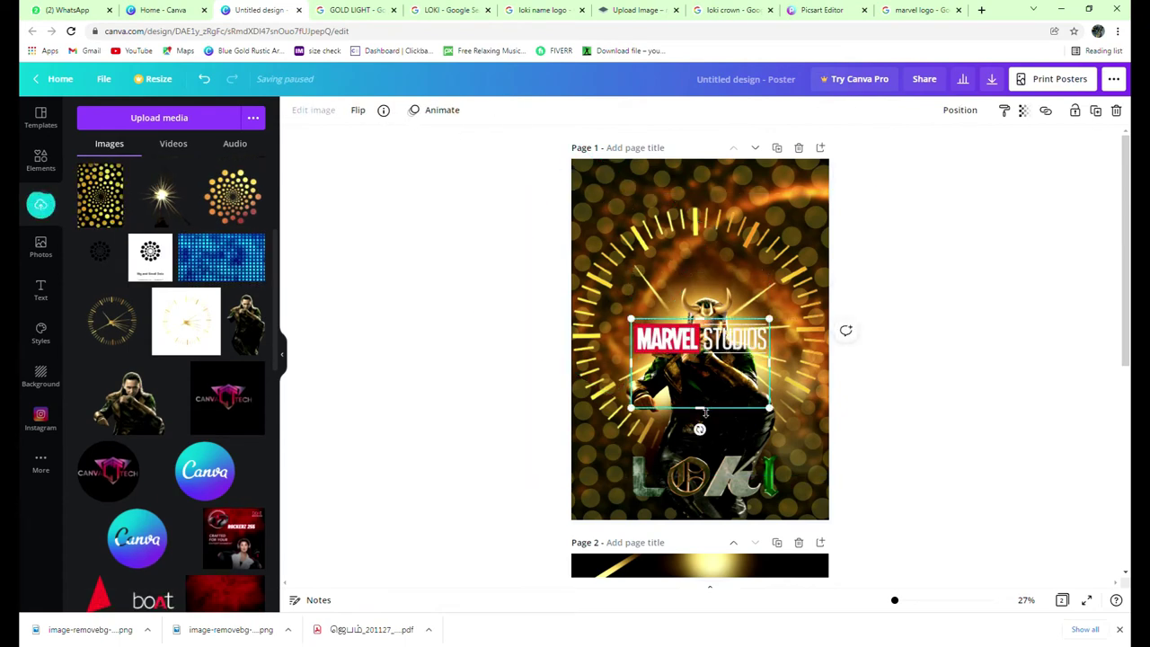
left_click_drag(712, 396, 715, 350)
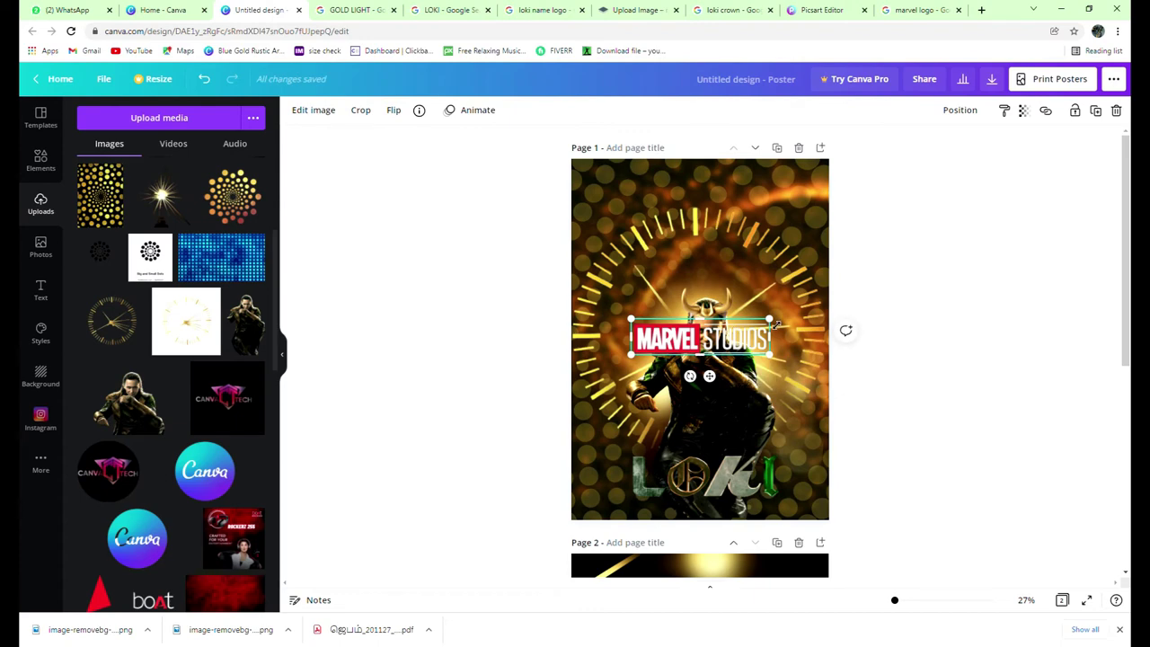
left_click_drag(771, 320, 734, 482)
left_click(952, 488)
left_click(742, 450)
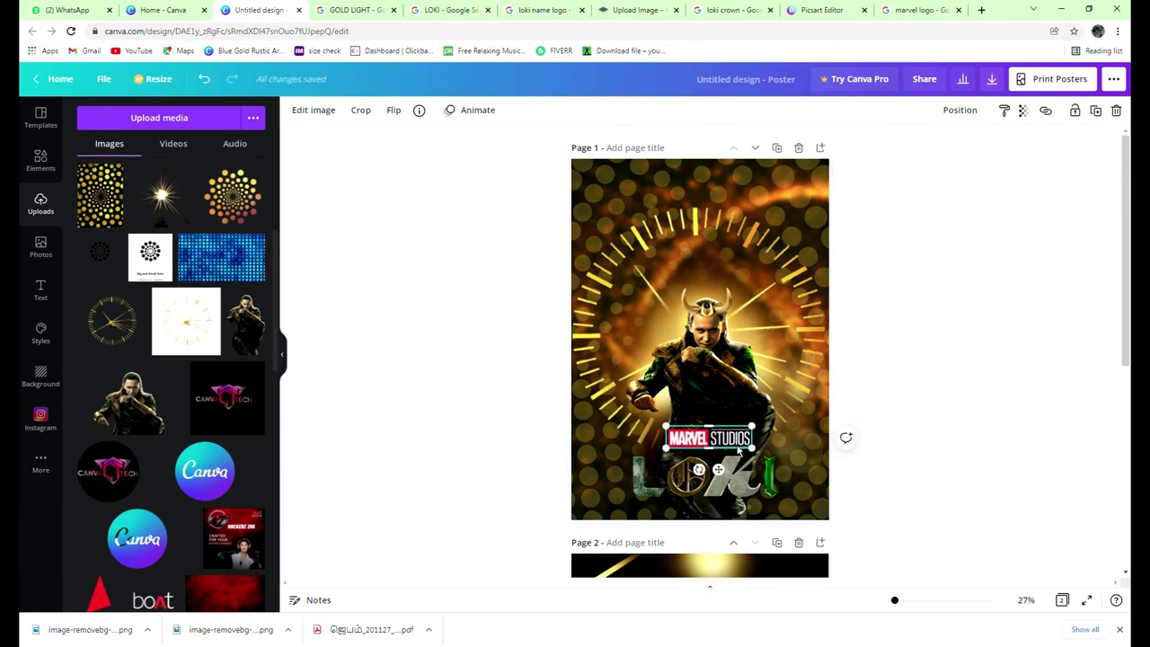
left_click(946, 486)
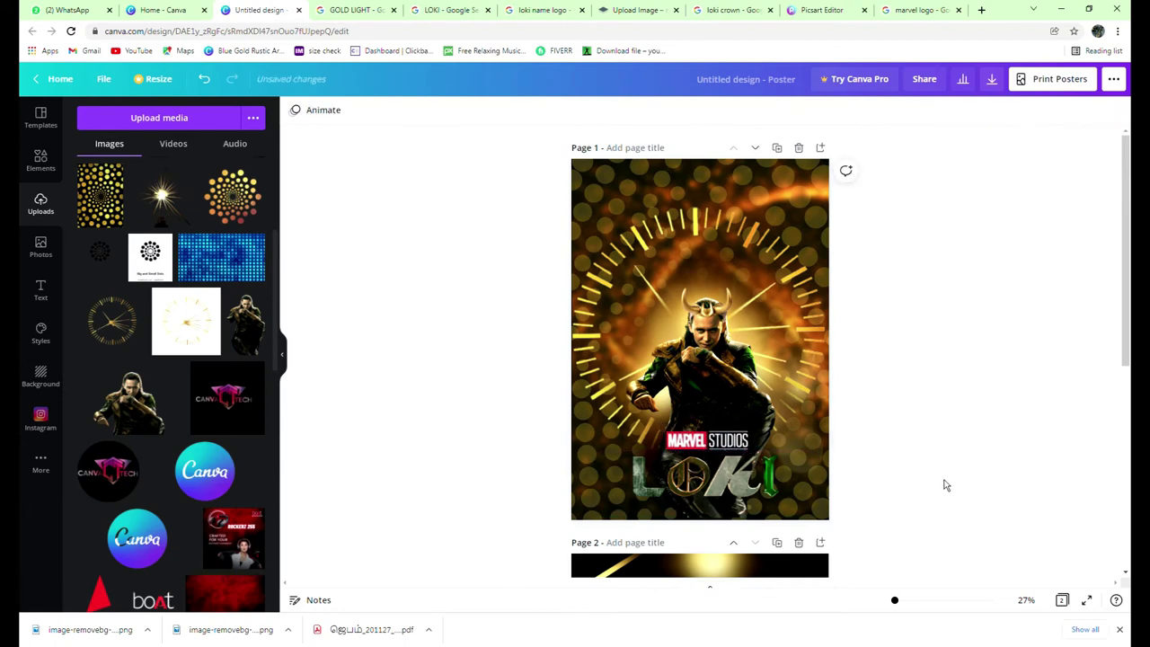
scroll(942, 428, "down", 3)
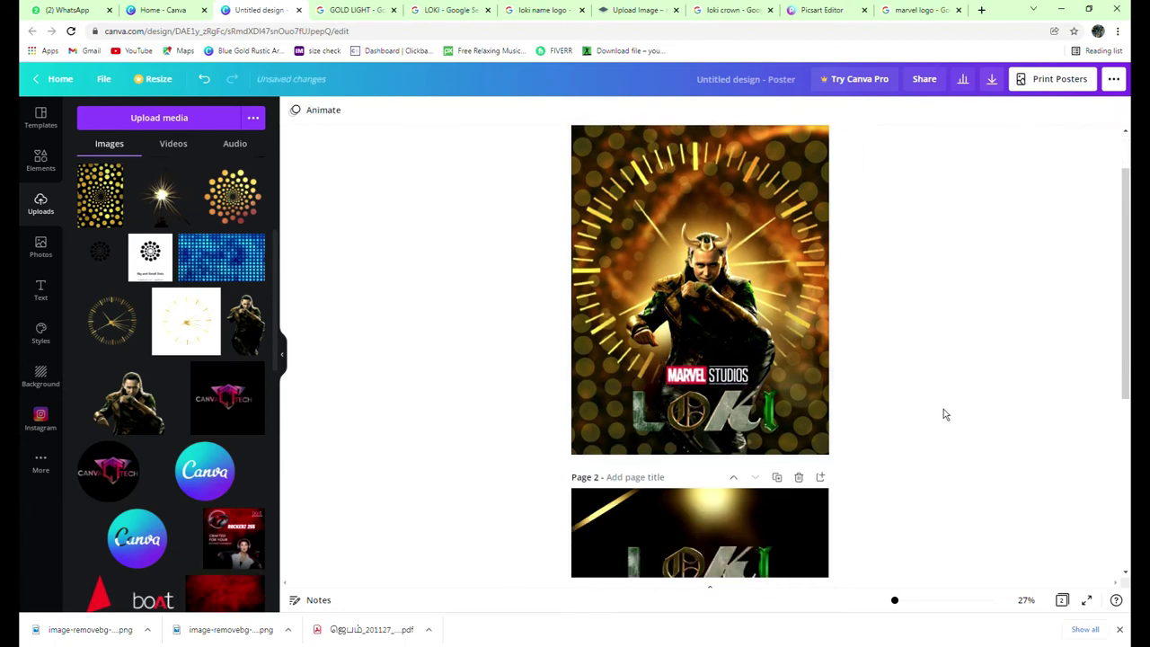
scroll(947, 413, "up", 2)
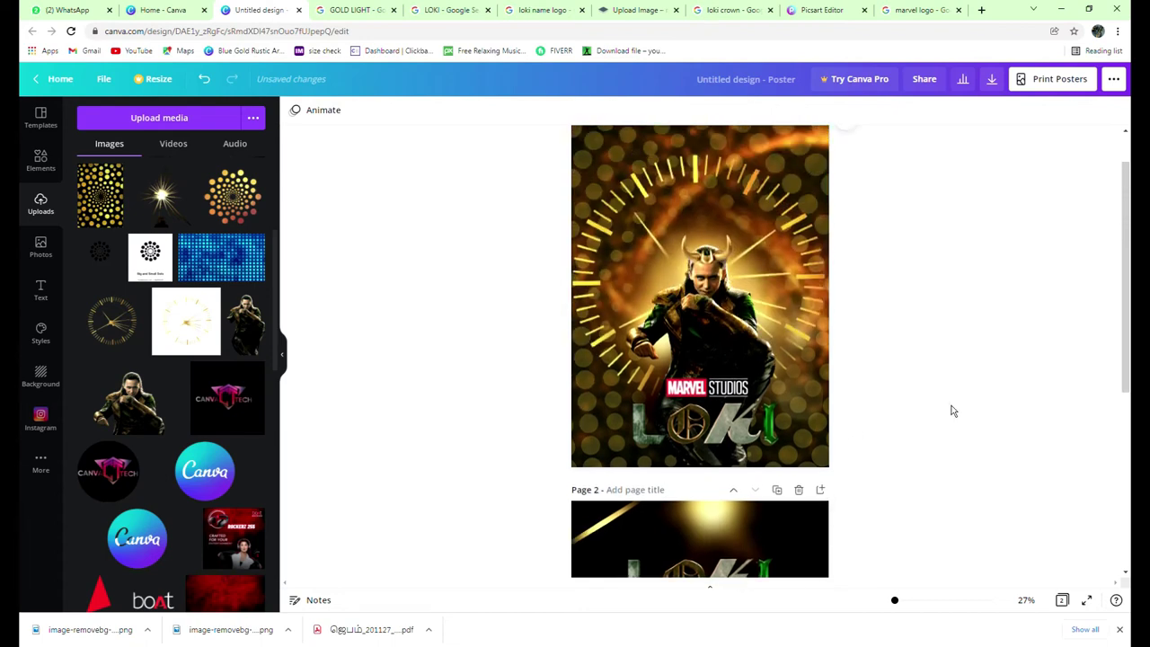
scroll(953, 412, "up", 1)
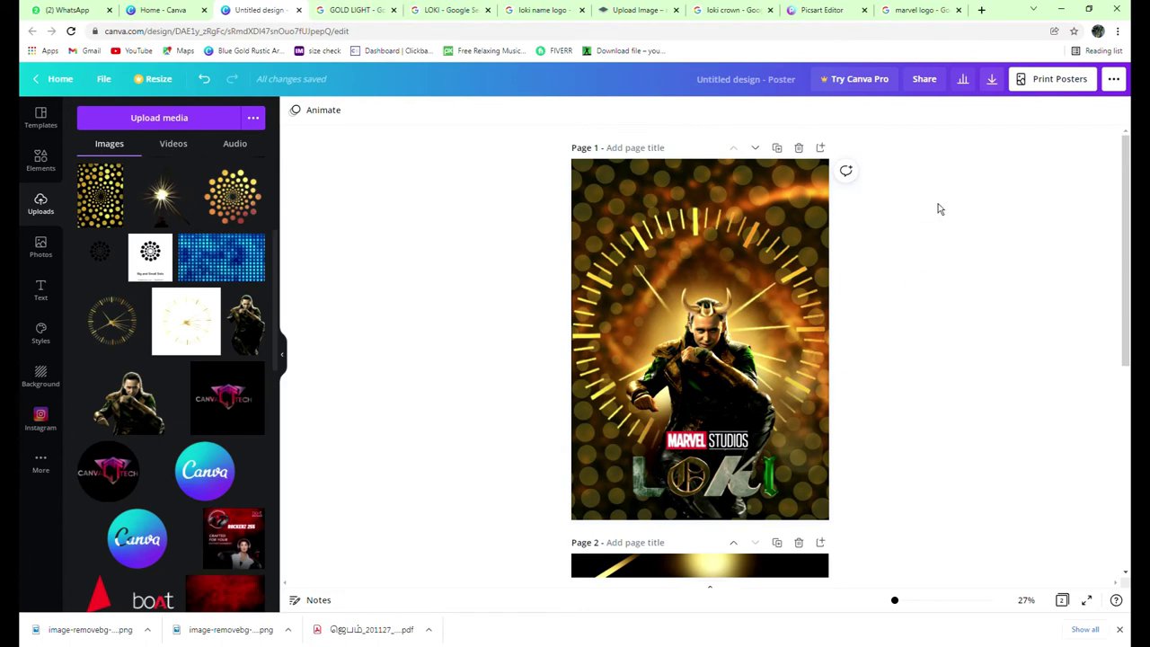
Paste a copy of the grouped light glow behind the character, enlarge it and position it over the poster's upper-left corner.
left_click(757, 481)
left_click(750, 230)
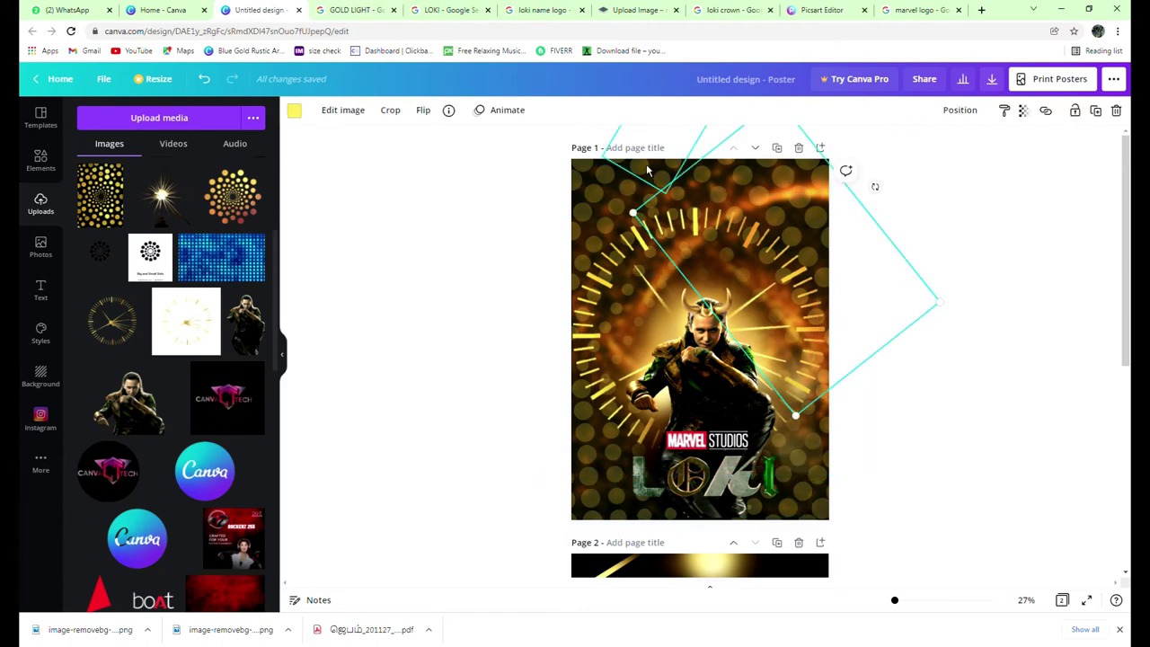
left_click(640, 171)
left_click(600, 195)
left_click(749, 260)
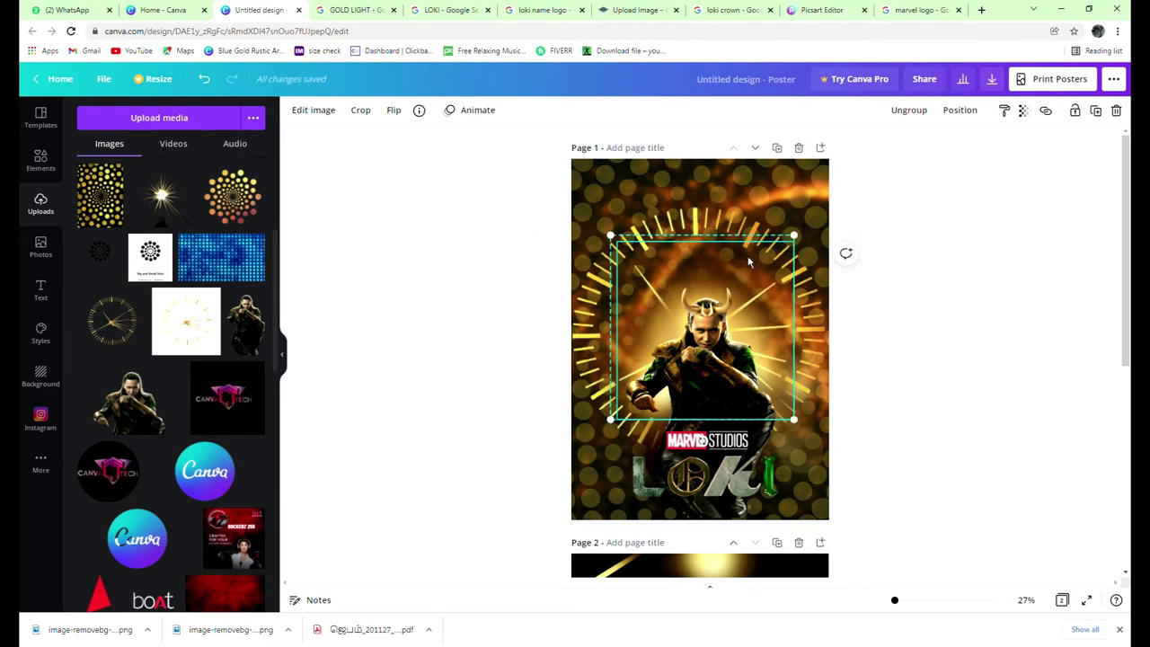
key("ctrl+v")
left_click_drag(730, 184, 590, 185)
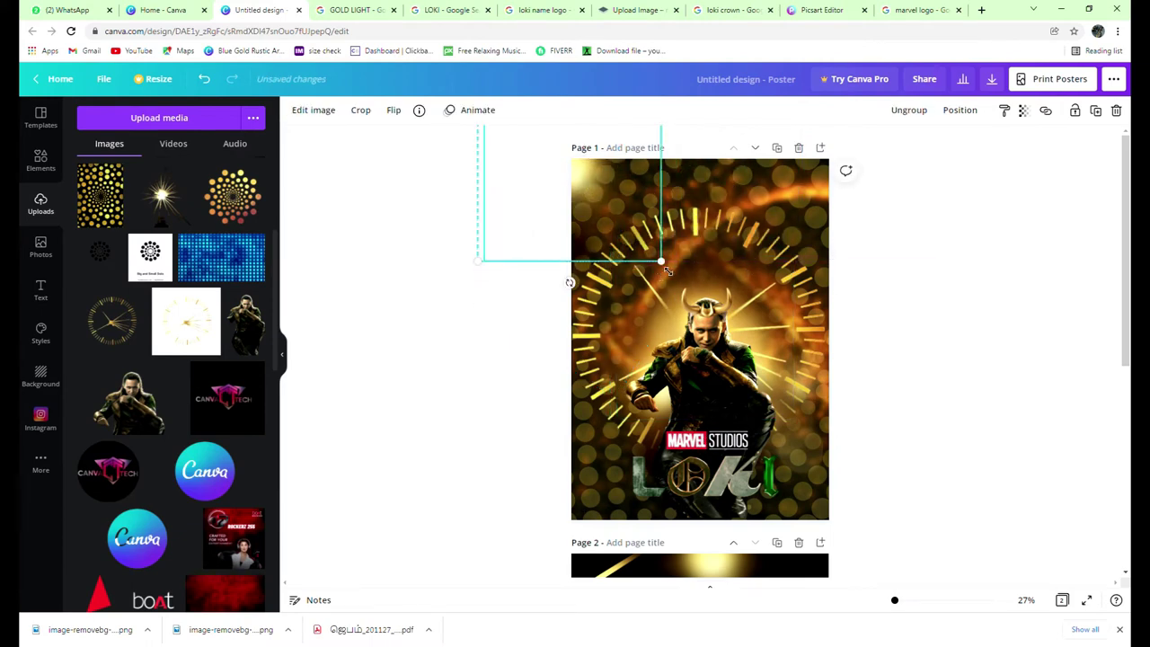
left_click_drag(661, 261, 838, 488)
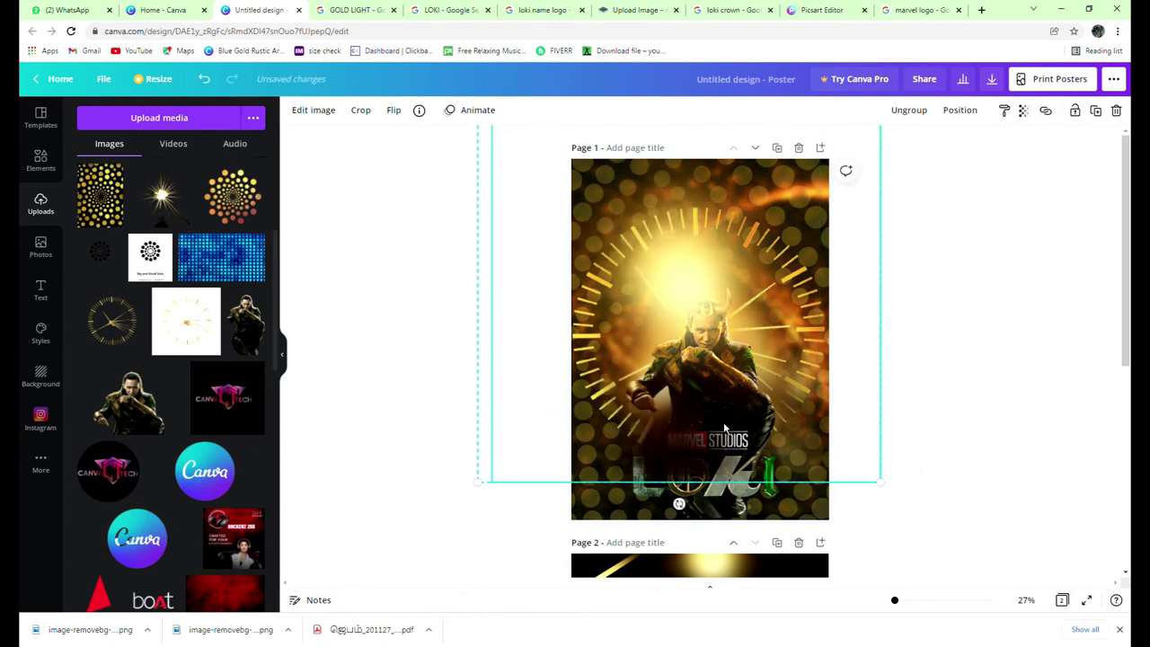
left_click_drag(724, 429, 574, 289)
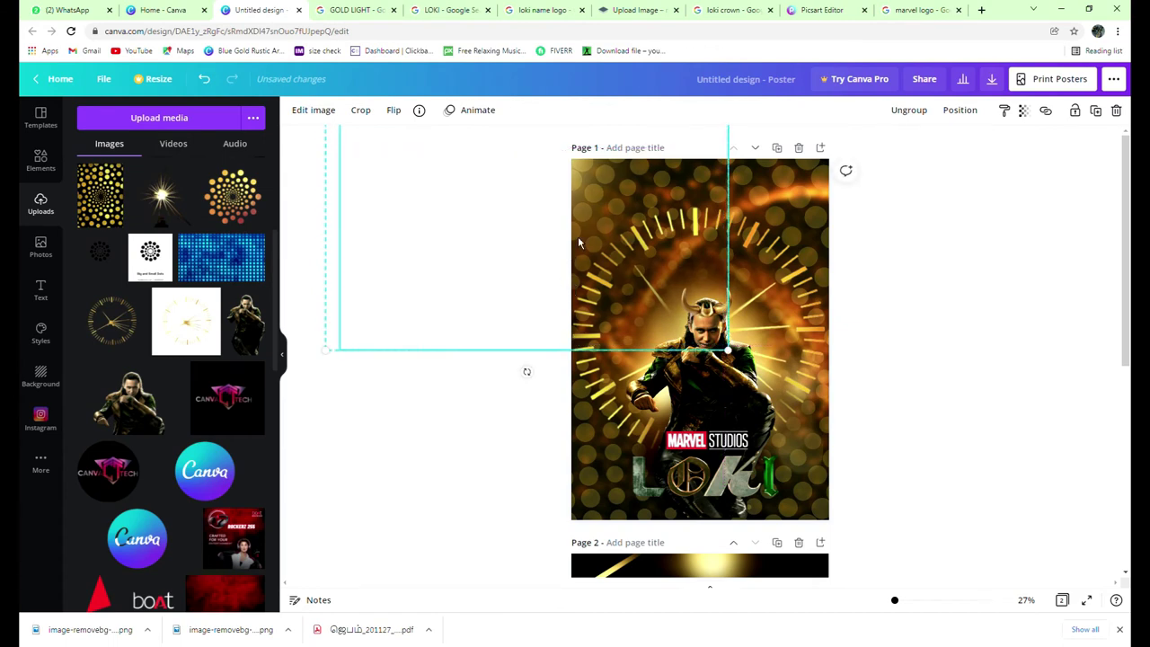
Duplicate the enlarged corner glow, shift the copy along the poster's upper-left edge and rotate it slightly clockwise.
right_click(579, 235)
left_click(610, 257)
key("ctrl+v")
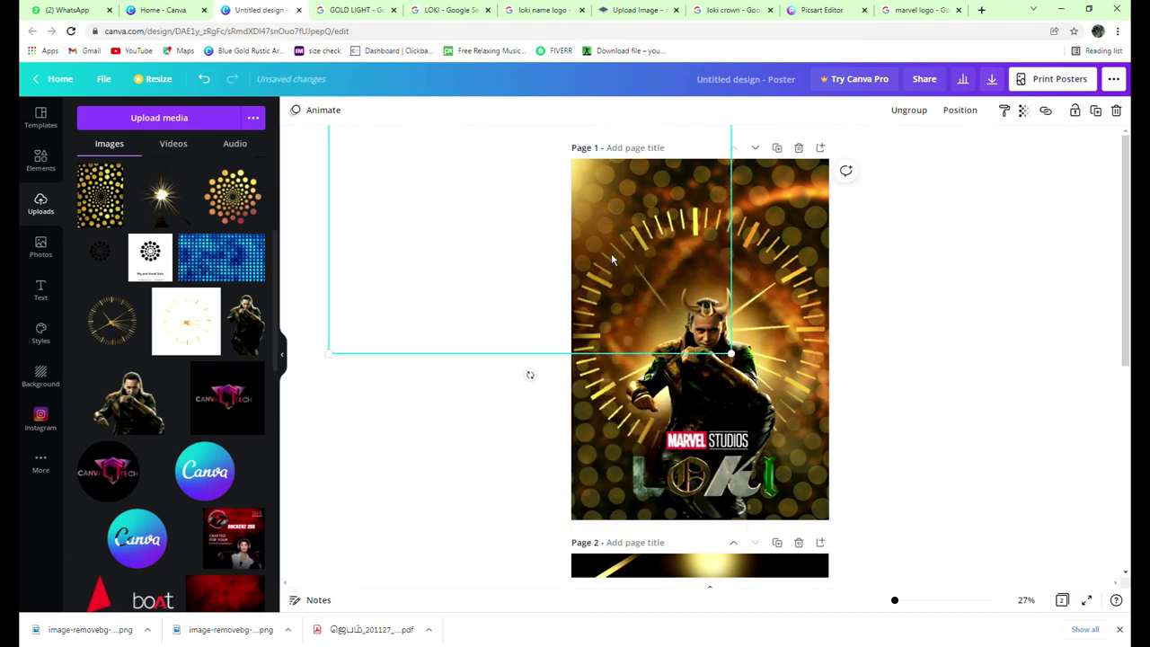
left_click_drag(605, 228, 641, 190)
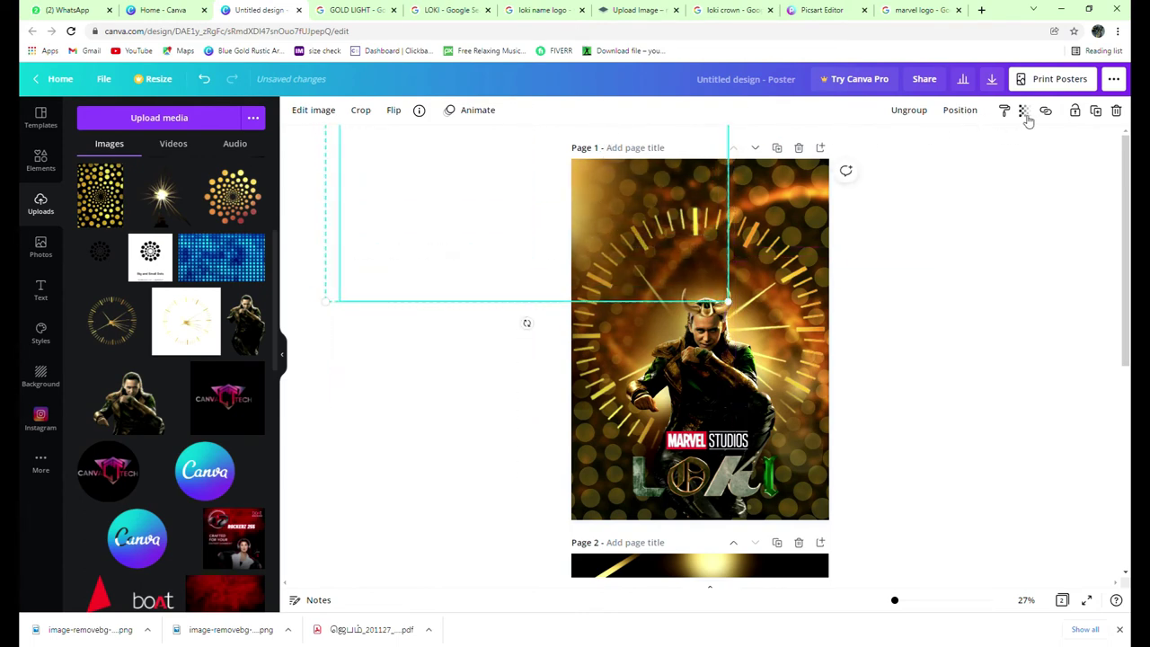
left_click(393, 110)
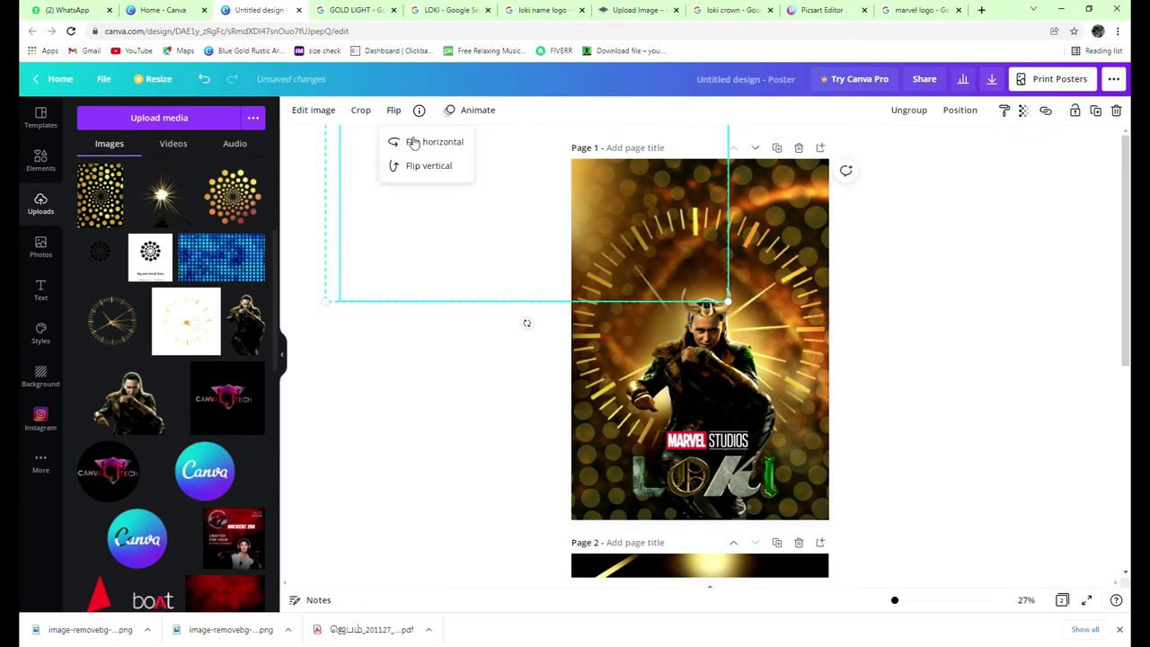
left_click_drag(612, 176, 596, 233)
left_click_drag(529, 331, 483, 323)
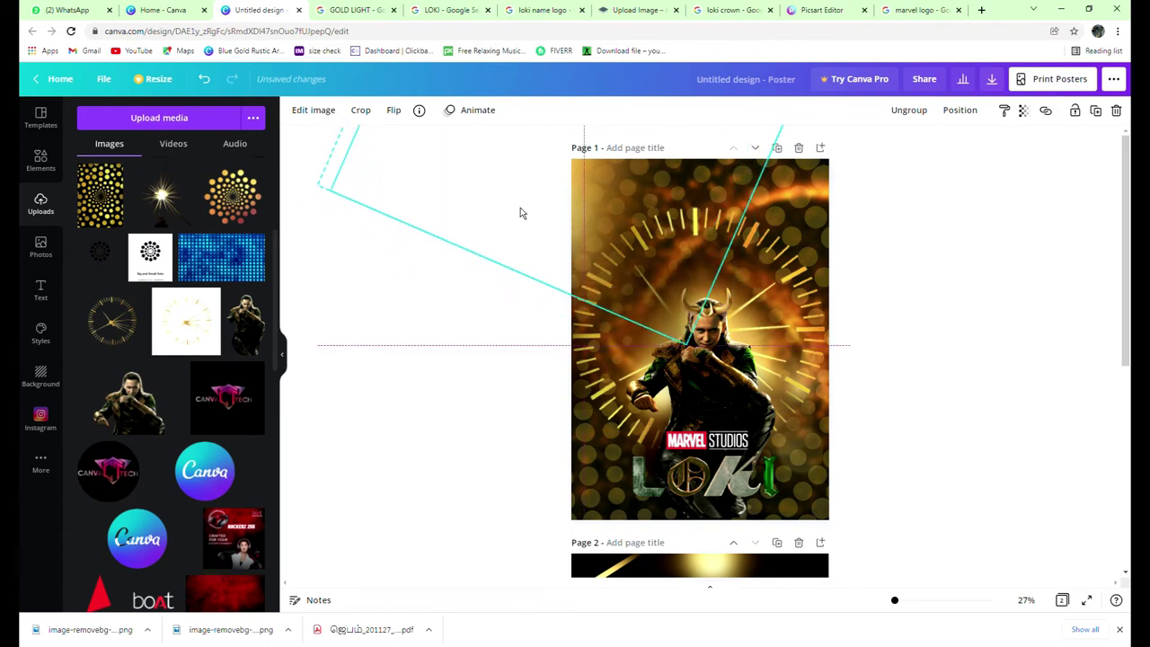
left_click(1047, 385)
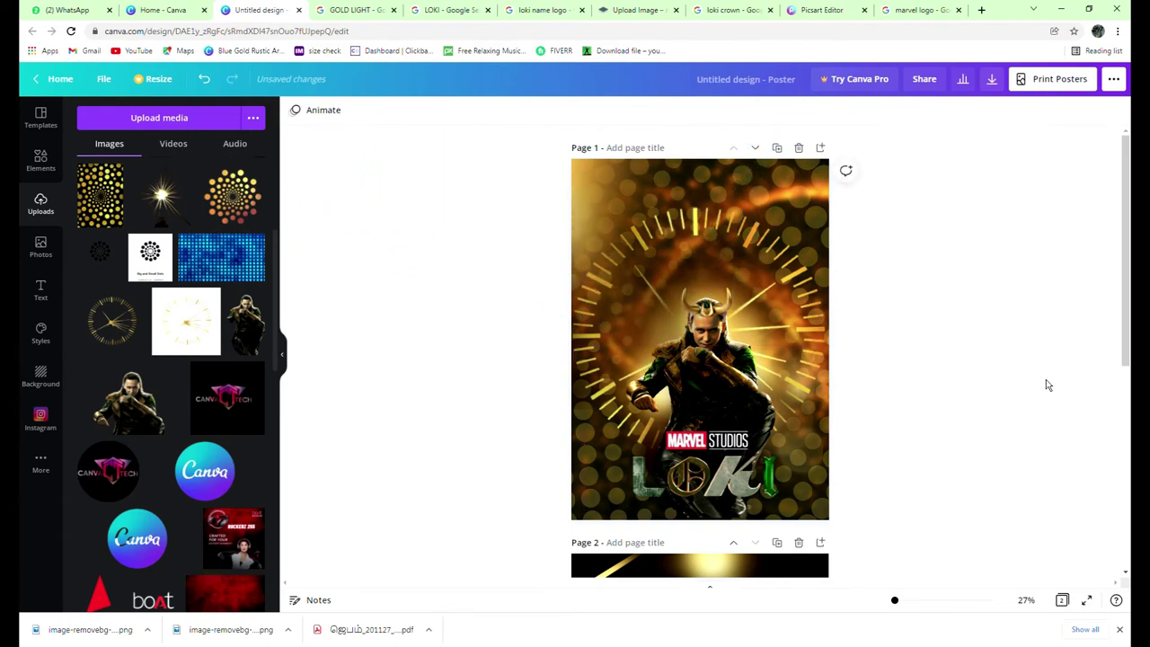
Paste another copy of the enlarged glow and move it to the poster's lower-left corner.
left_click(596, 202)
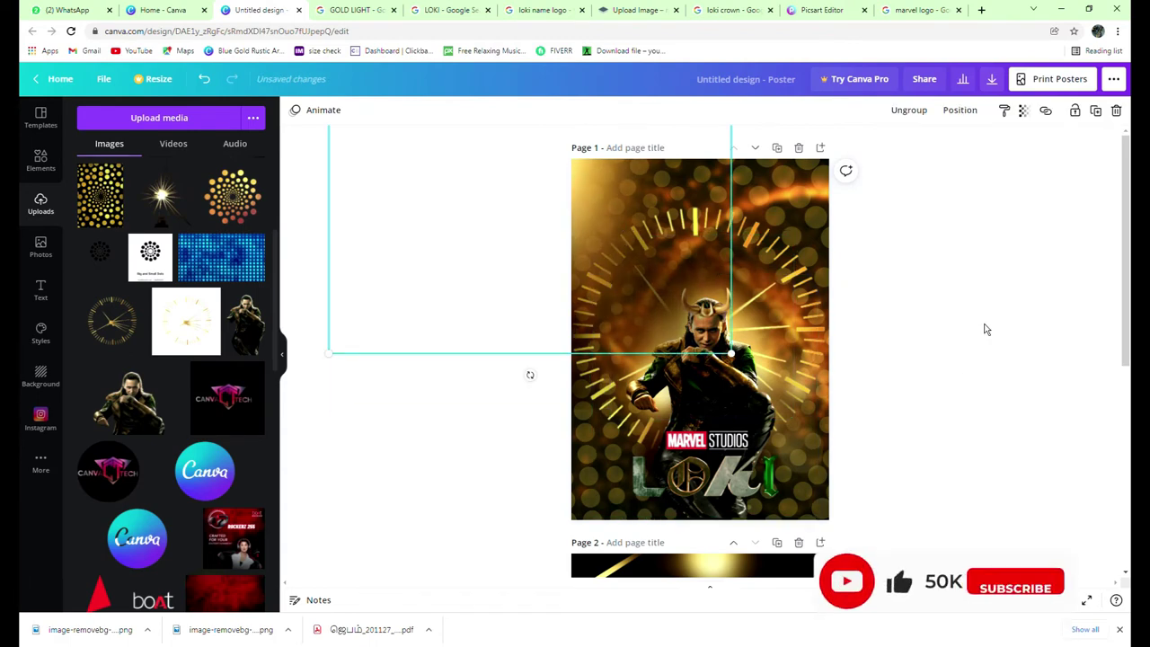
left_click(614, 203)
left_click_drag(636, 170, 656, 151)
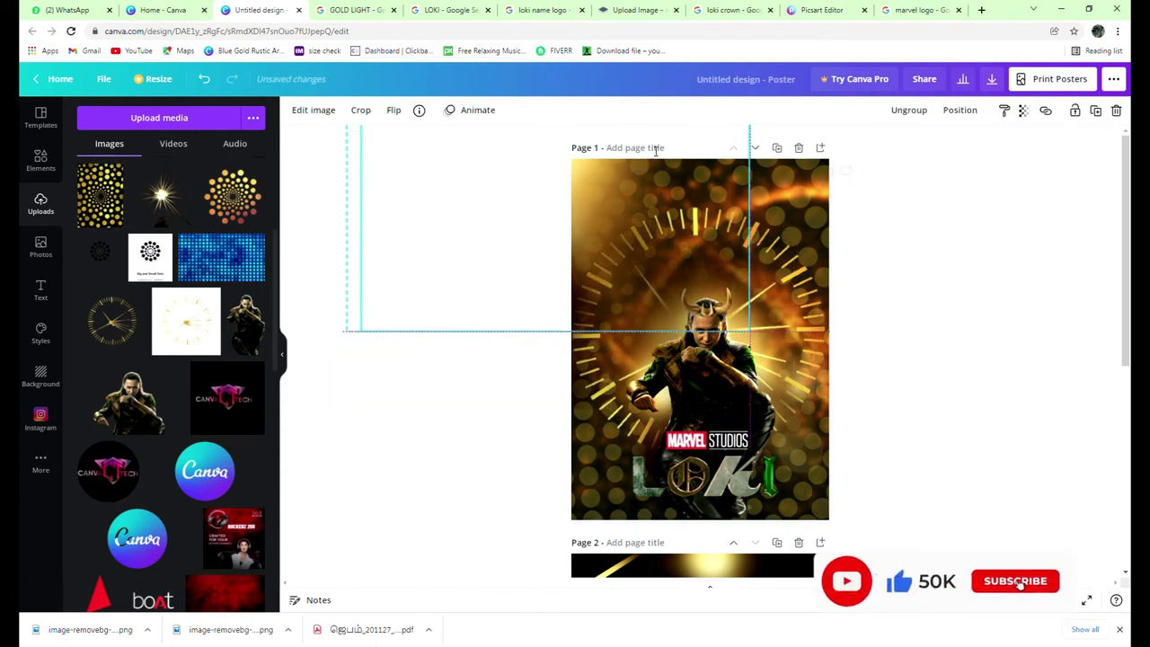
left_click_drag(644, 180, 610, 562)
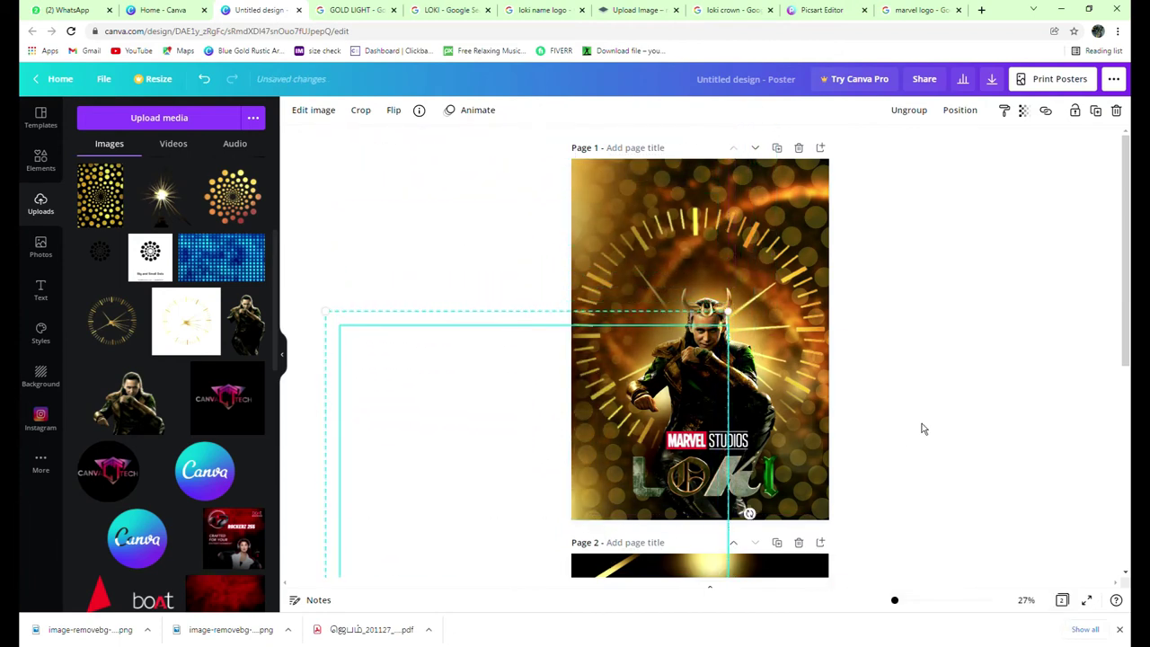
Paste another copy of the enlarged corner glow and move it to the poster's lower-right corner.
left_click(966, 420)
key("ctrl+z")
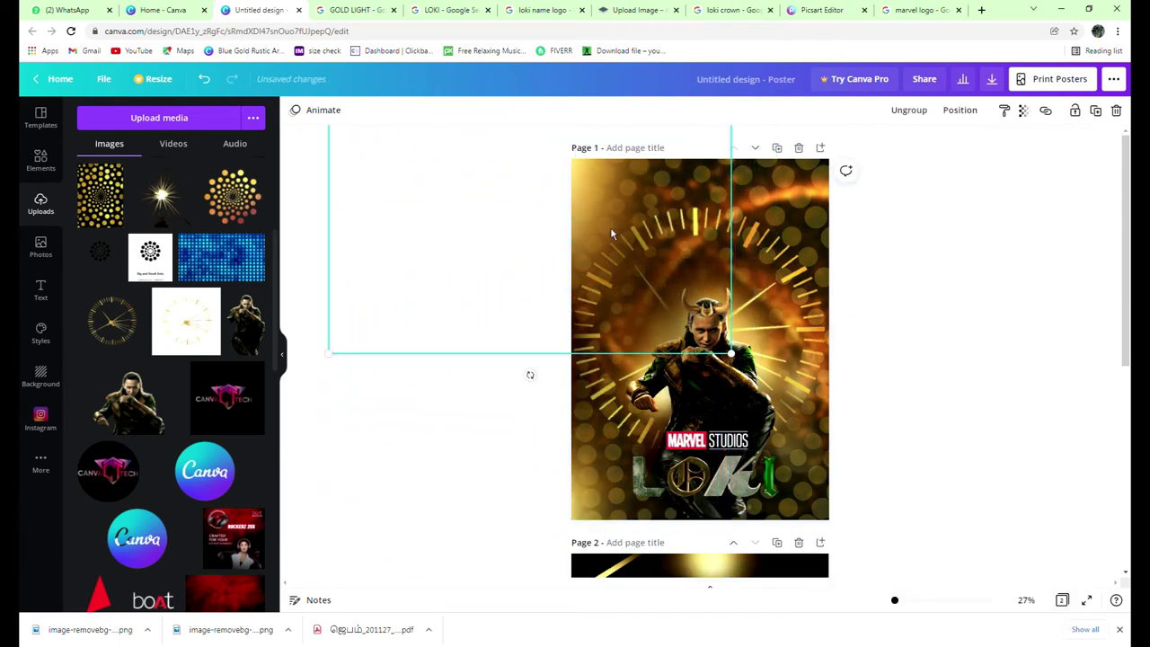
left_click_drag(611, 234, 935, 579)
Add another copy of the corner glow, place it over the poster's upper-right corner, rotate it diagonally and nudge it down.
key("ctrl+z")
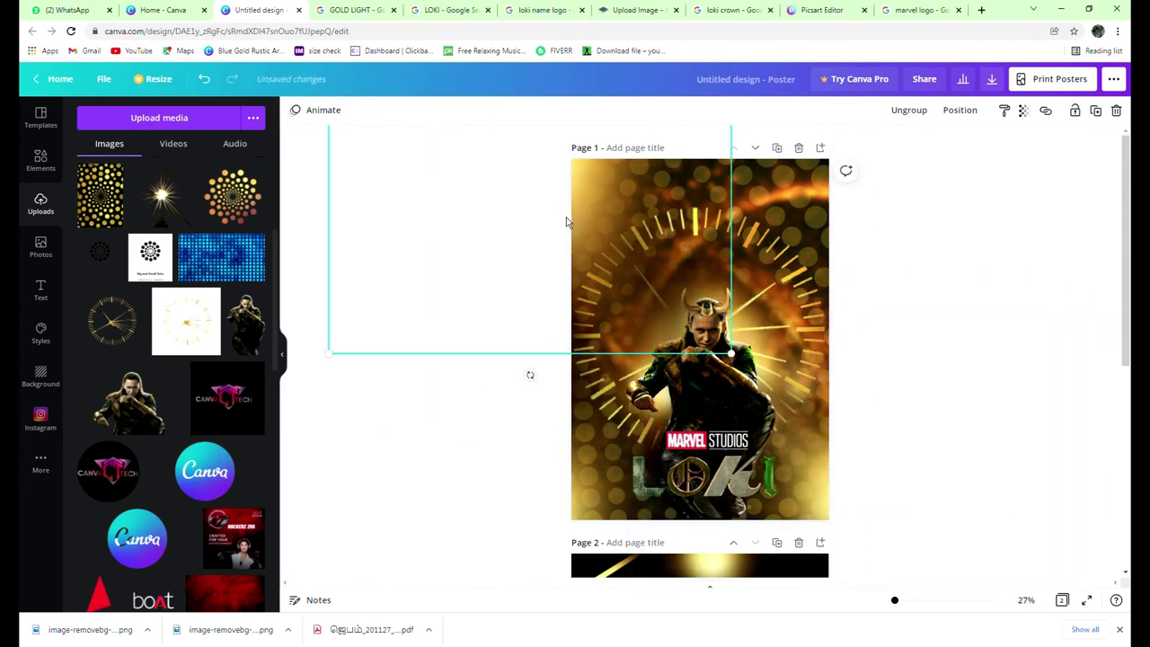
left_click_drag(730, 201, 878, 205)
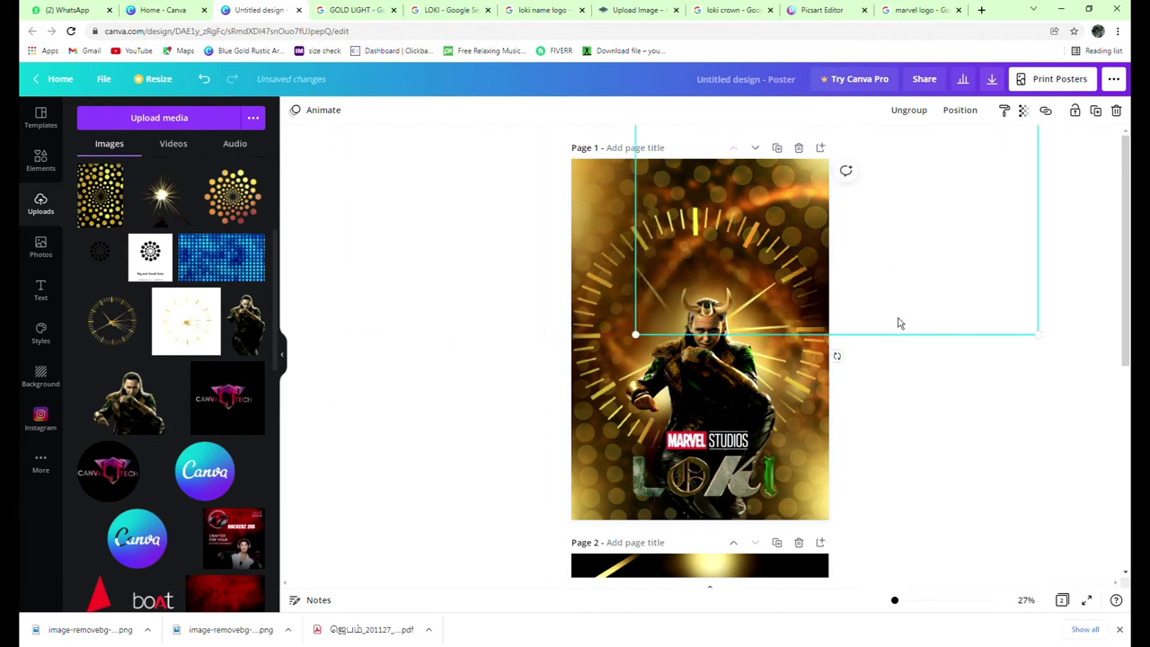
left_click_drag(845, 365, 971, 314)
key("Down")
key("Down")
key("Down")
key("Down")
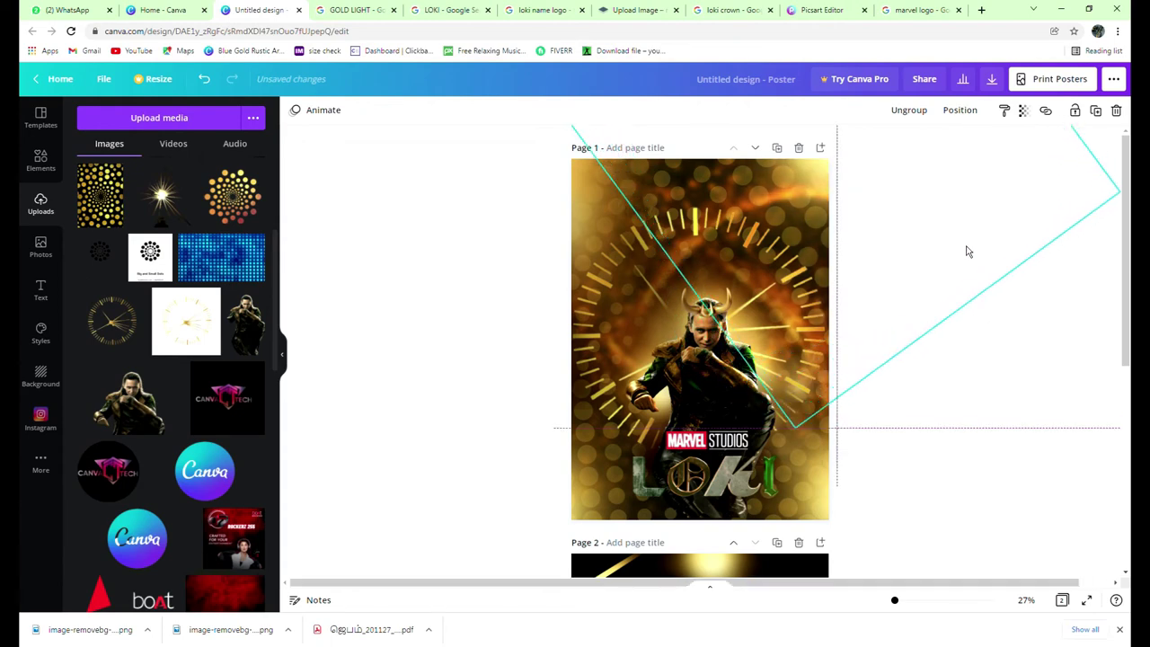
left_click(1029, 374)
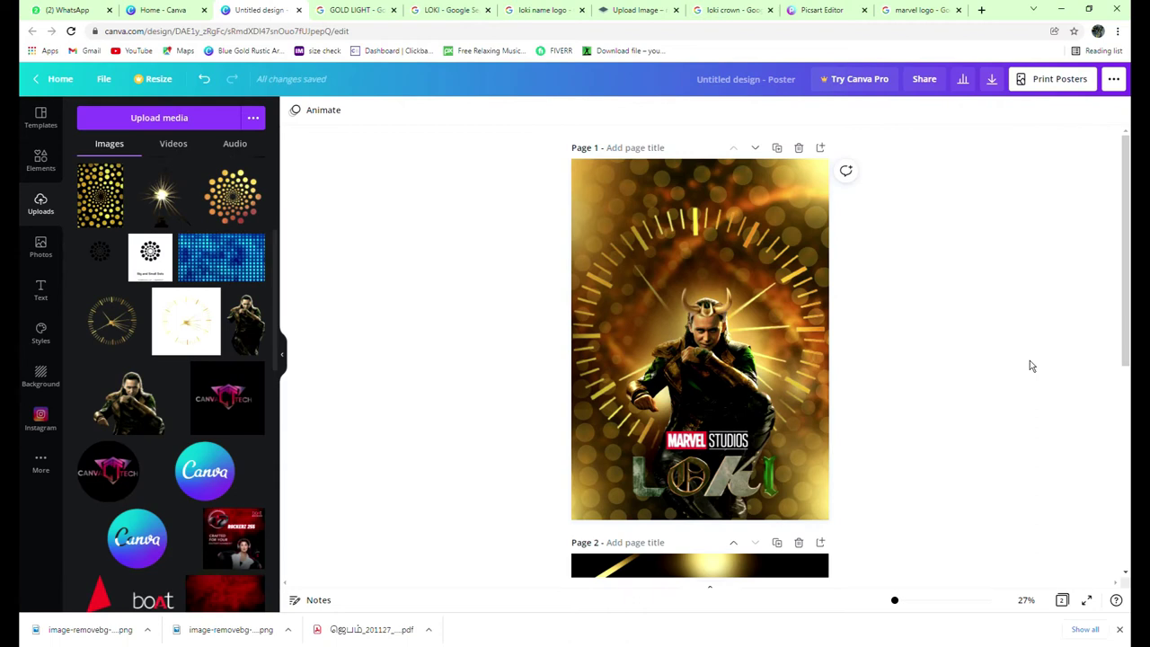
Rotate the upper-left corner glow slightly counterclockwise and shift the lower-left glow a little further into the poster.
left_click(651, 292)
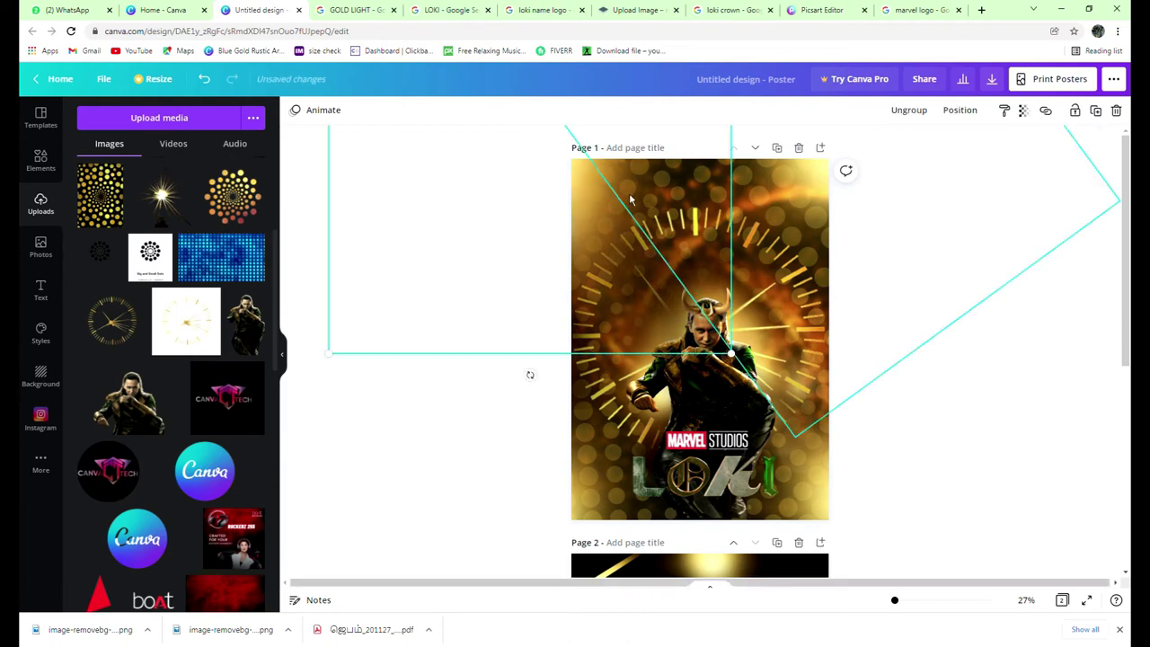
left_click_drag(530, 376, 527, 217)
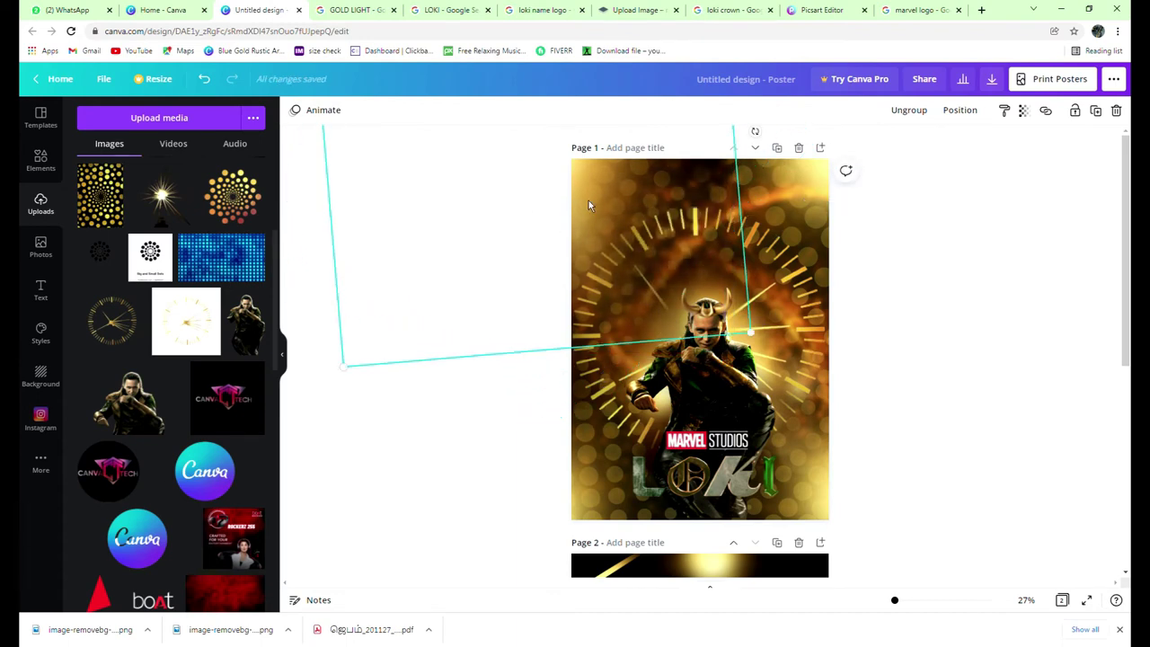
left_click_drag(665, 176, 610, 504)
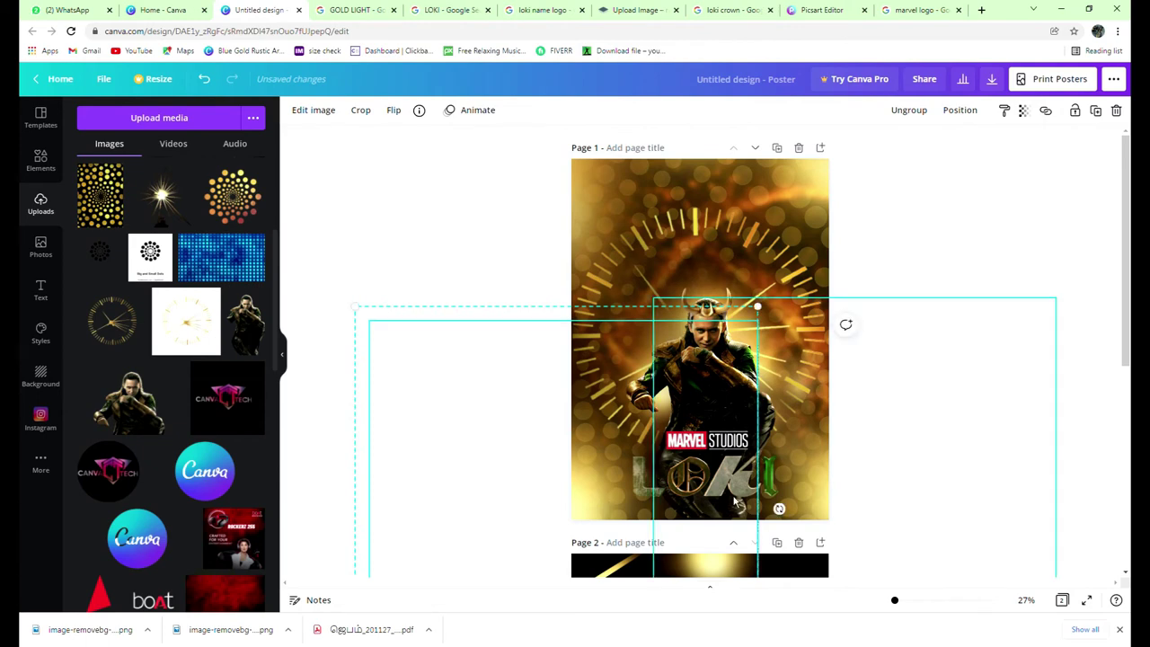
left_click(925, 441)
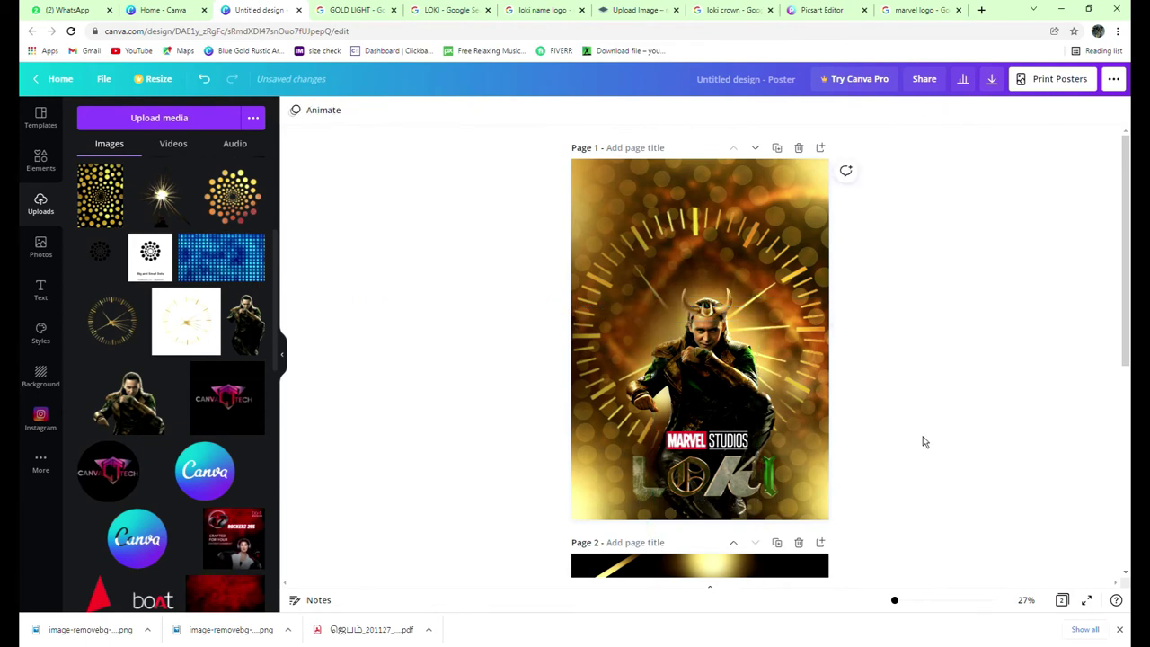
Try a smaller size for the glow in the poster's lower-right corner.
left_click(807, 506)
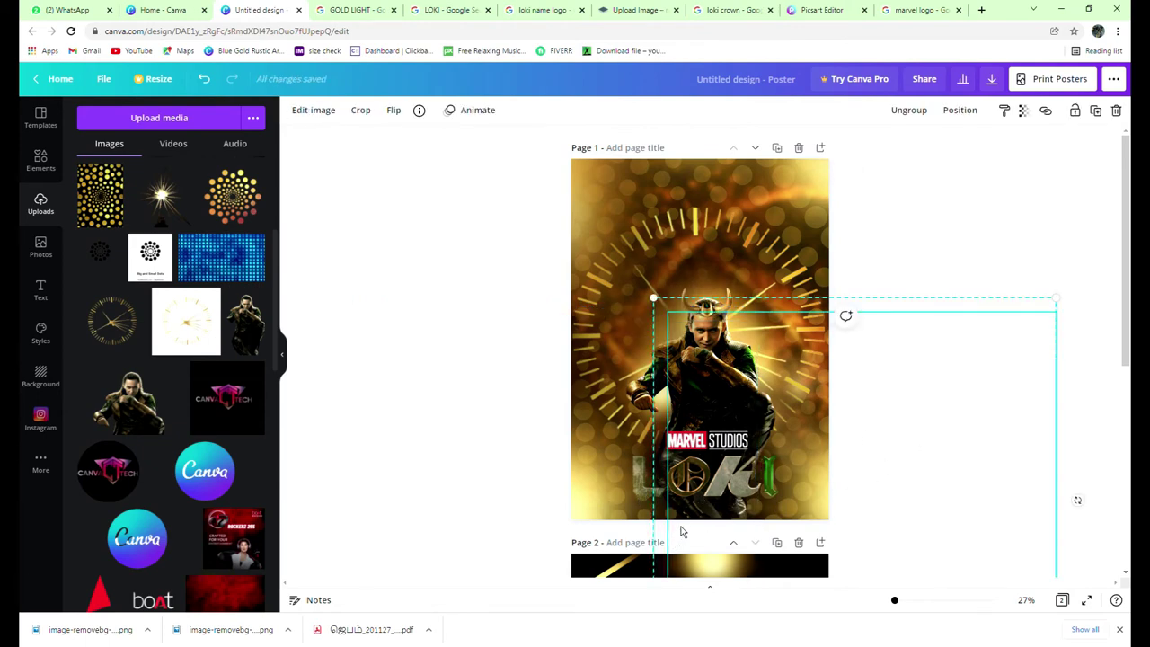
left_click_drag(668, 311, 774, 420)
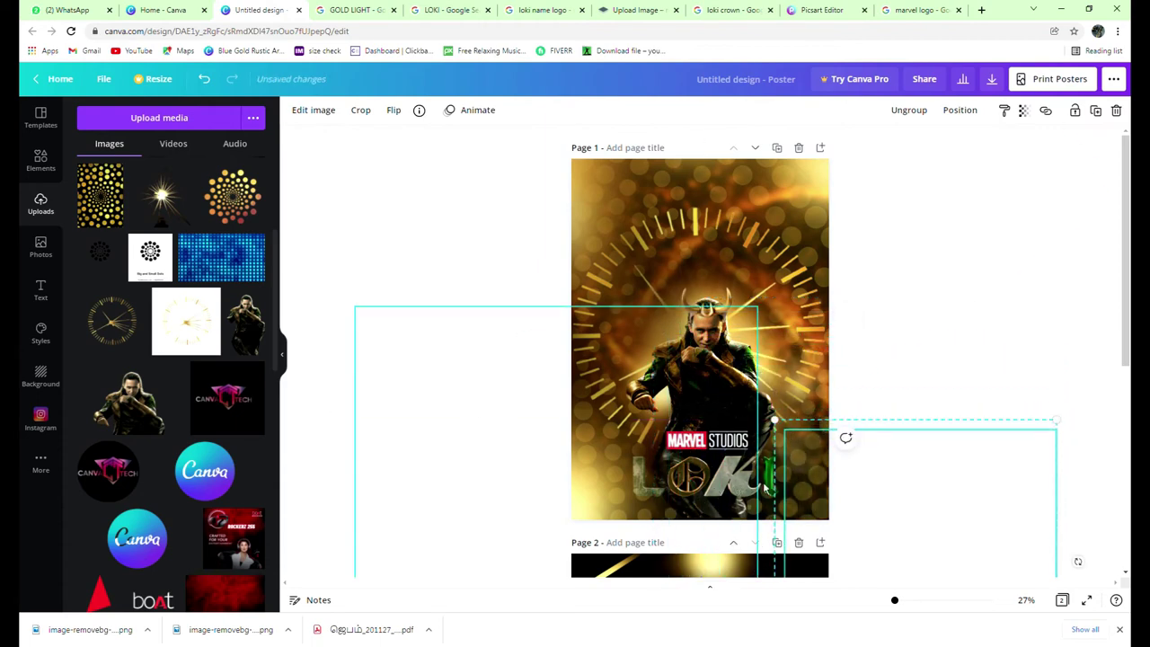
Nudge the LOKI logo slightly to the left.
left_click(766, 488)
key("Left")
key("Left")
key("Left")
key("Left")
key("Left")
key("Left")
key("Left")
key("Left")
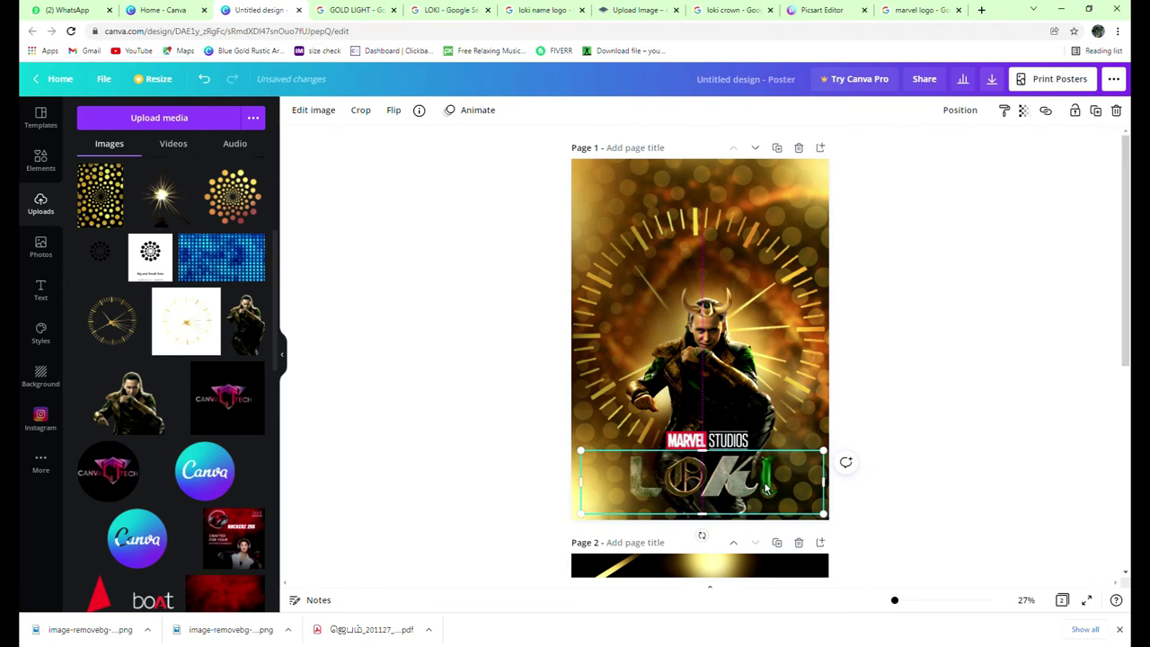
Enlarge the lower-right corner glow so it extends up to the character's head.
left_click(828, 490)
left_click_drag(775, 420, 646, 291)
left_click(930, 259)
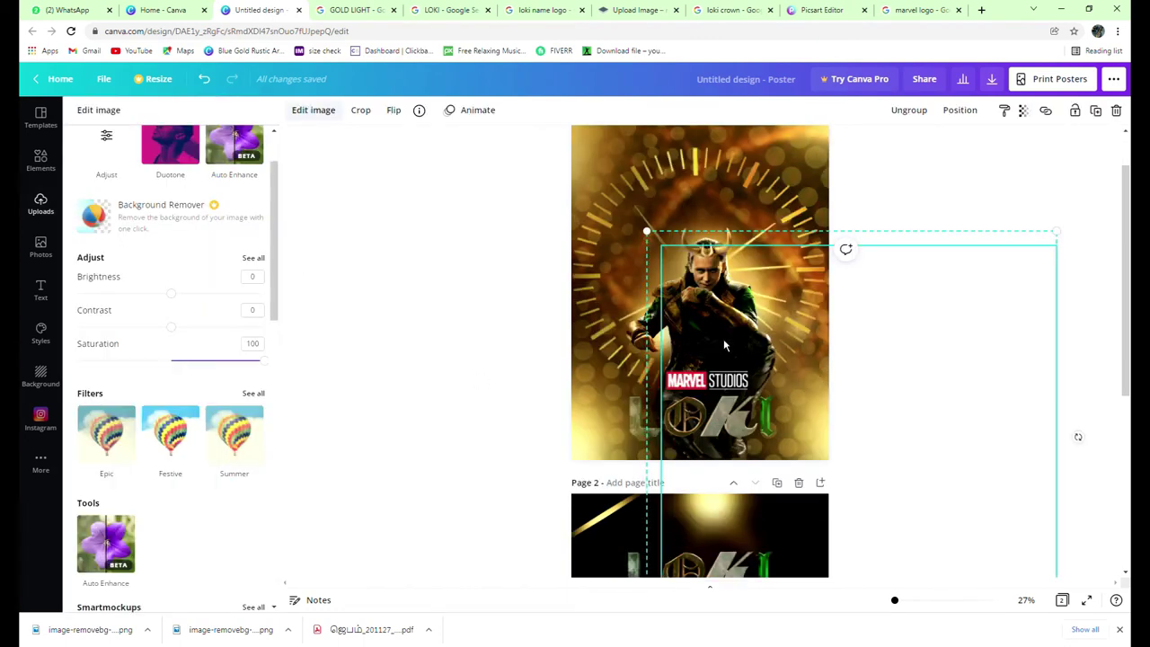
Paste the bright gold crown onto the poster and position it over the character's existing crown.
key("ctrl+v")
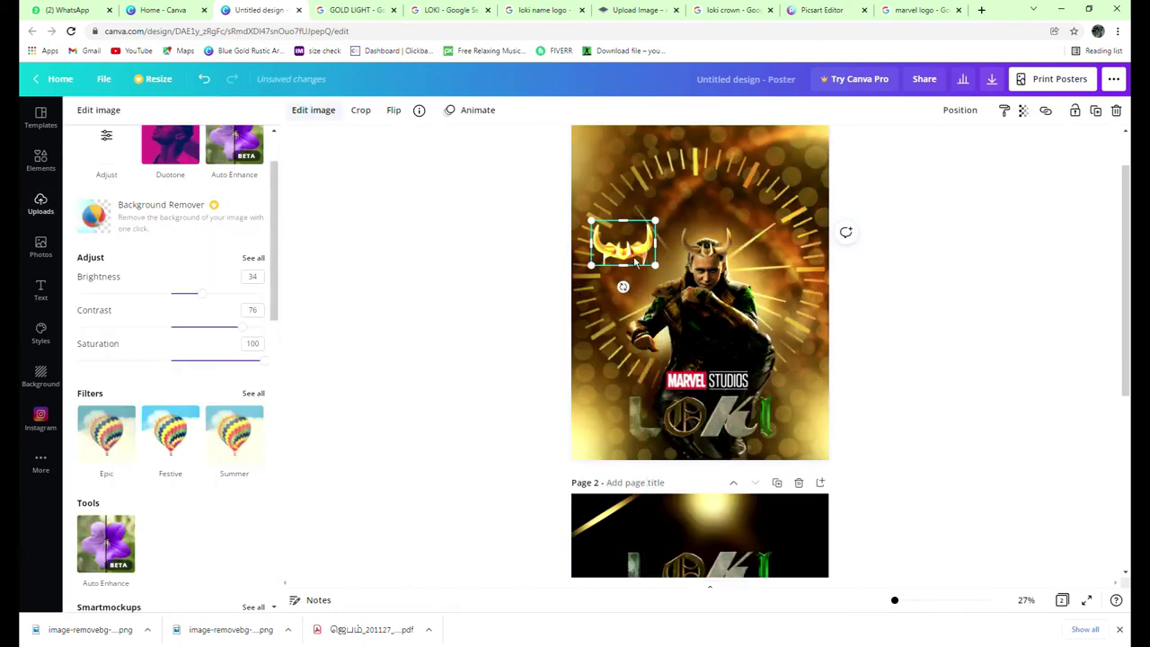
mouse_move(660, 258)
left_mouse_down()
mouse_move(727, 257)
mouse_move(680, 266)
left_mouse_up()
key("Left")
key("Left")
key("Left")
key("Left")
key("Left")
key("Left")
key("Left")
key("Down")
key("Down")
key("Down")
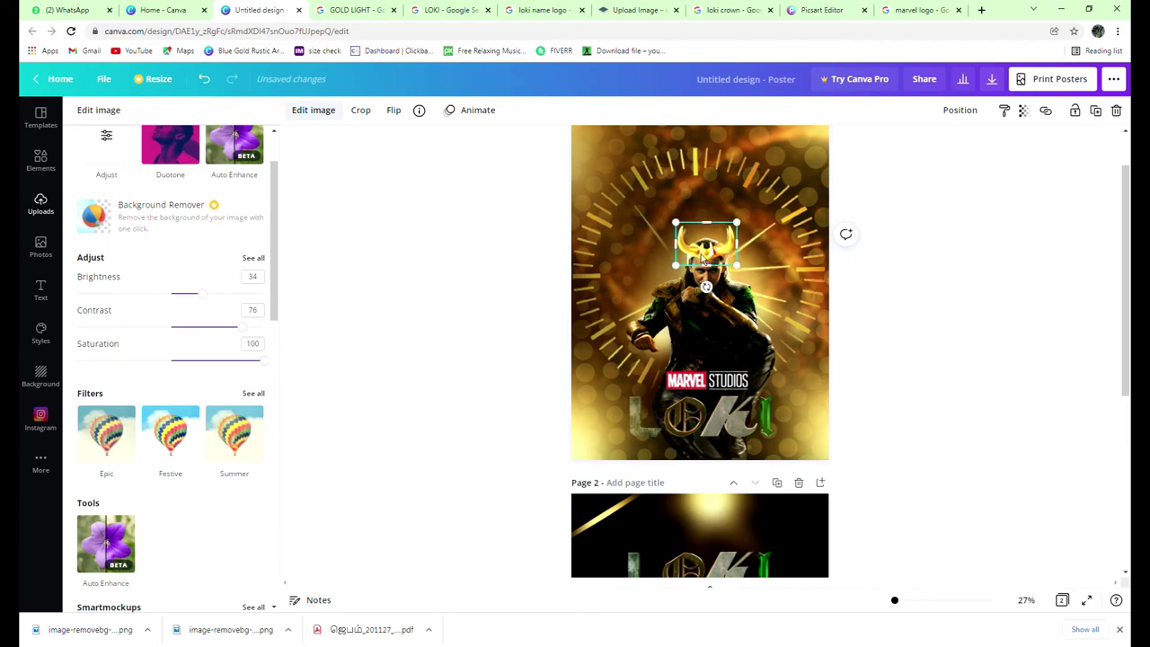
Shrink the bright crown slightly and nudge it up to match the crown underneath.
left_click_drag(742, 230, 739, 238)
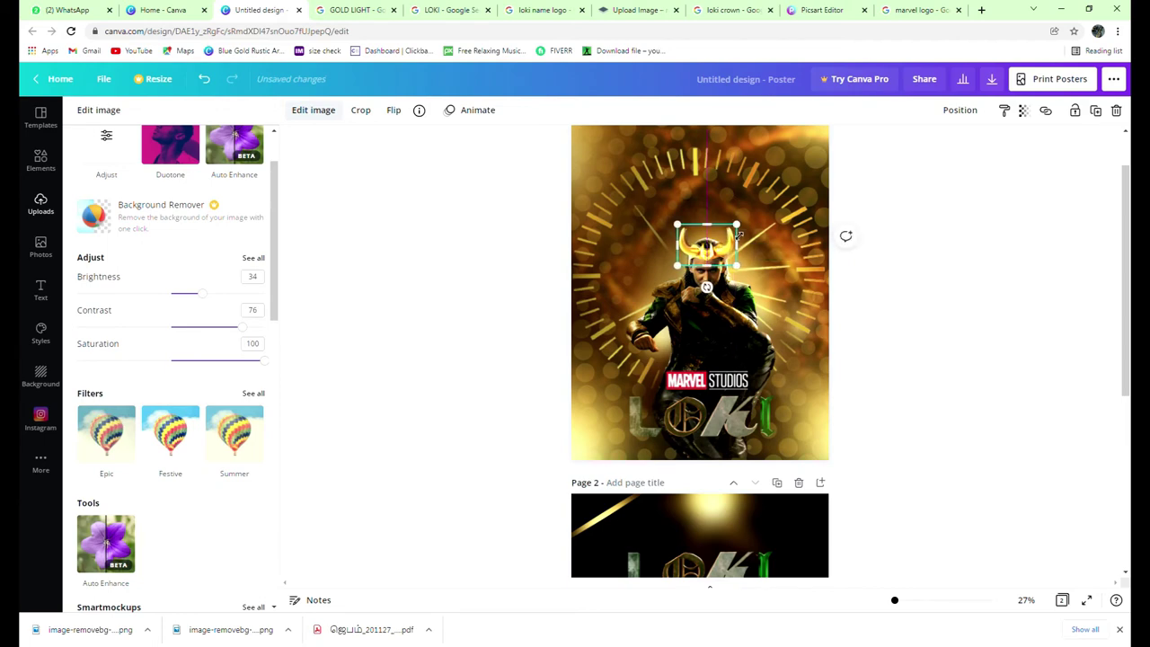
key("Up")
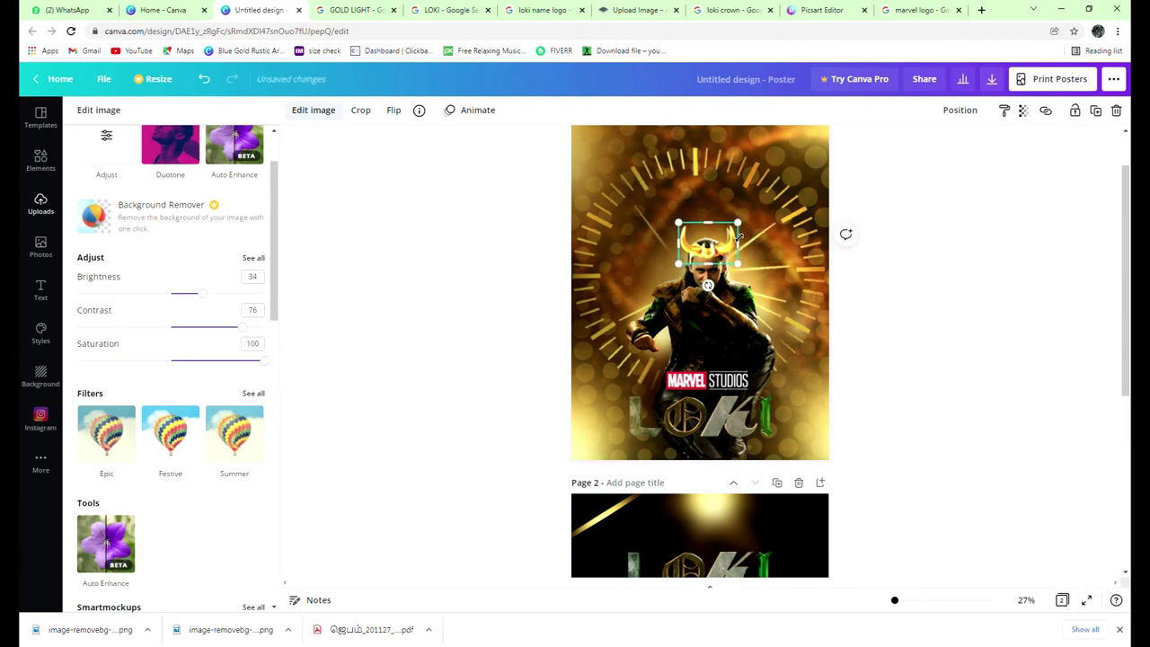
left_click_drag(743, 228, 736, 225)
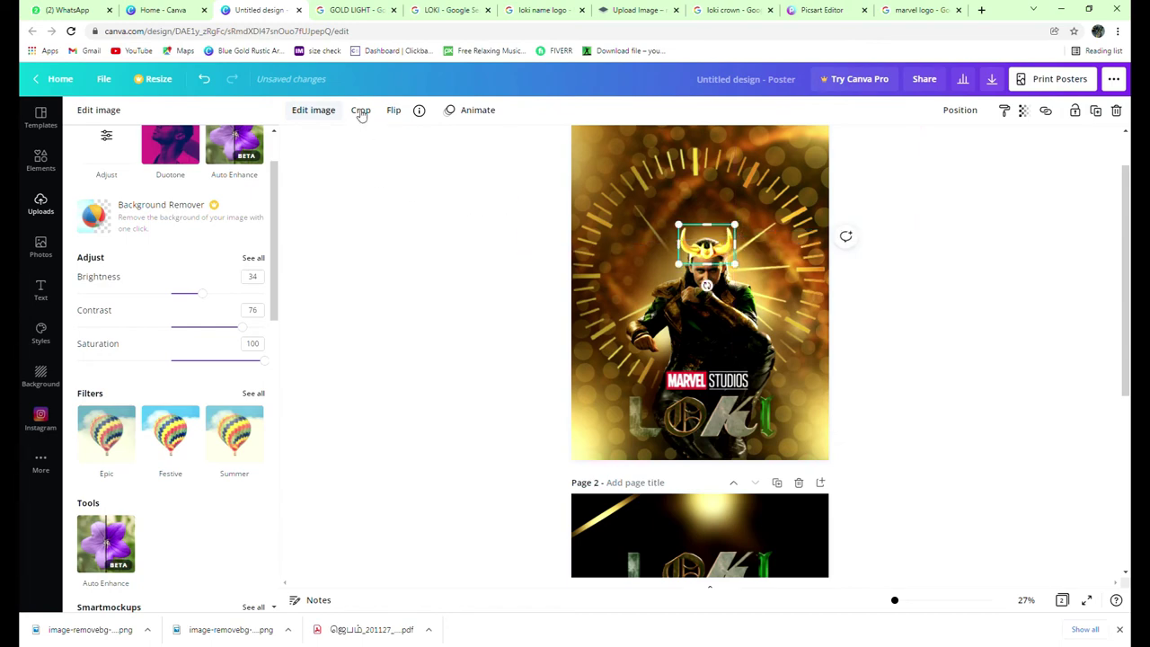
Set the bright crown's transparency to 52.
left_click(1026, 111)
left_click_drag(984, 151, 958, 209)
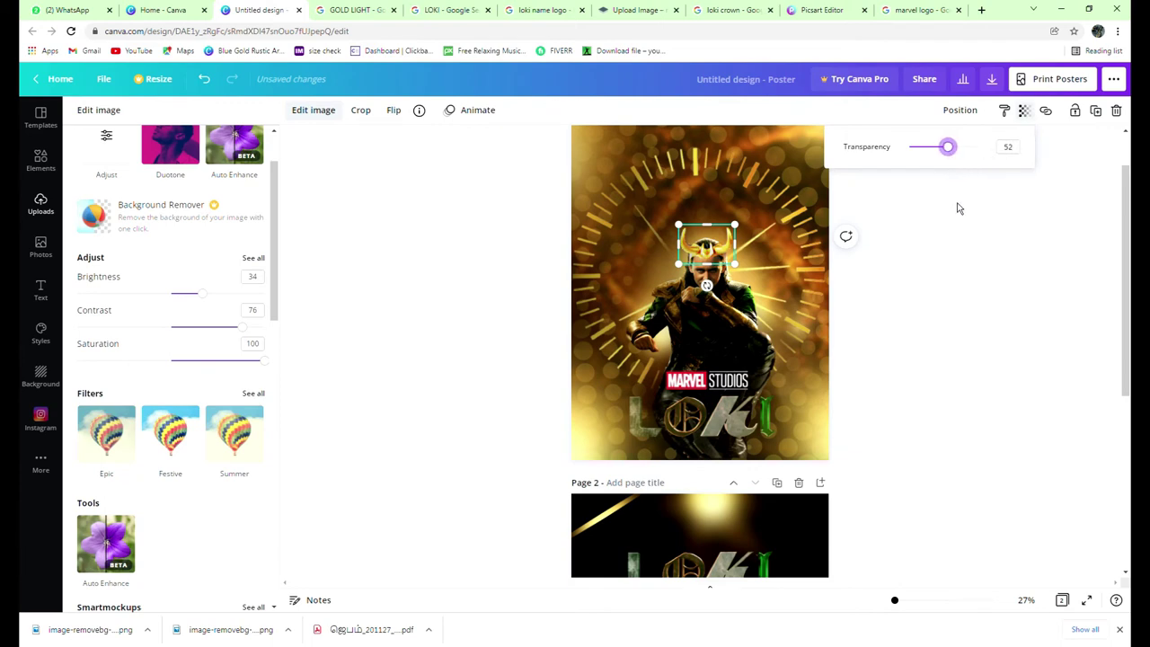
left_click_drag(947, 260, 948, 261)
left_click(949, 283)
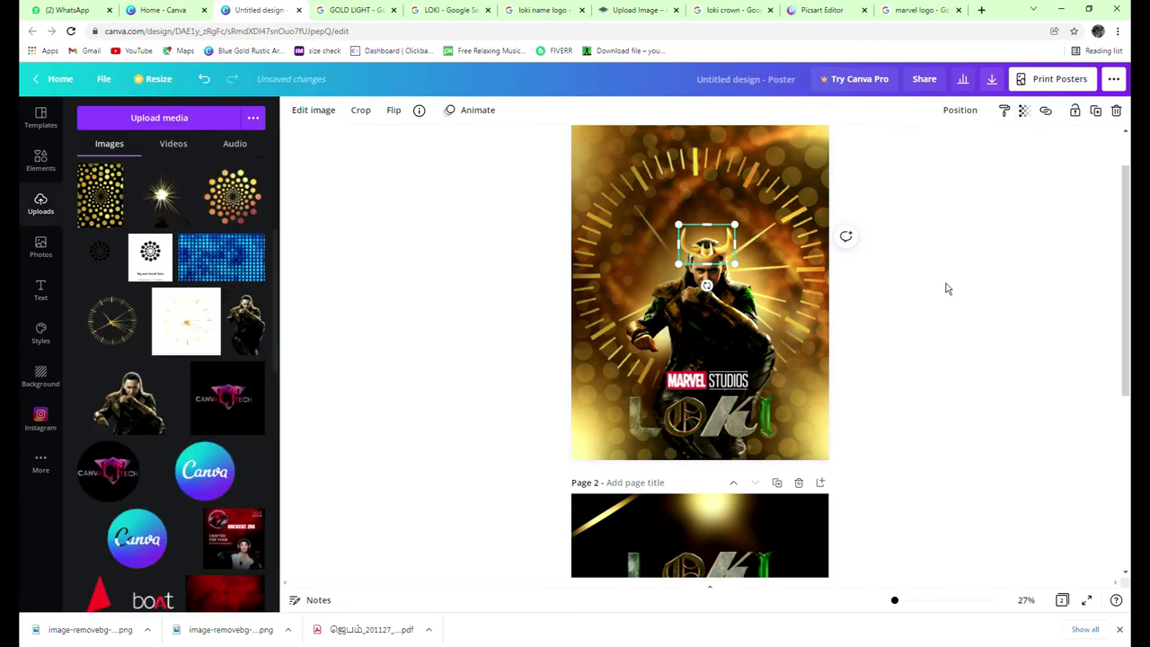
Fine-tune the semi-transparent crown's size and position over the character's crown.
left_click(707, 256)
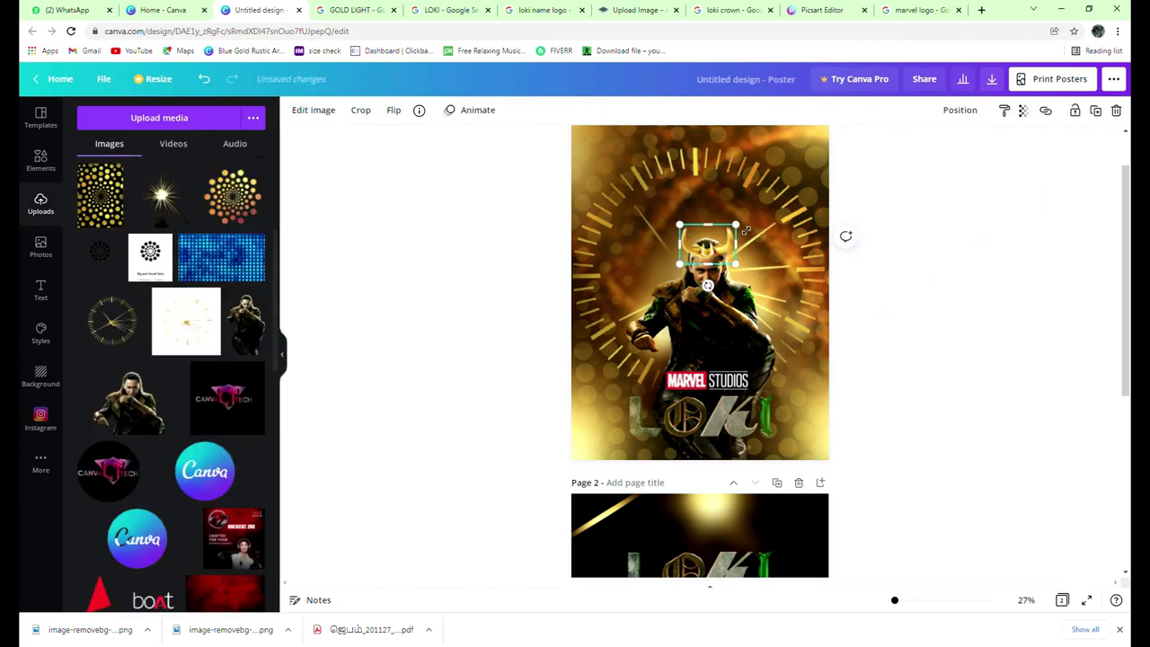
left_click_drag(746, 231, 748, 229)
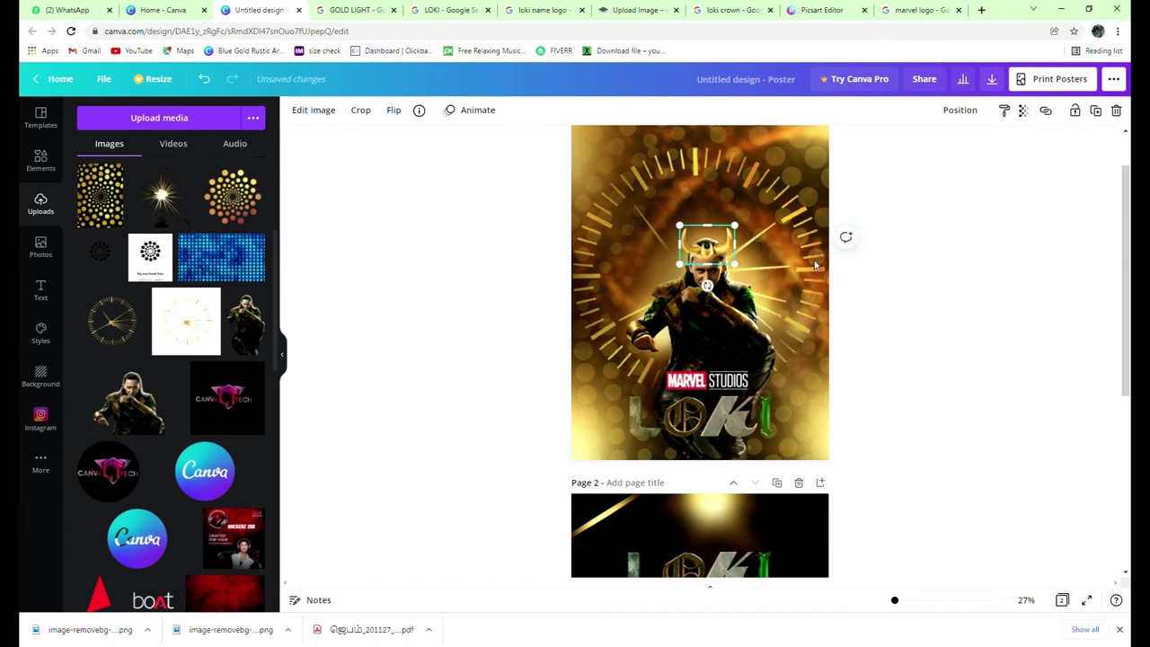
left_click(960, 306)
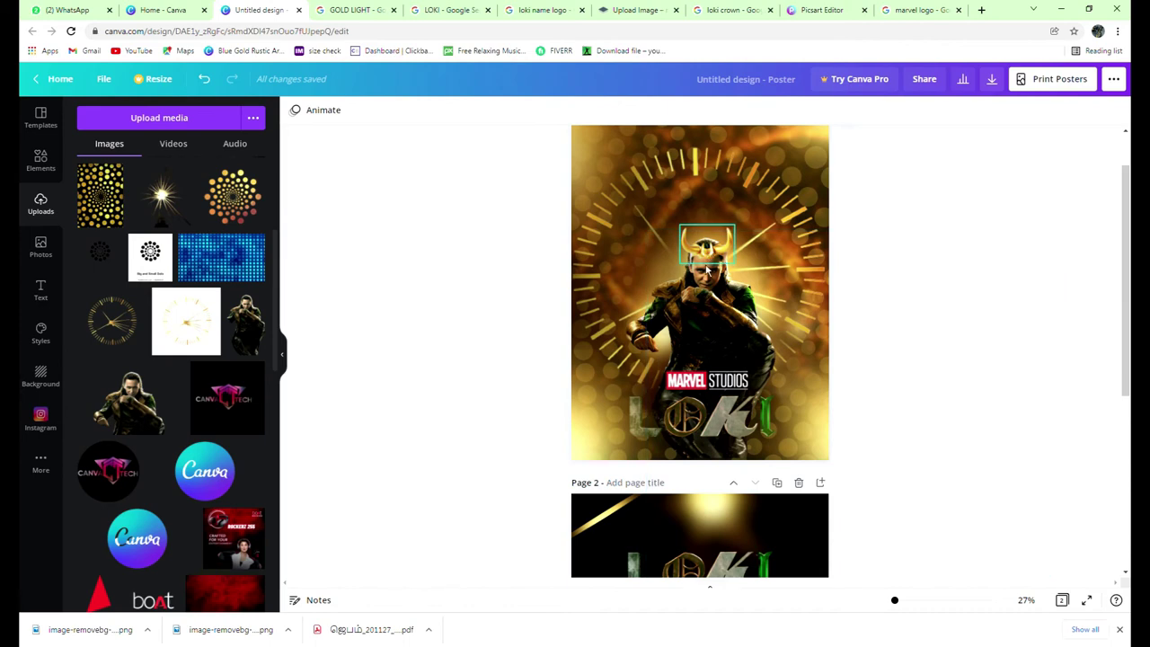
Shrink the blurred glow in the poster's lower-right corner so that it clears the character image.
left_click(678, 272)
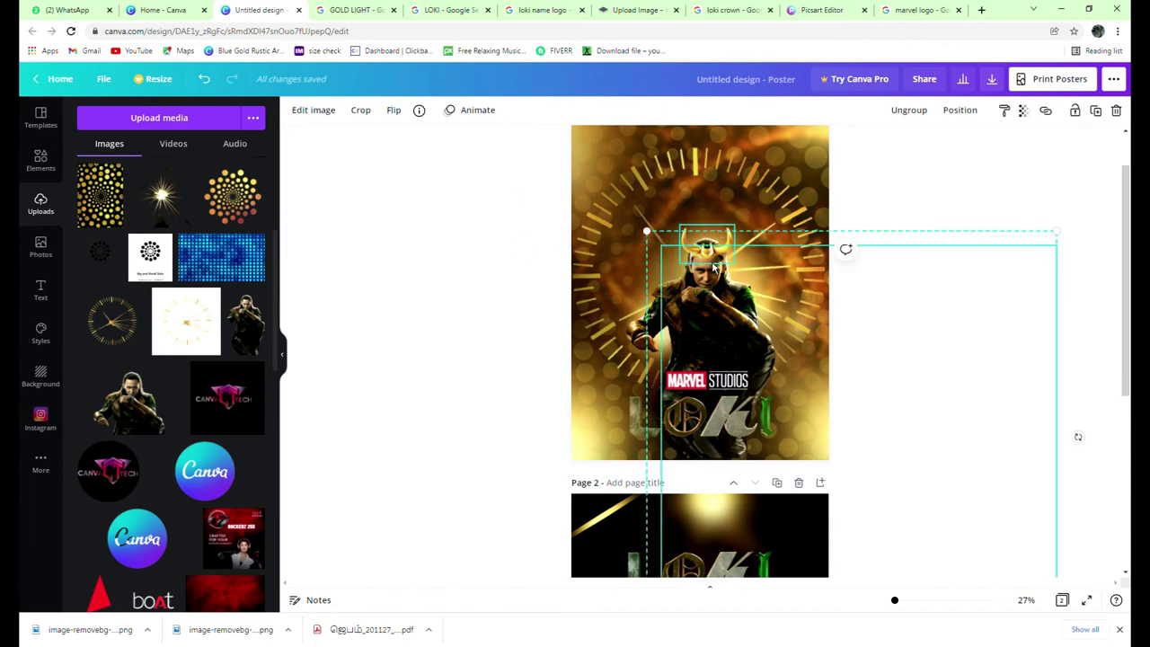
left_click_drag(656, 238, 760, 345)
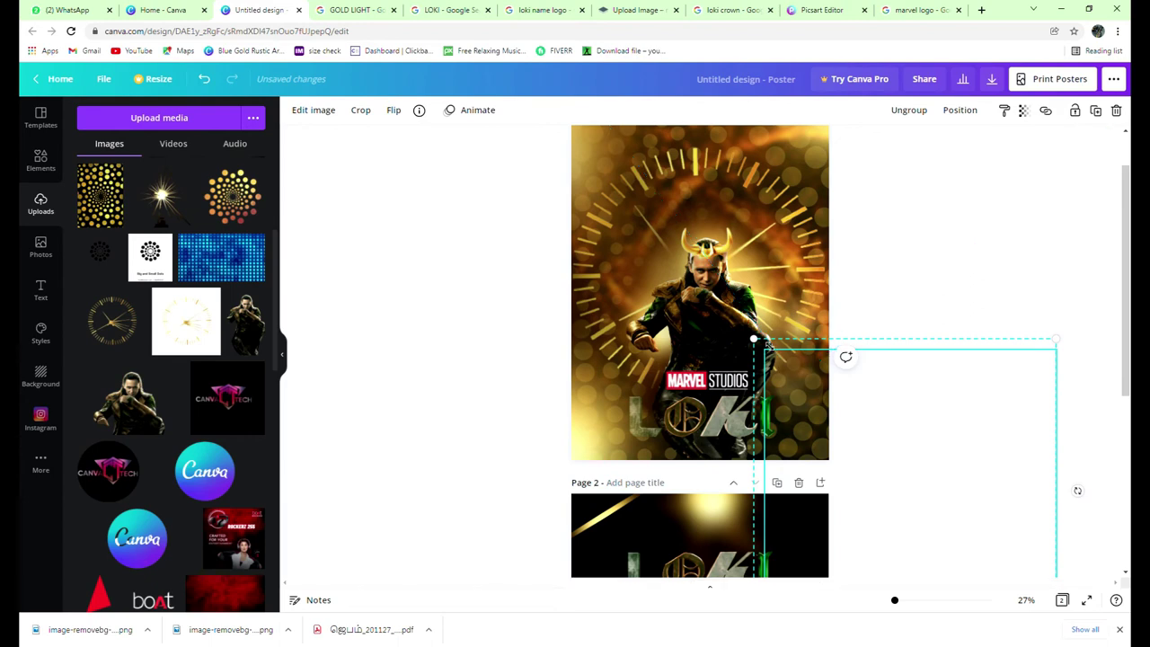
left_click_drag(760, 345, 801, 386)
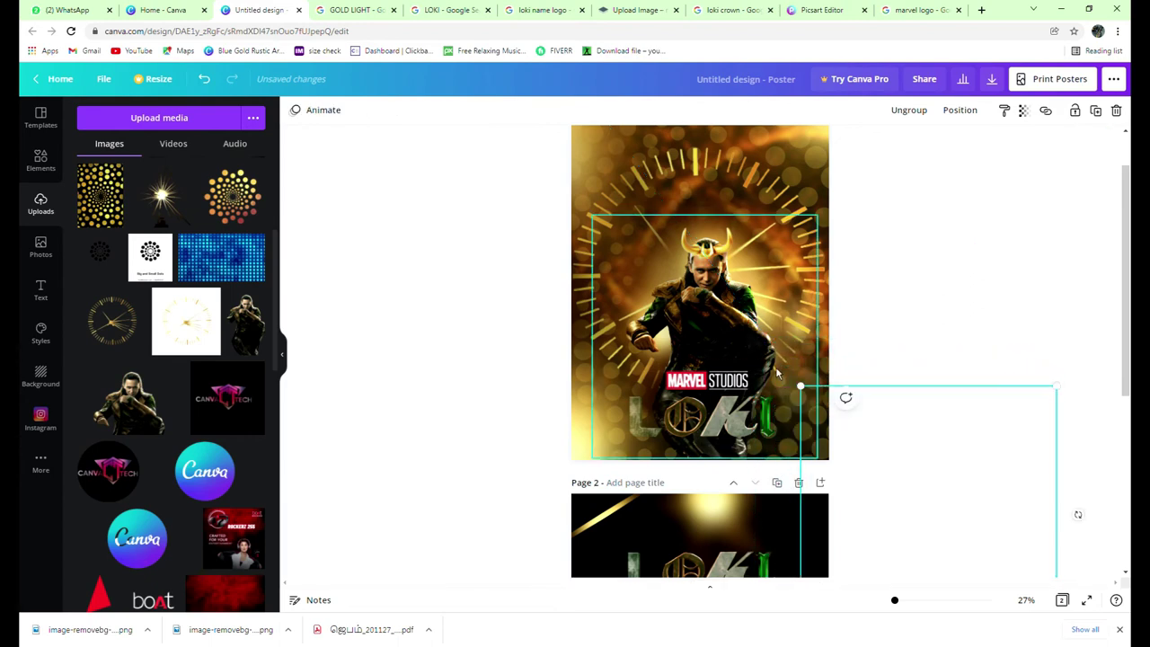
Raise the character image's brightness to 19.
left_click(778, 374)
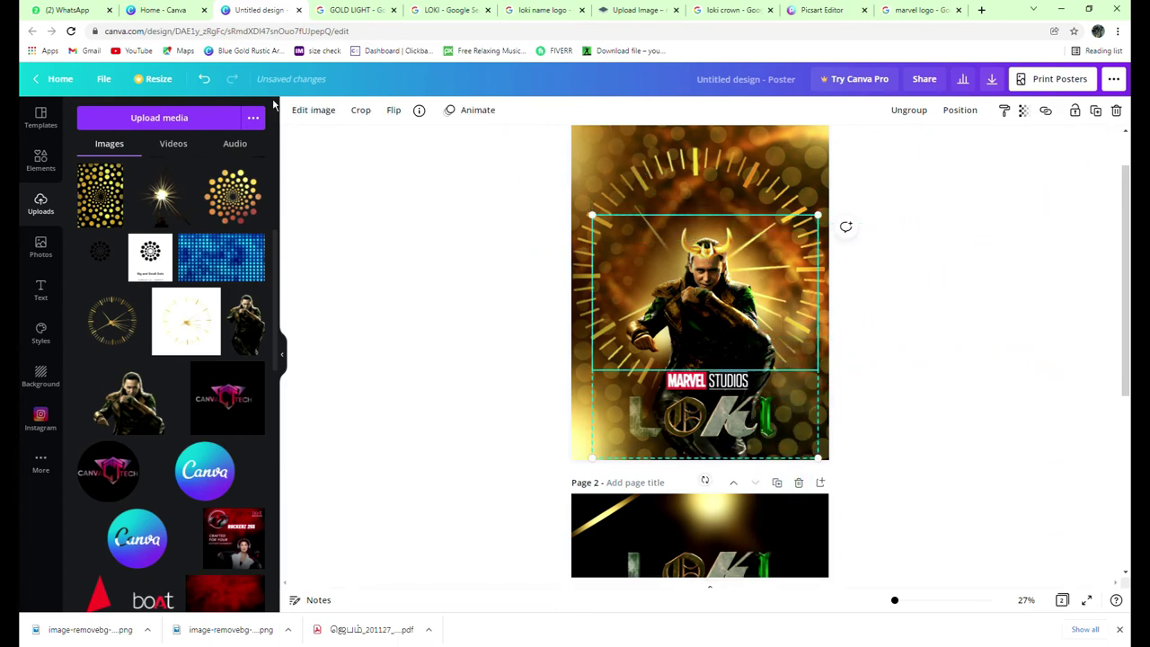
left_click(312, 109)
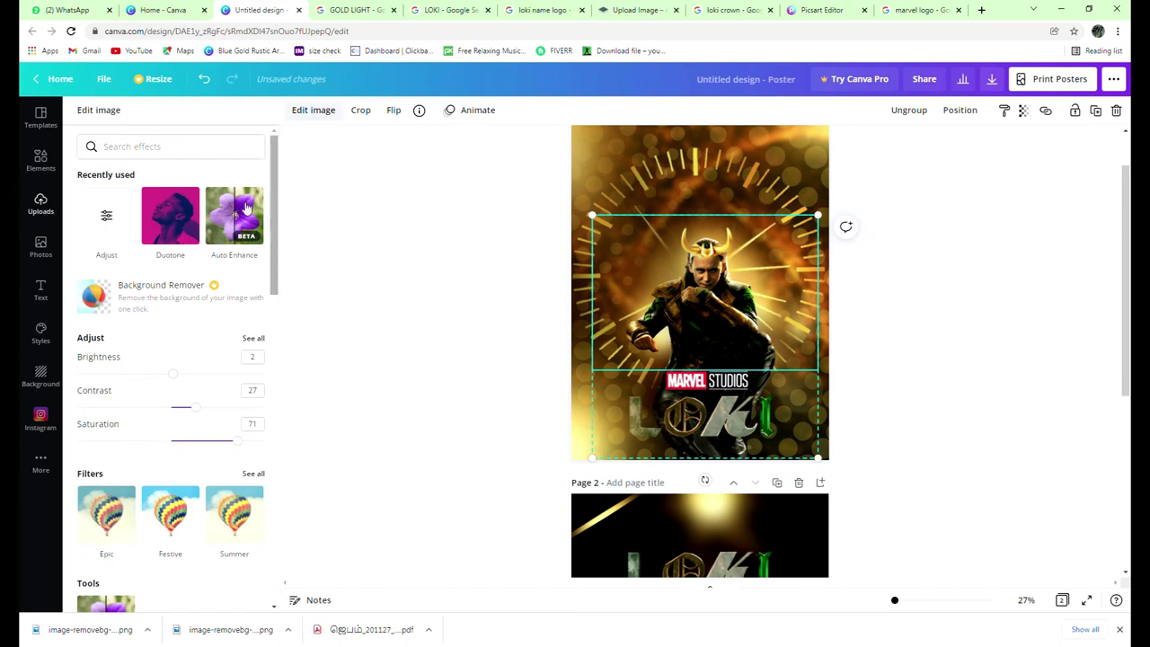
left_click(253, 338)
left_click_drag(176, 165, 194, 172)
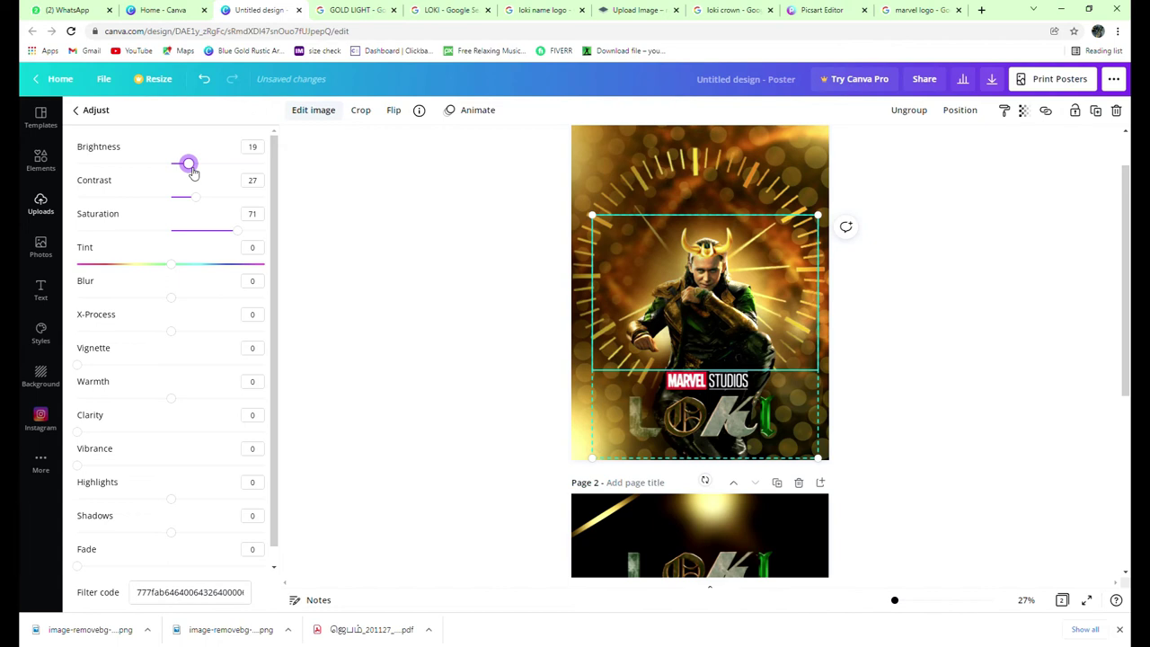
Enlarge the lower-right corner glow so that it spreads over the character and the LOKI logo again.
left_click(819, 418)
left_click_drag(808, 392, 620, 275)
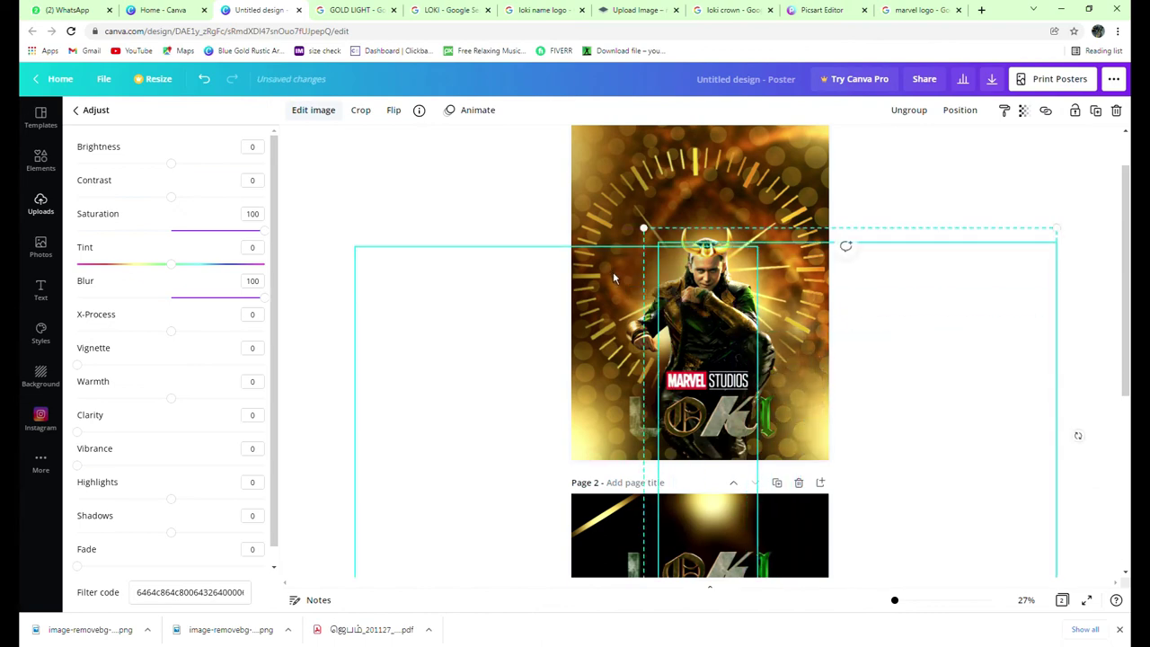
left_click(932, 188)
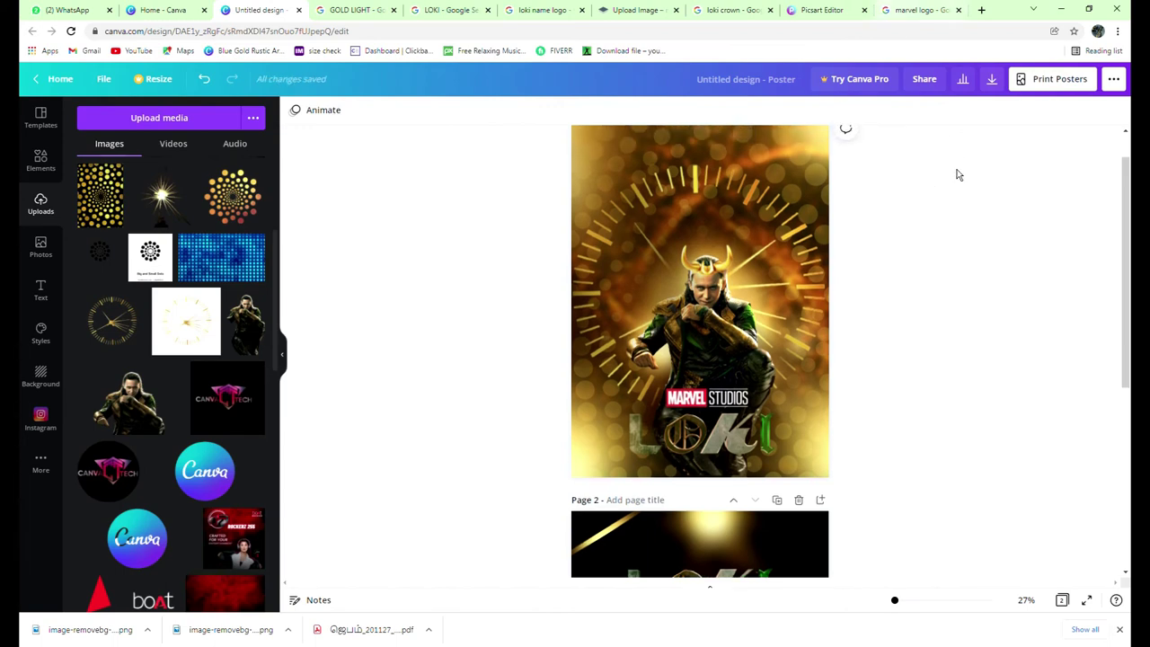
scroll(960, 196, "up", 2)
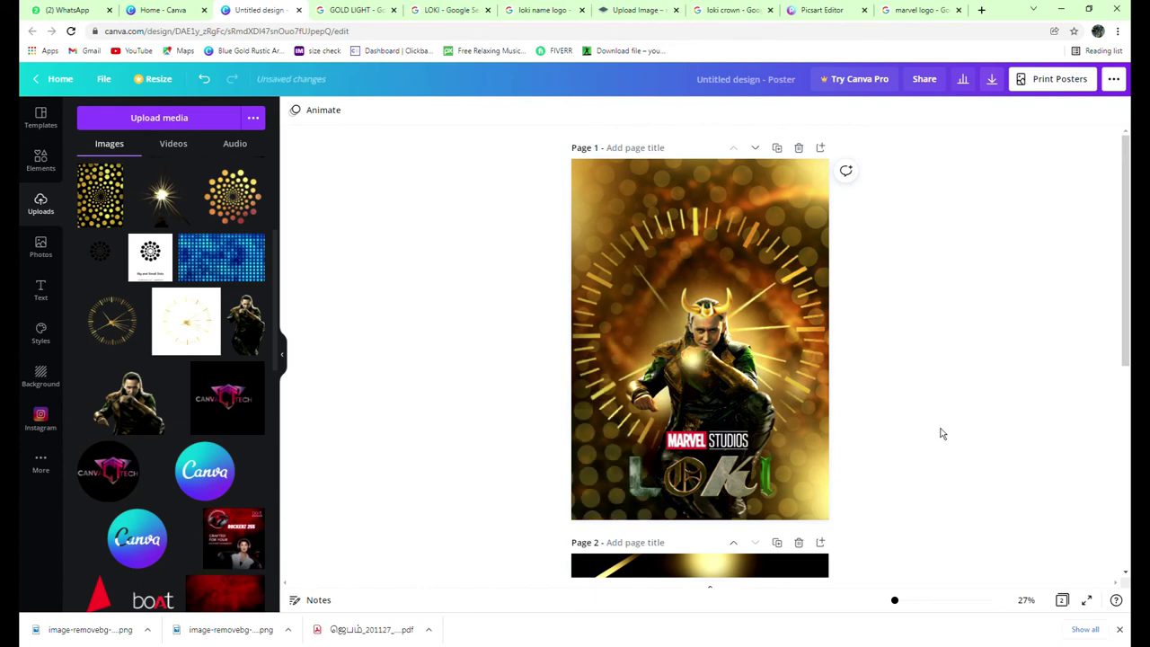
key("ctrl+v")
left_click_drag(722, 193, 687, 370)
left_click(960, 111)
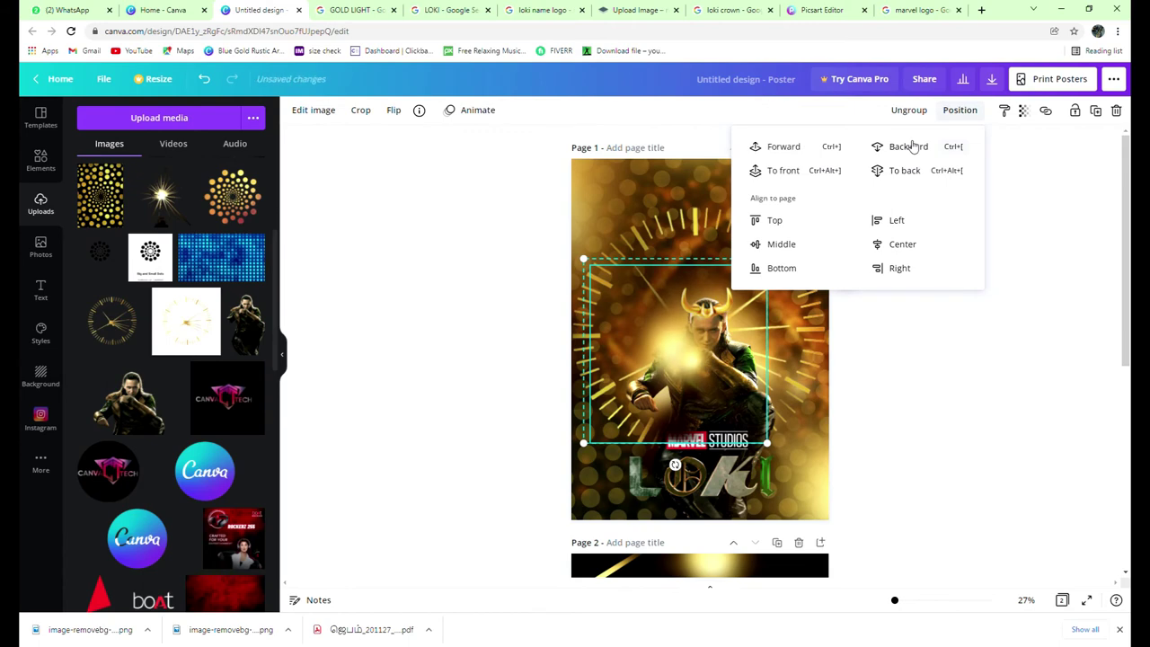
left_click(909, 146)
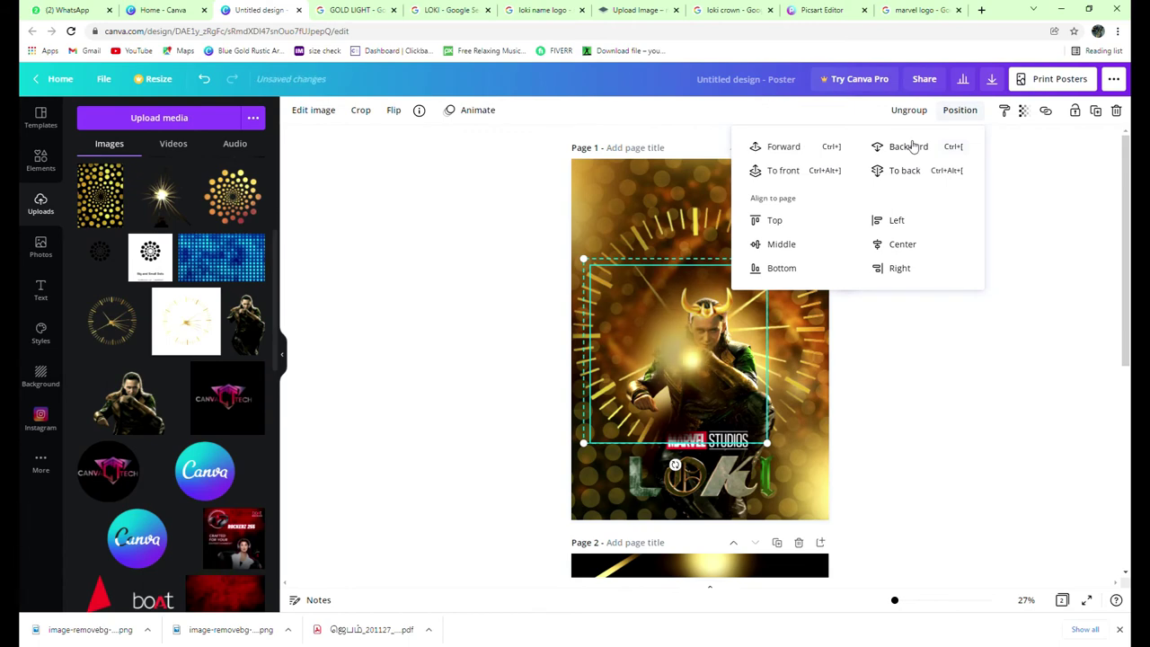
left_click(792, 154)
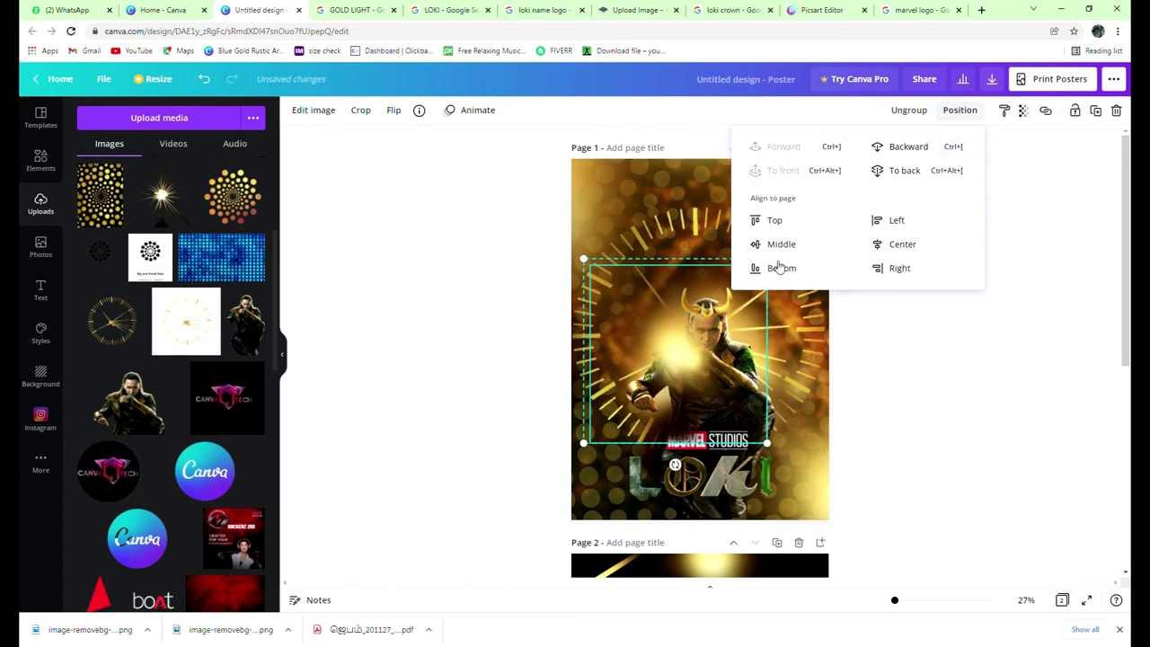
left_click(668, 313)
left_click(667, 314)
key("Delete")
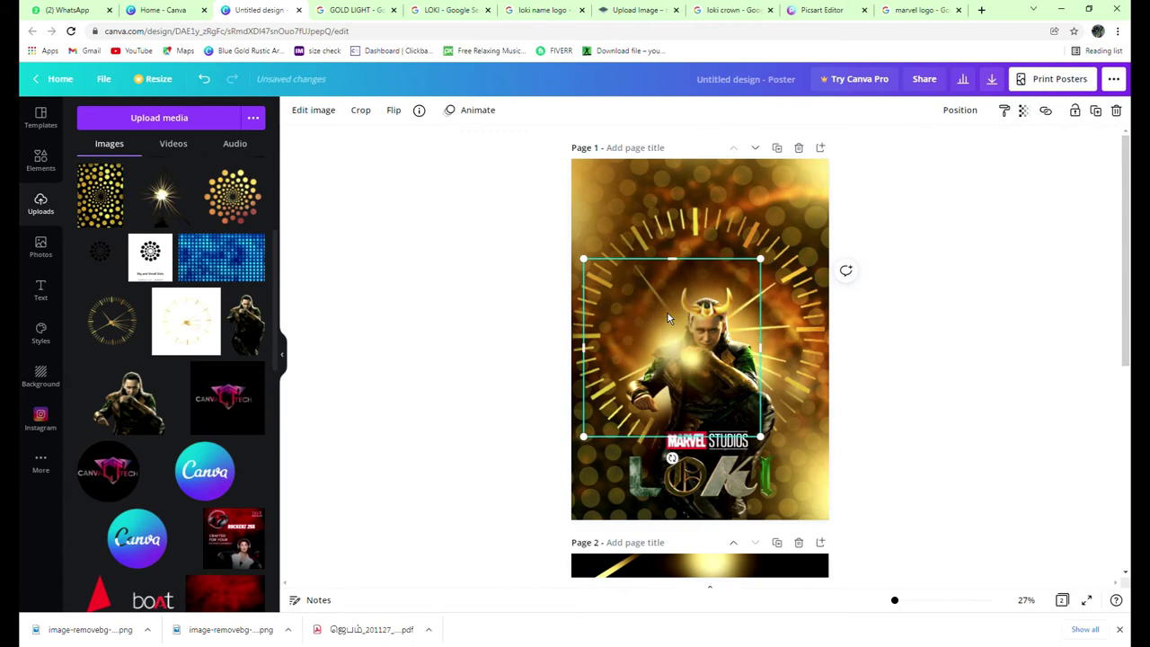
key("Delete")
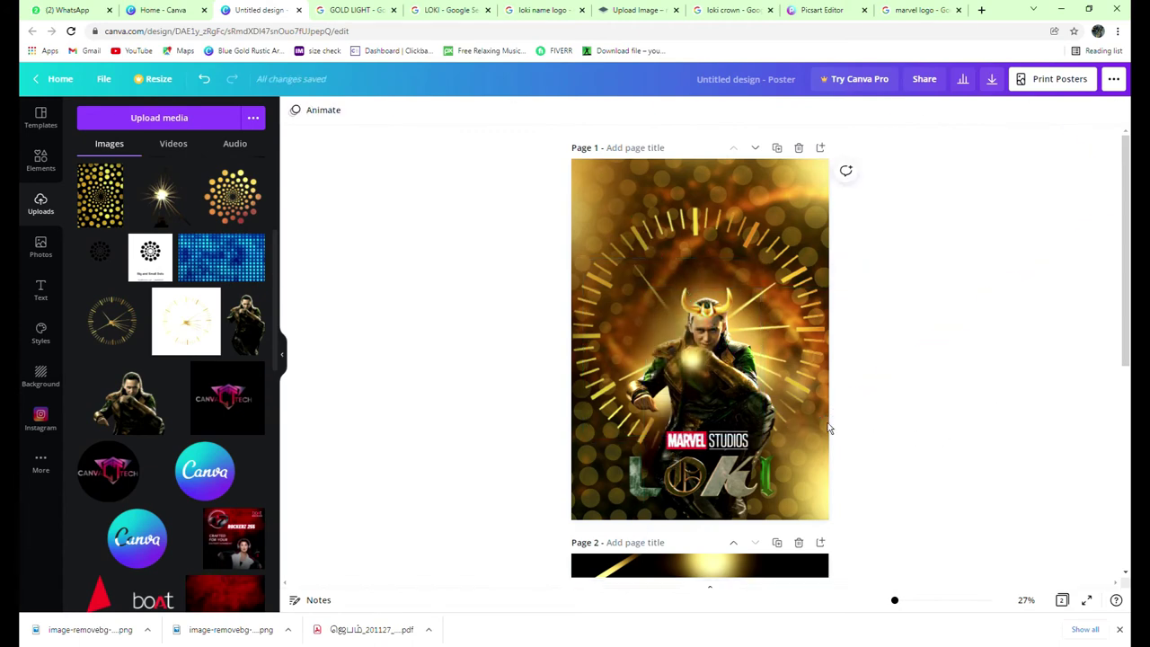
Shrink the character toward the poster's lower-left corner and place another gold glow over the centre of the clock.
left_click(639, 432)
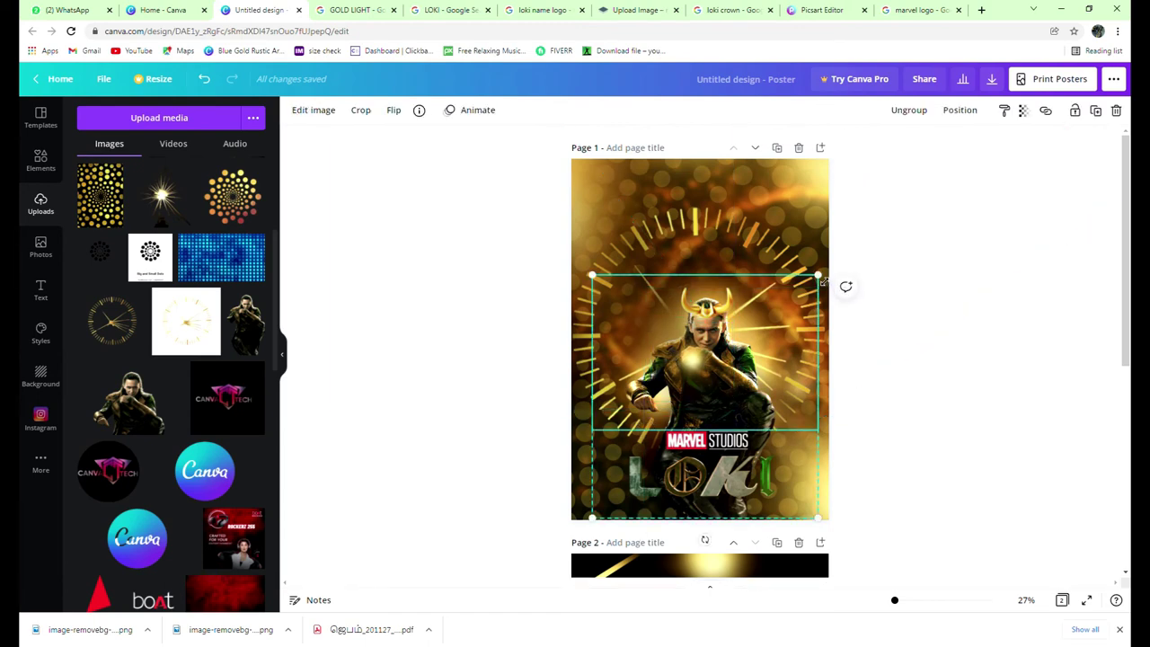
left_click_drag(820, 280, 696, 378)
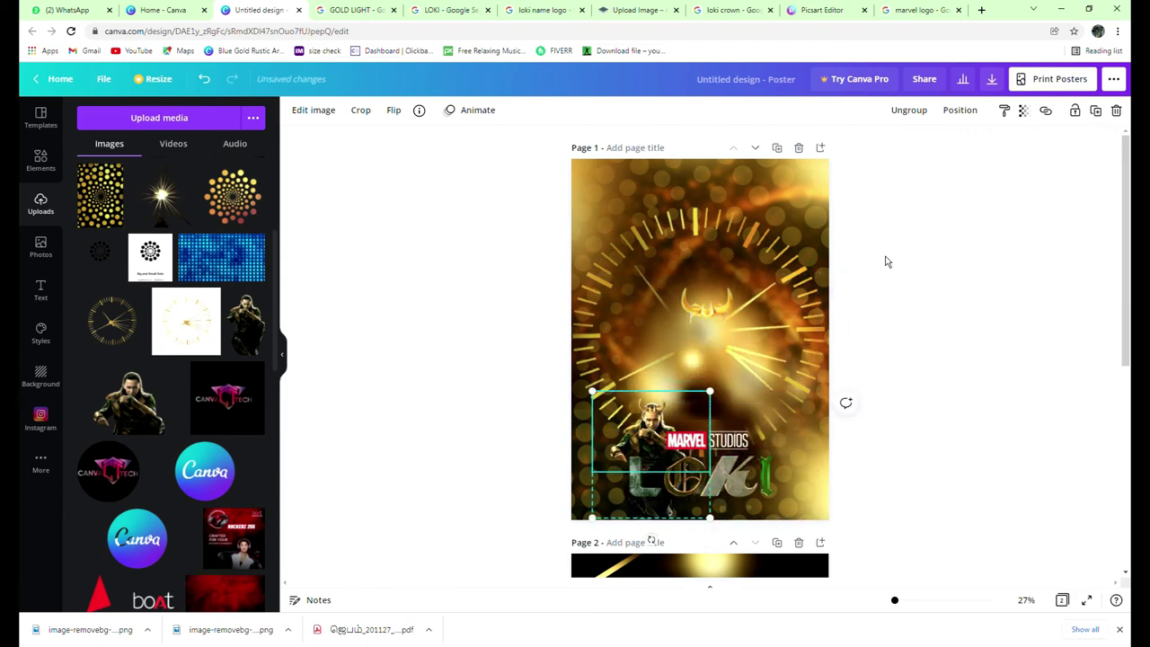
left_click(708, 240)
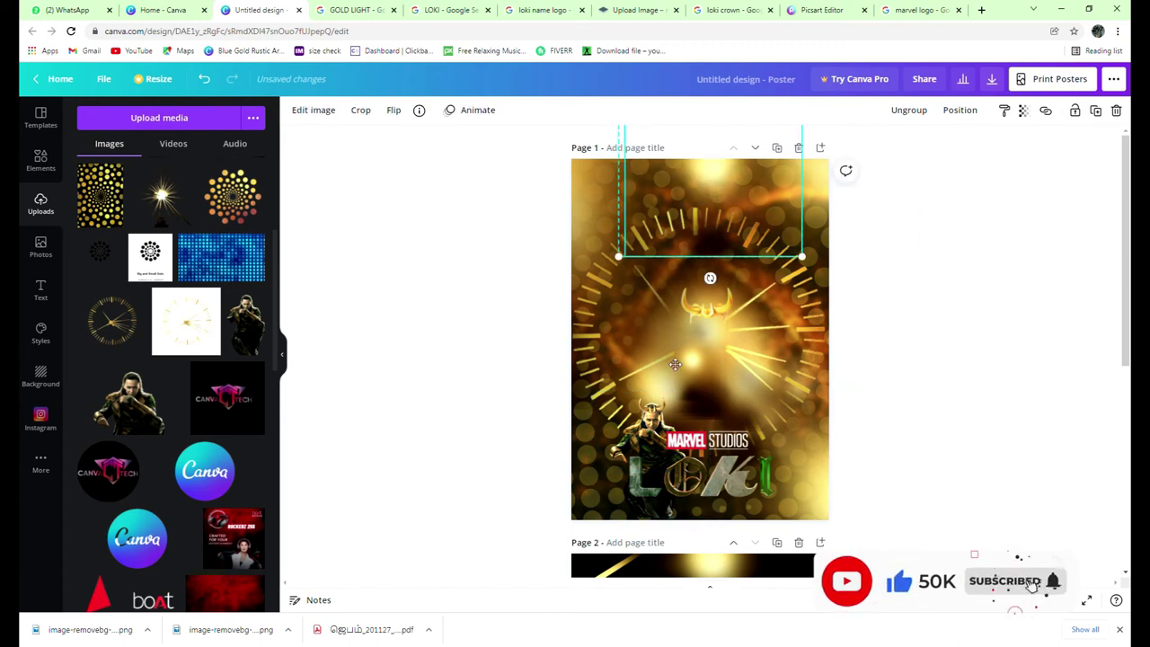
left_click_drag(708, 240, 692, 362)
Send the new central glow backward in the layer order, behind the bright crown.
left_click(971, 111)
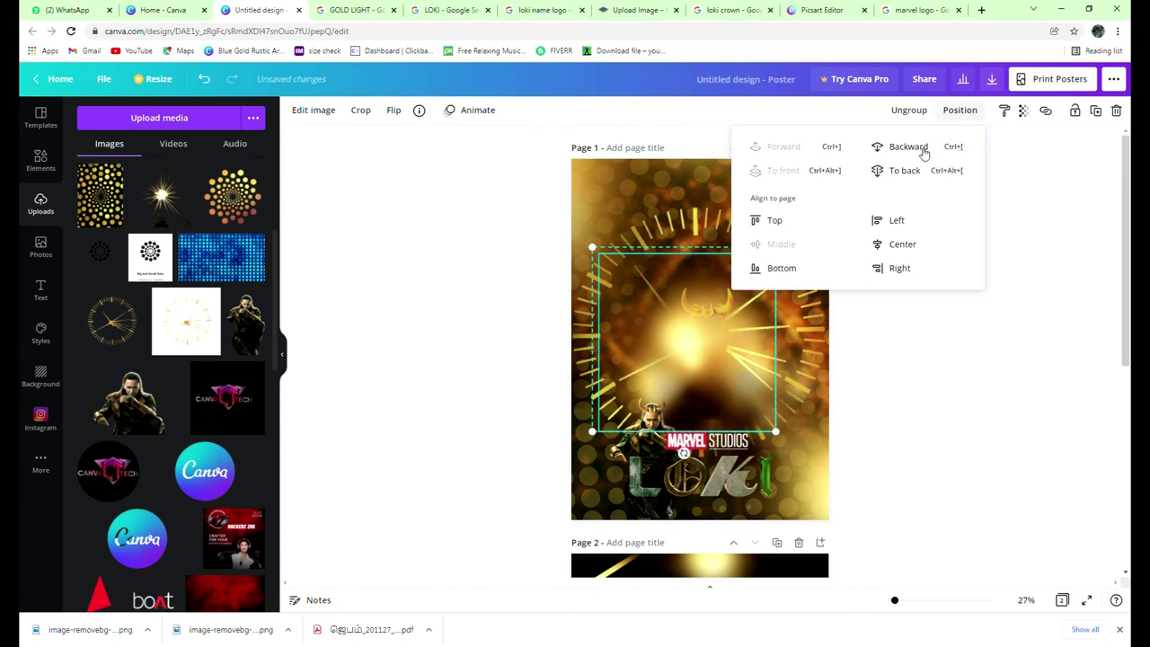
left_click(922, 152)
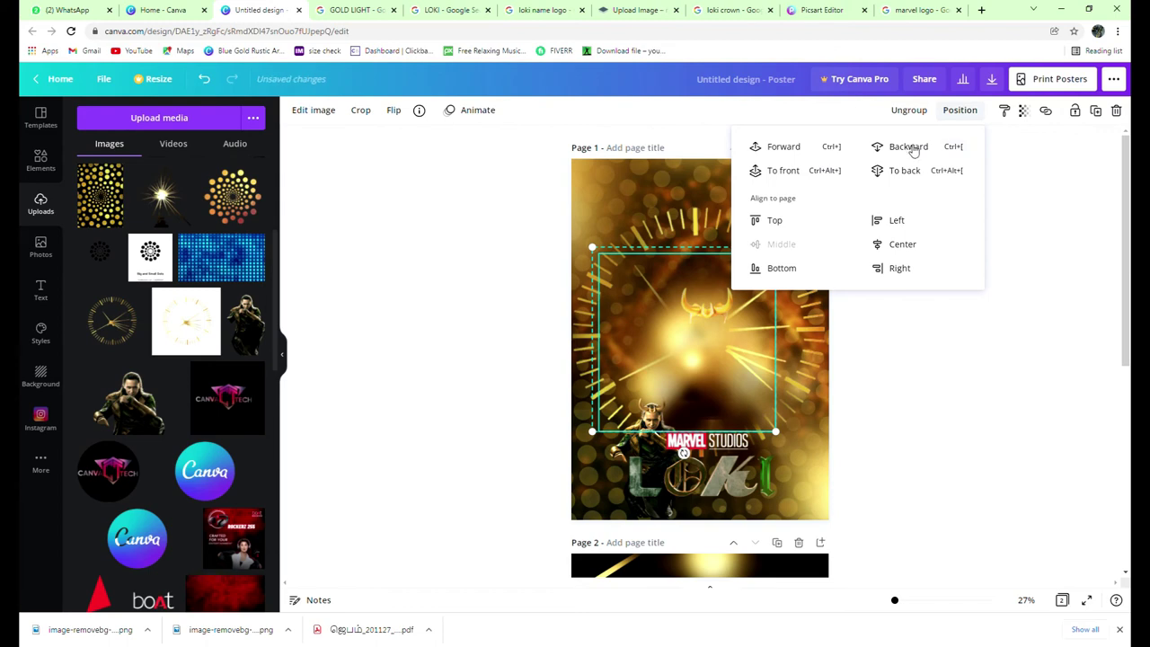
left_click(940, 436)
left_click(925, 440)
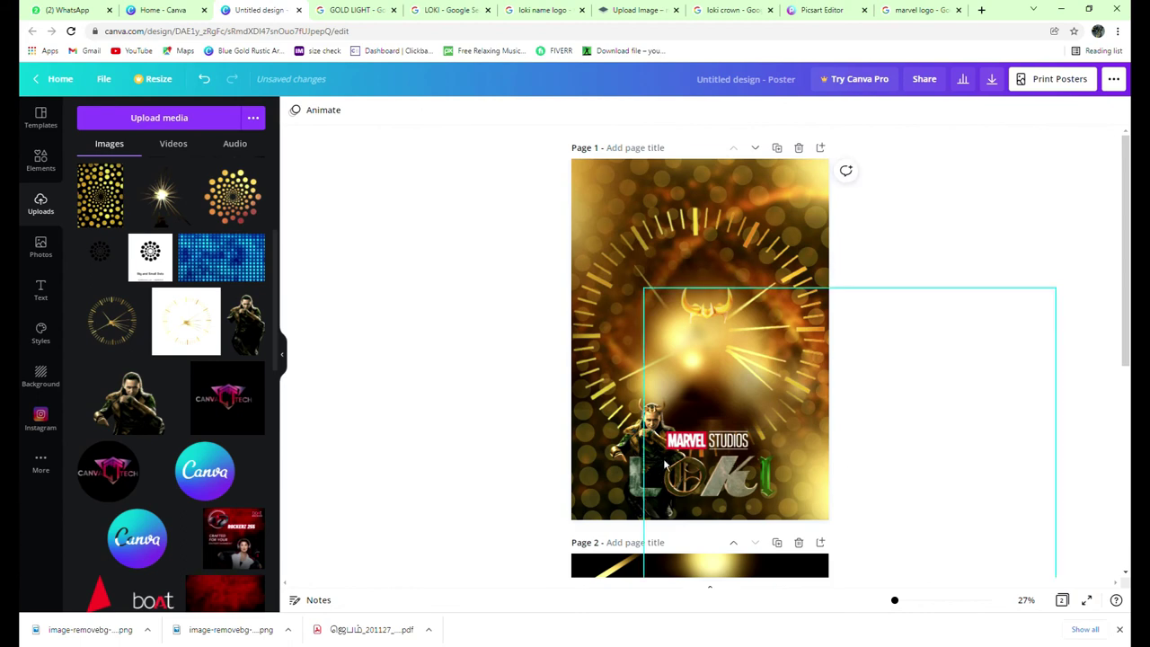
Enlarge the character to nearly the poster's width, with its head lined up under the bright crown.
left_click(634, 447)
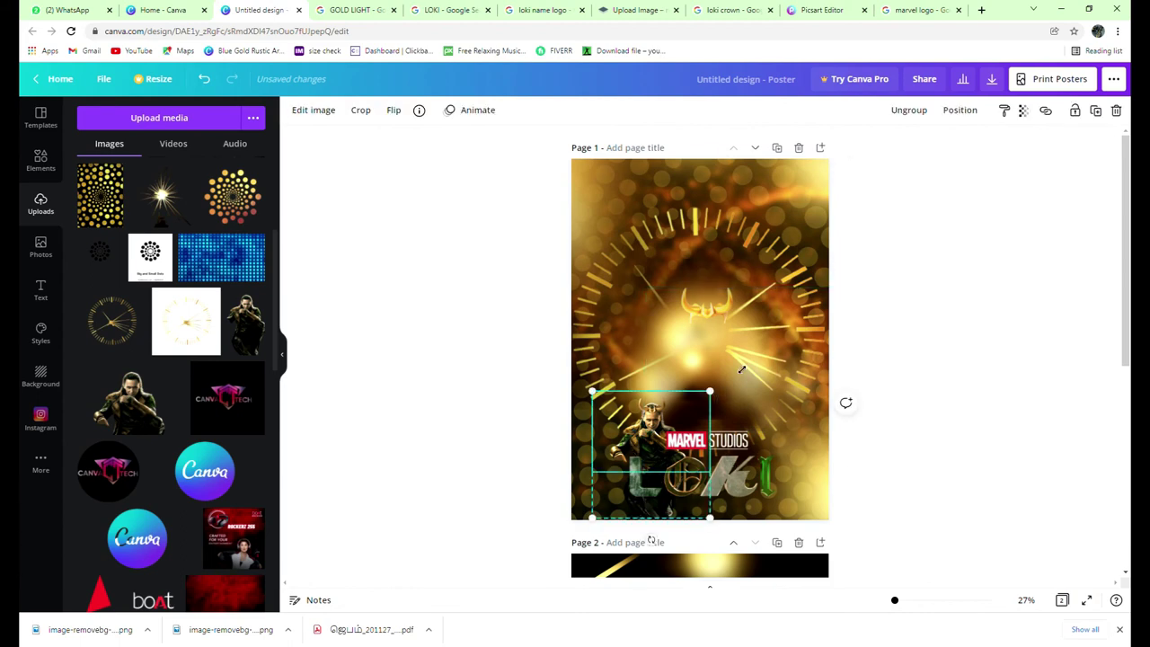
left_click_drag(743, 370, 842, 273)
left_click_drag(836, 274, 825, 286)
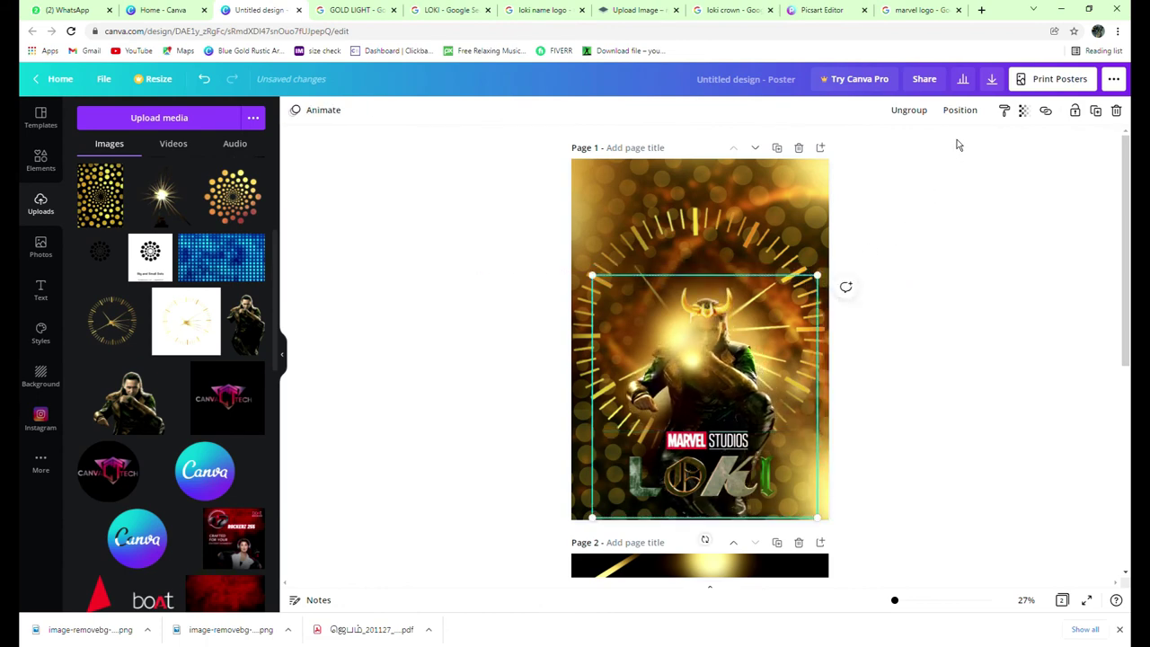
Bring the character forward layer by layer until it is in front of the new central glow.
left_click(960, 111)
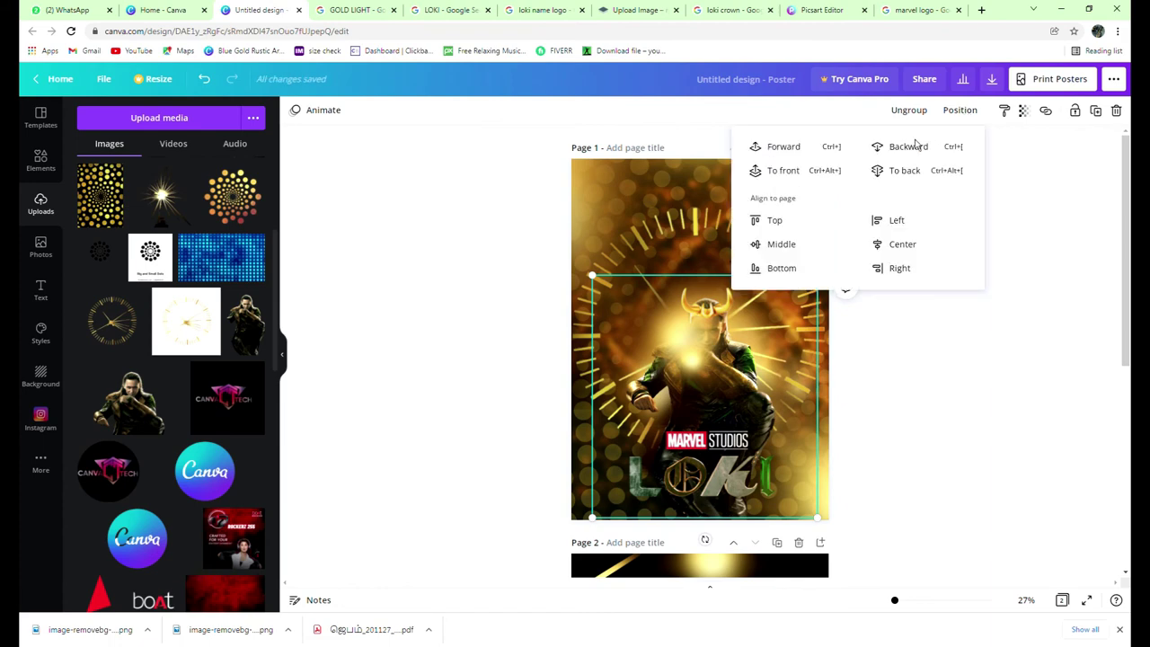
left_click(798, 152)
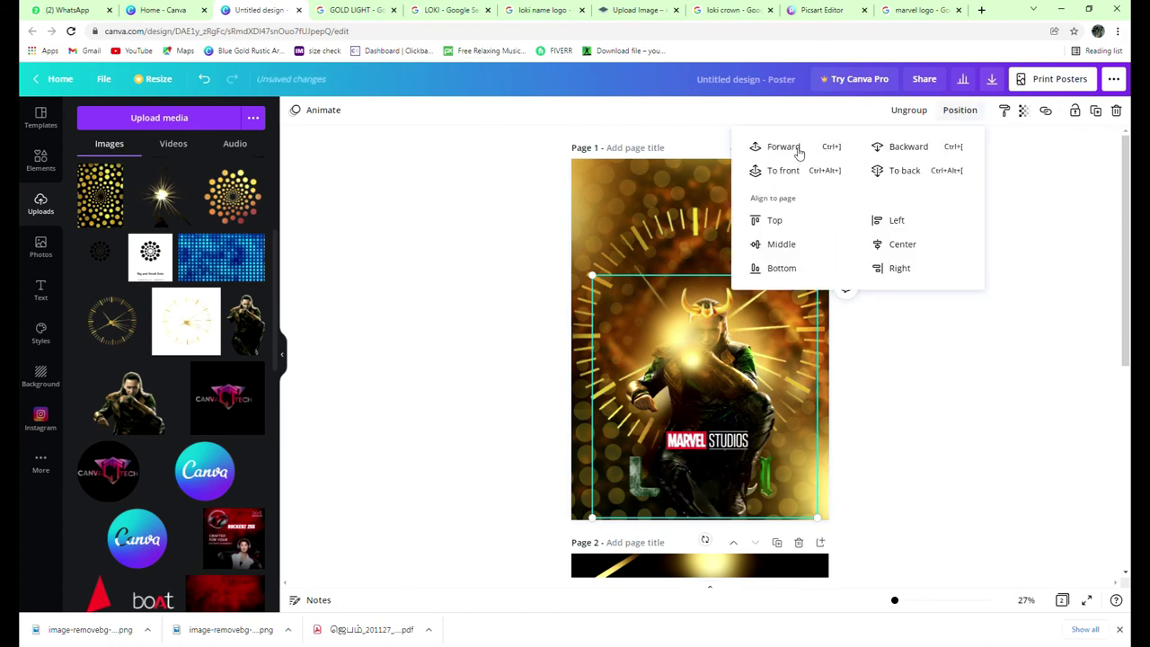
left_click(799, 153)
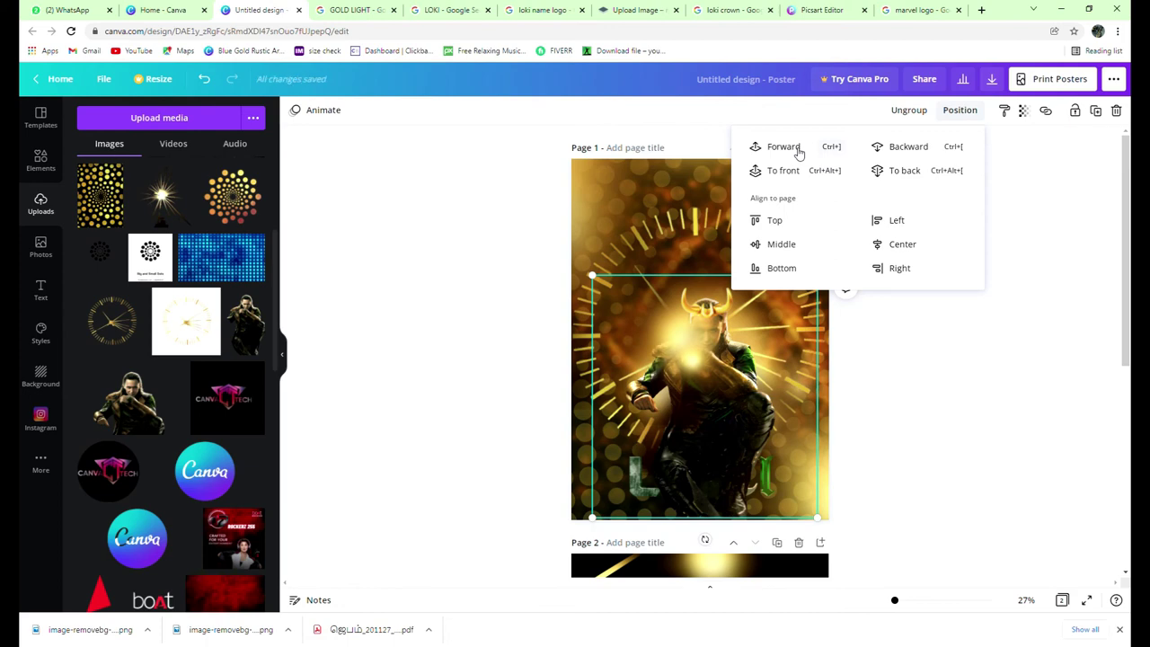
left_click(799, 152)
left_click(799, 152)
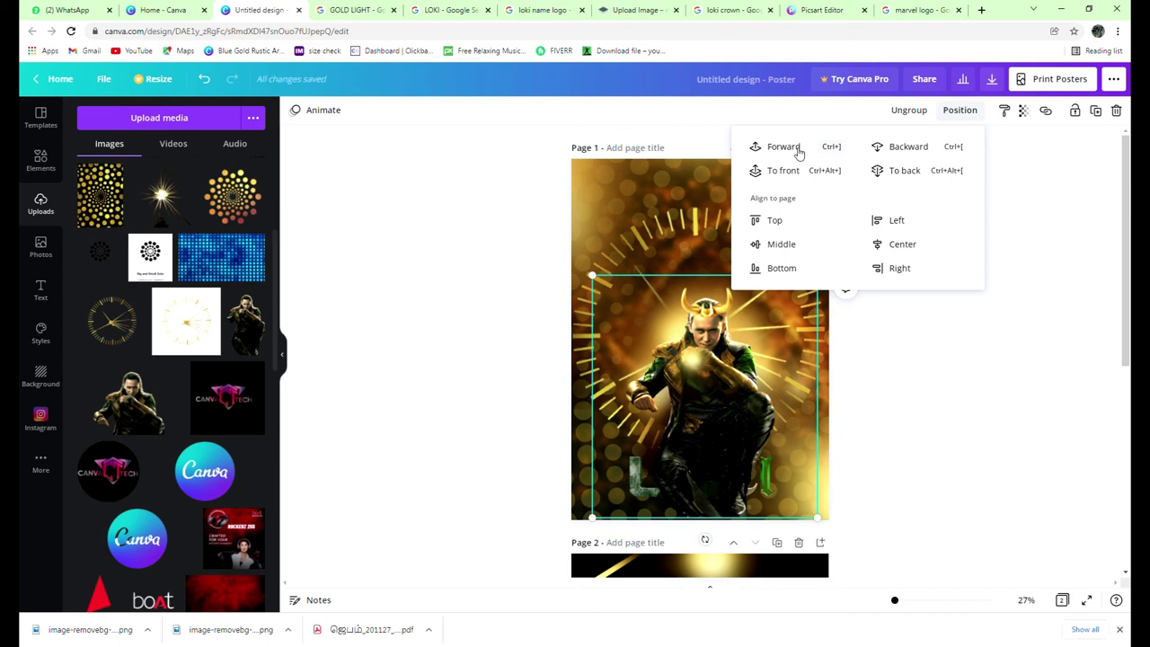
left_click(962, 377)
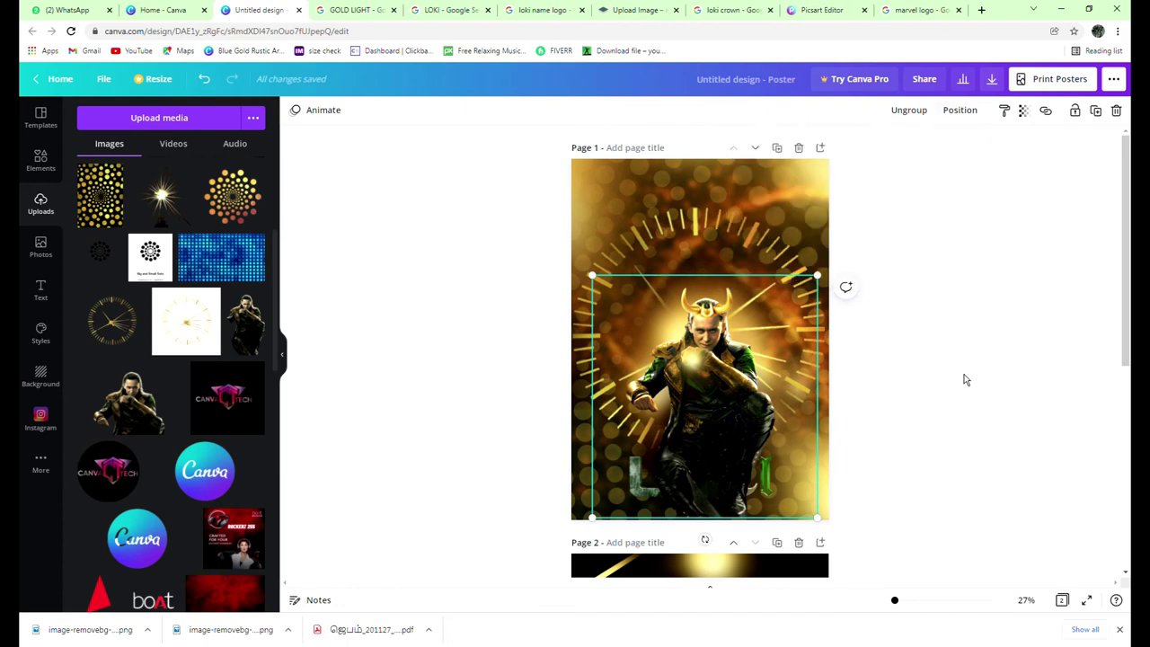
left_click(955, 400)
Nudge the character slightly to the left.
left_click(665, 415)
key("Left")
key("Left")
key("Left")
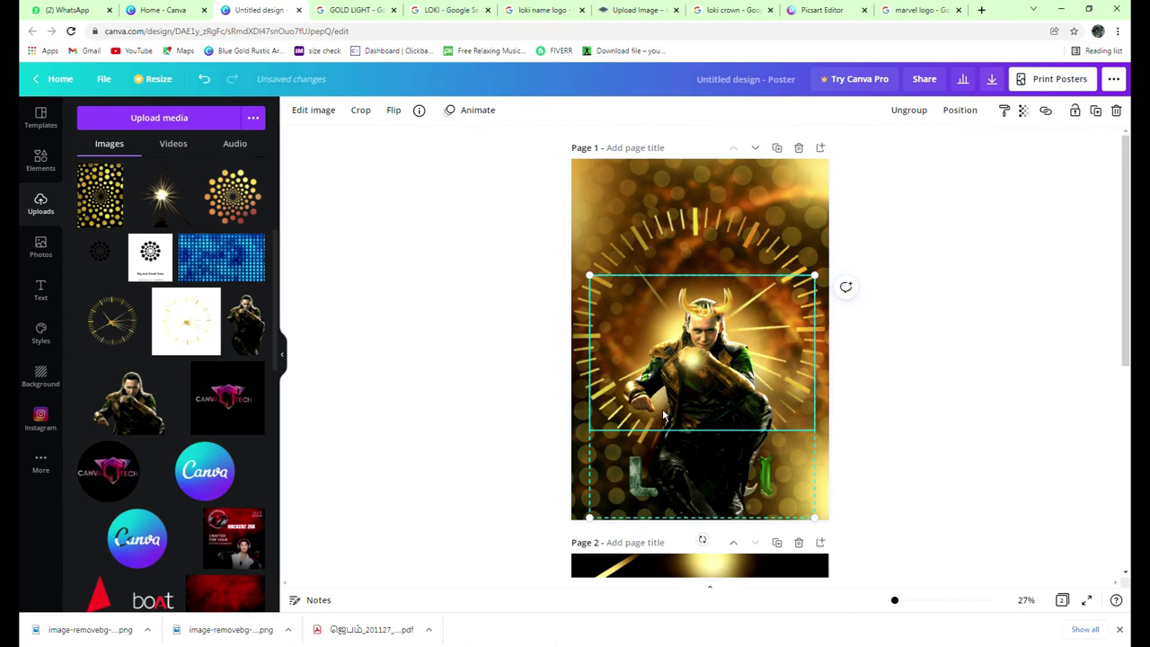
left_click(653, 496)
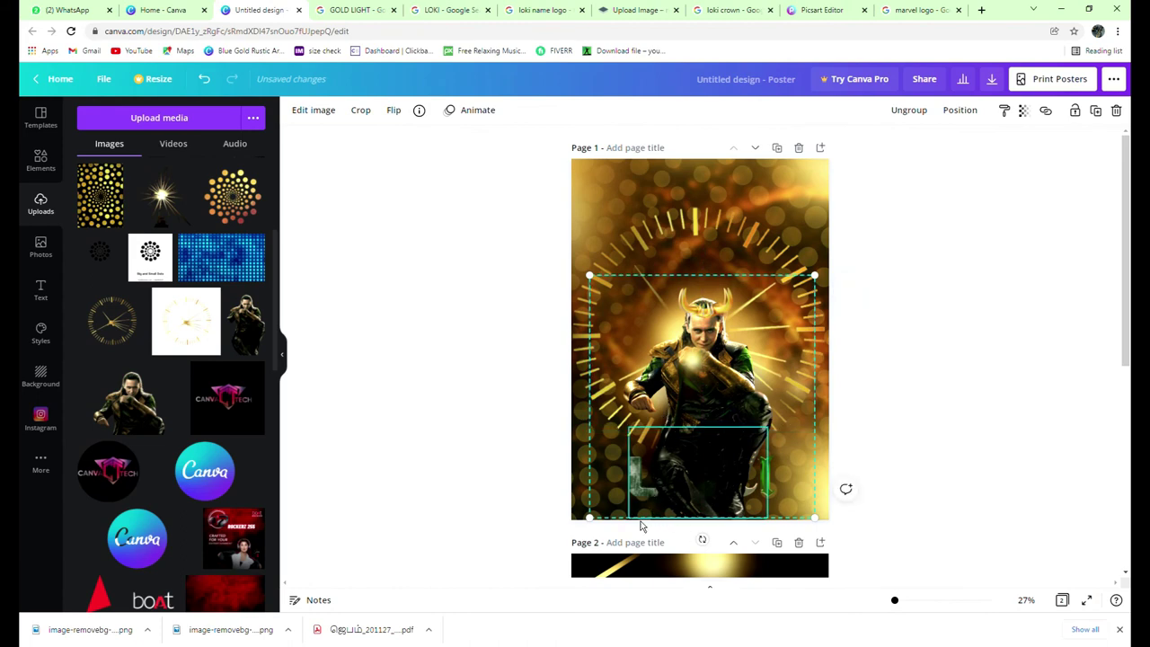
left_click(927, 534)
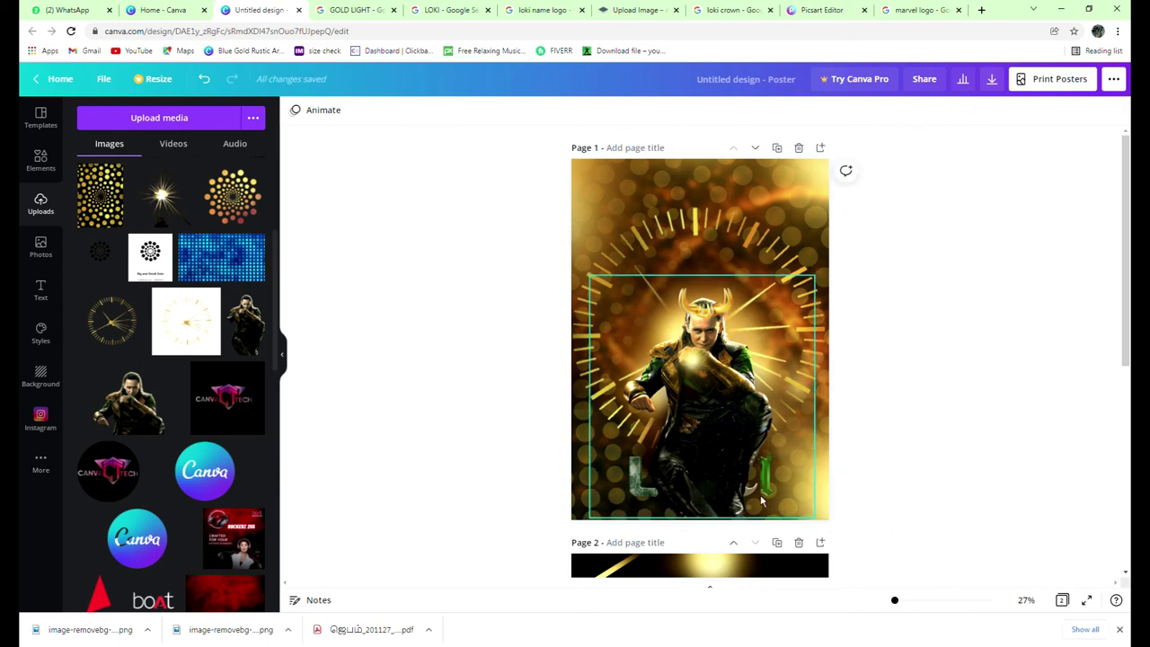
Shift the character through the layer order, ending in front of the large central glow and behind the bright crown.
left_click(640, 500)
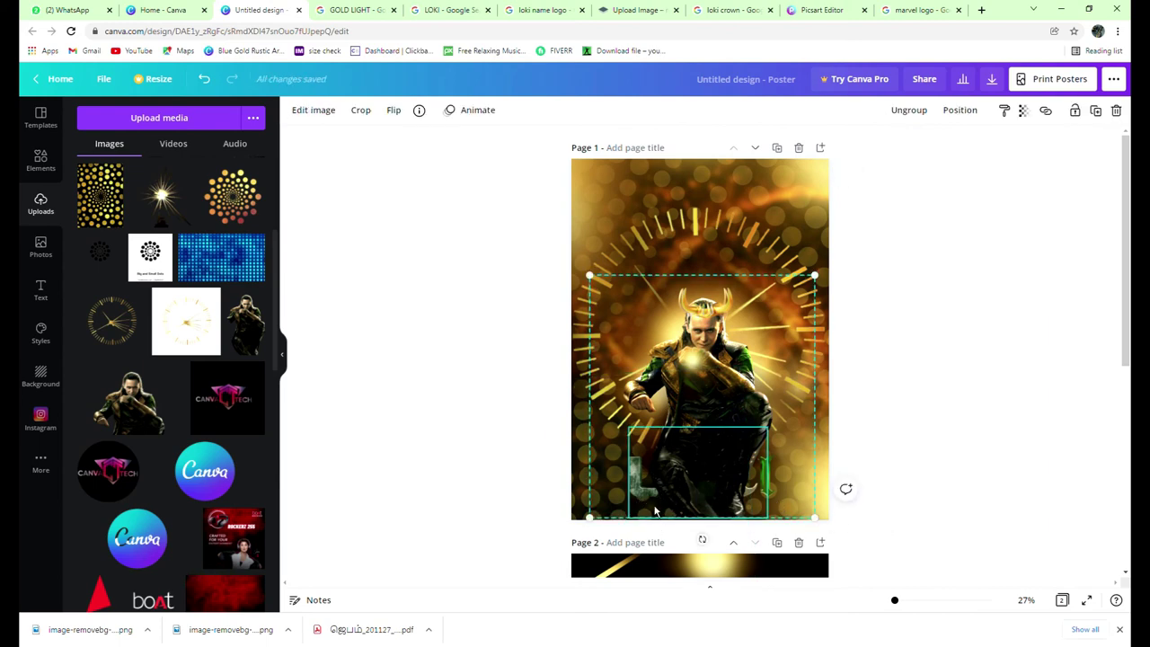
left_click(968, 117)
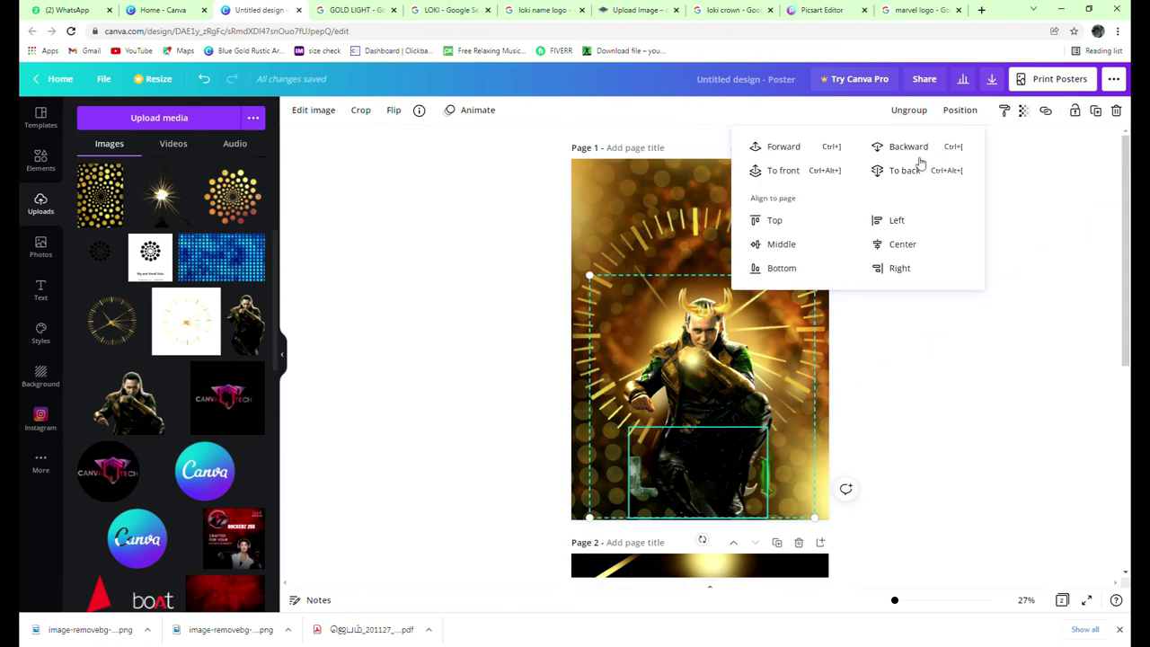
left_click(805, 159)
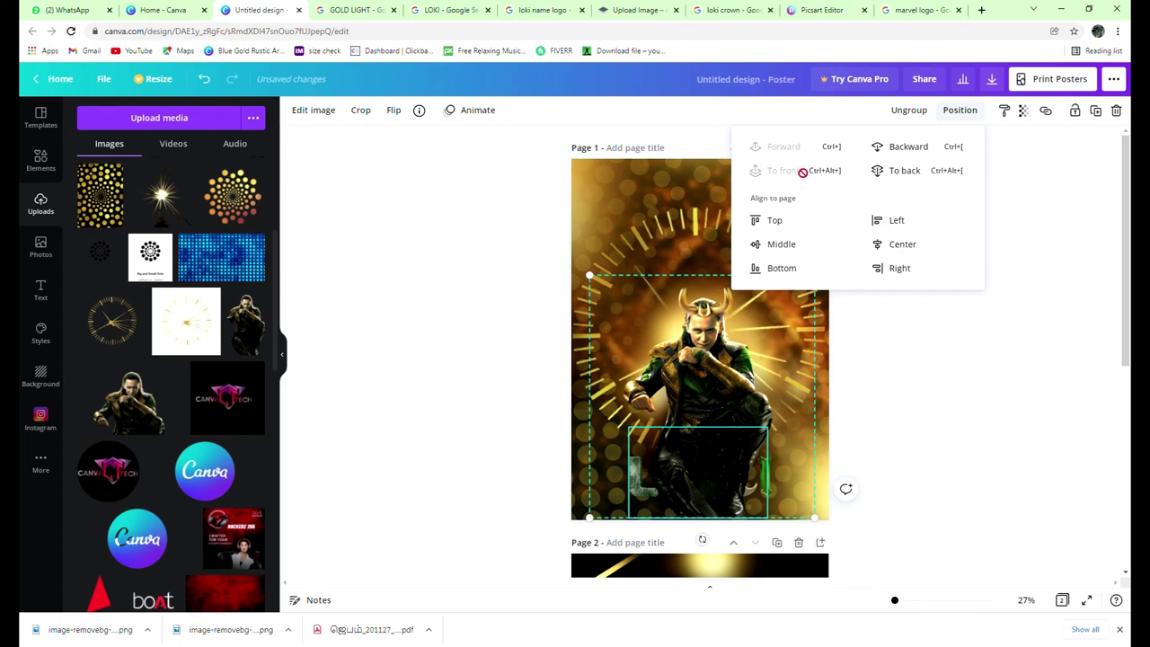
left_click(896, 150)
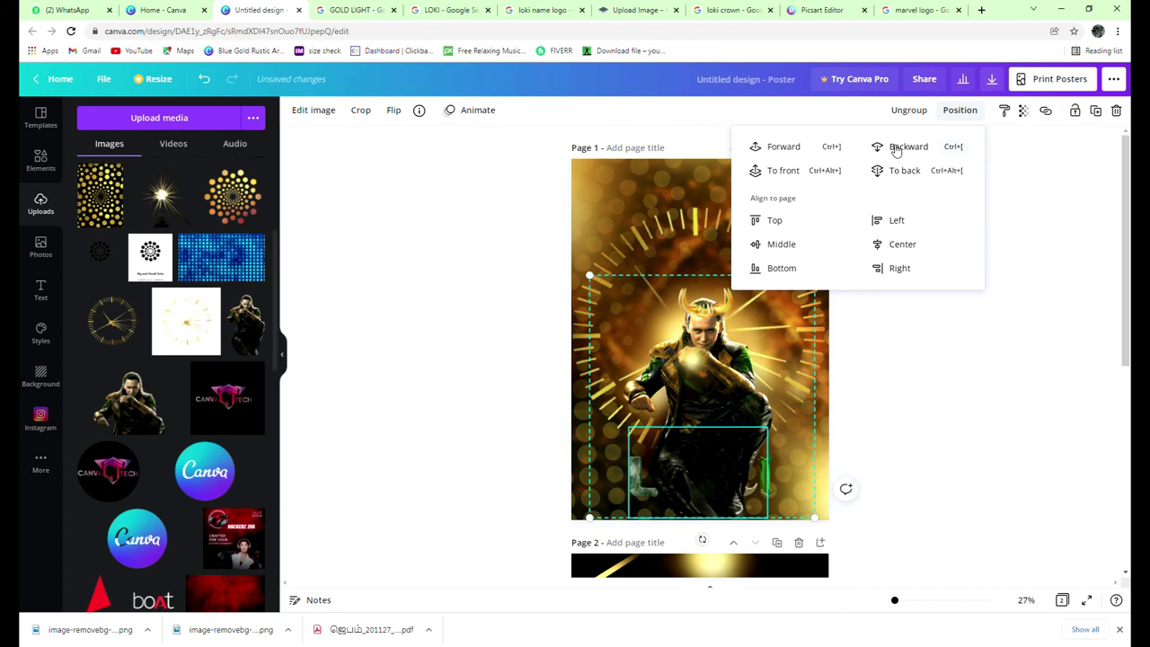
left_click(896, 150)
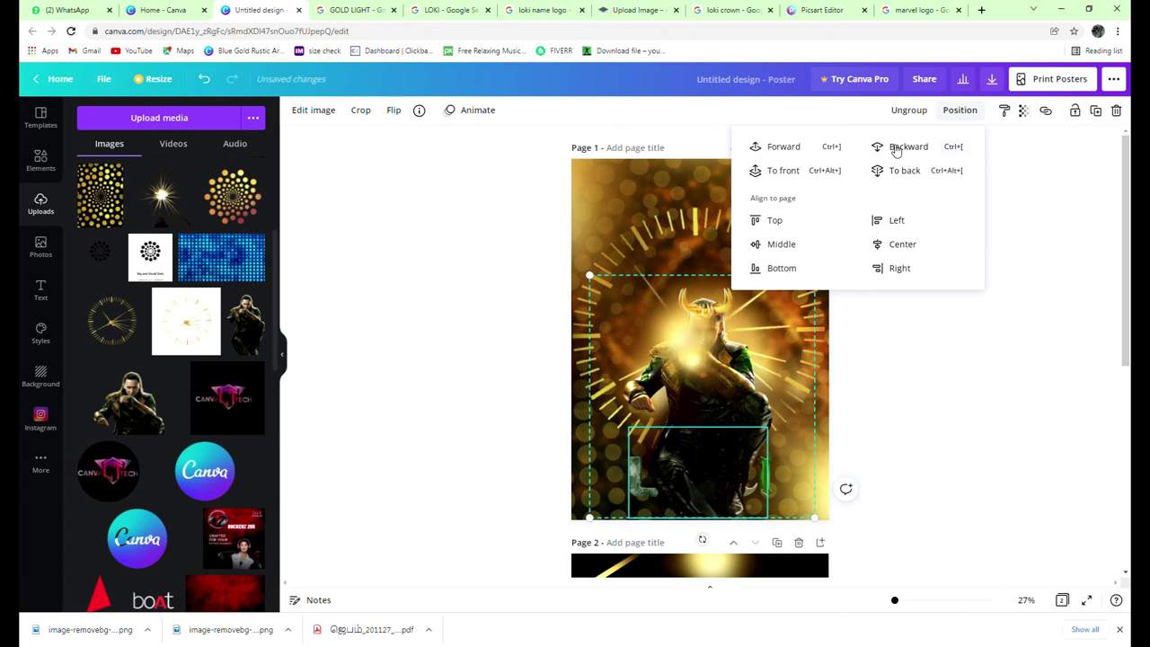
left_click(806, 157)
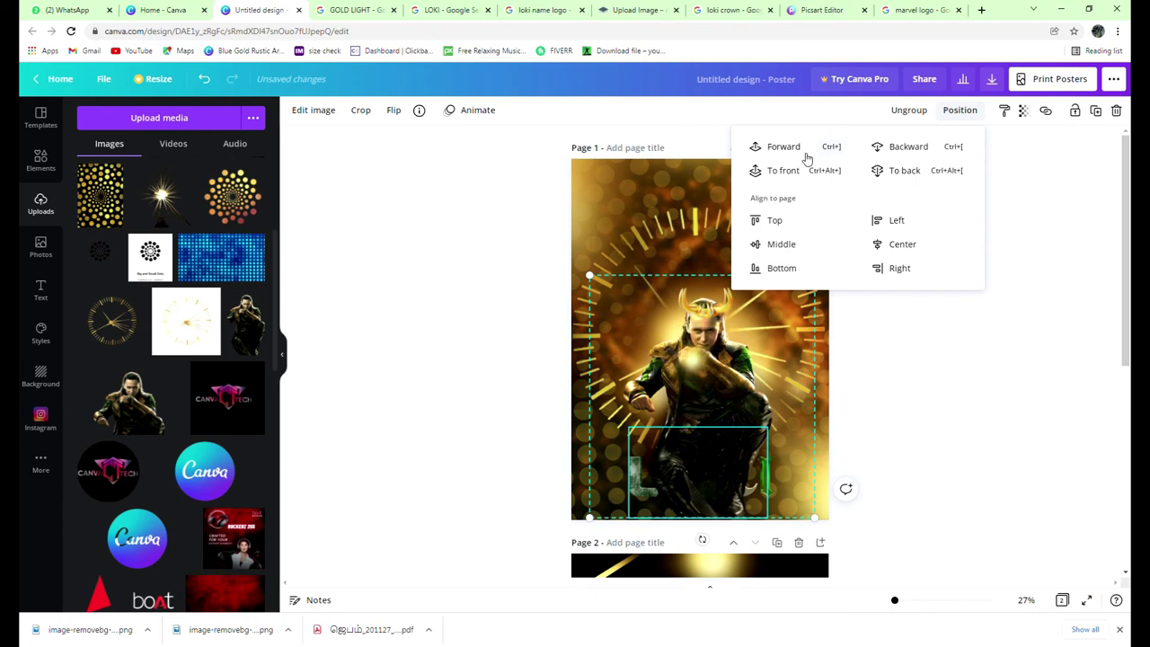
left_click(923, 420)
left_click(923, 420)
Nudge the bright crown slightly left onto the character's head, and enlarge the character slightly to reach the poster's bottom edge.
left_click(707, 320)
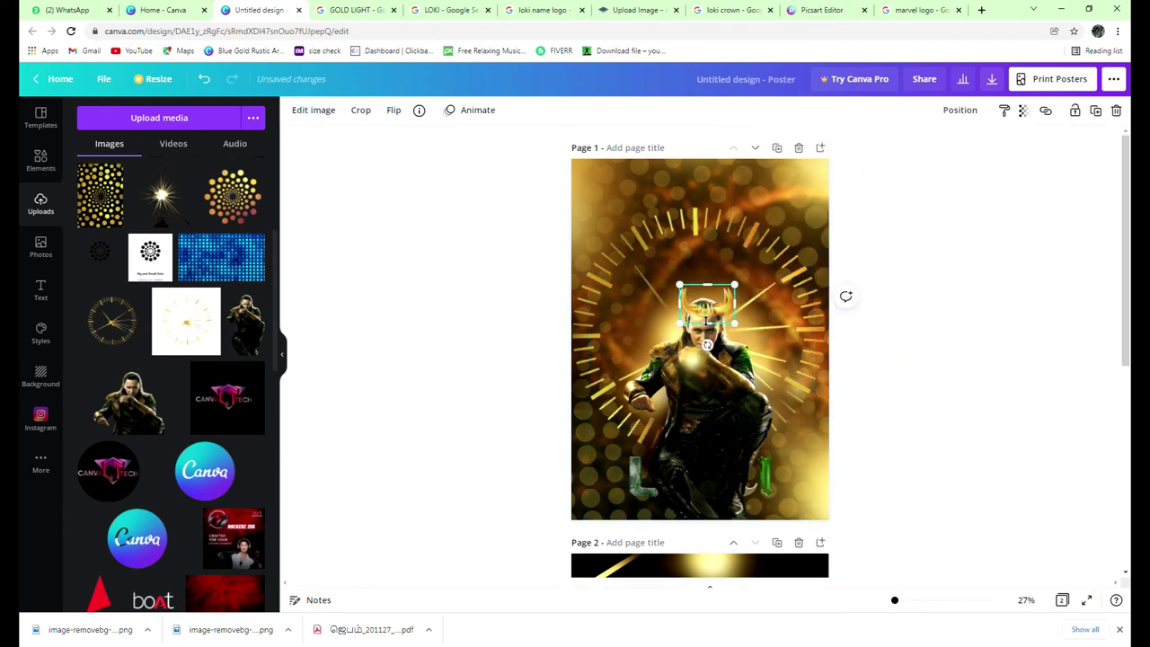
key("Left")
key("Left")
key("Left")
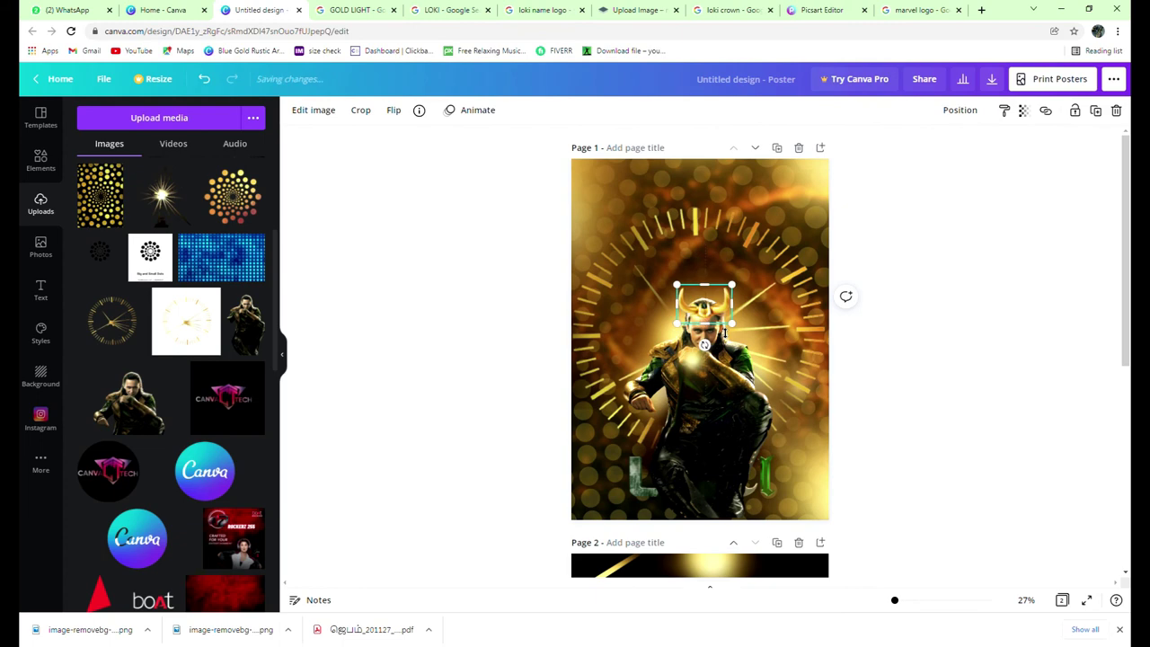
left_click(1010, 471)
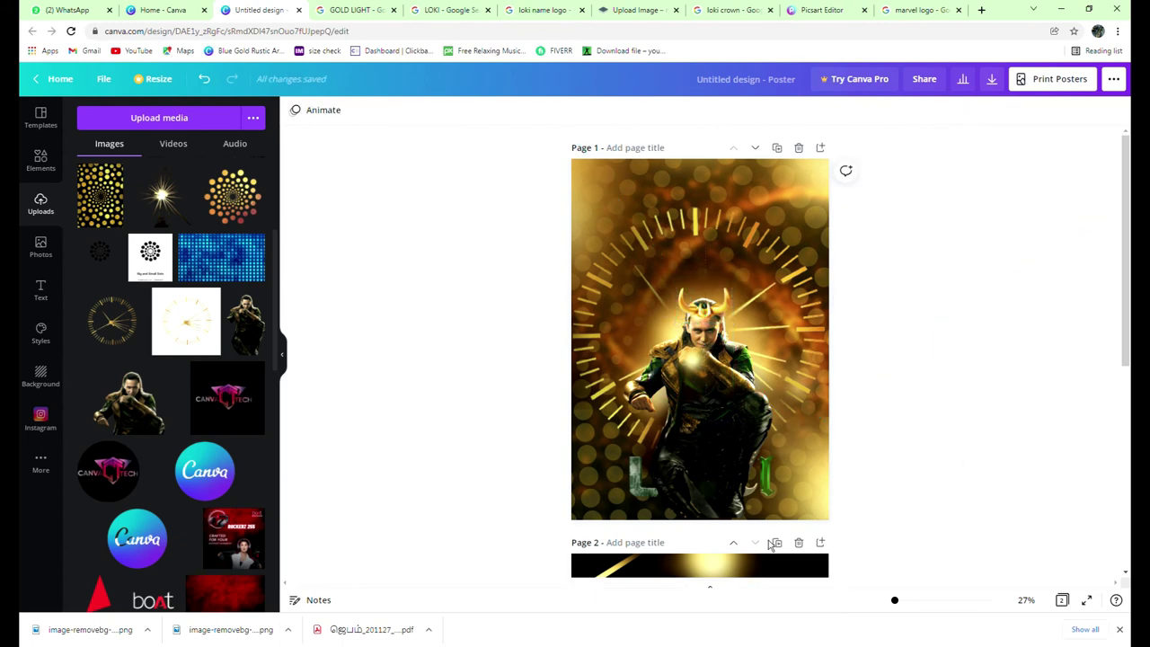
left_click(659, 515)
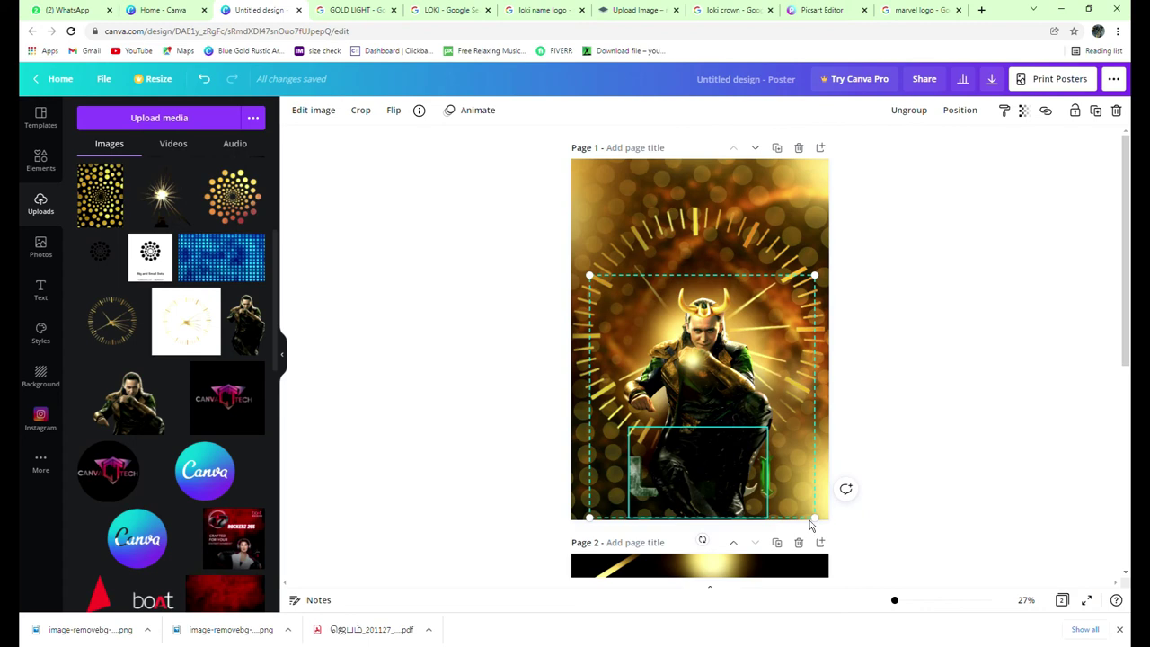
mouse_move(815, 519)
left_mouse_down()
mouse_move(744, 441)
mouse_move(824, 520)
left_mouse_up()
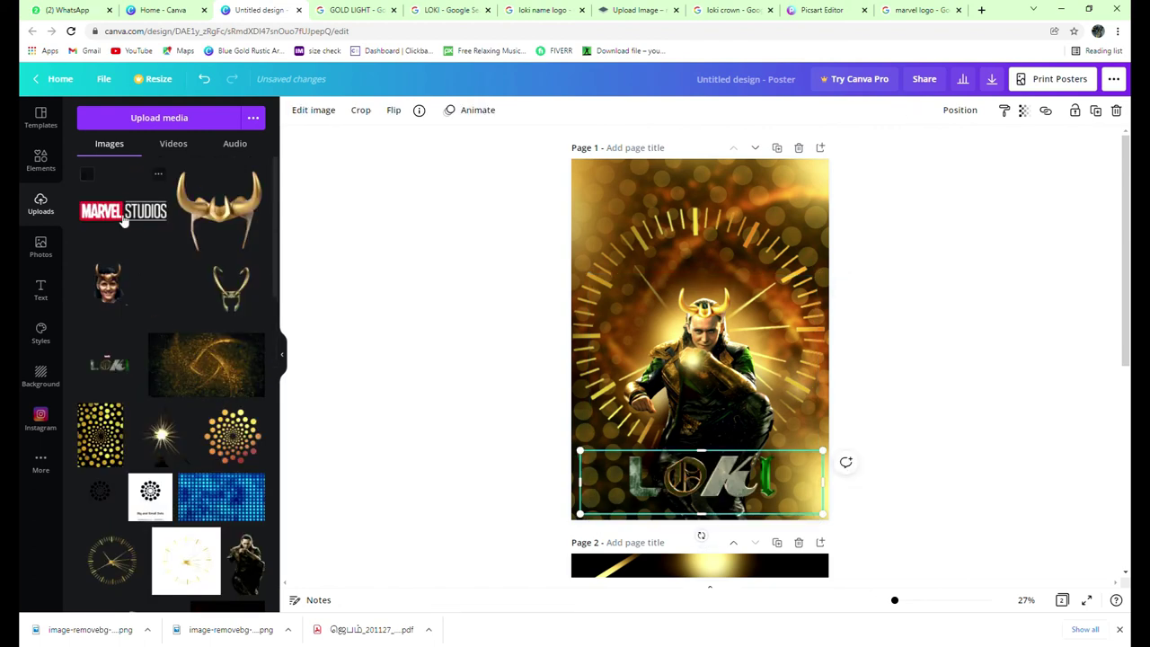
Add the uploaded MARVEL STUDIOS logo, sized narrower than the LOKI logo and placed just above it.
left_click(122, 219)
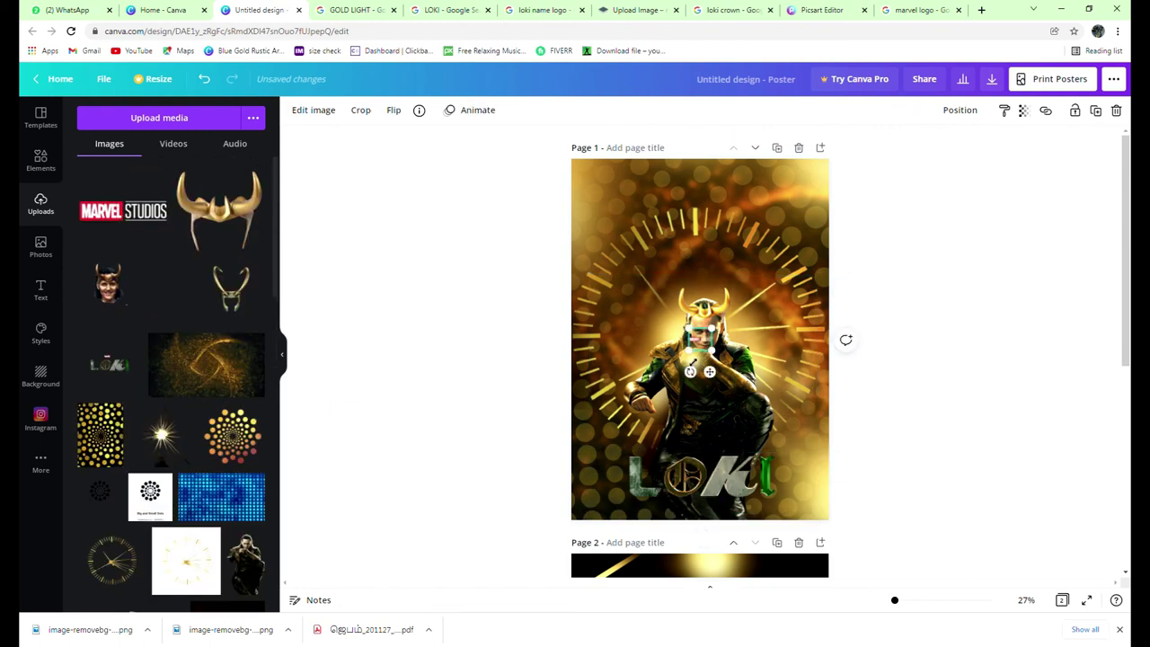
left_click_drag(691, 350, 602, 436)
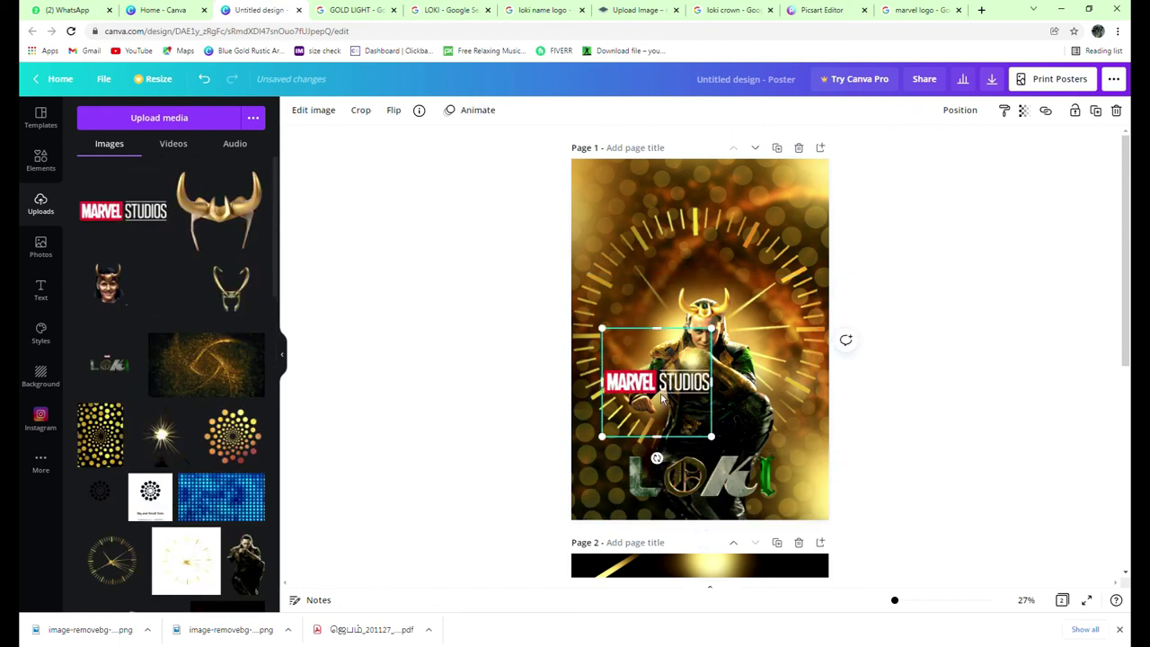
left_click_drag(663, 394, 717, 452)
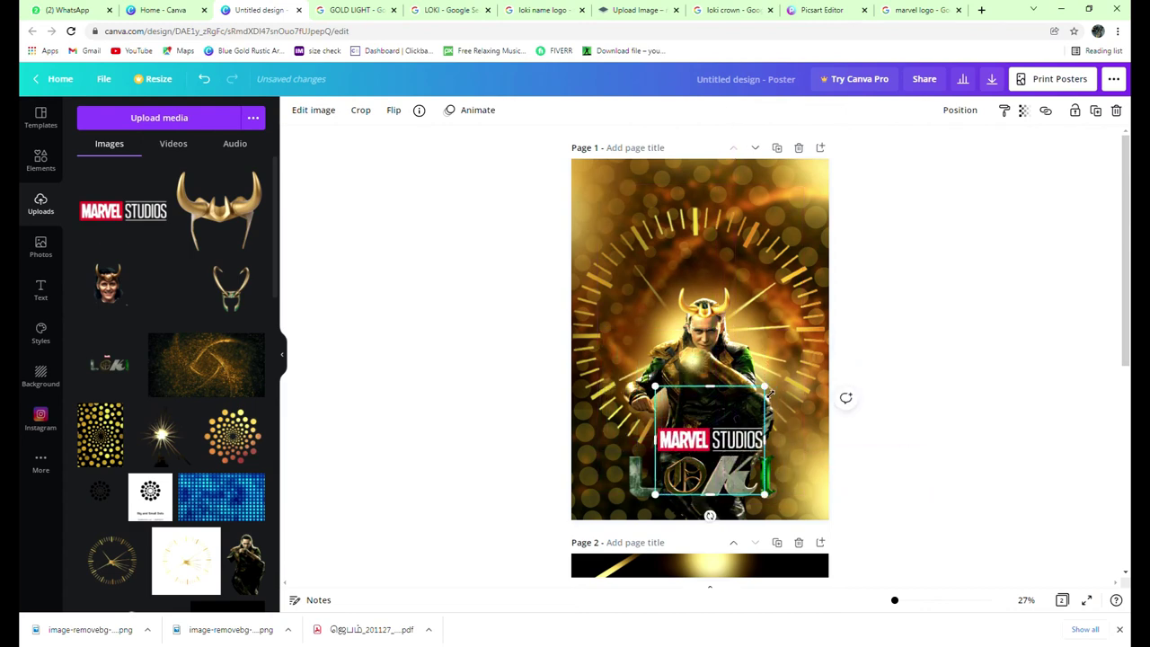
left_click_drag(766, 386, 754, 396)
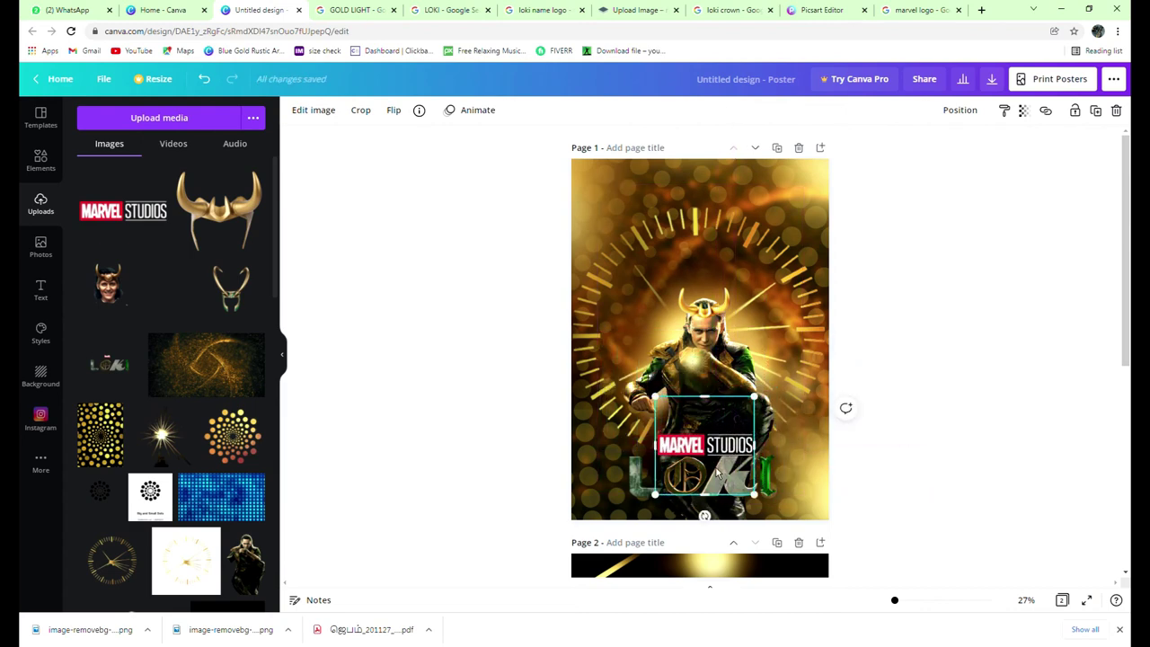
left_click_drag(720, 475, 708, 437)
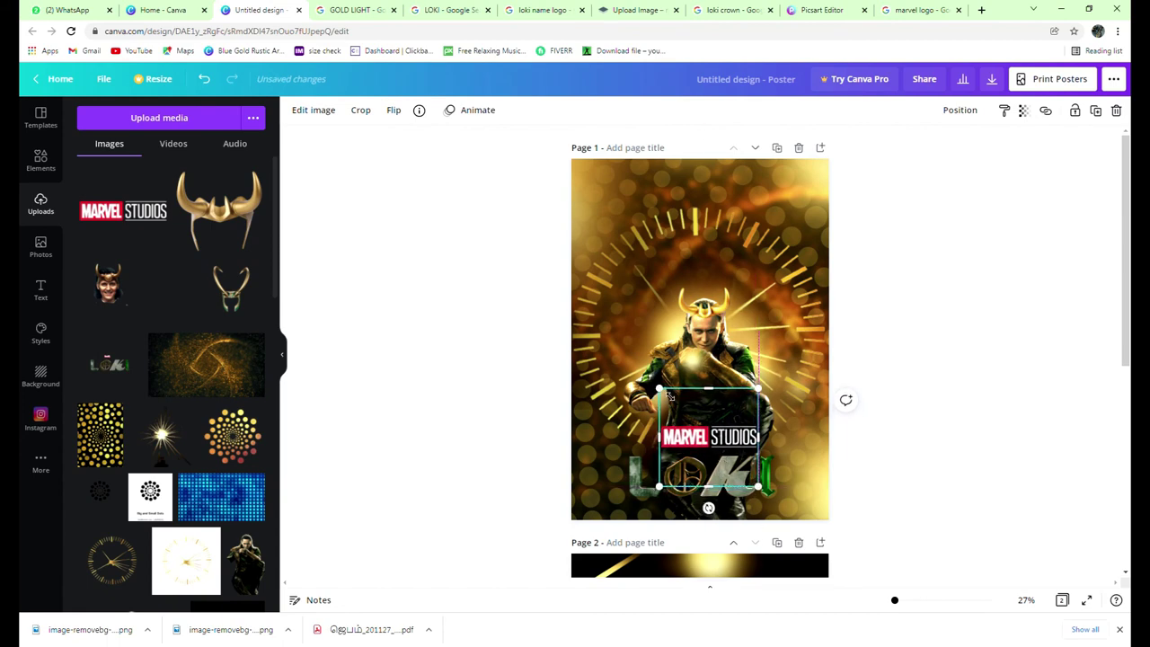
left_click_drag(658, 390, 668, 399)
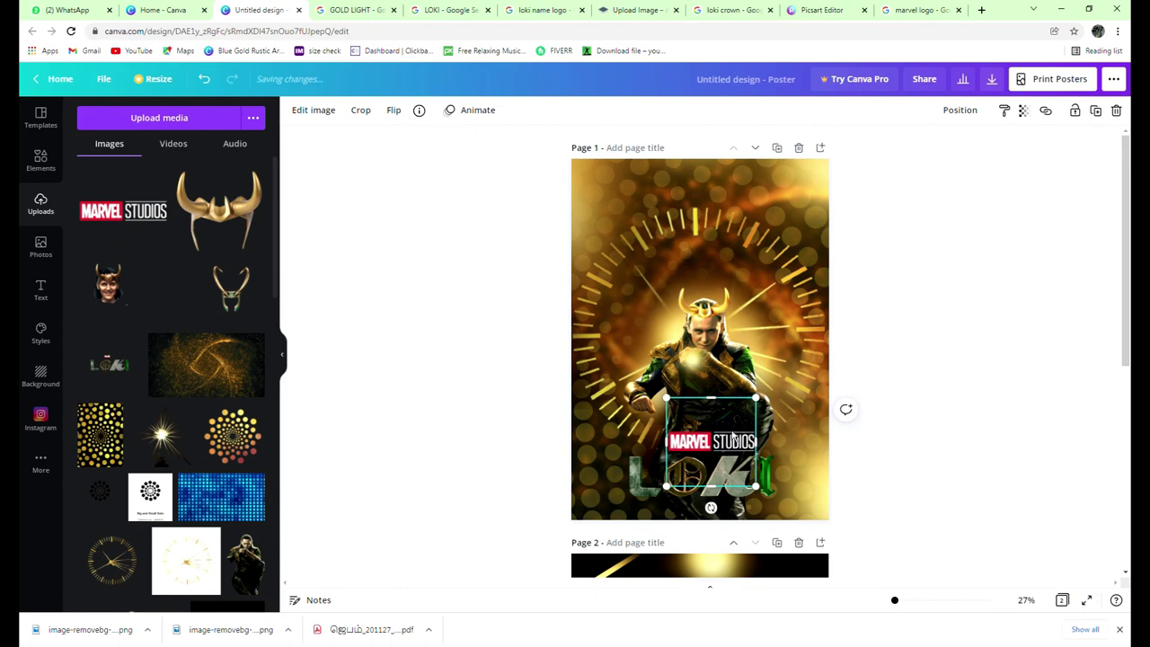
left_click(896, 460)
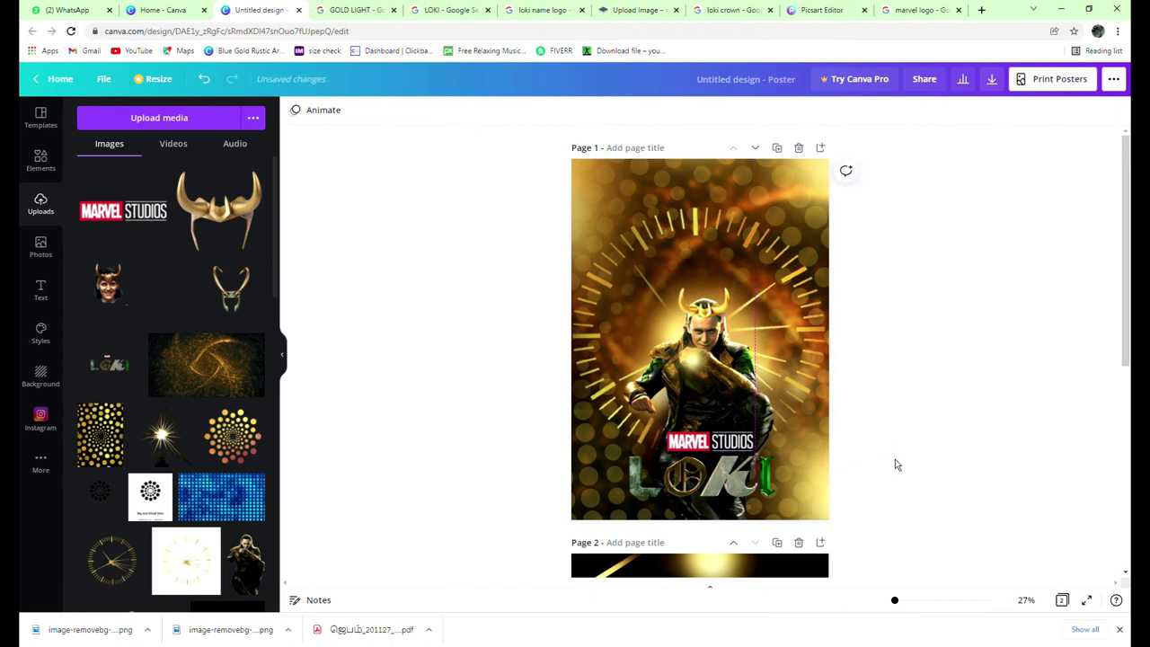
Enlarge the corner glow so that it spreads over the poster's lower-left corner.
left_click(582, 523)
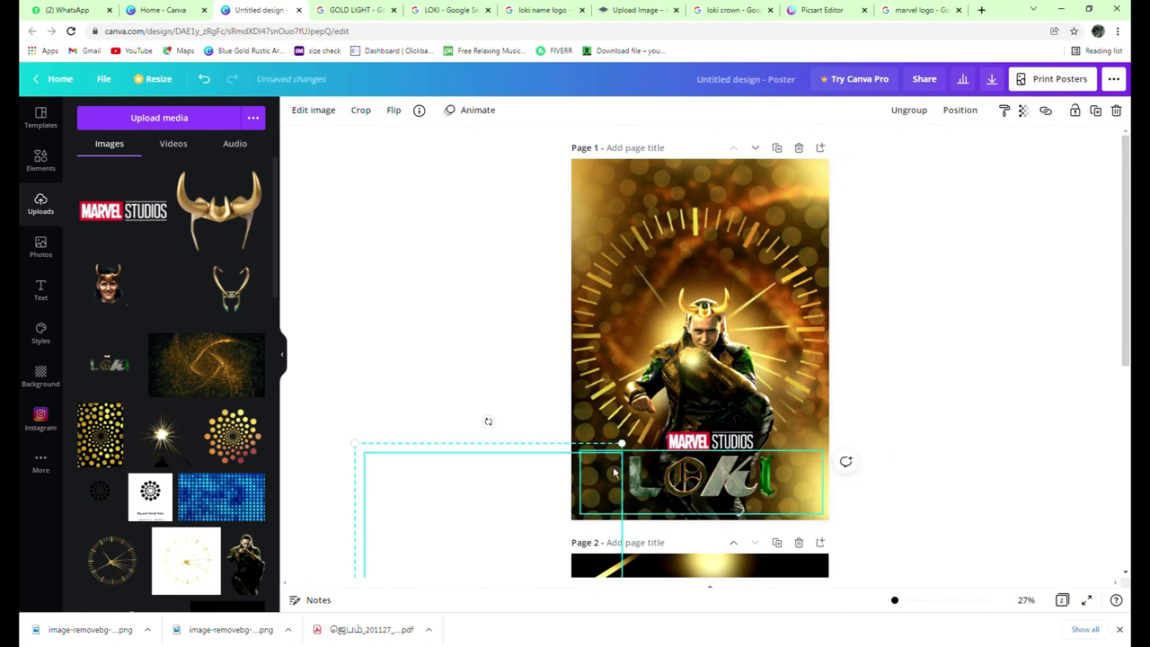
left_click_drag(622, 444, 823, 374)
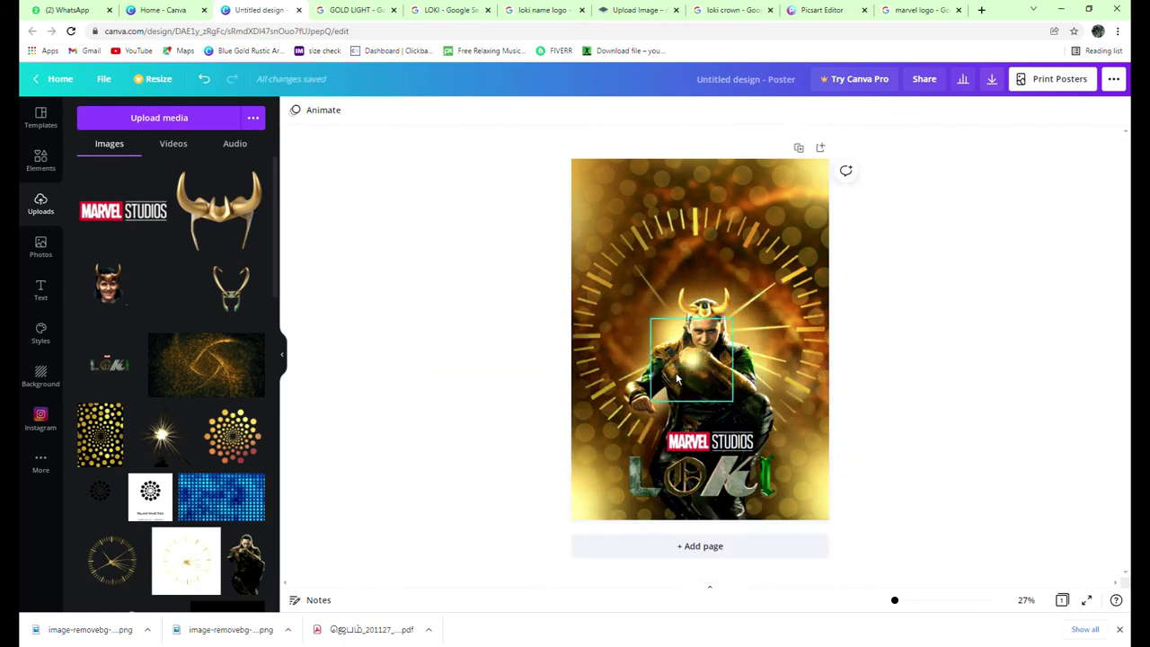
left_click(643, 408)
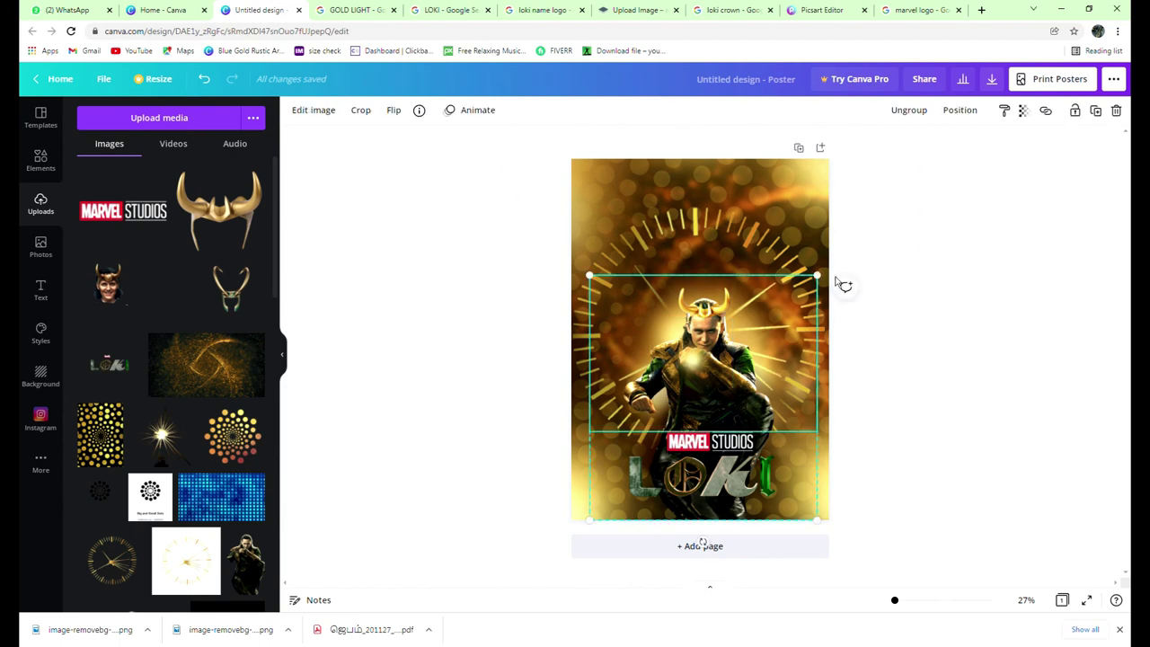
left_click_drag(820, 277, 840, 249)
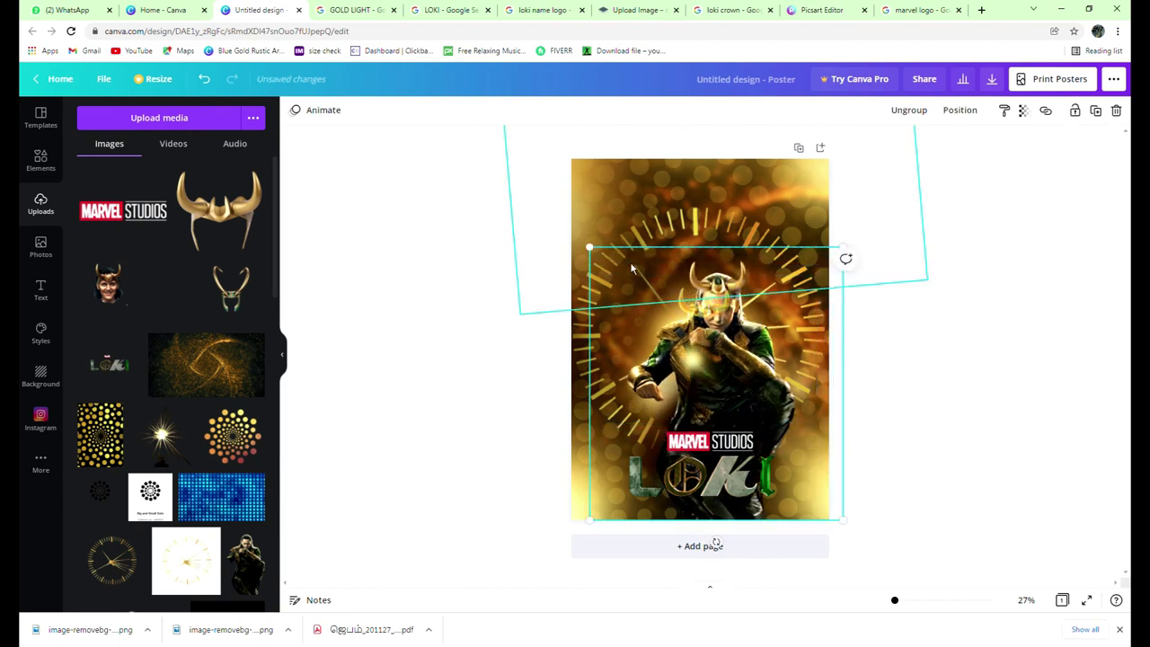
left_click_drag(591, 251, 565, 260)
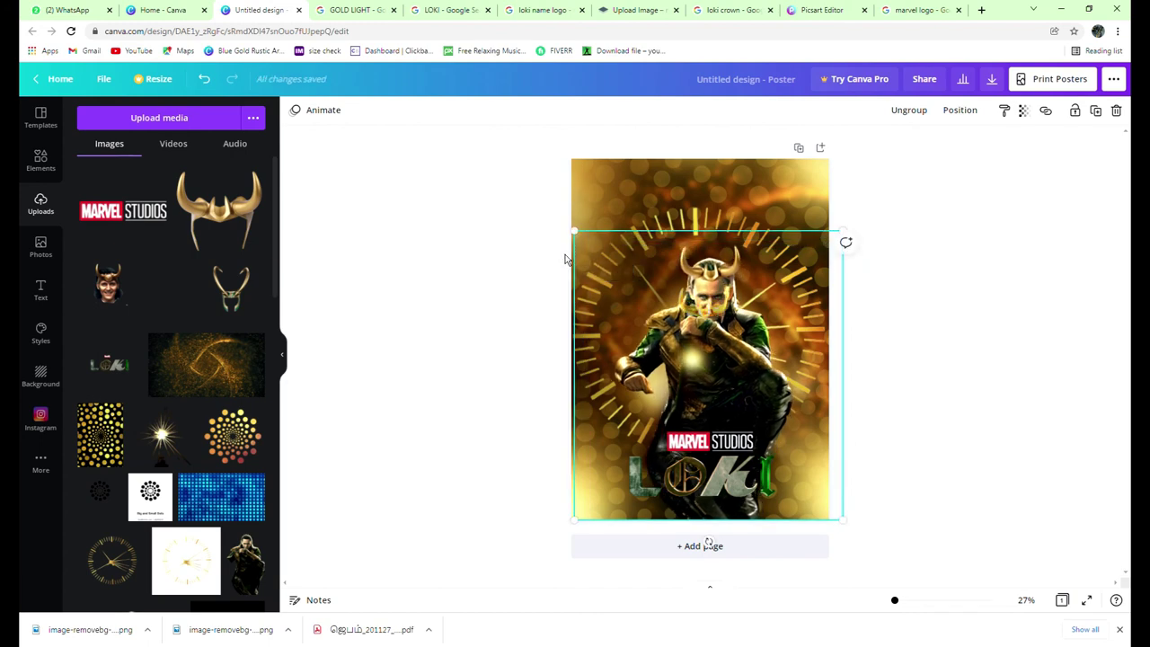
key("Left")
key("Left")
key("Left")
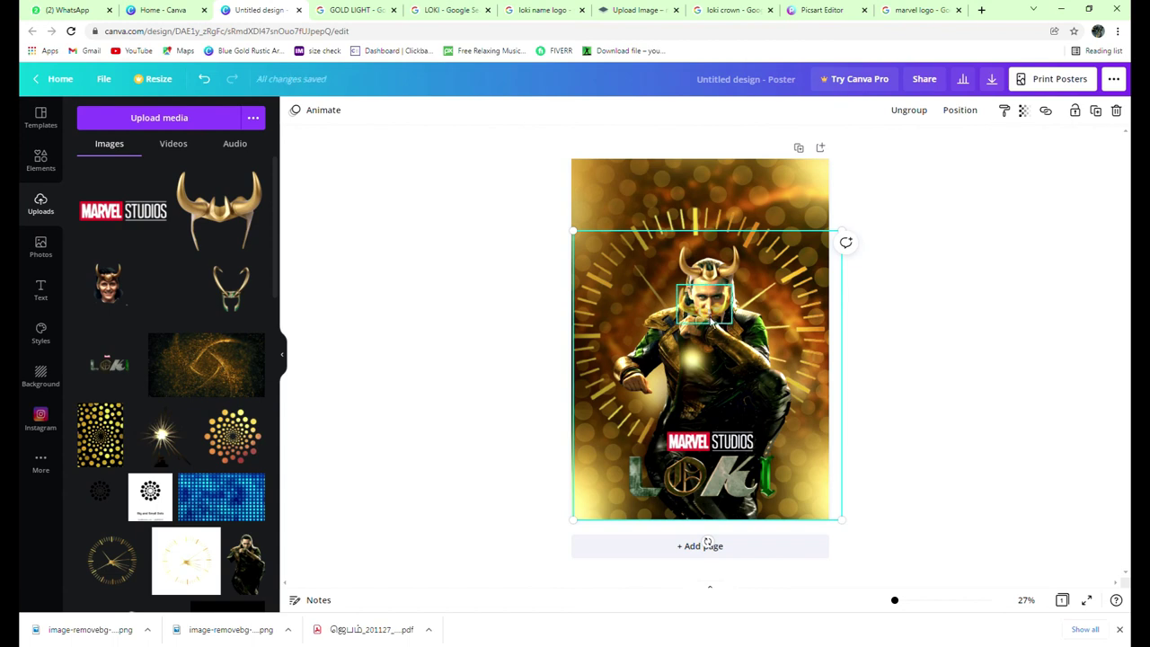
left_click_drag(710, 322, 714, 263)
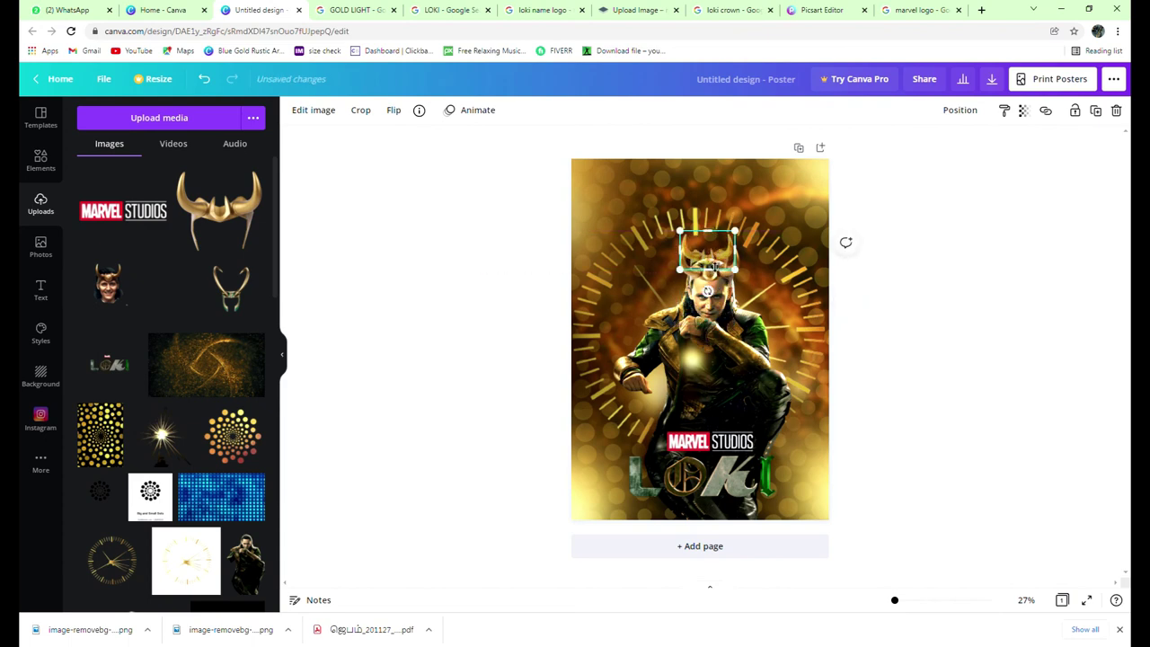
key("ctrl+z")
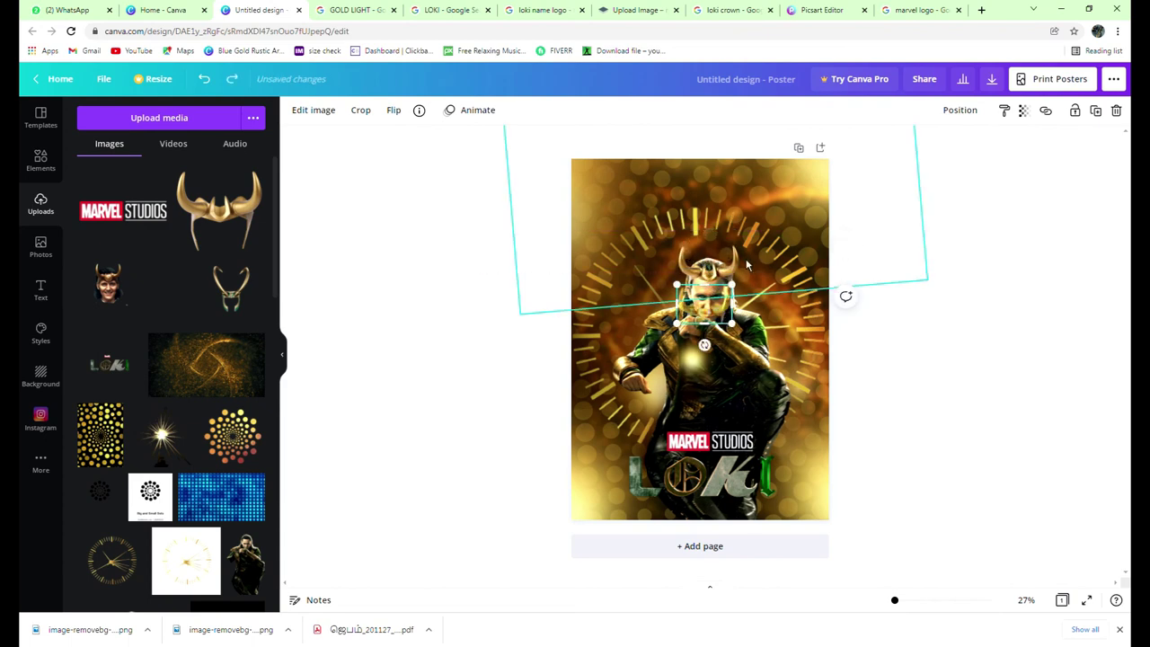
key("ctrl+z")
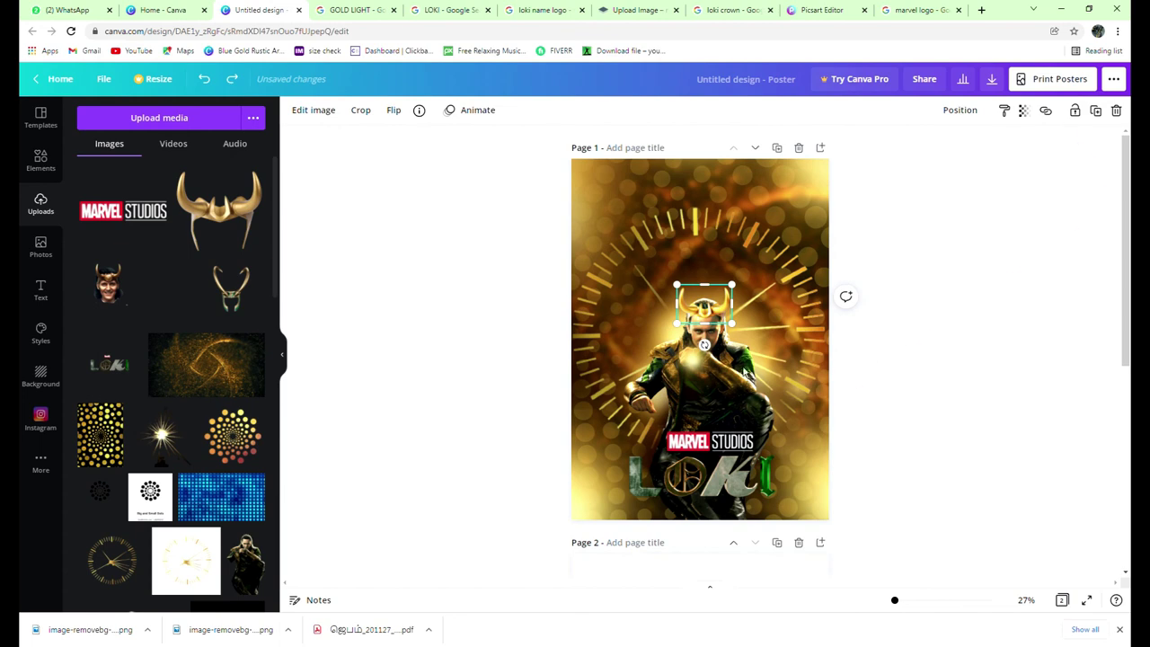
Enlarge the character moderately up and outward to nearly the poster's width, keeping its base on the poster's bottom edge.
left_click(647, 409)
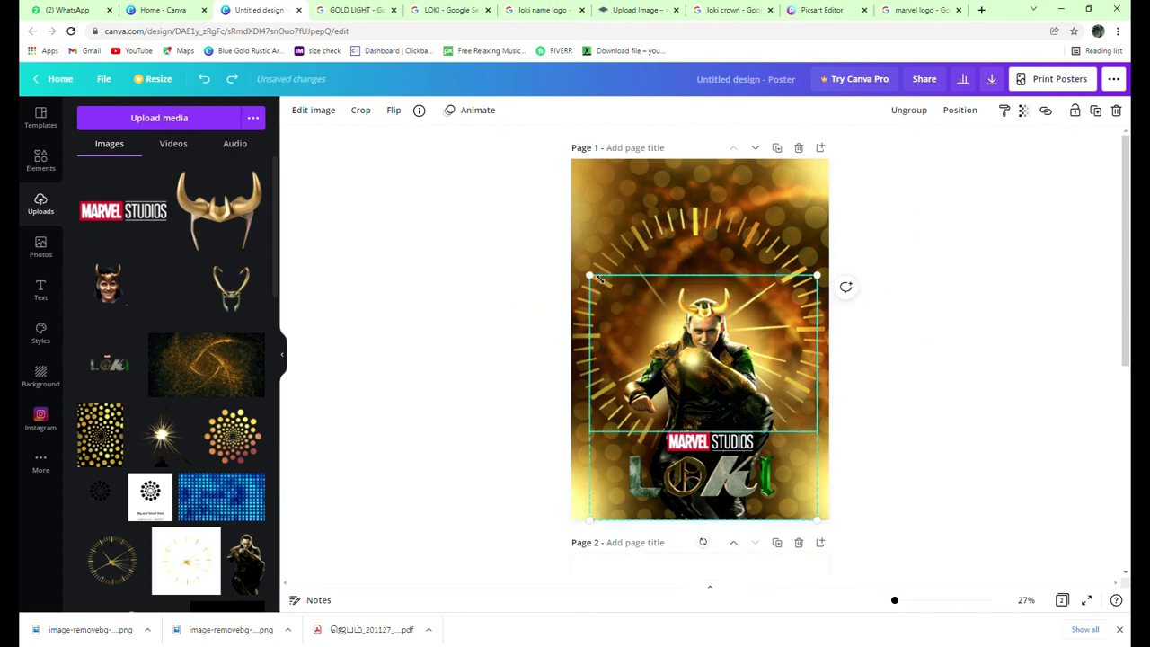
left_click_drag(601, 278, 594, 275)
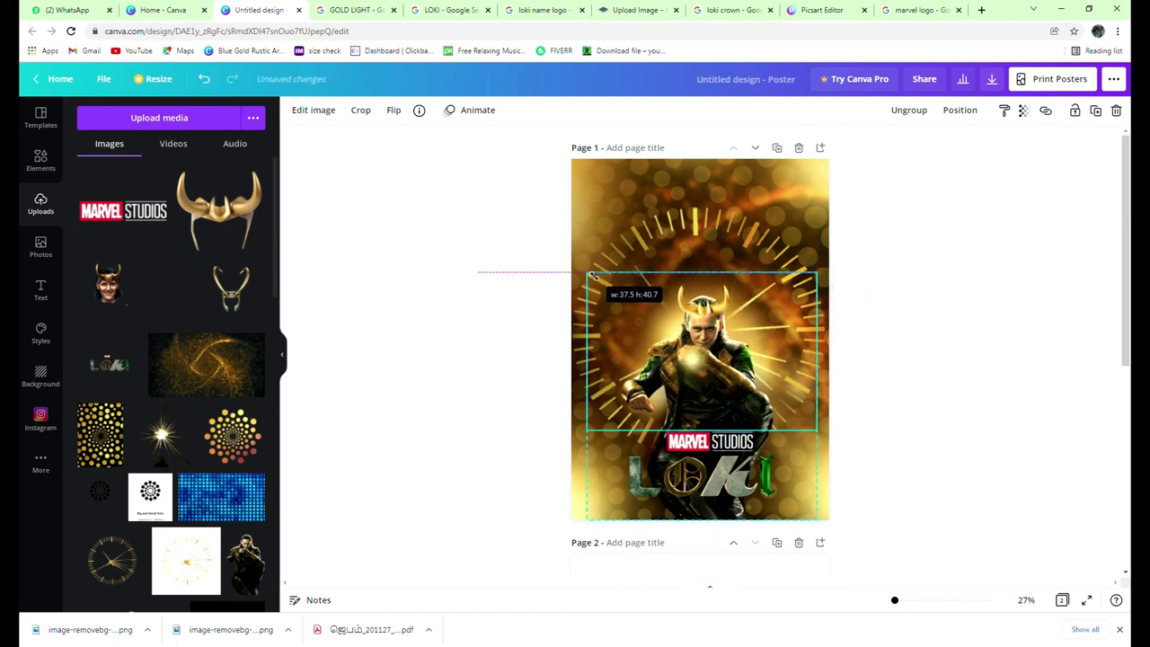
left_click_drag(593, 275, 589, 273)
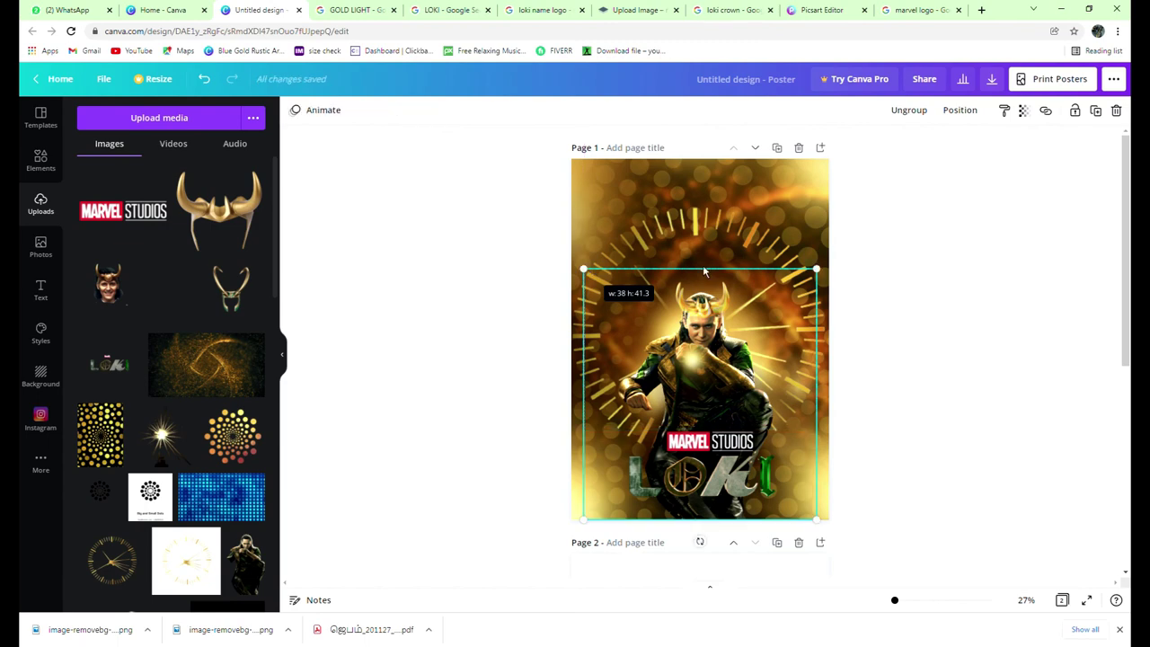
left_click_drag(835, 268, 840, 269)
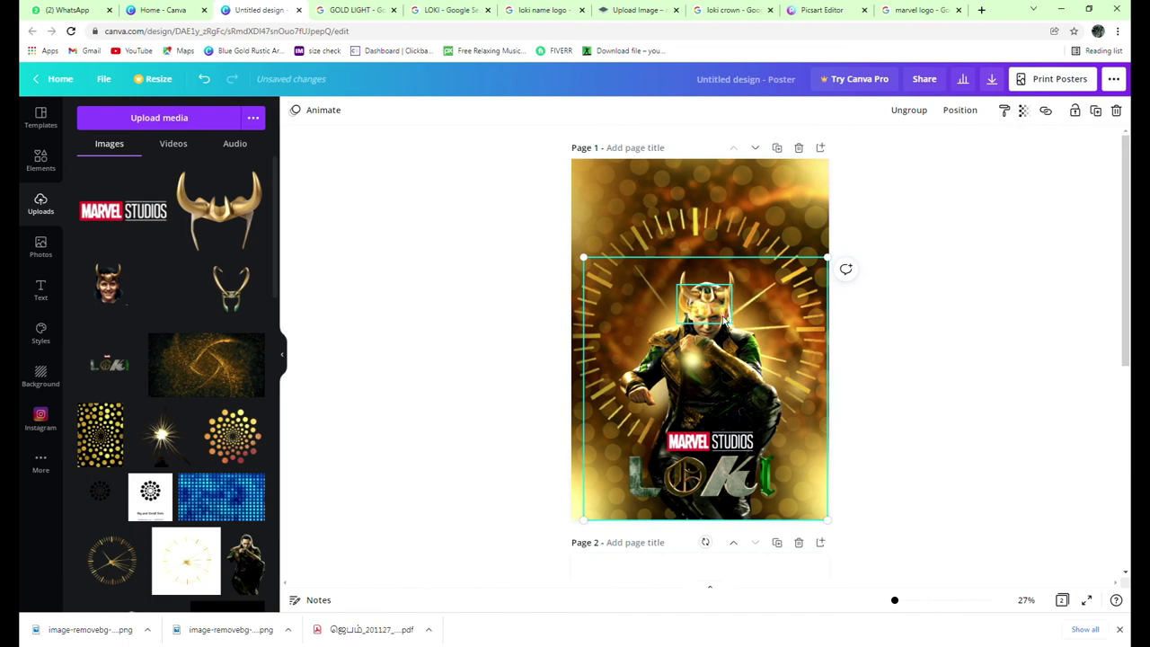
Move the bright crown up onto the enlarged character's head, fine-tune its alignment, and enlarge it slightly to cover the original horns.
left_click(725, 321)
left_click_drag(725, 321, 723, 303)
key("Down")
key("Down")
key("Down")
key("Down")
key("Down")
key("Down")
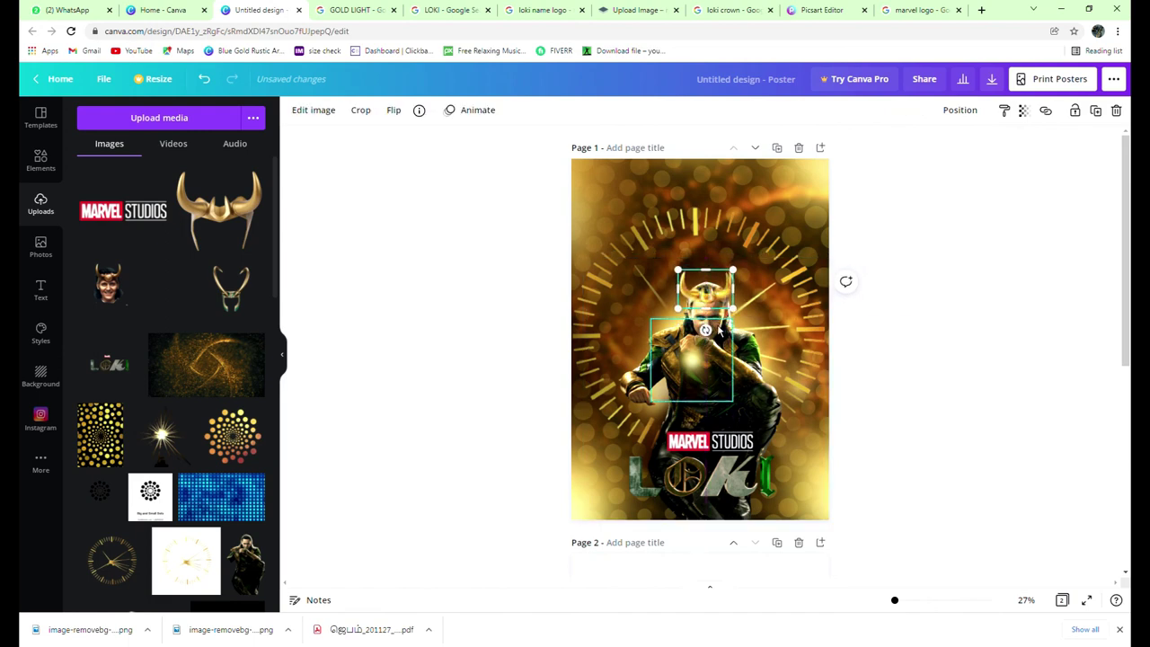
key("Left")
key("Left")
key("Right")
key("Right")
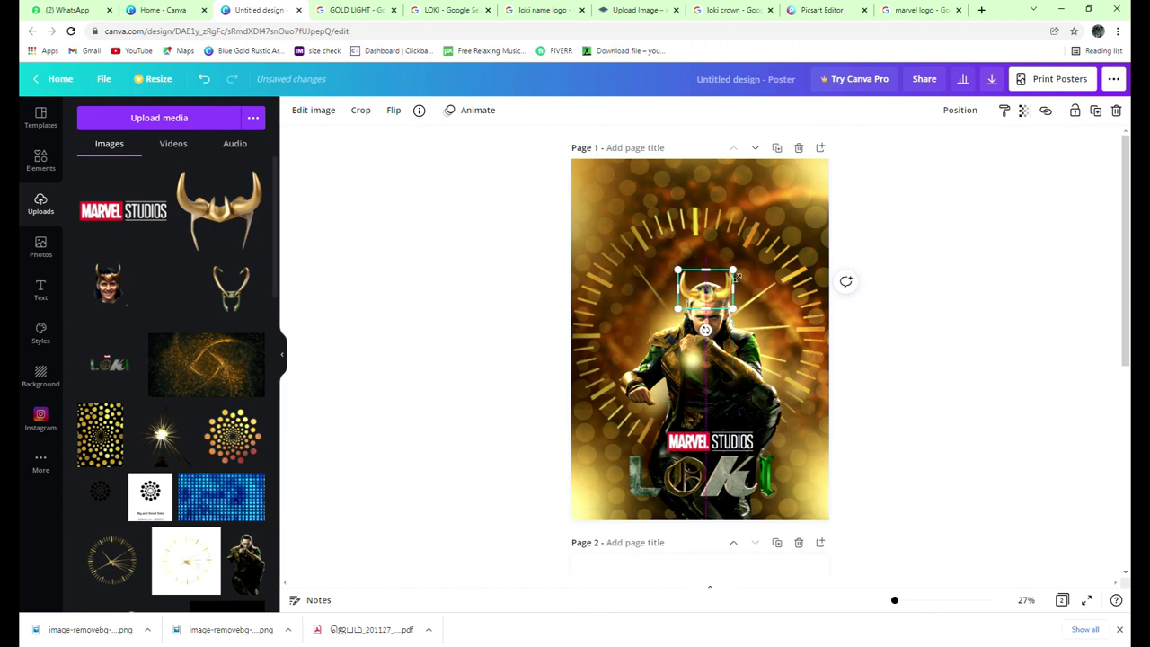
left_click_drag(737, 278, 747, 279)
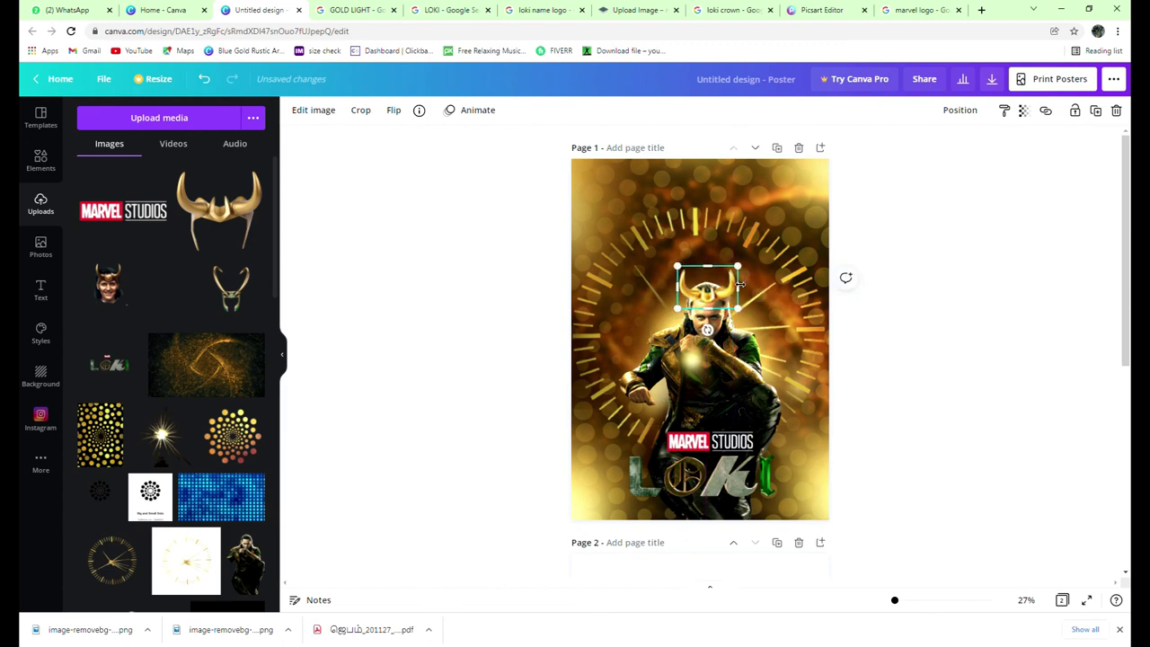
left_click(933, 394)
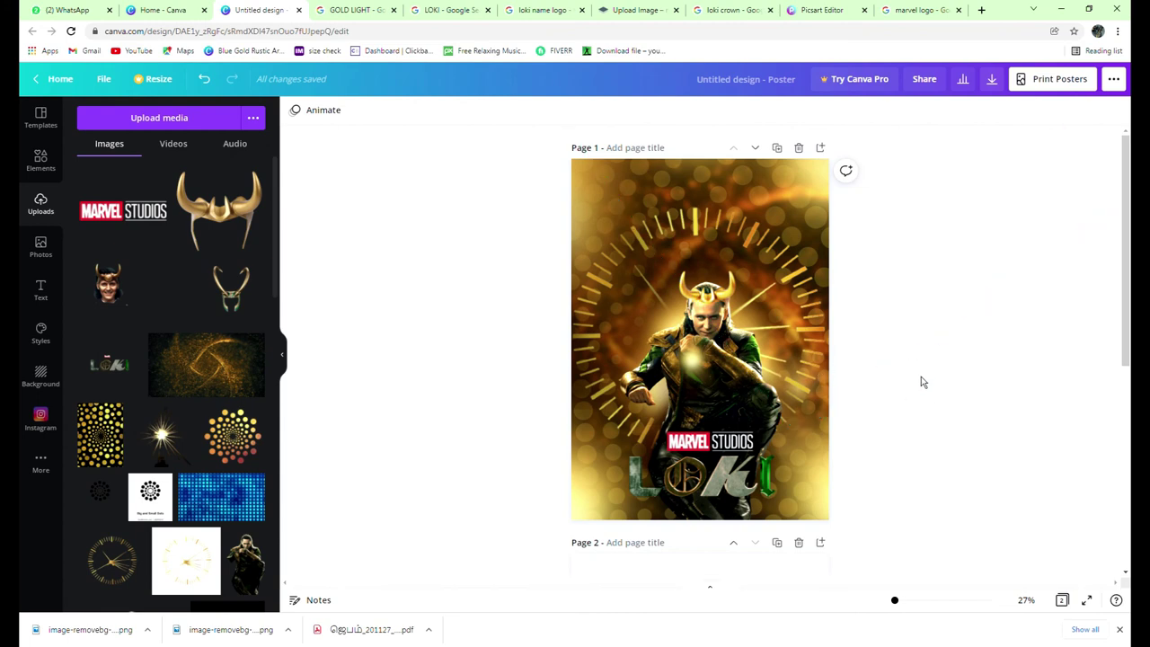
Nudge the small light flare over the character's hands slightly upward and to the left.
left_click(694, 397)
key("Up")
key("Up")
key("Up")
key("Up")
key("Up")
key("Up")
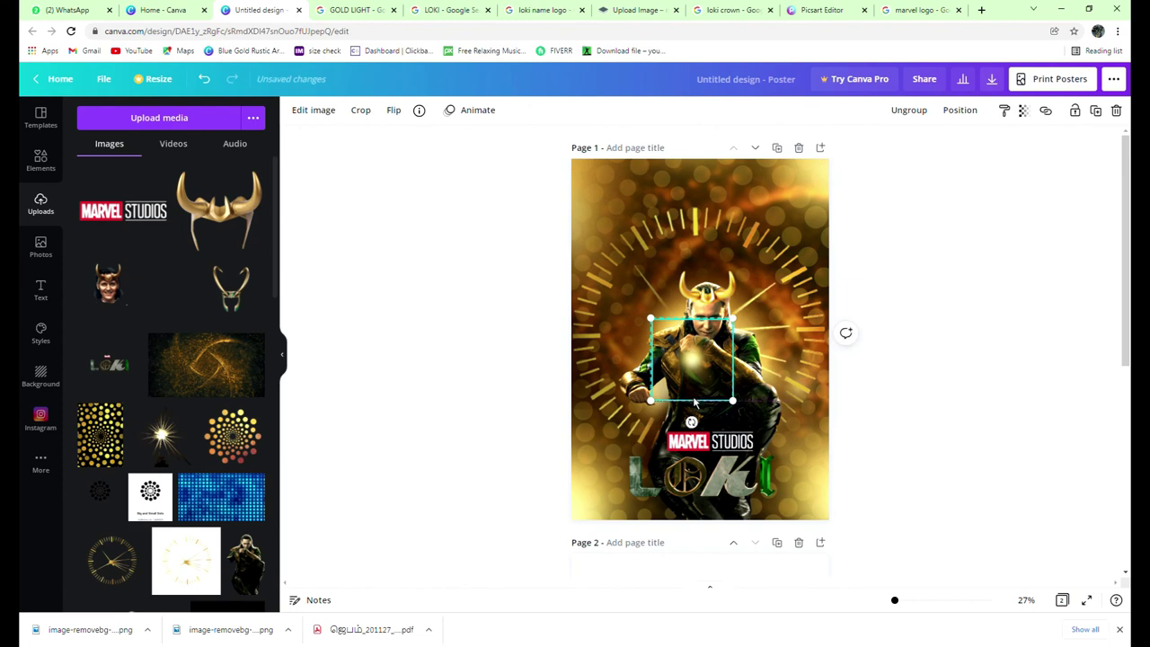
key("Left")
key("Left")
key("Left")
key("Left")
key("Left")
key("Left")
key("Left")
key("Left")
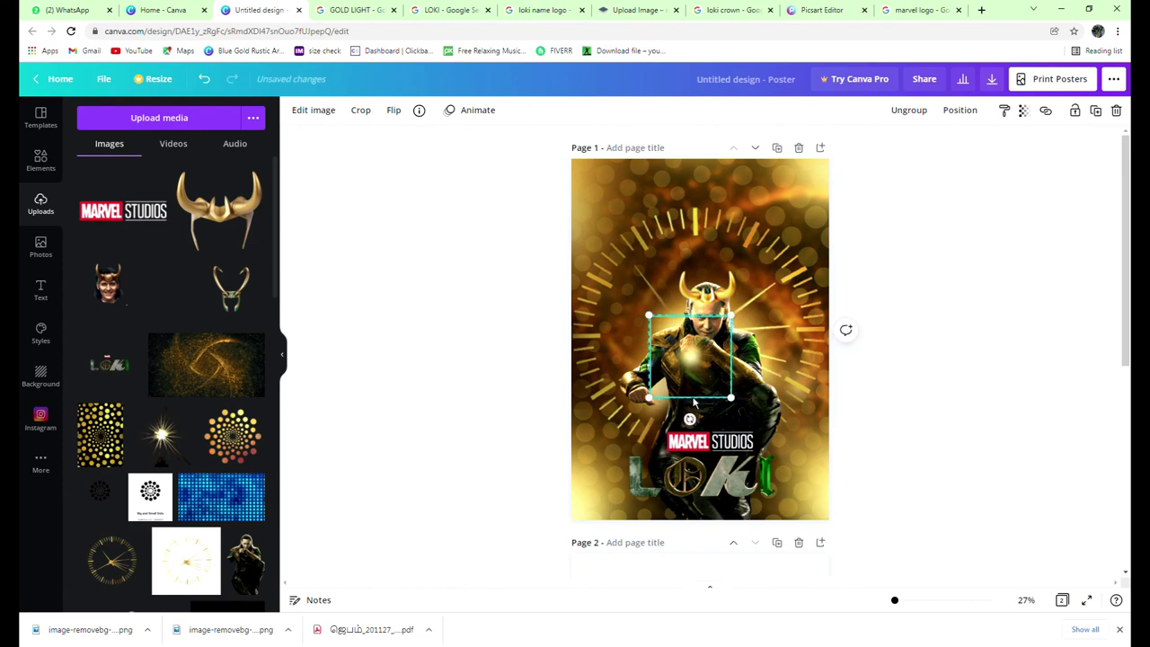
key("Up")
key("Up")
key("Up")
key("Up")
key("Up")
key("Up")
key("Up")
key("Up")
key("Up")
key("Up")
key("Up")
key("Left")
key("Left")
key("Left")
key("Left")
key("Left")
key("Left")
key("Left")
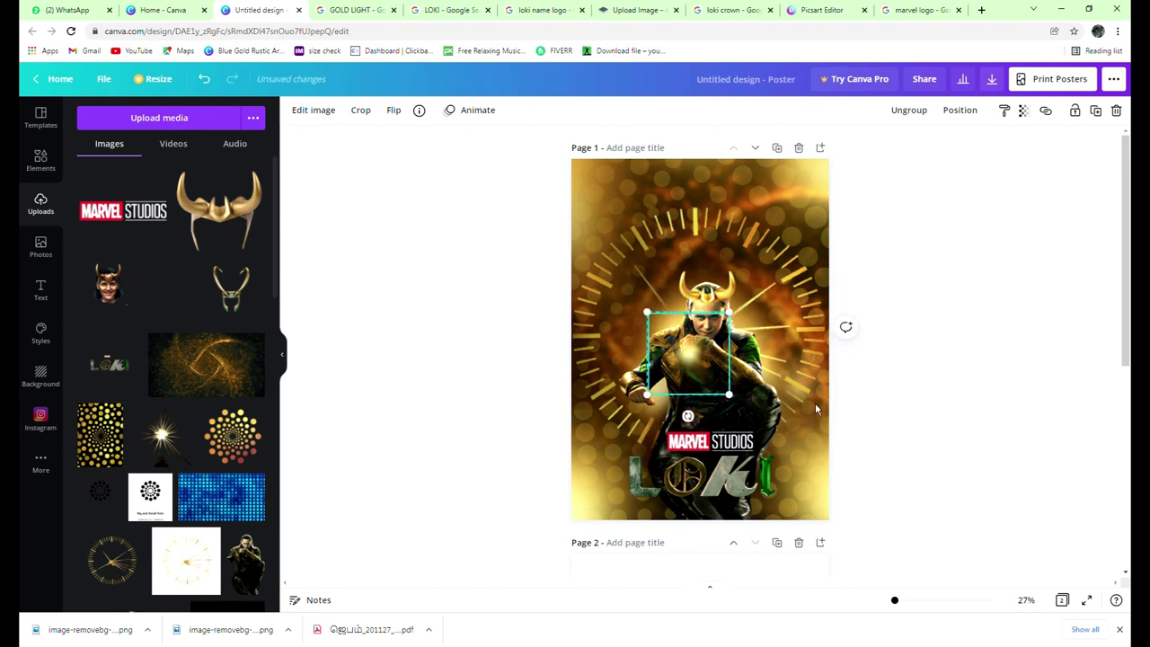
left_click(917, 411)
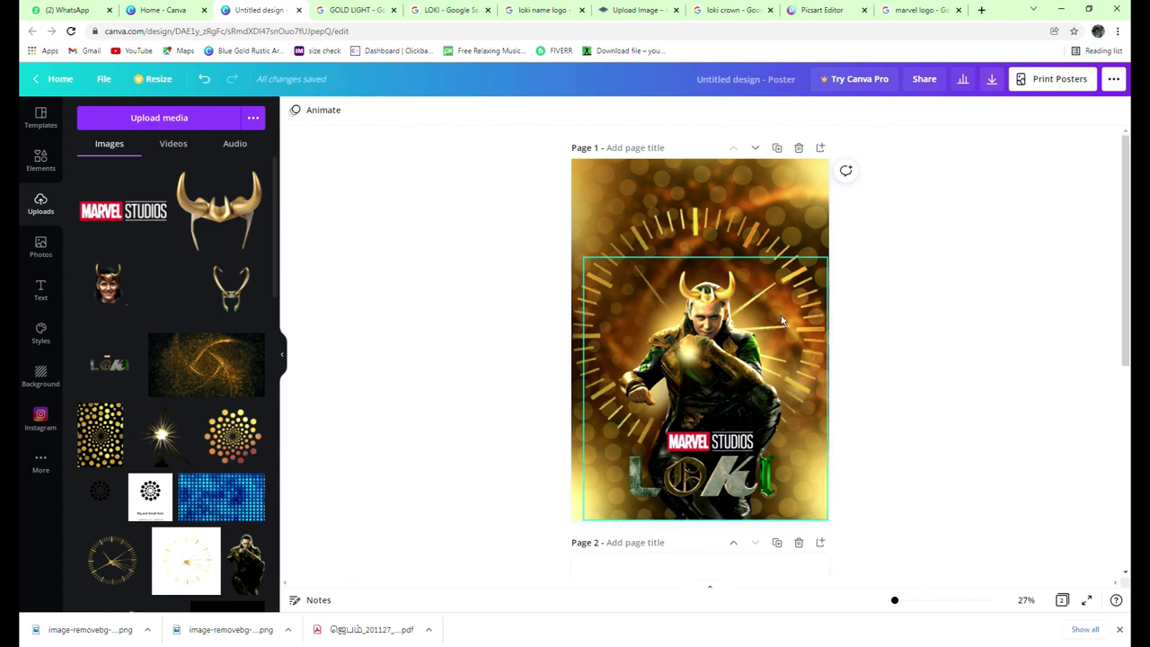
scroll(938, 370, "down", 3)
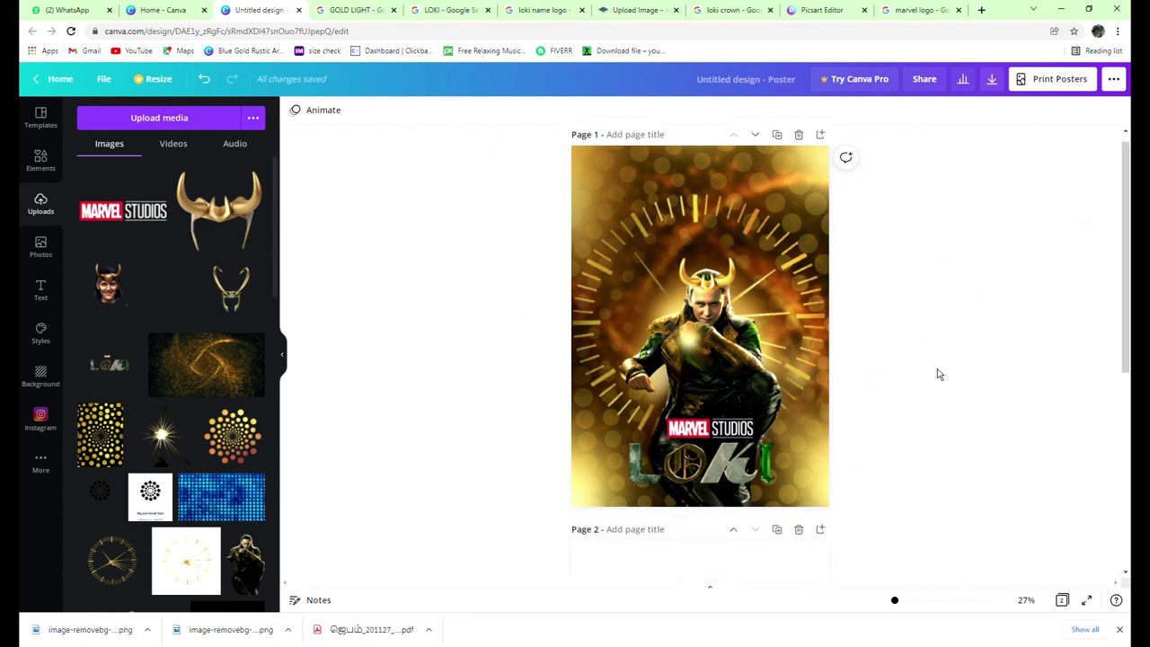
scroll(938, 365, "up", 1)
scroll(938, 366, "up", 2)
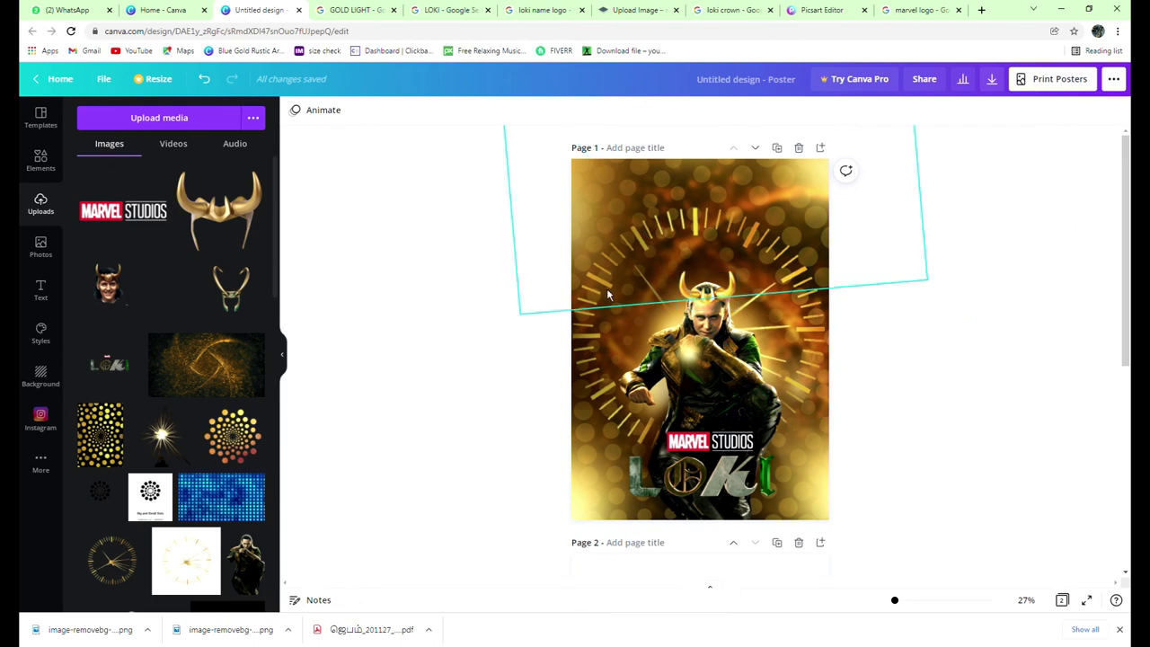
left_click(608, 292)
left_click_drag(524, 324, 660, 227)
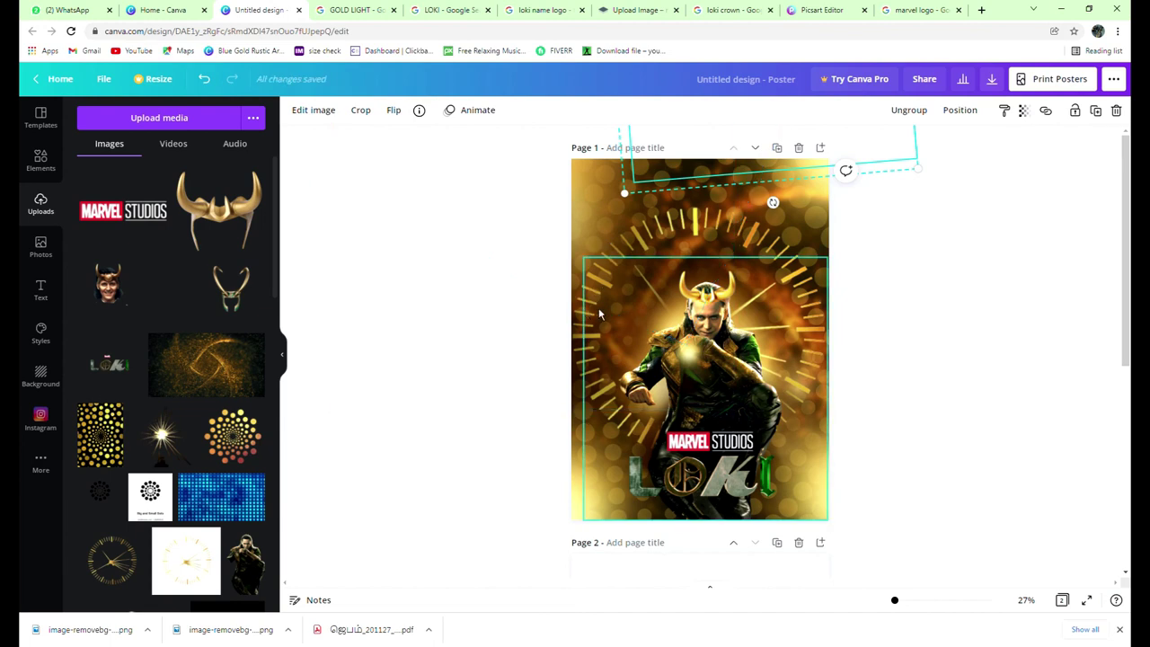
key("ctrl+z")
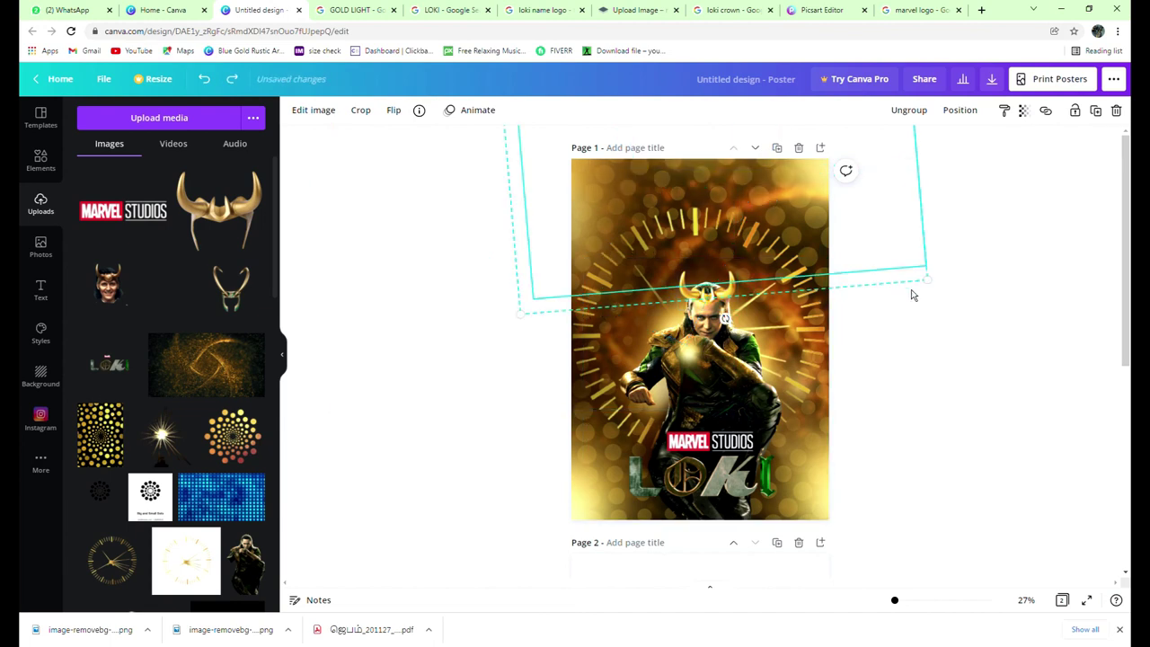
left_click(948, 314)
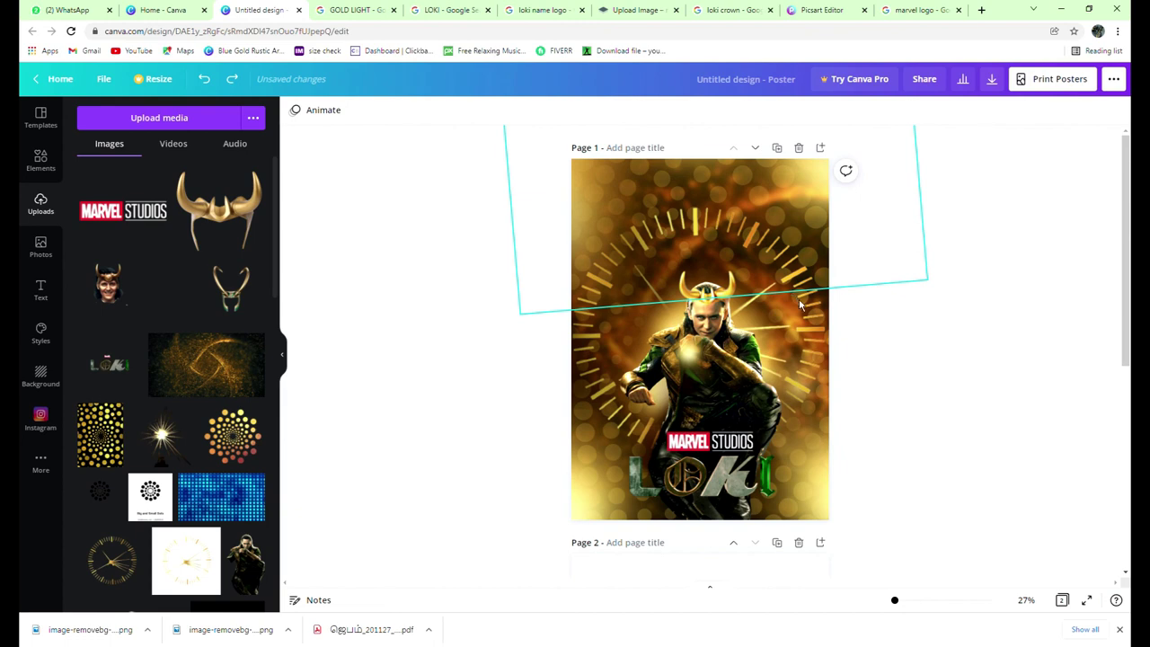
left_click(802, 370)
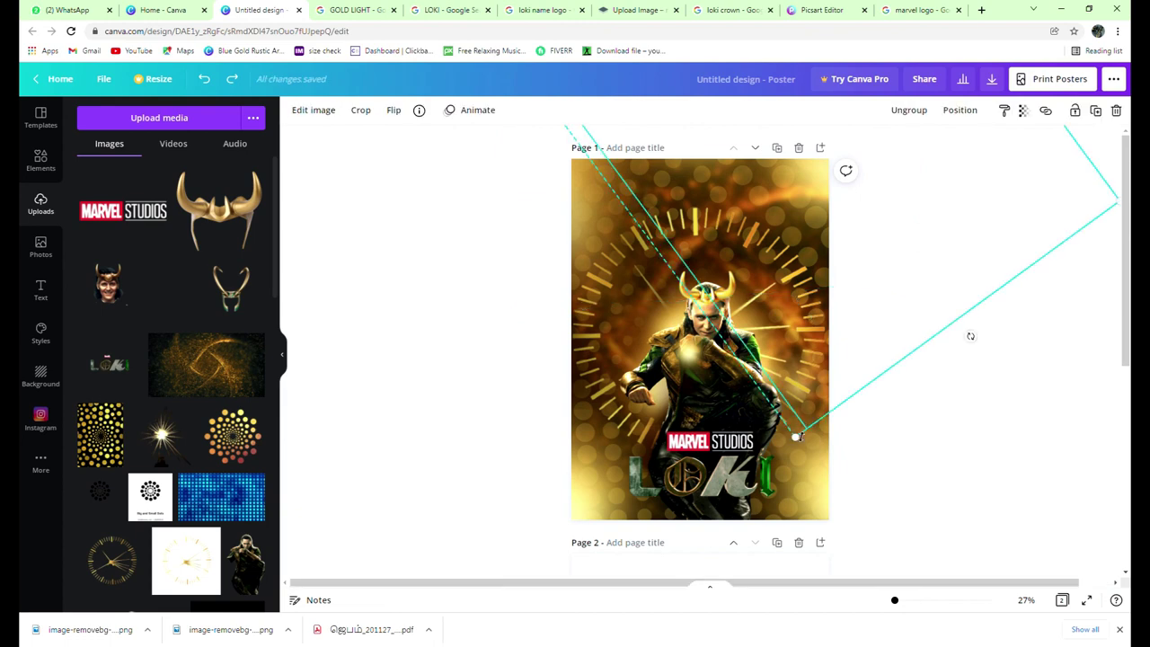
left_click_drag(797, 440, 937, 164)
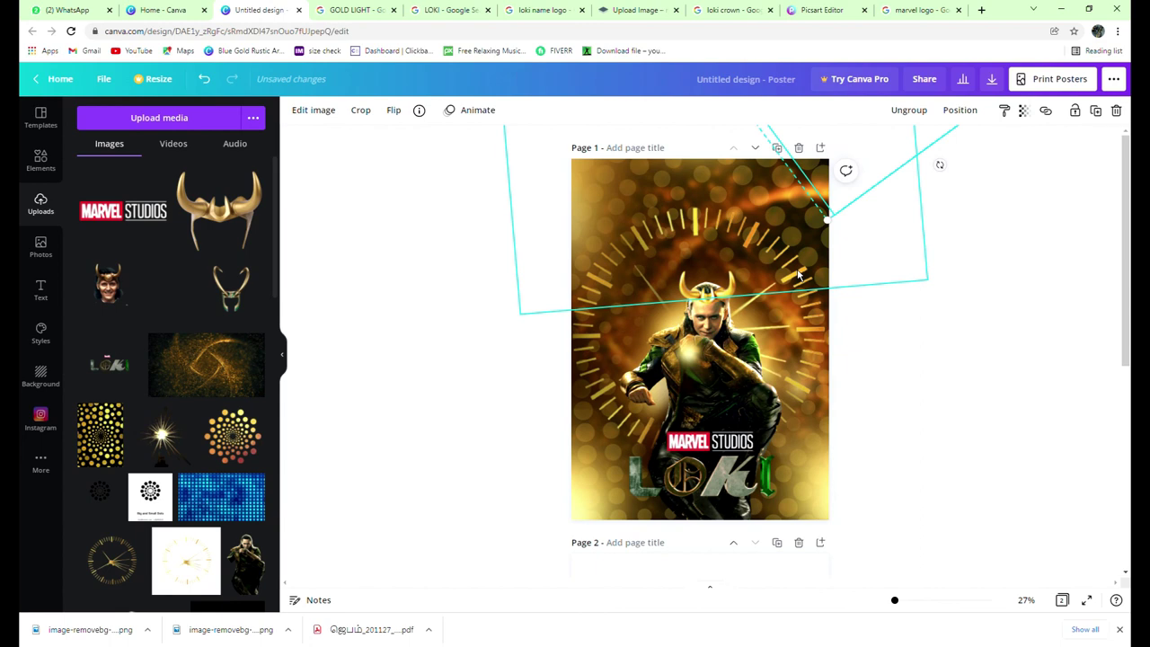
left_click(828, 307)
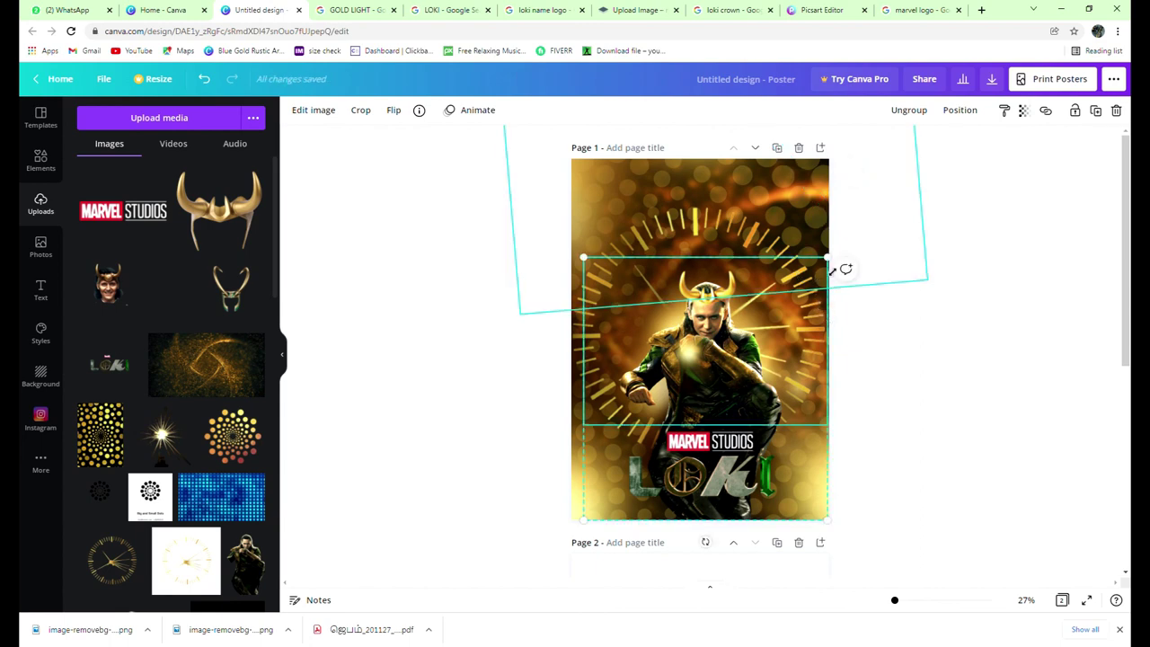
left_click_drag(817, 273, 798, 285)
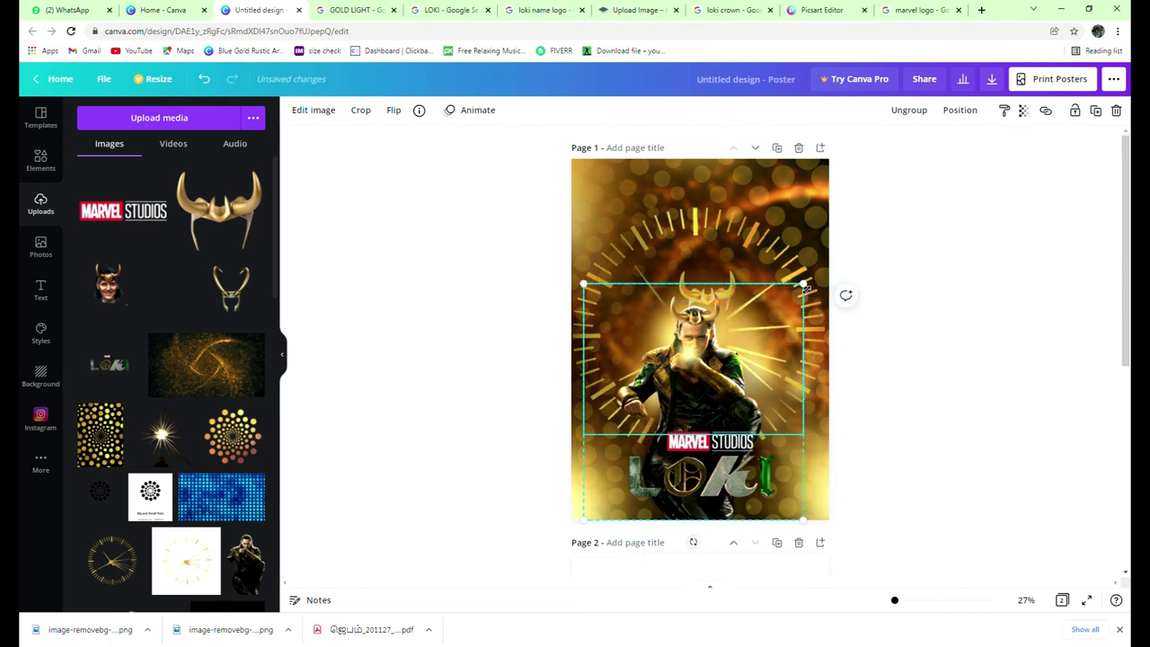
left_click_drag(801, 287, 782, 310)
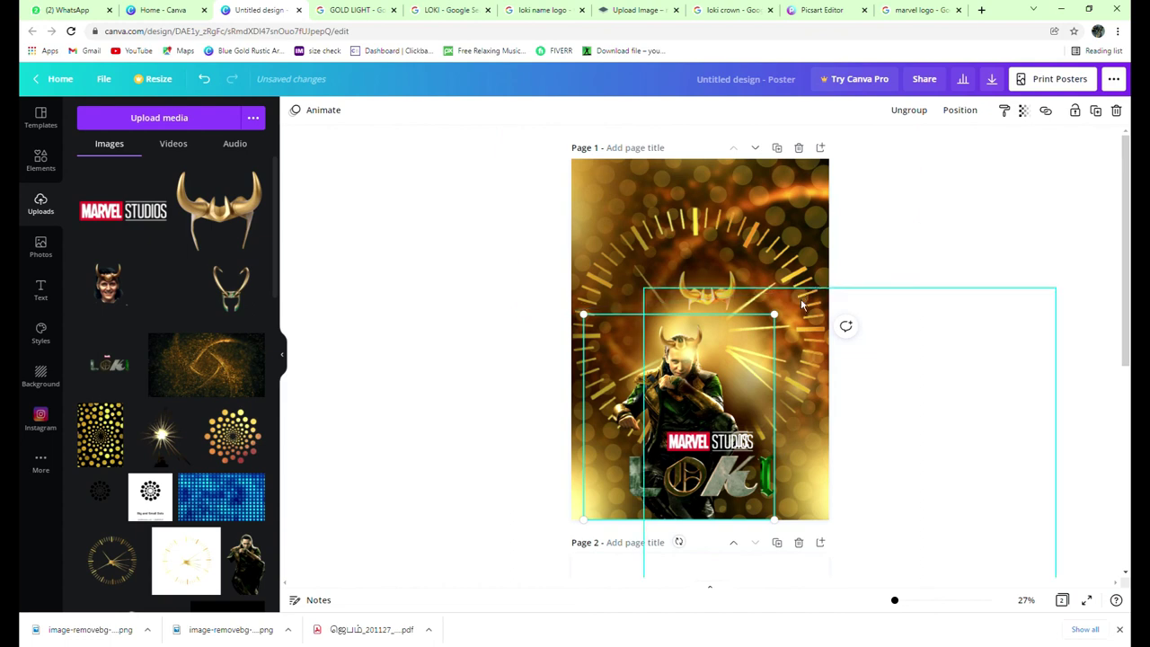
key("ctrl+z")
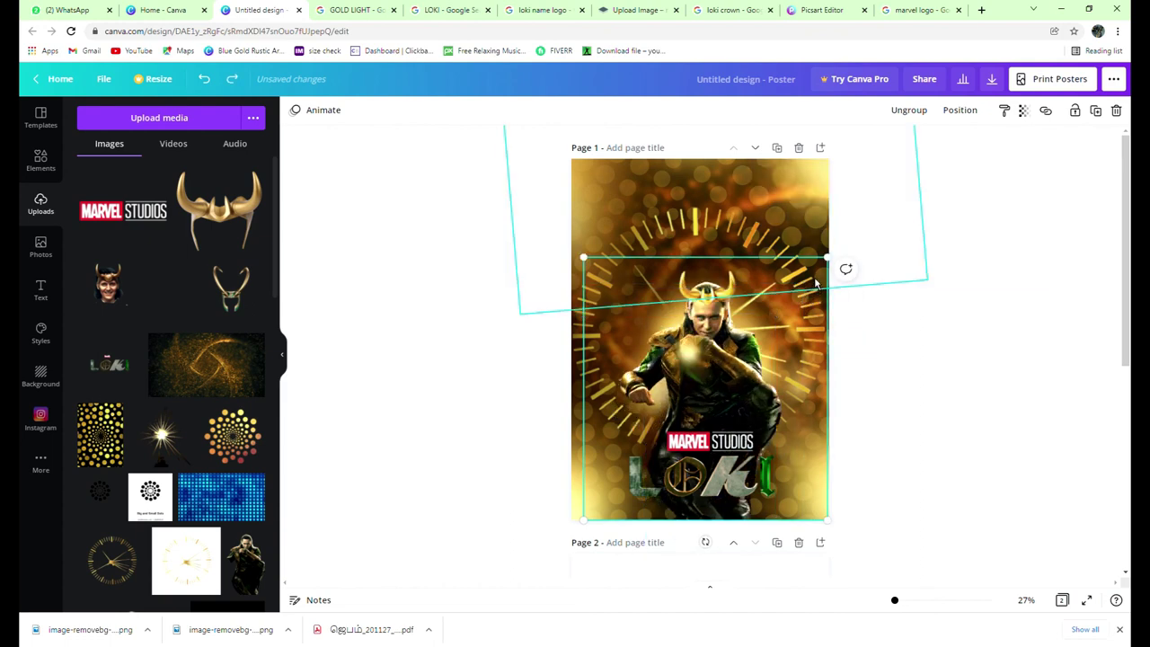
left_click(1013, 378)
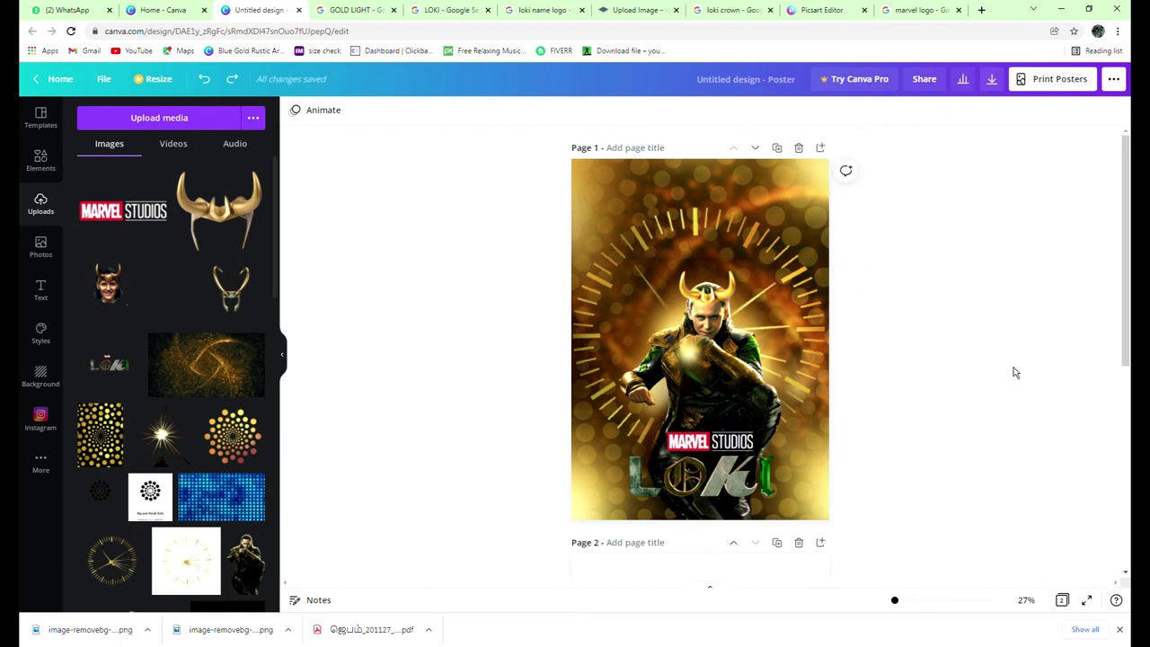
Add another copy of the uploaded gold clock and enlarge it over the poster's lower-left area.
scroll(205, 352, "down", 3)
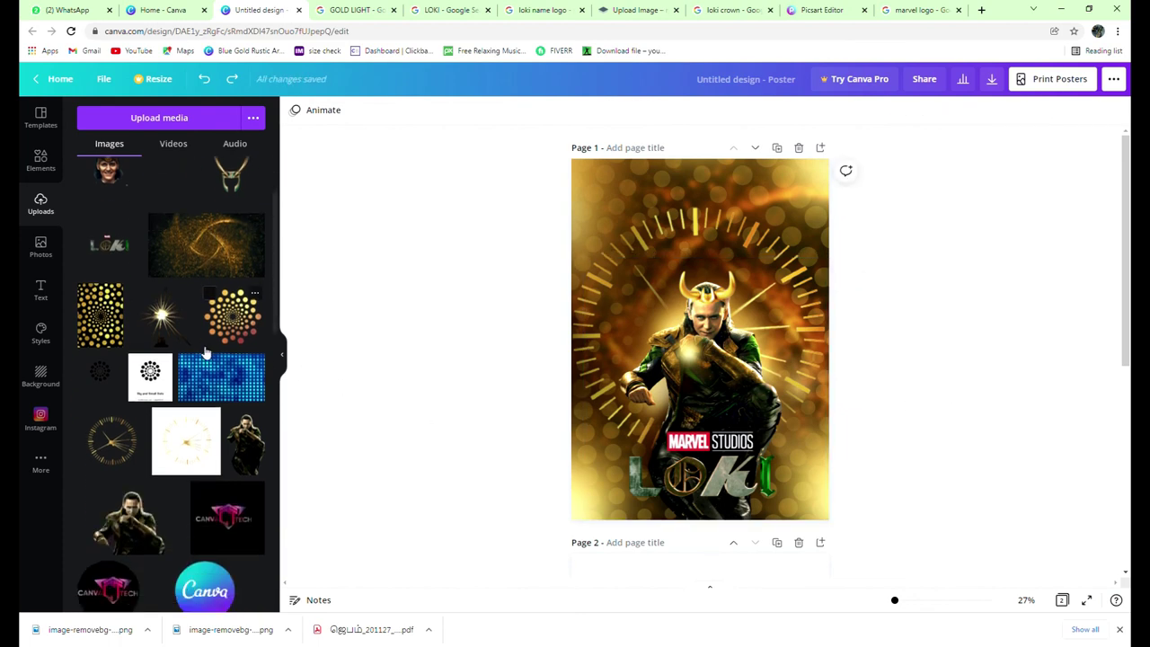
left_click(112, 431)
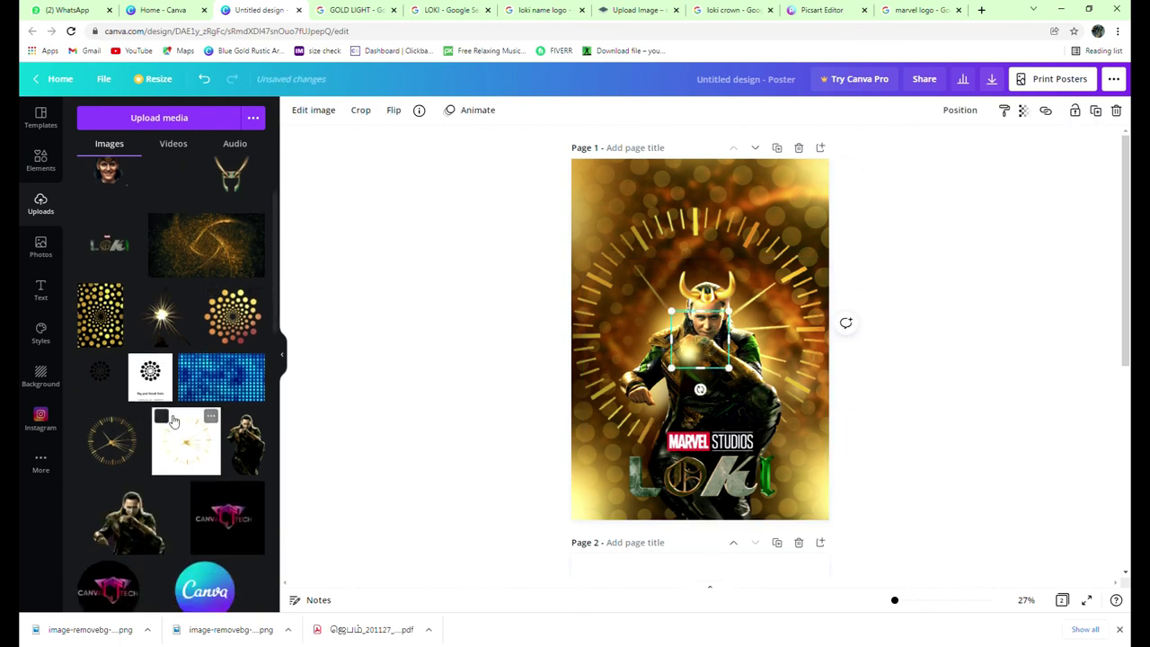
left_click_drag(630, 432, 538, 548)
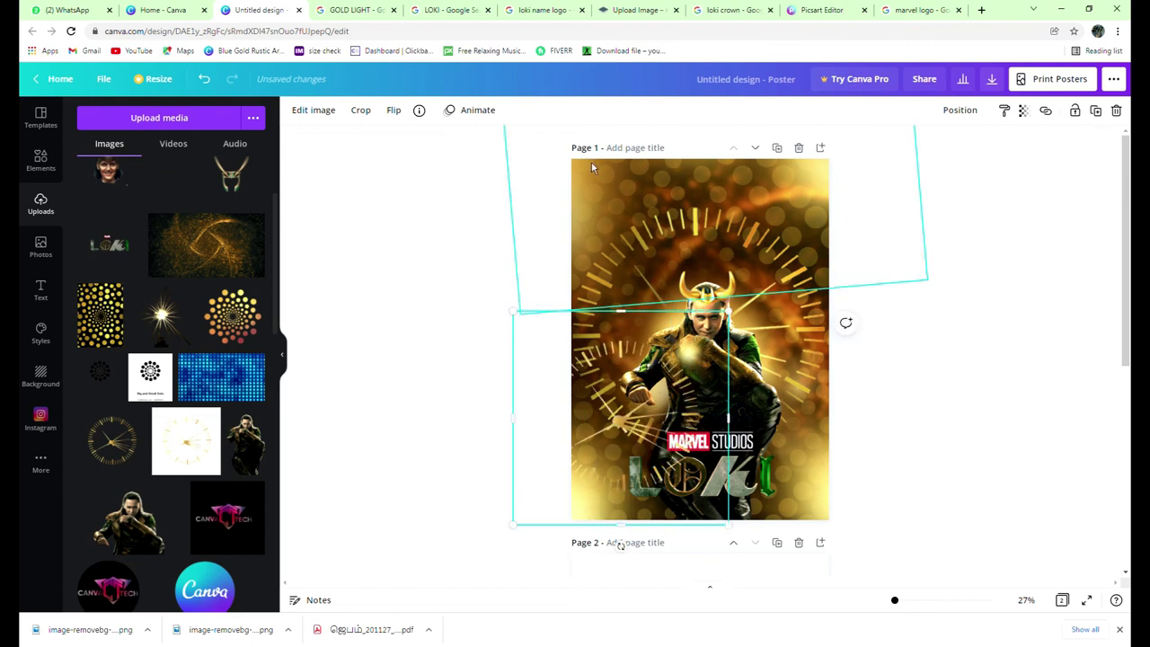
Crop the added clock down to the small area containing only a piece of its hand, beside the character's fist.
left_click(360, 115)
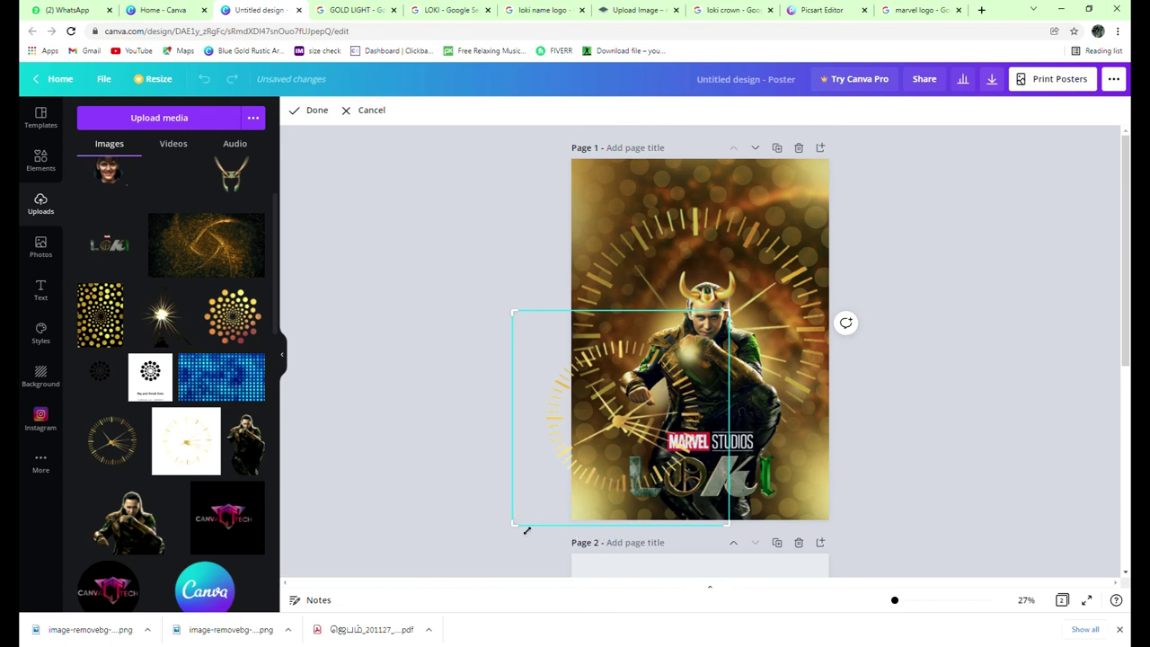
left_click_drag(520, 535, 575, 428)
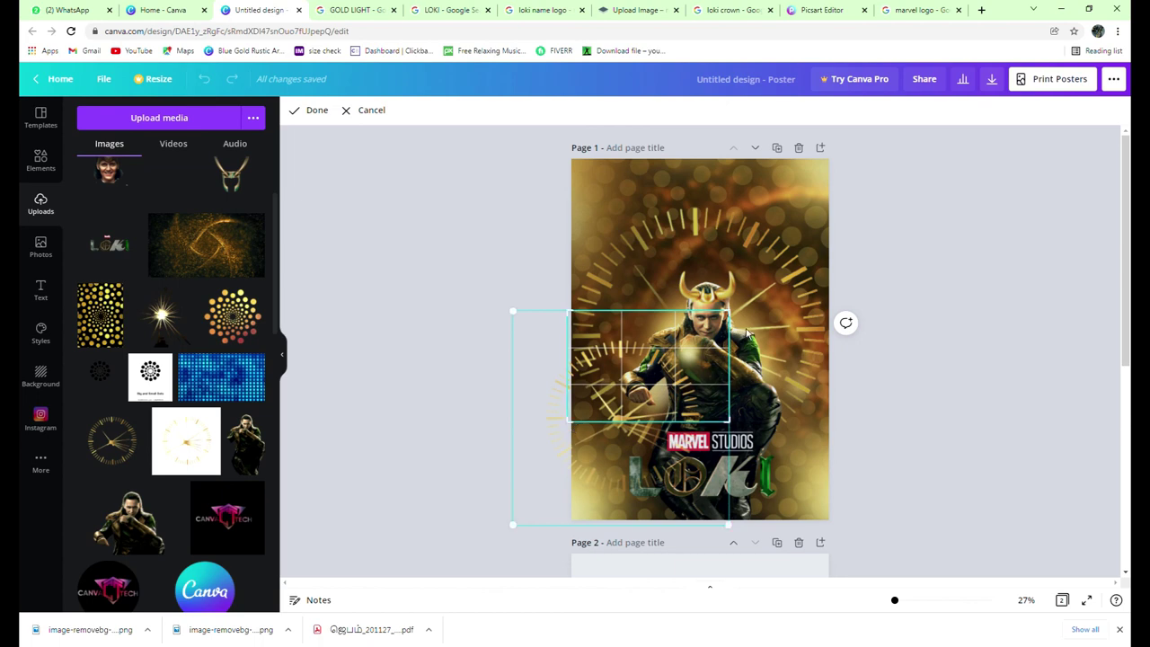
left_click_drag(736, 318, 621, 318)
left_click_drag(575, 426, 583, 418)
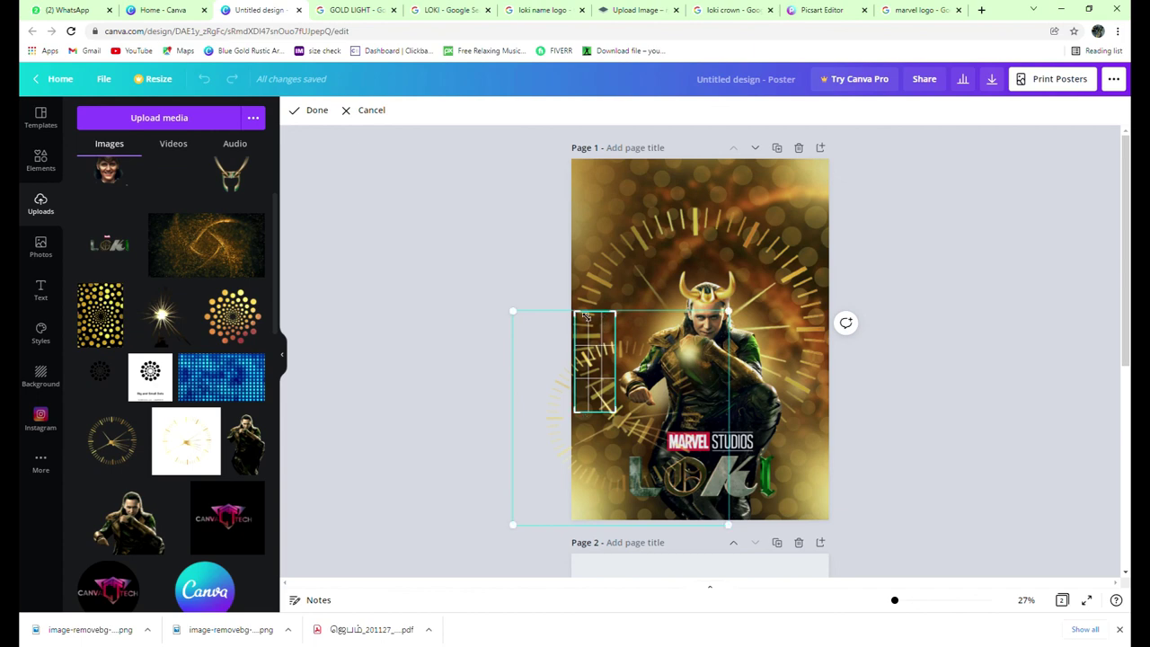
left_click_drag(583, 317, 579, 370)
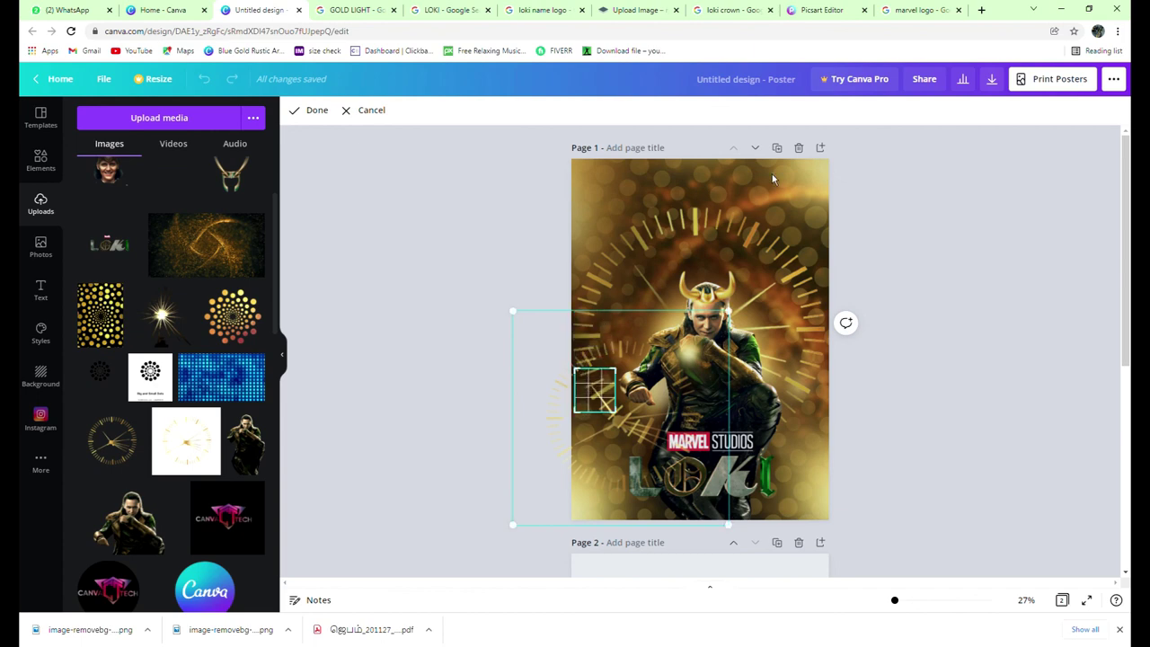
left_click(315, 110)
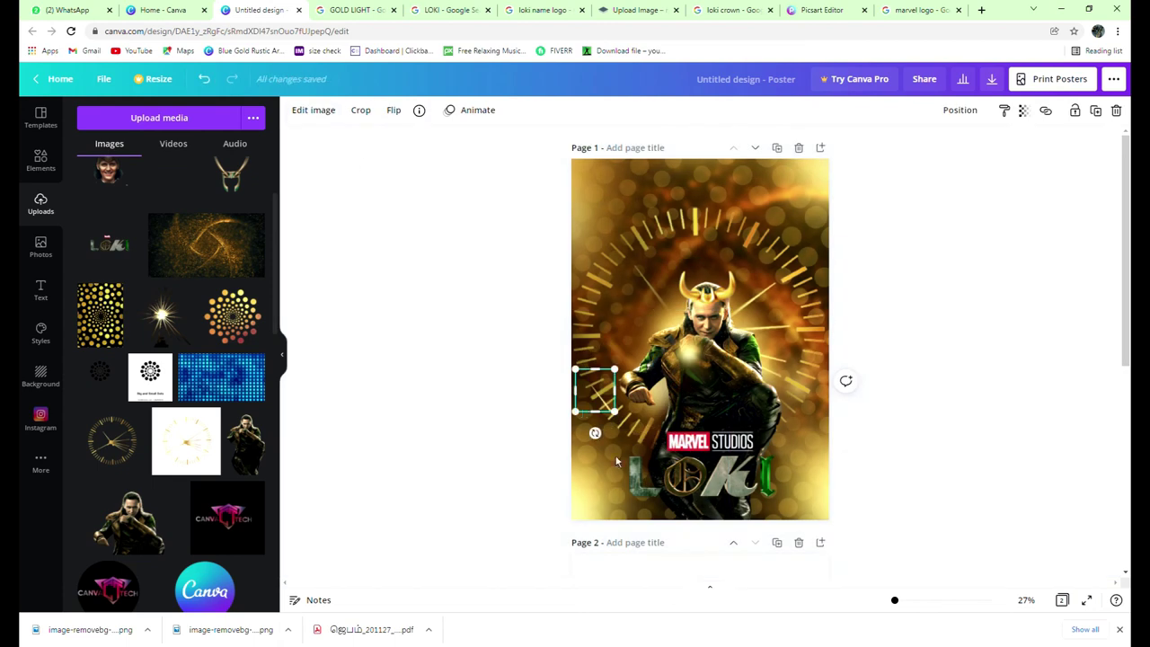
Rotate and enlarge the cropped clock hand, positioning it beside the character's arm within the large clock.
left_click_drag(595, 433, 656, 416)
left_click_drag(621, 376, 664, 351)
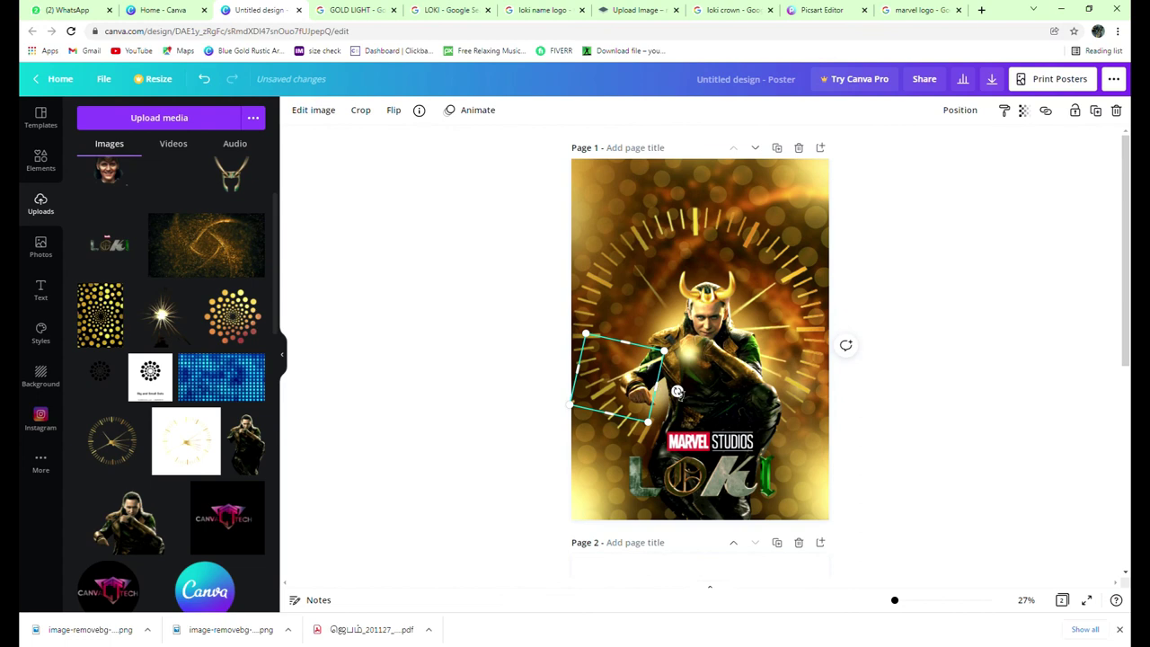
left_click_drag(678, 392, 673, 402)
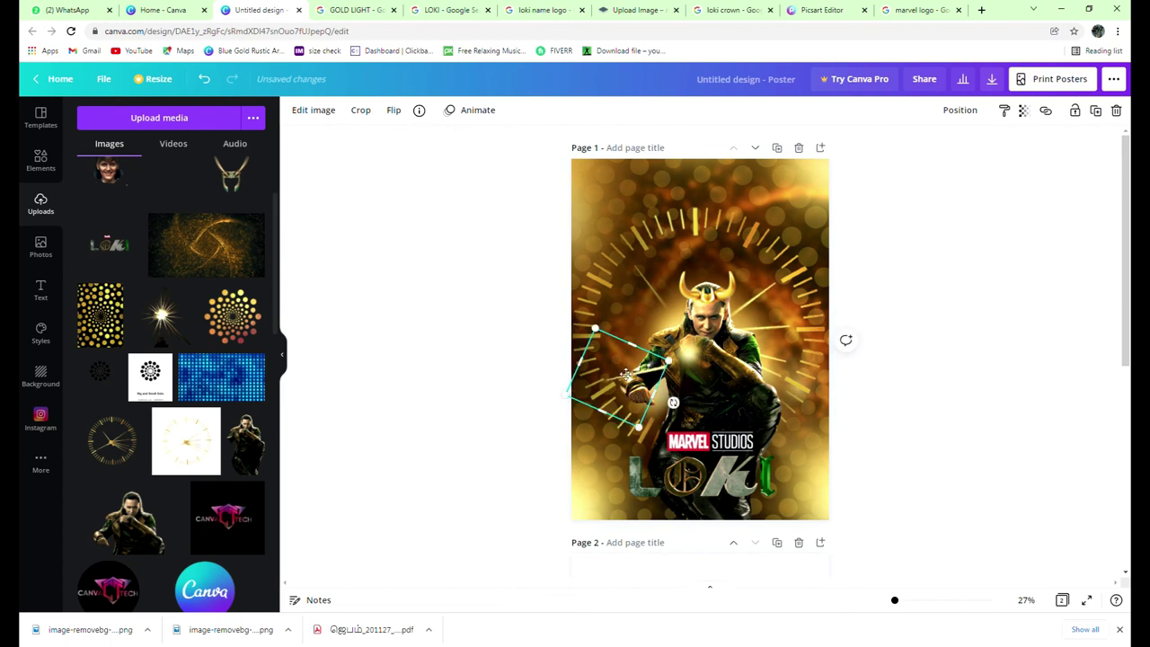
left_click_drag(627, 374, 571, 378)
Send the cropped clock hand backward so that it sits behind the character.
left_click(960, 110)
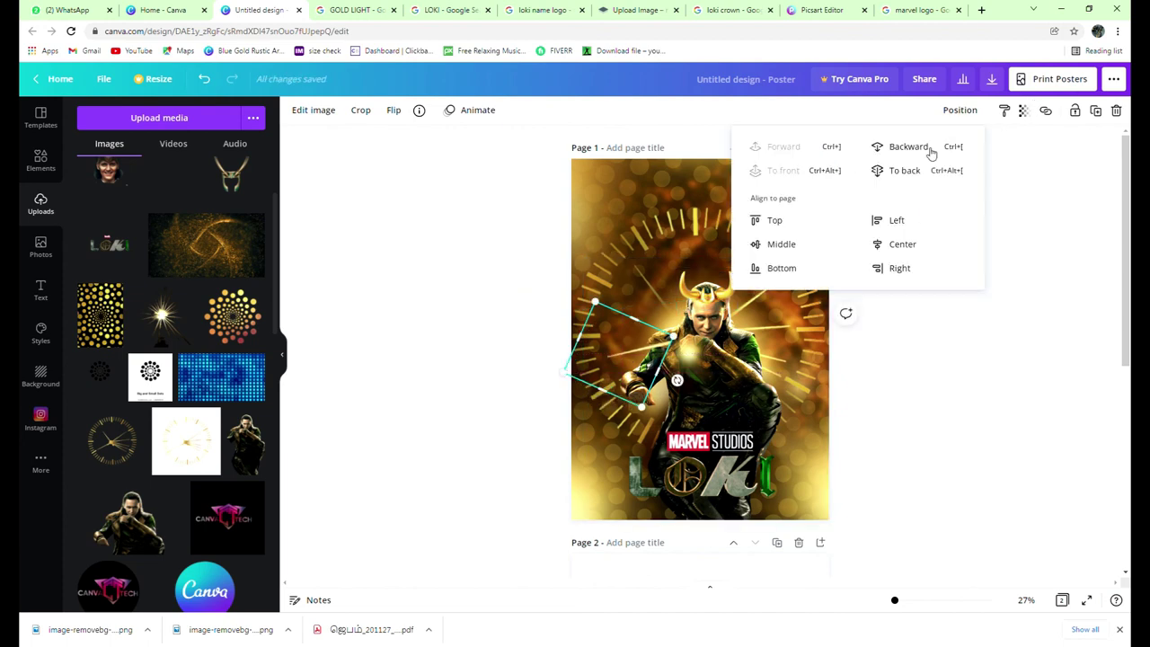
left_click(920, 157)
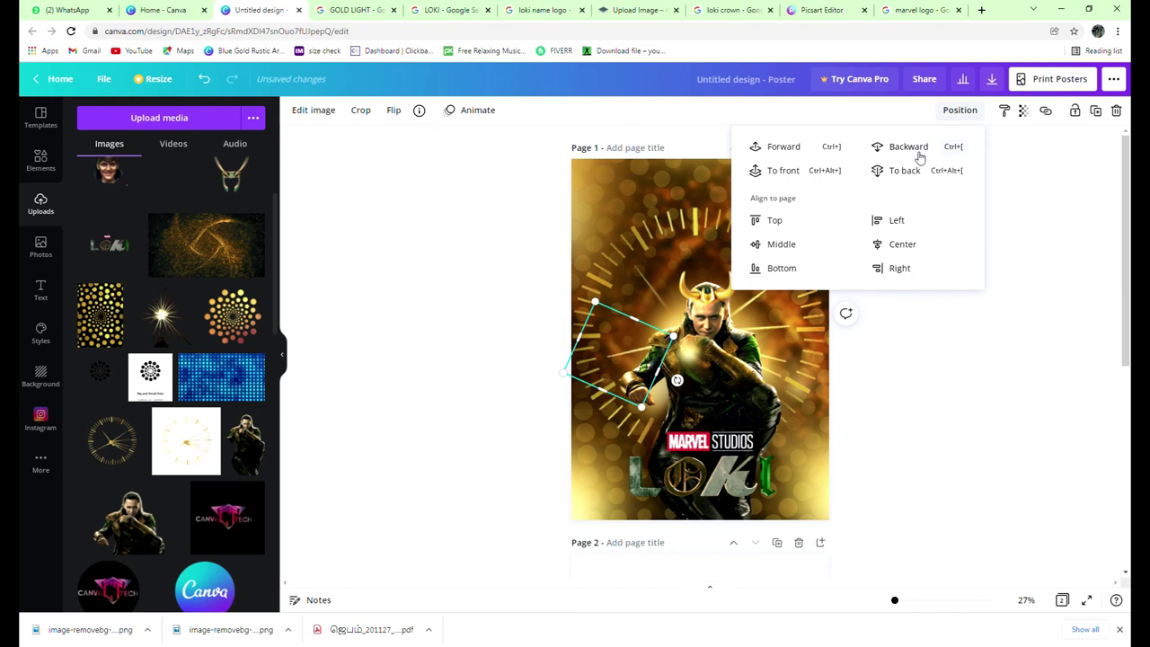
left_click(918, 412)
left_click(917, 412)
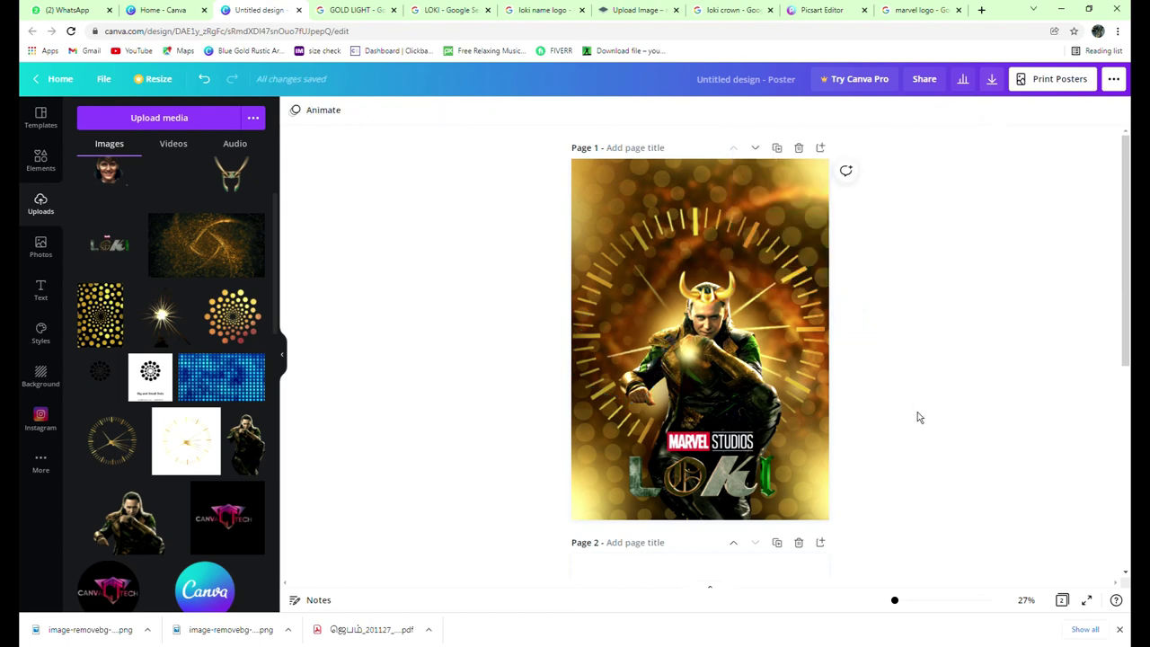